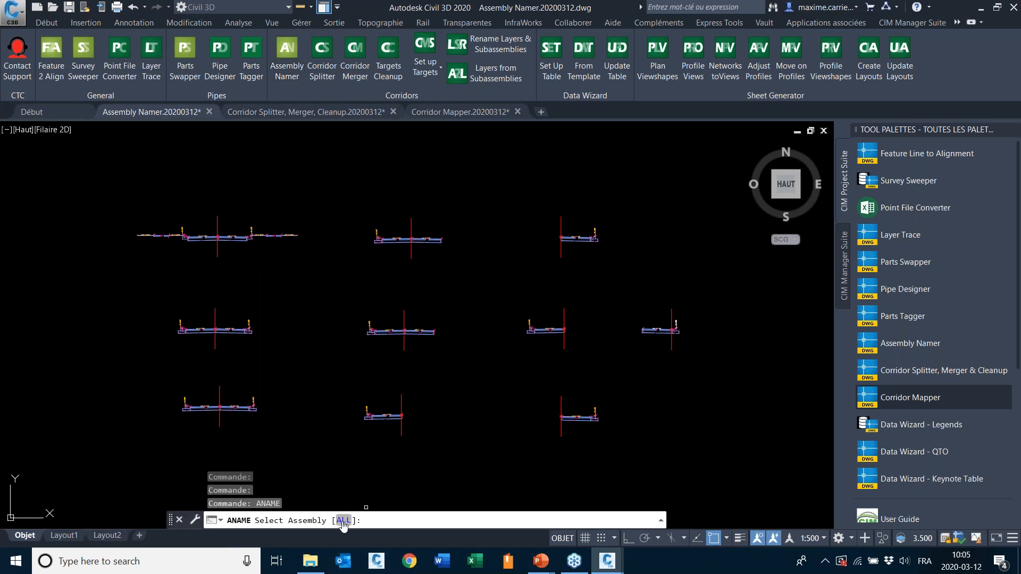
Label all the assemblies with their names using Assembly Namer, offsetting the text 0 in X and -3 in Y from the assembly node.
click(743, 452)
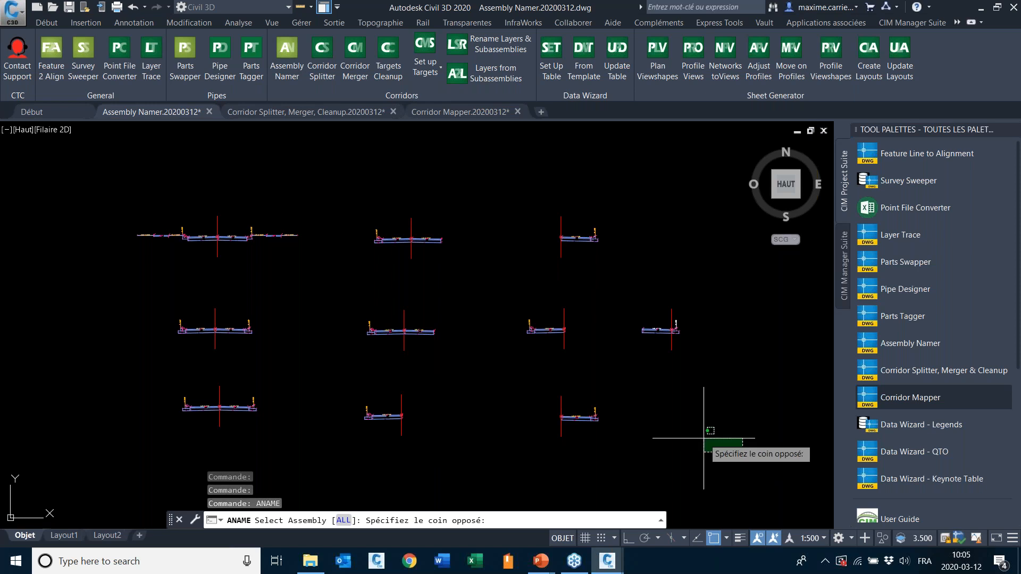
click(133, 169)
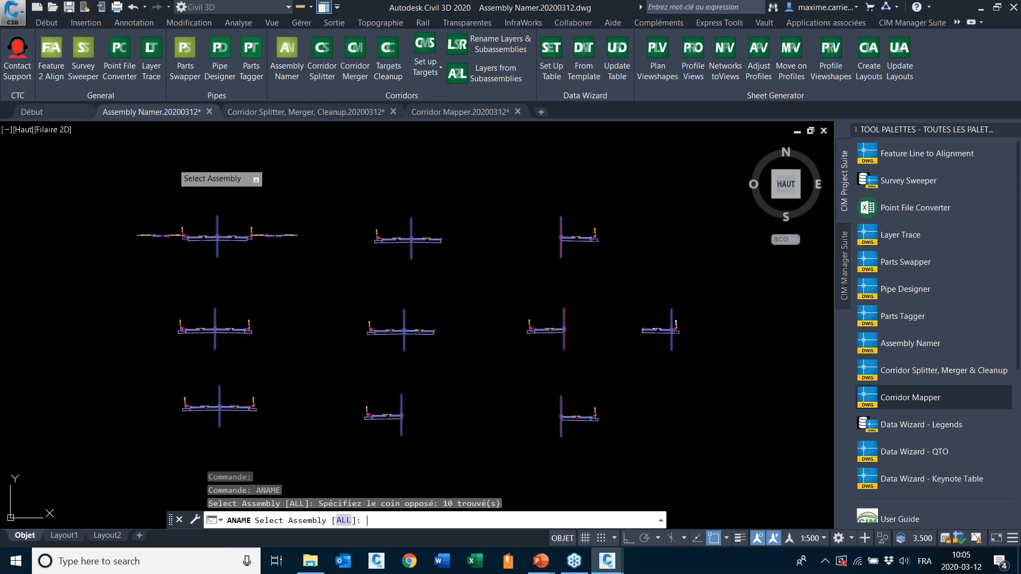
key(Return)
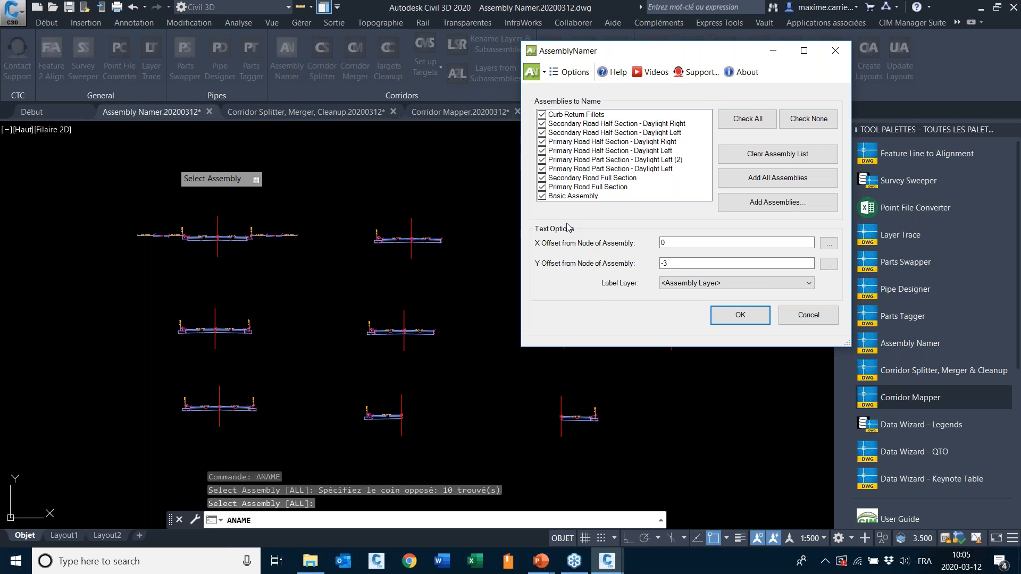
drag(693, 265, 657, 265)
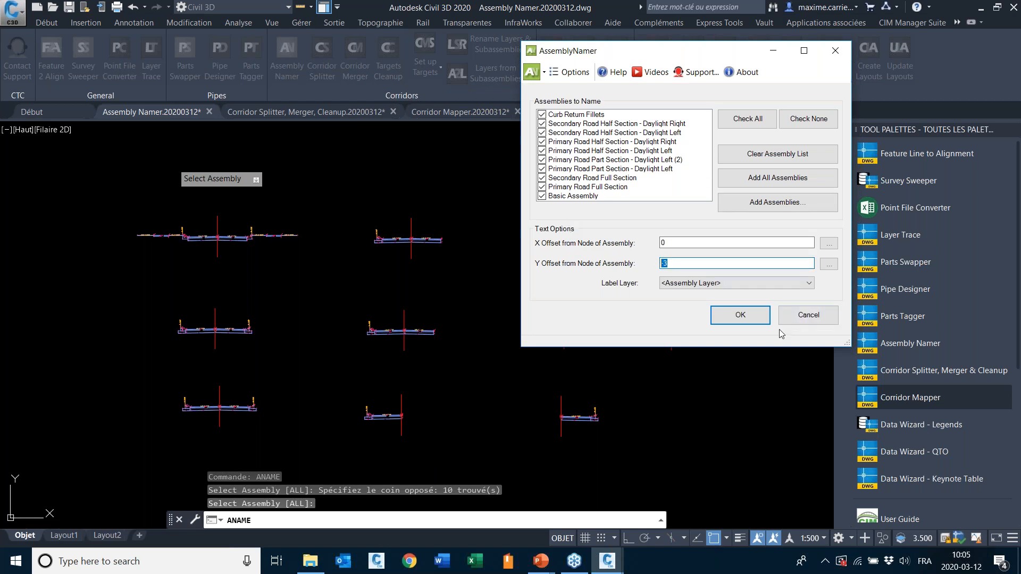
click(740, 315)
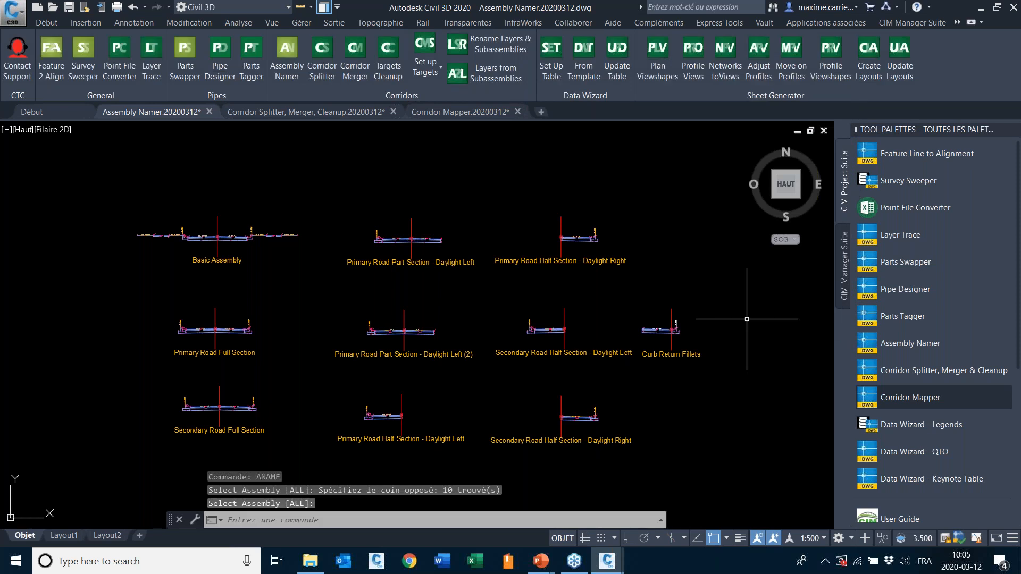
Rename the Basic Assembly as Boulevard in its object properties.
click(218, 223)
right_click(343, 196)
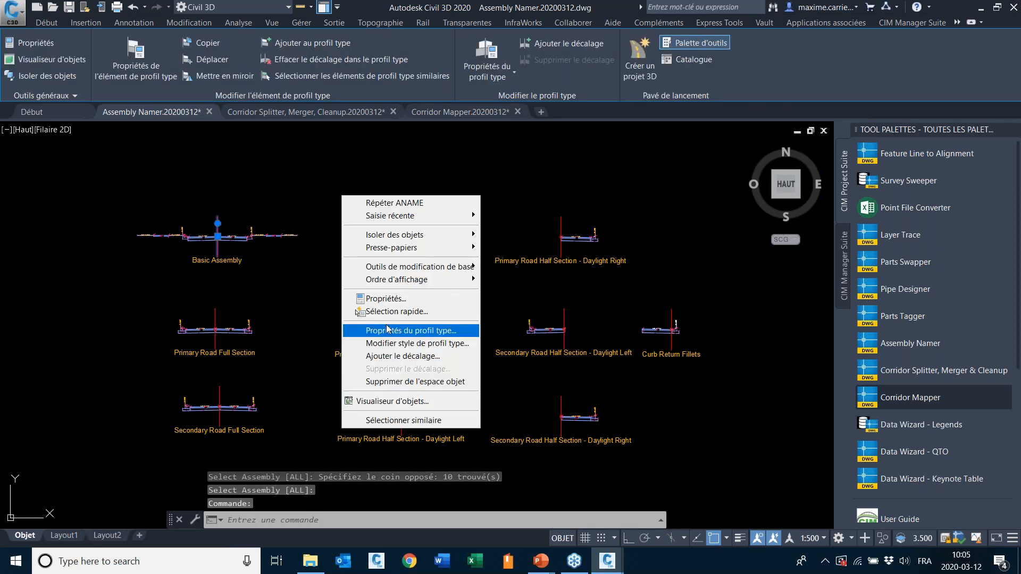
click(382, 299)
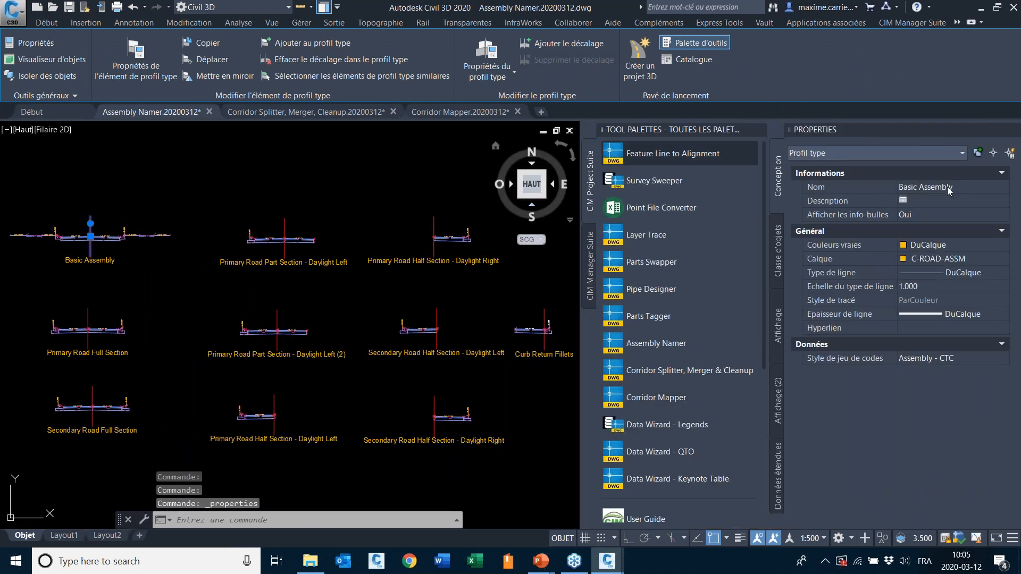
click(946, 187)
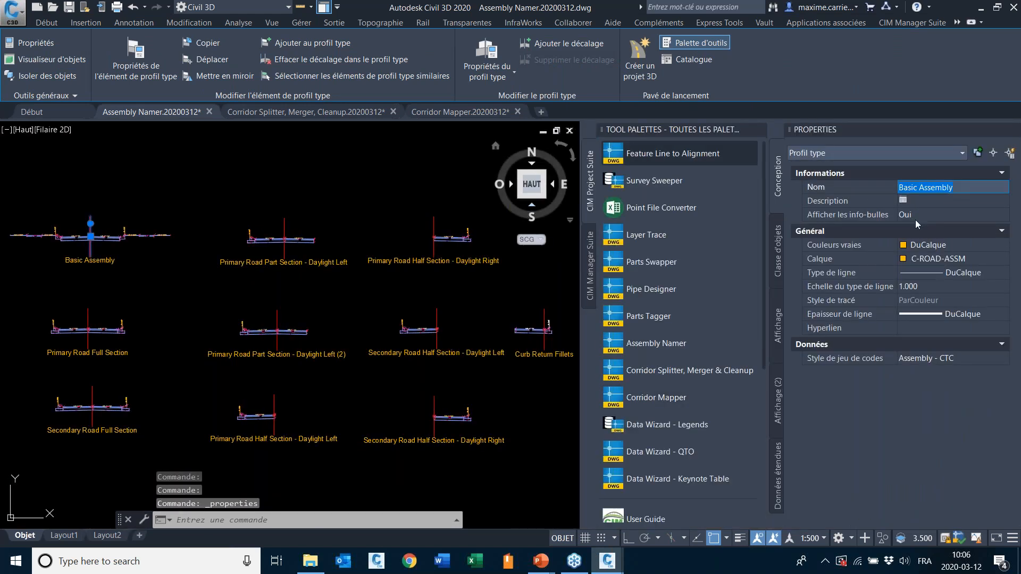
key(BackSpace)
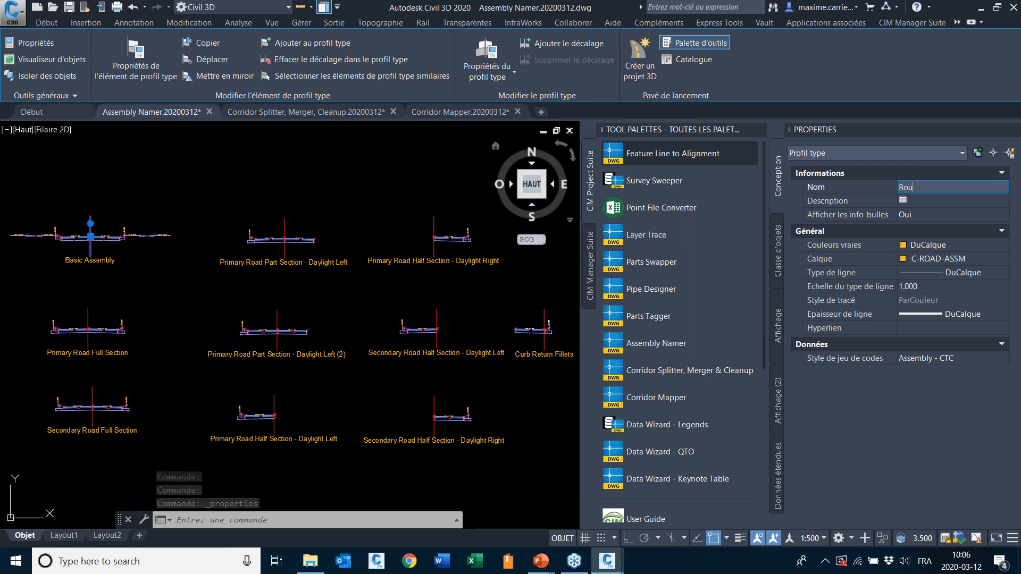
text(Boulevard)
key(Return)
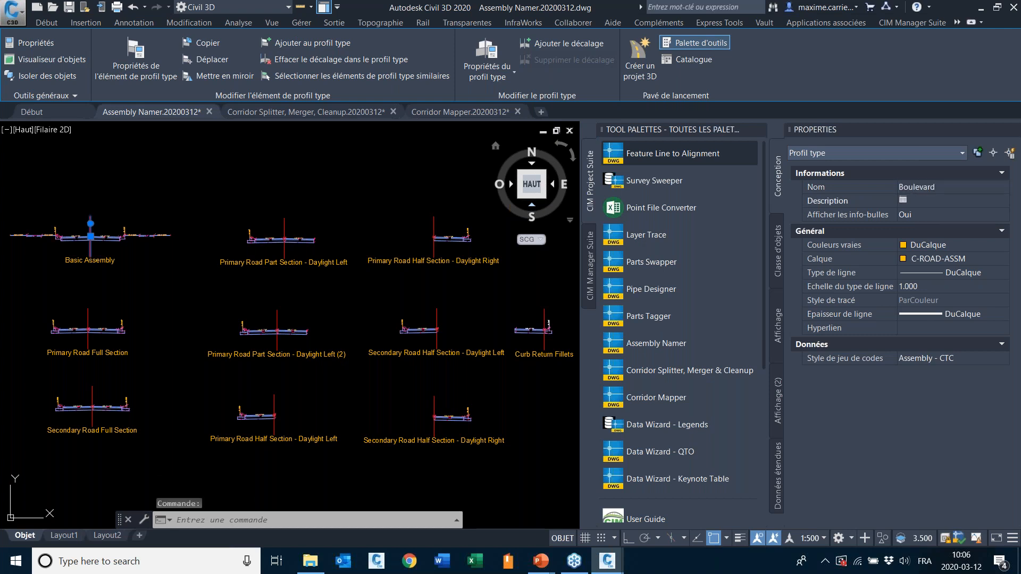
key(Escape)
Regenerate the drawing with REGEN to refresh the assembly labels, and close the object properties.
middle_drag(123, 191, 214, 190)
text(re)
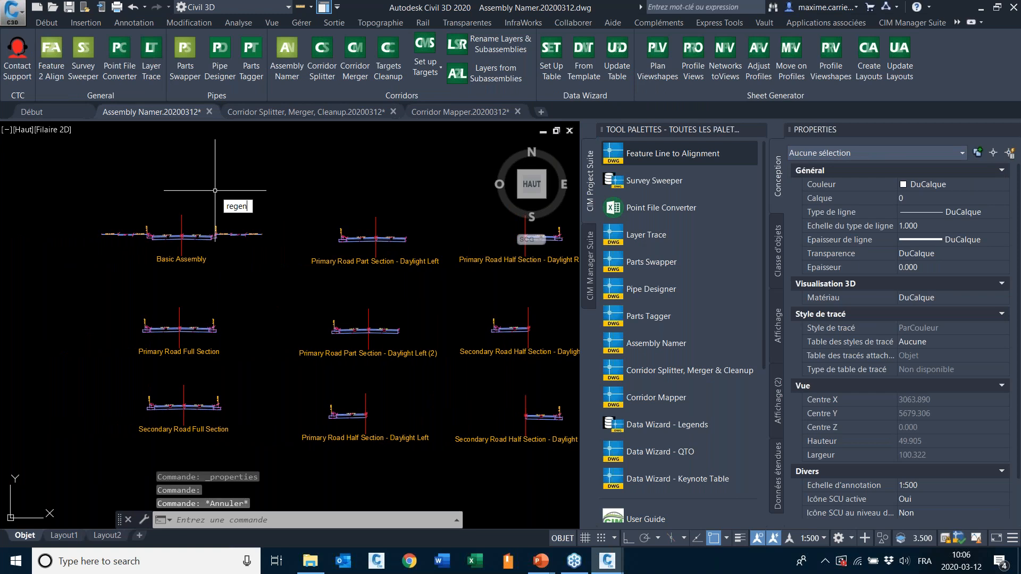
text(gen)
key(Return)
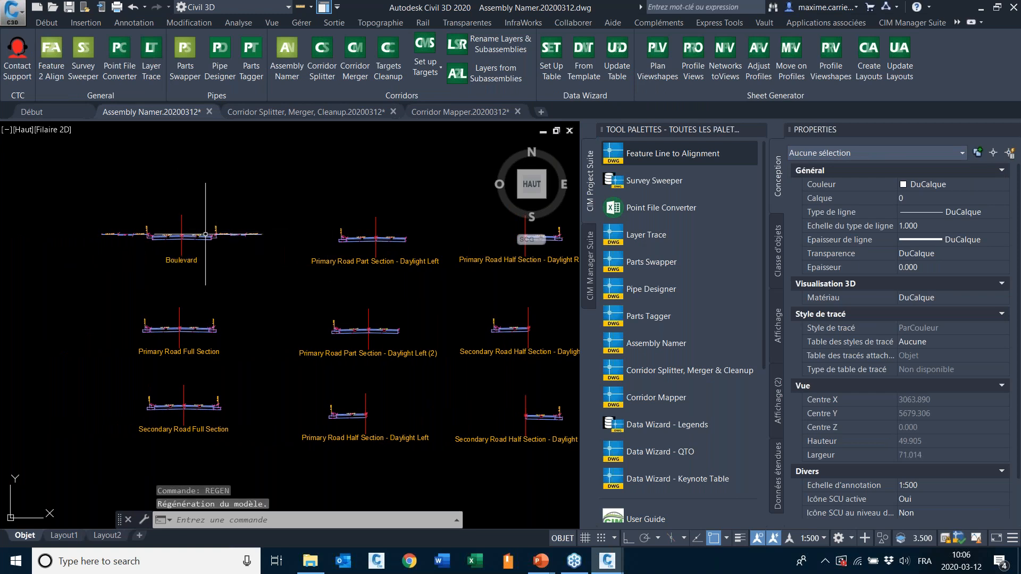
middle_drag(294, 218, 189, 206)
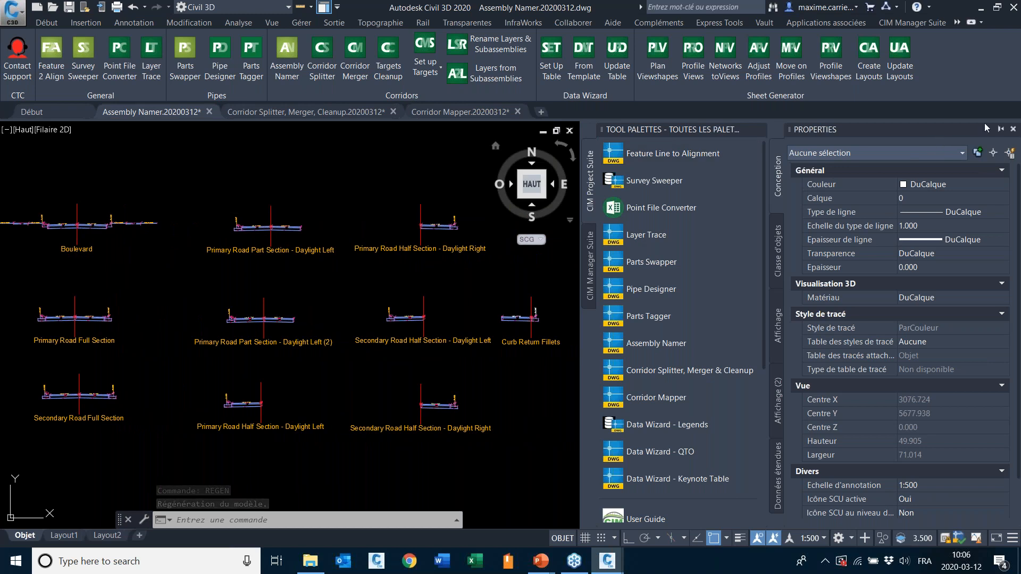
click(1013, 130)
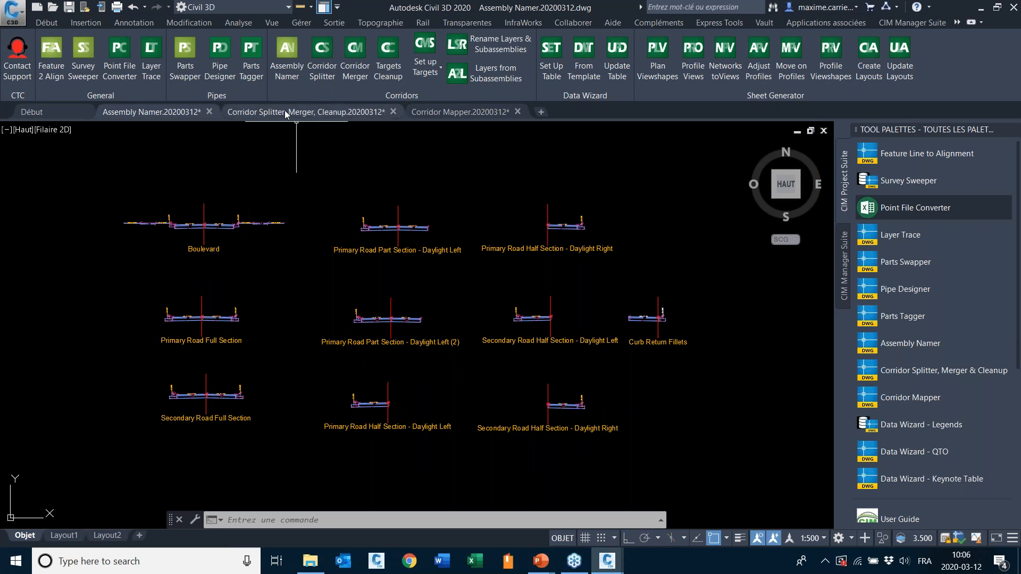
Switch to the Corridor Splitter, Merger, Cleanup.20200312 drawing and inspect the corridor's extent around the Phase 2 boundary.
mouse_move(285, 110)
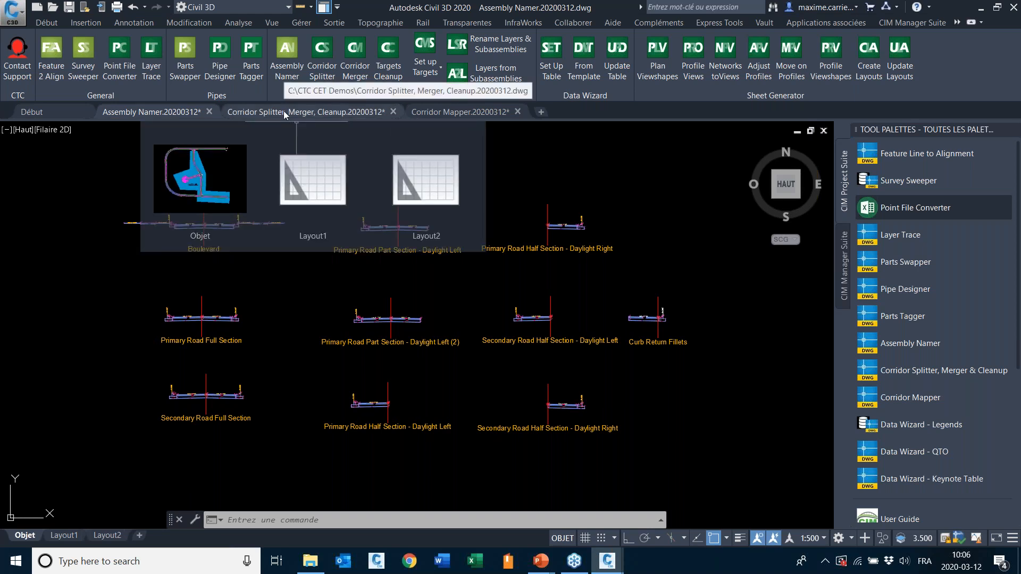
click(284, 111)
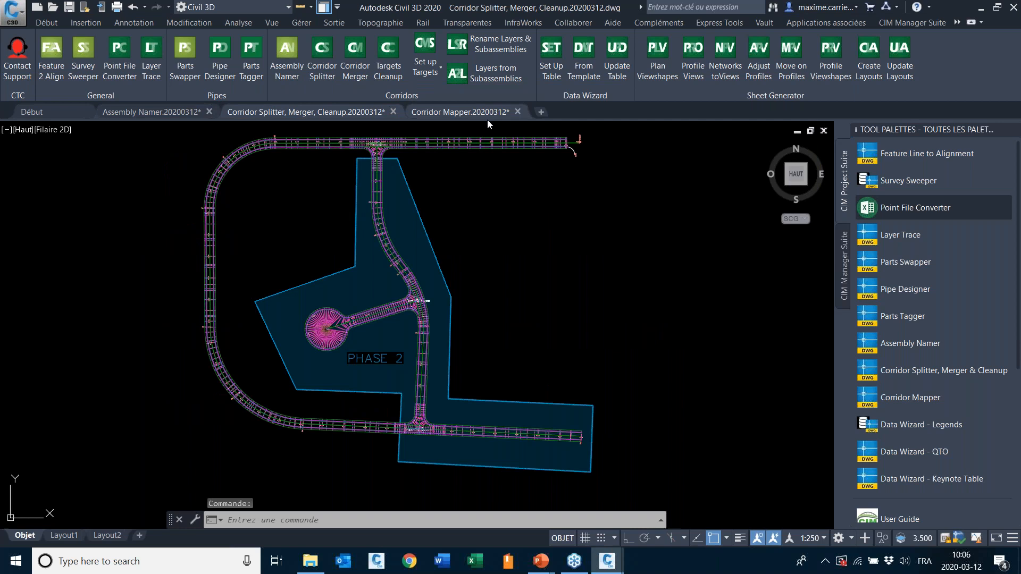
mouse_move(407, 149)
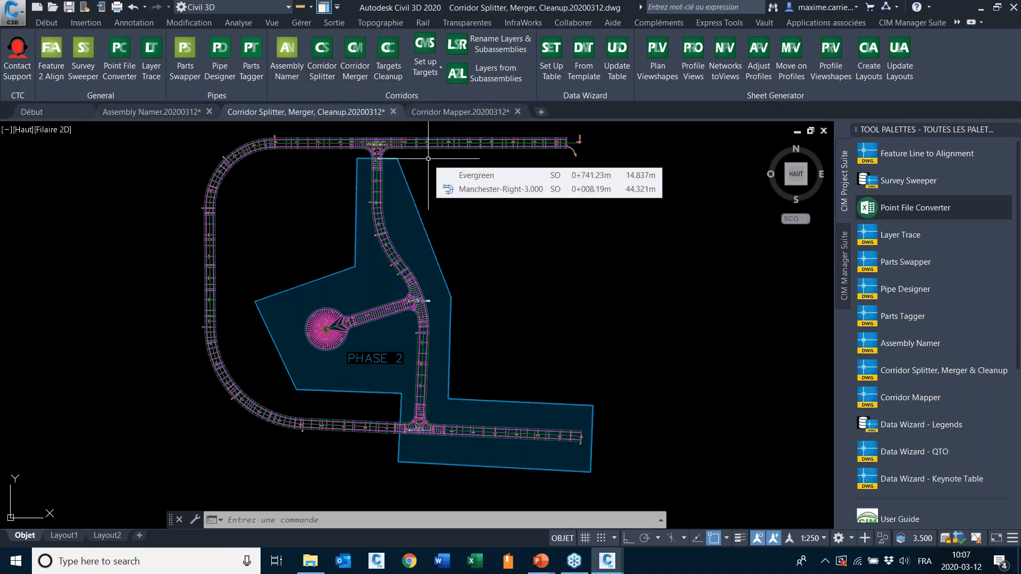
click(426, 142)
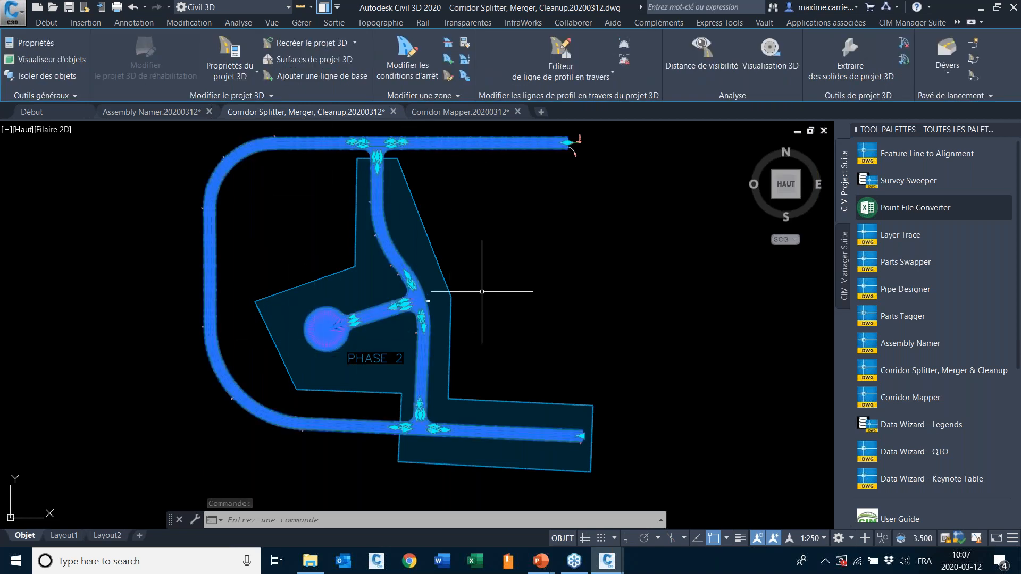
scroll(348, 142, up, 2)
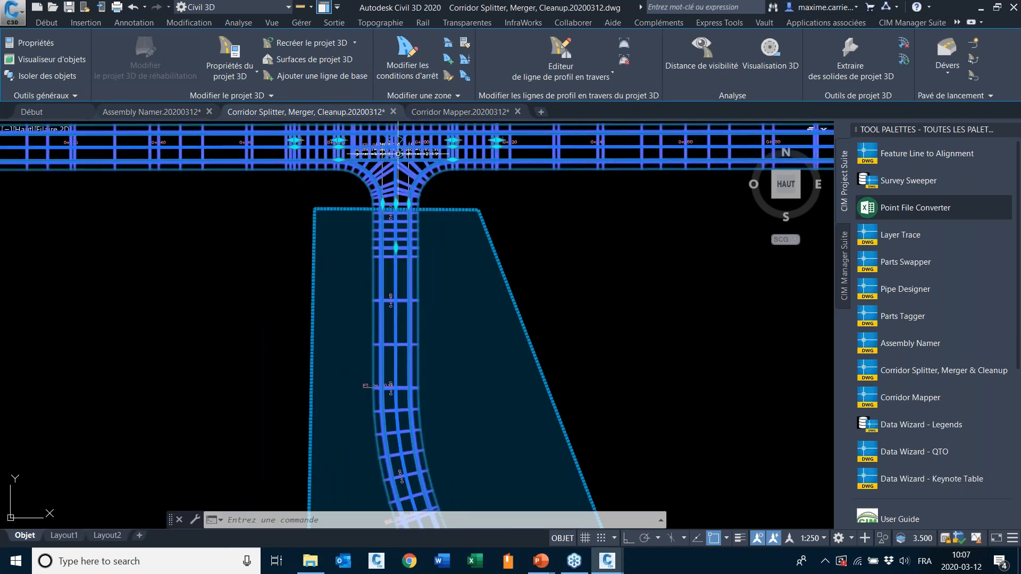
scroll(407, 200, down, 4)
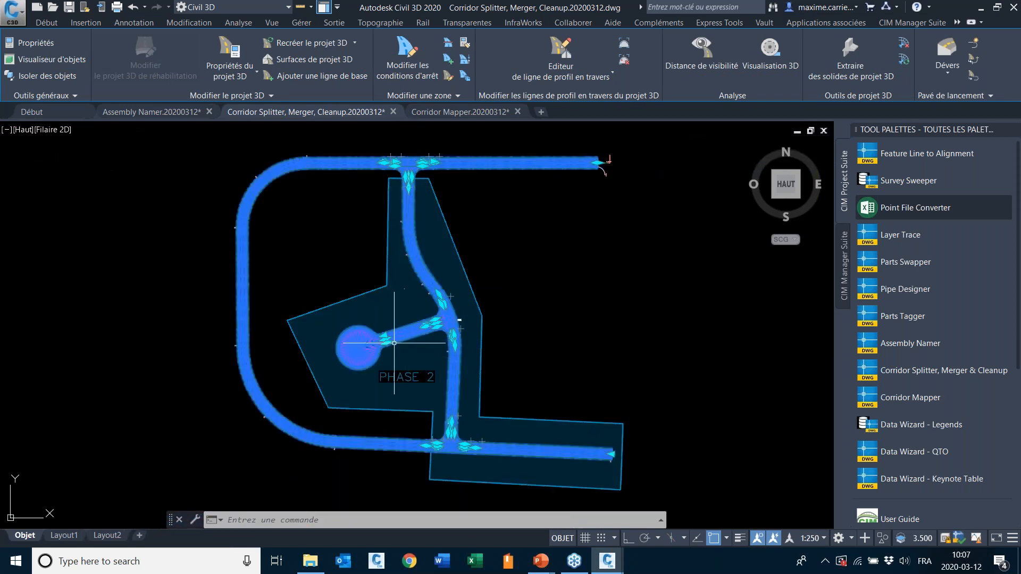
scroll(364, 340, up, 3)
scroll(351, 335, down, 3)
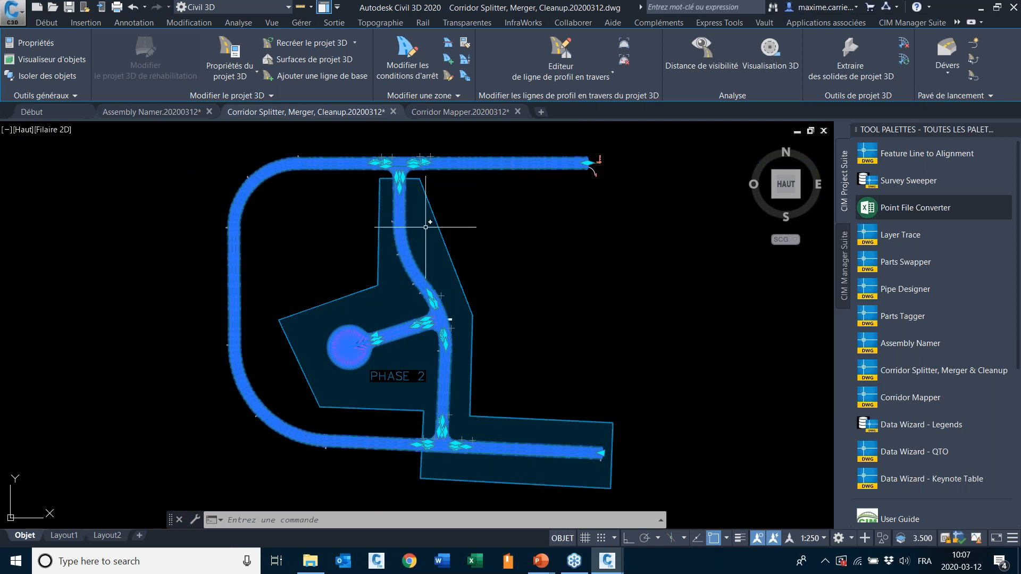
key(Escape)
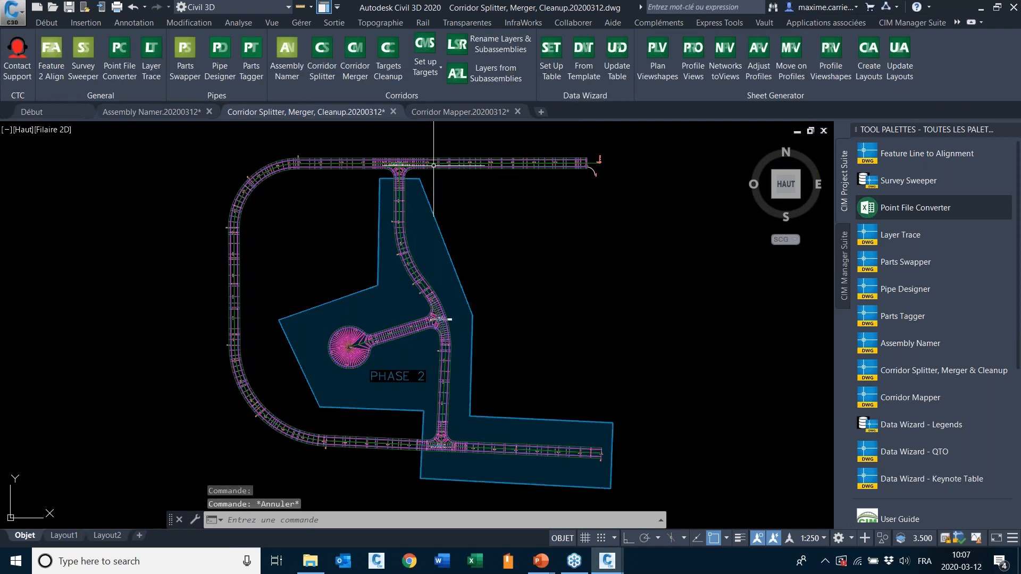
Review the baselines and regions in the corridor's properties, and leave without making changes.
click(428, 168)
right_click(463, 212)
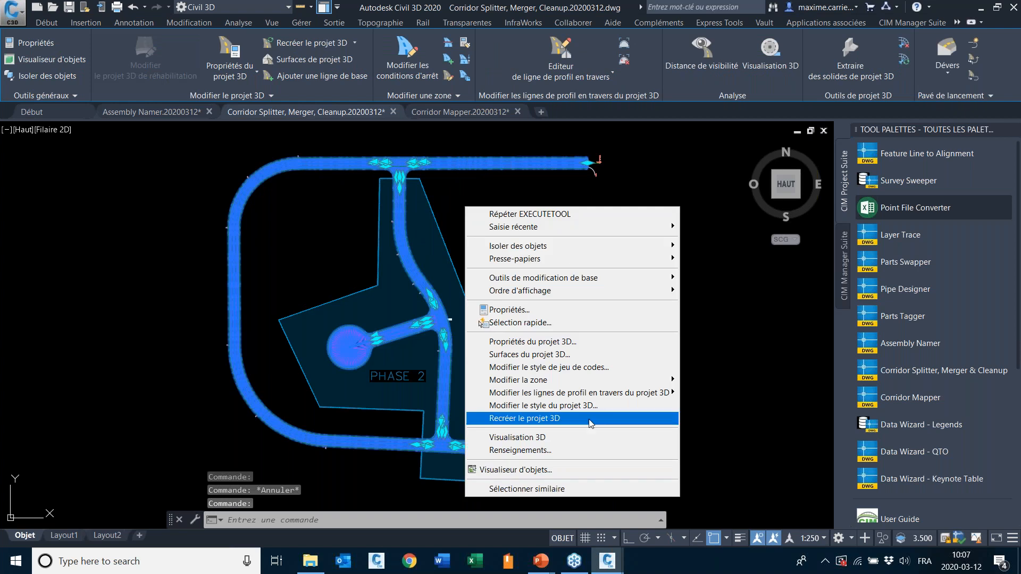
click(235, 50)
click(225, 51)
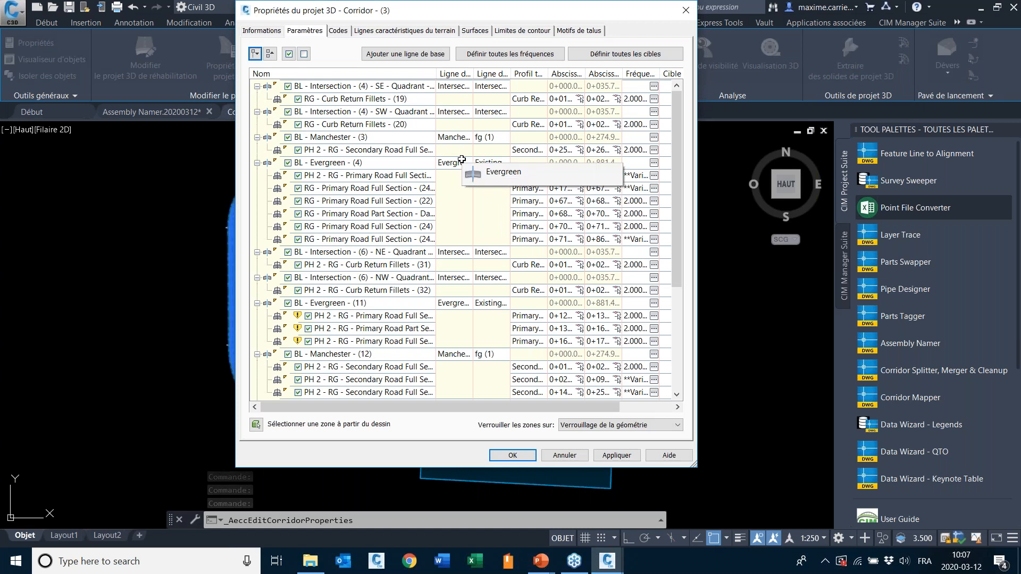
scroll(462, 159, down, 4)
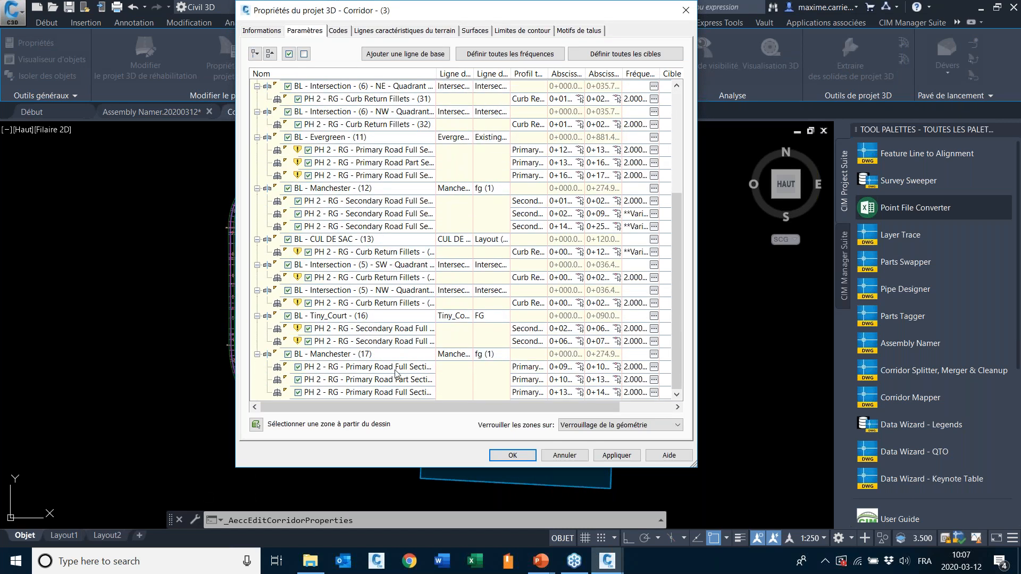
drag(470, 14, 632, 42)
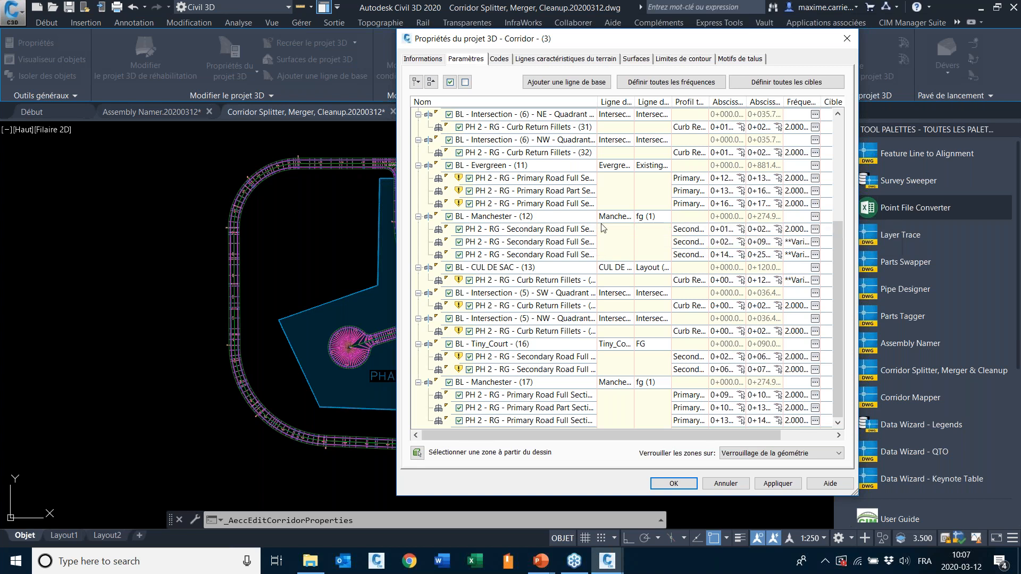
click(726, 484)
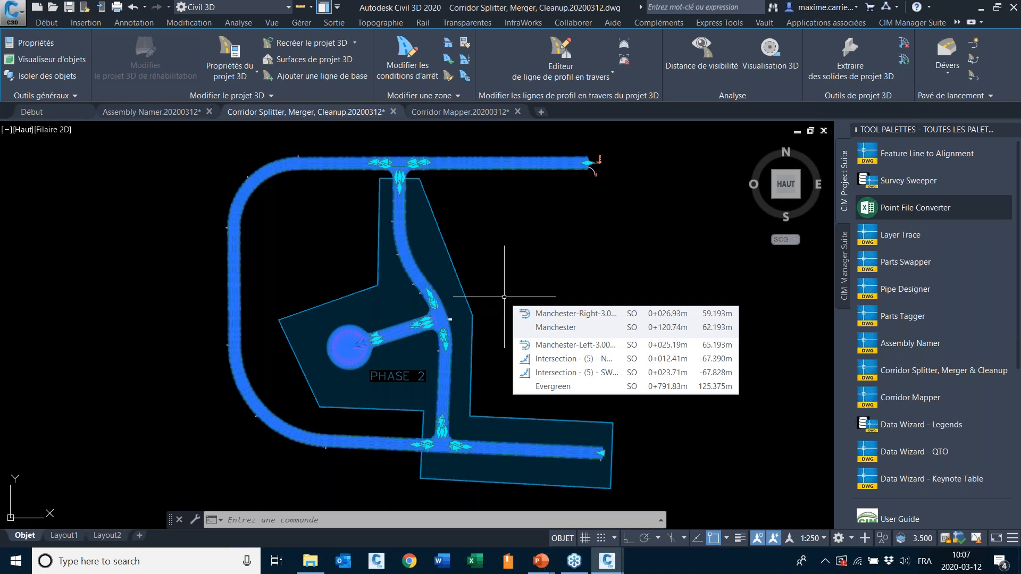
key(Escape)
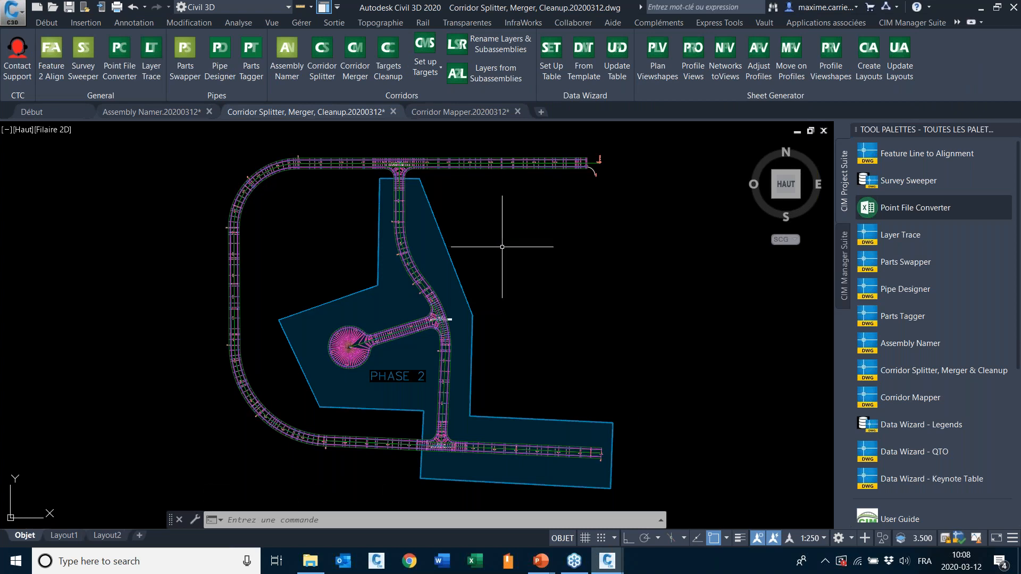
Run Corridor Splitter on the corridor and assign the Intersection - (4) SE and SW Quadrant baselines to Corridor - (3) - (2).
click(323, 54)
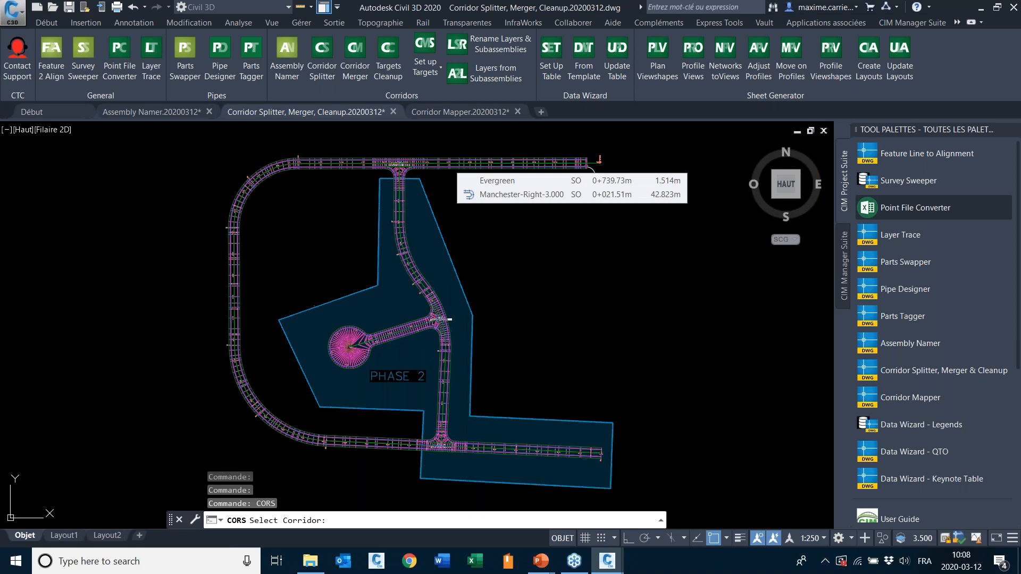
click(589, 166)
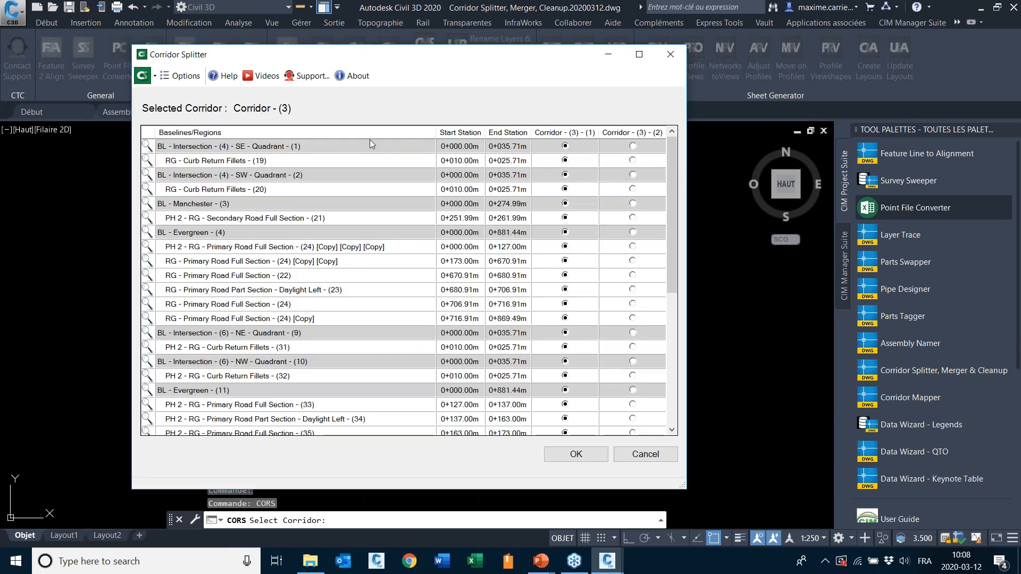
mouse_move(522, 60)
mouse_down()
mouse_move(822, 53)
mouse_move(757, 49)
mouse_up()
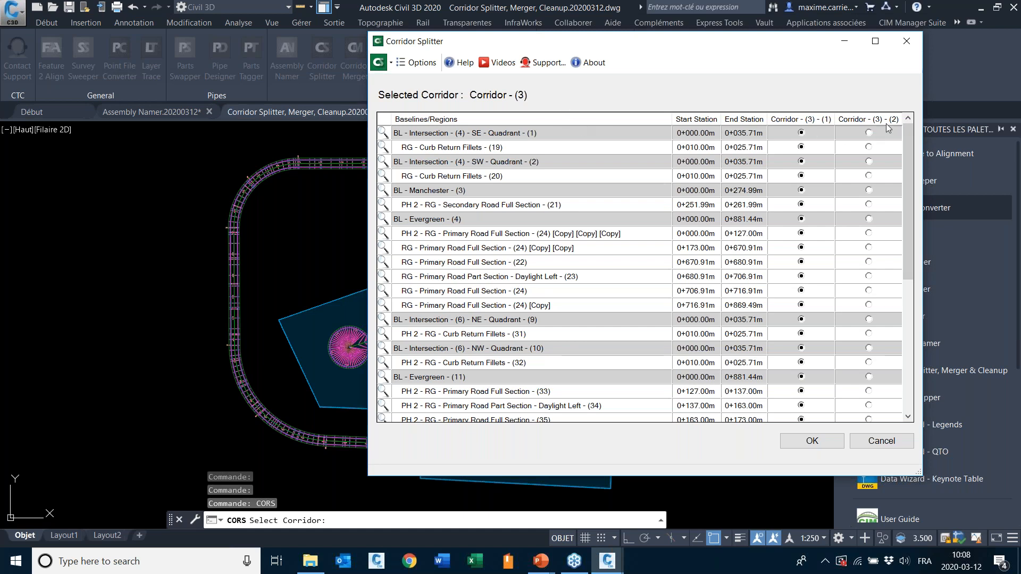
click(869, 133)
drag(612, 48, 689, 56)
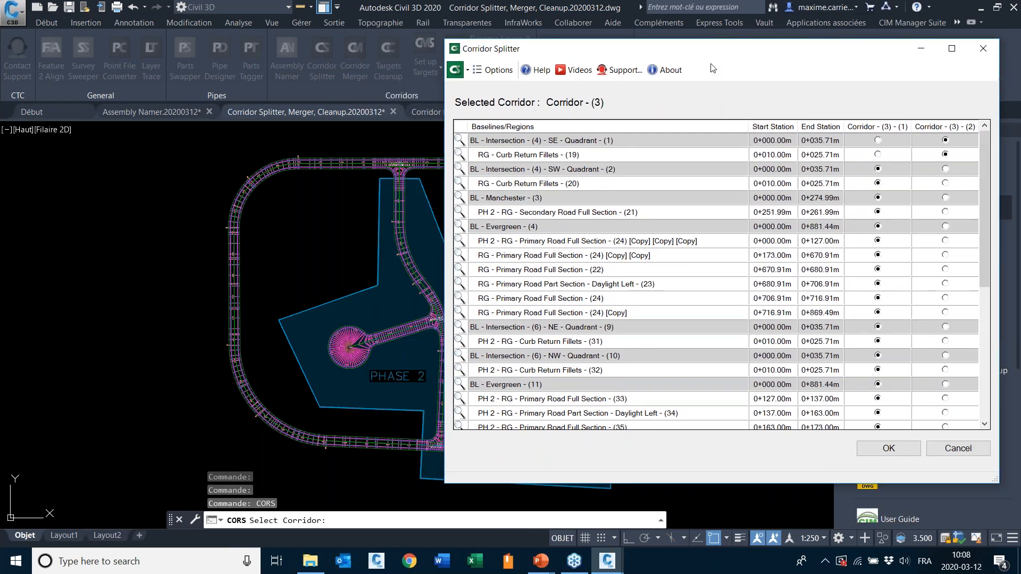
drag(712, 51, 550, 40)
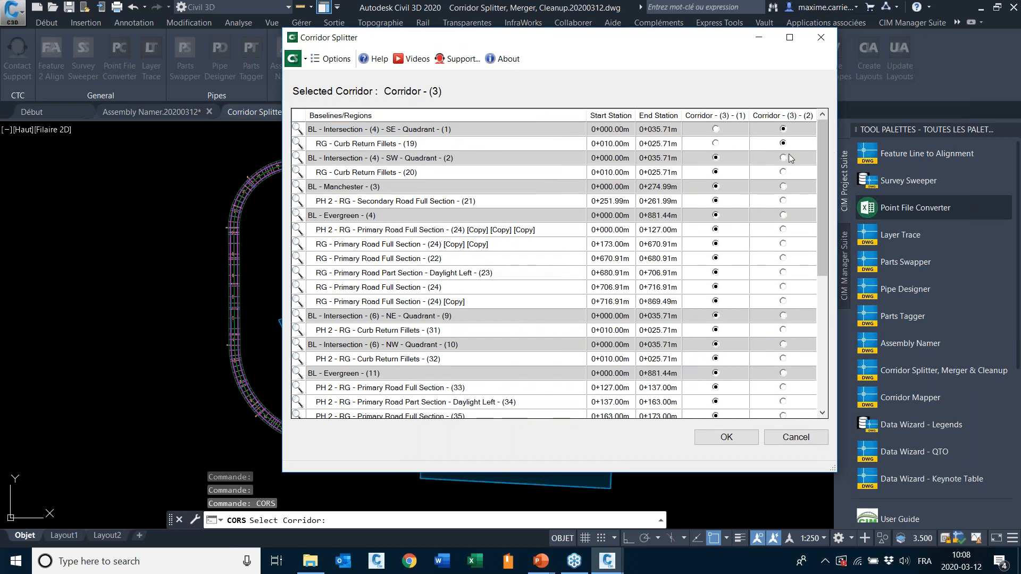
drag(674, 46, 852, 48)
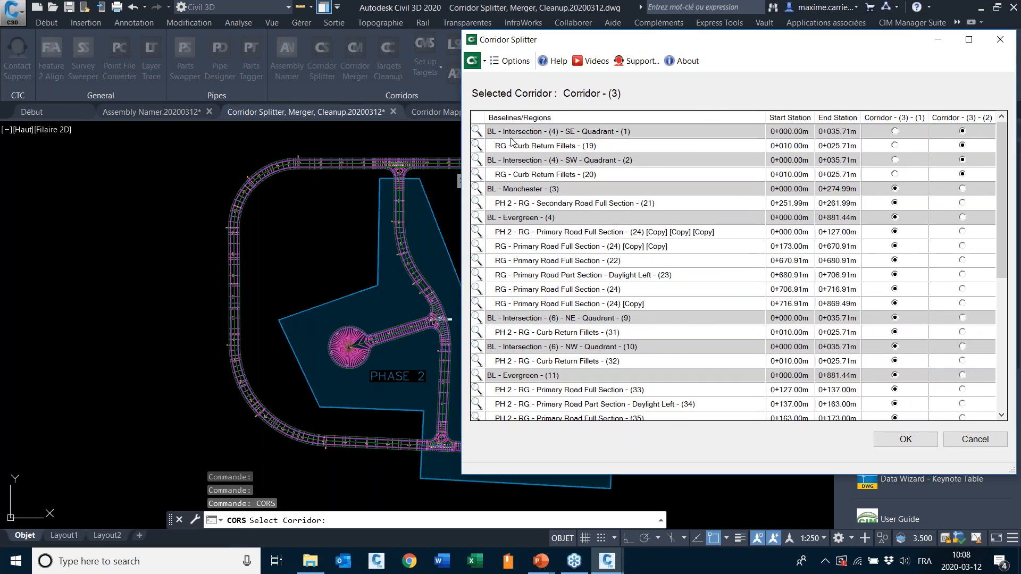
Locate the RG - Curb Return Fillets - (19) region and the Intersection - (4) SE Quadrant baseline in the drawing from the splitter list.
click(478, 145)
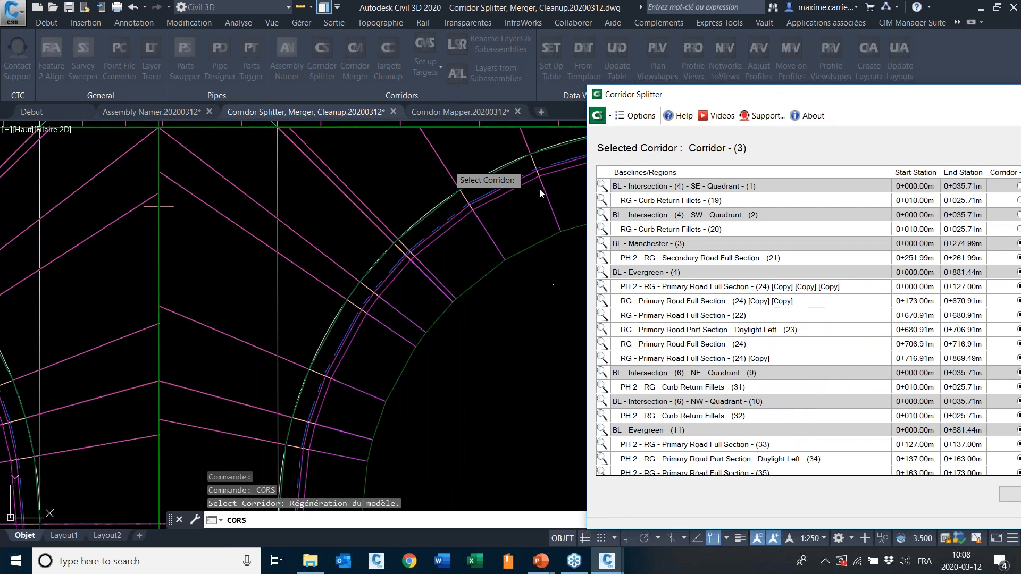
drag(842, 99, 604, 34)
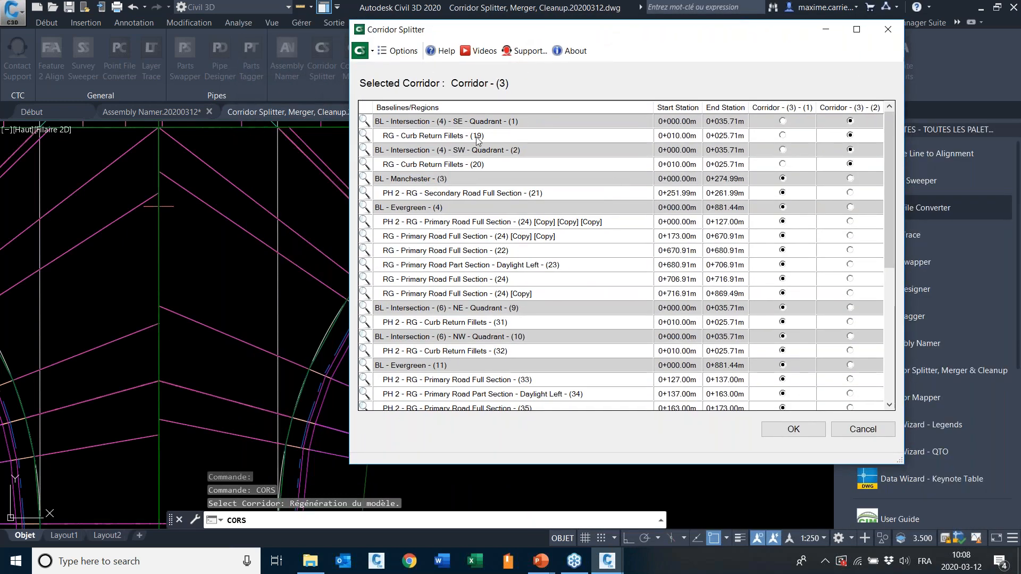
click(364, 121)
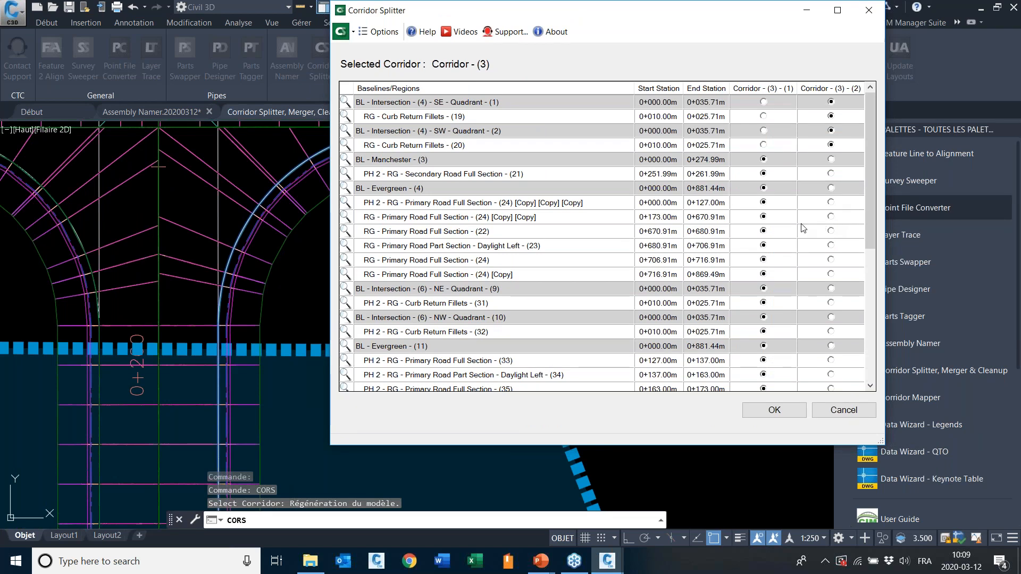
Assign the Evergreen - (4) regions without the PH 2 prefix to Corridor - (3) - (2), and carry out the split of Corridor - (3).
click(831, 217)
click(831, 246)
click(831, 260)
click(831, 274)
mouse_move(870, 221)
mouse_down()
mouse_move(878, 359)
mouse_move(871, 136)
mouse_move(848, 141)
mouse_up()
click(785, 412)
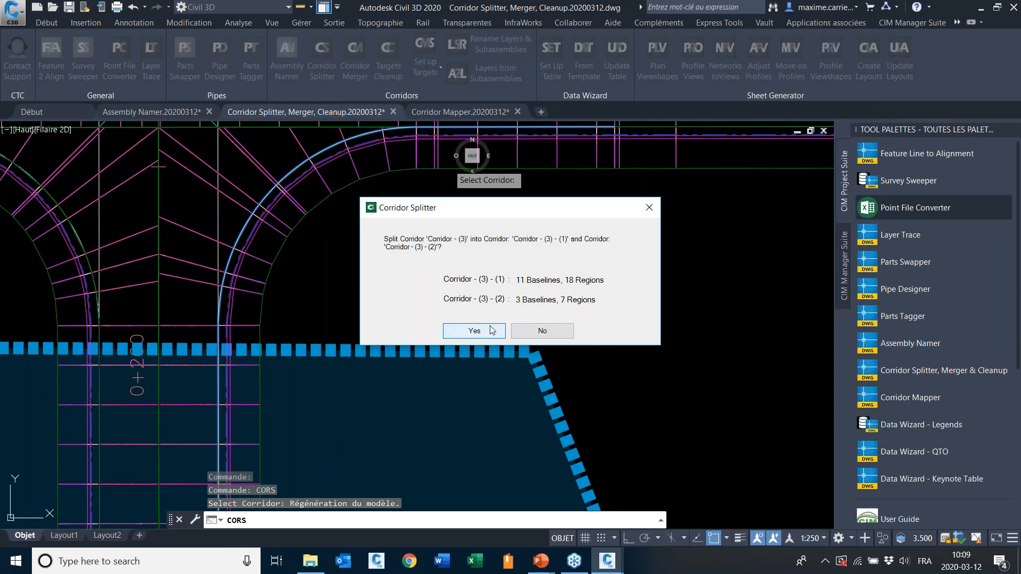
click(476, 332)
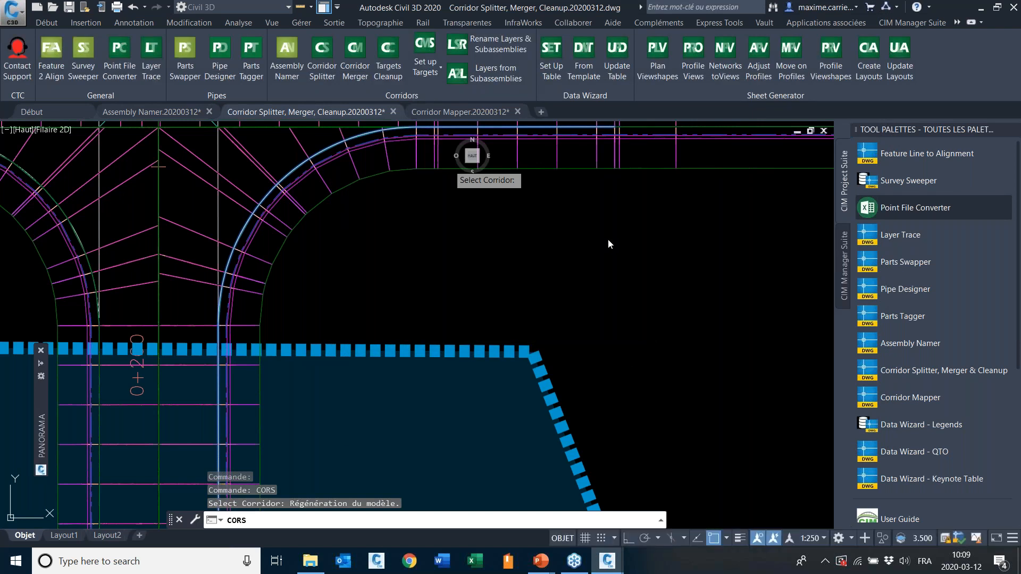
Check the extent of each of the two split corridors, outside and inside the Phase 2 boundary, by selecting them individually.
scroll(594, 223, down, 4)
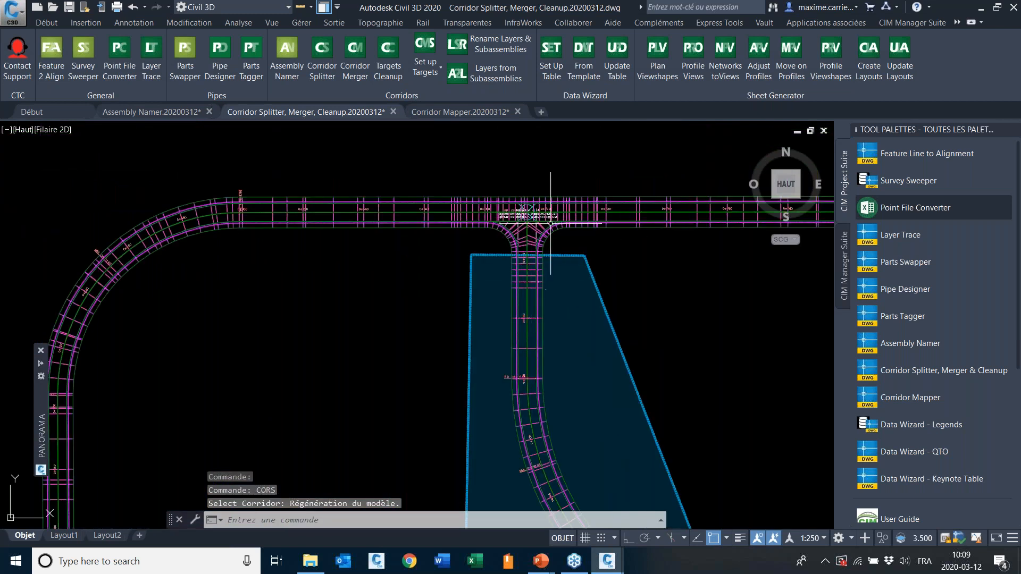
click(607, 208)
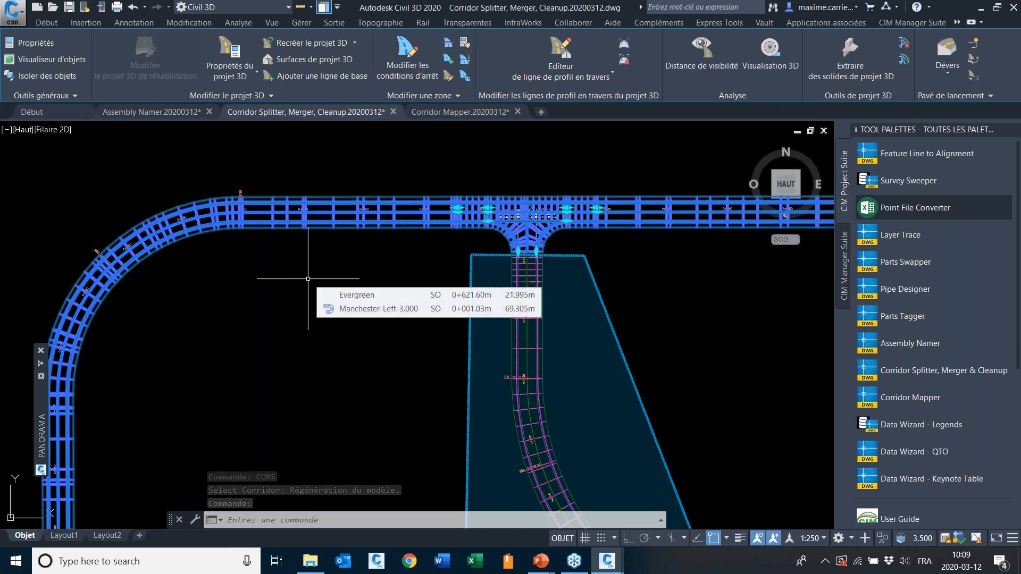
key(Escape)
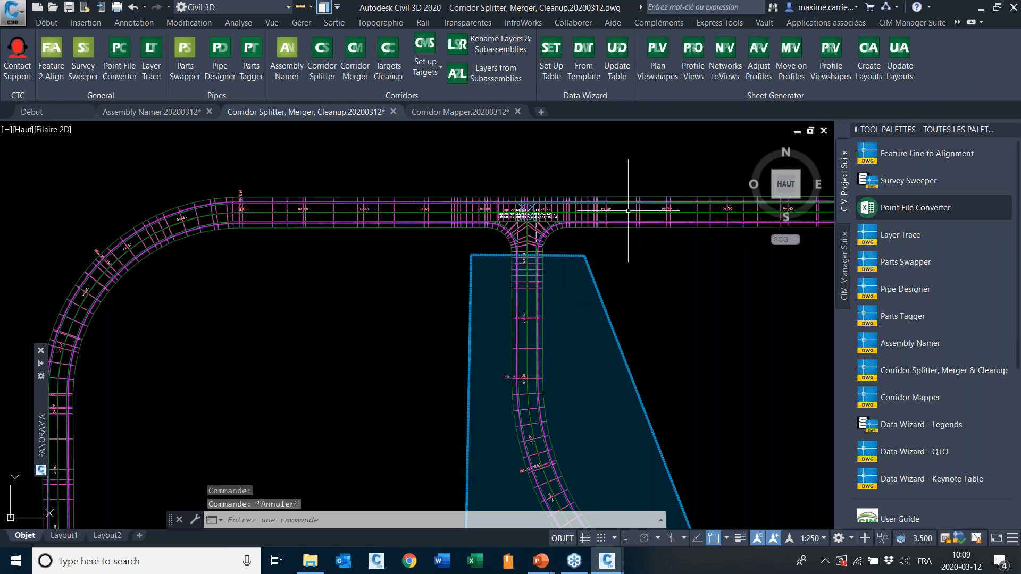
scroll(383, 360, down, 5)
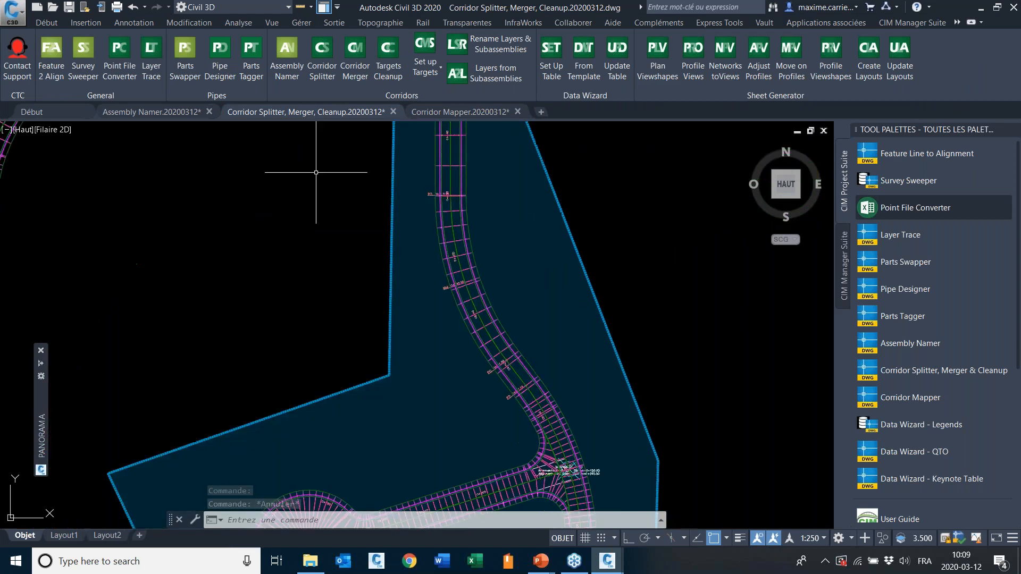
click(333, 334)
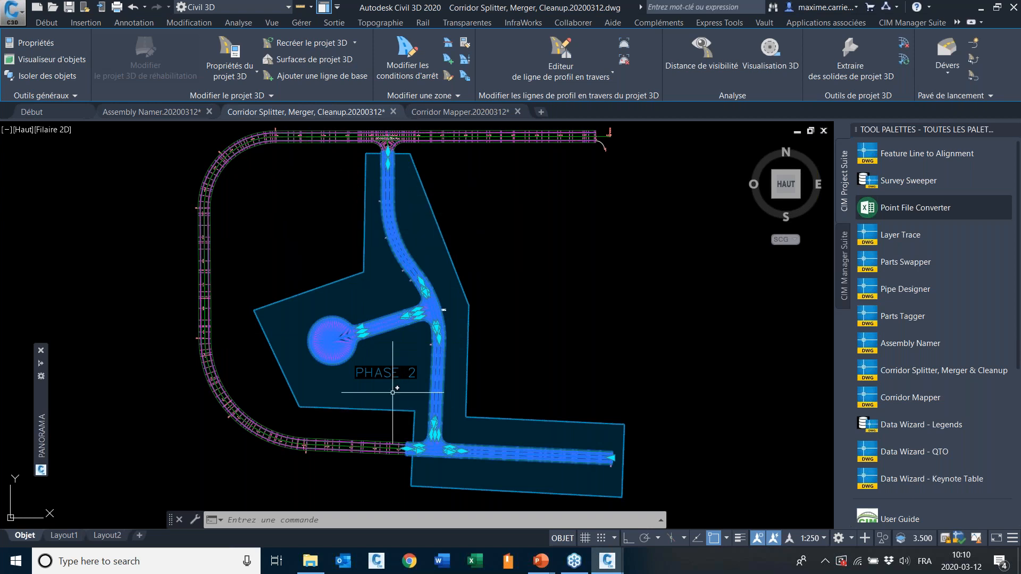
key(Escape)
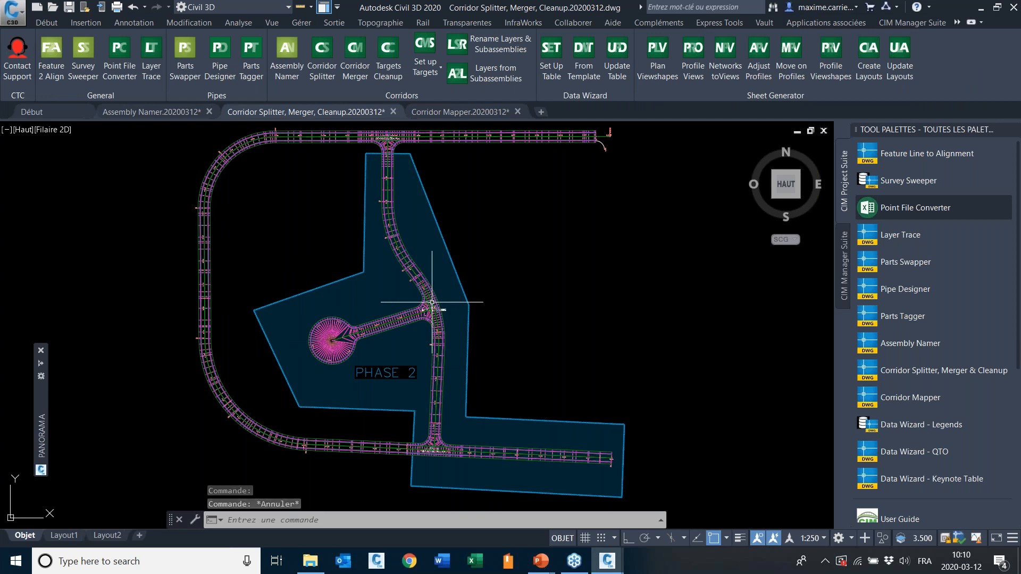
Merge Corridor - (3) - (1) and Corridor - (3) - (2) into MergedCorridor with Corridor Merger, merging identical baselines and deleting the existing corridors.
middle_drag(372, 235, 417, 298)
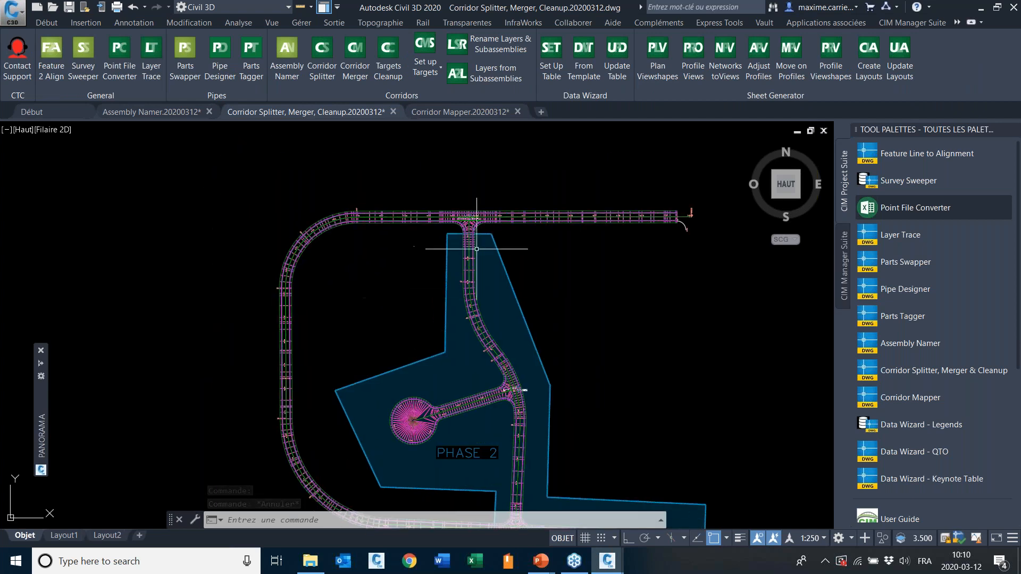
click(356, 52)
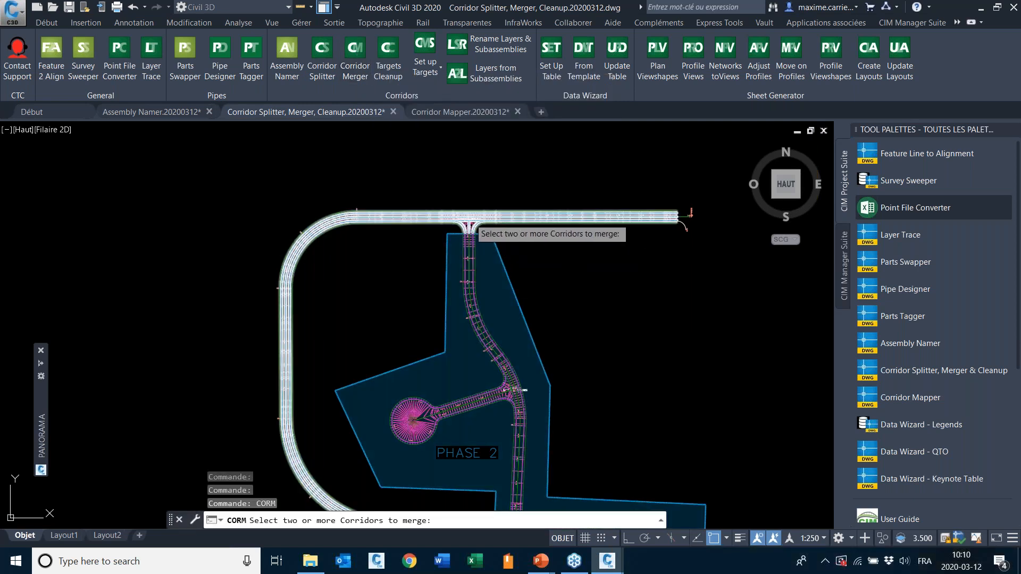
click(476, 226)
click(468, 256)
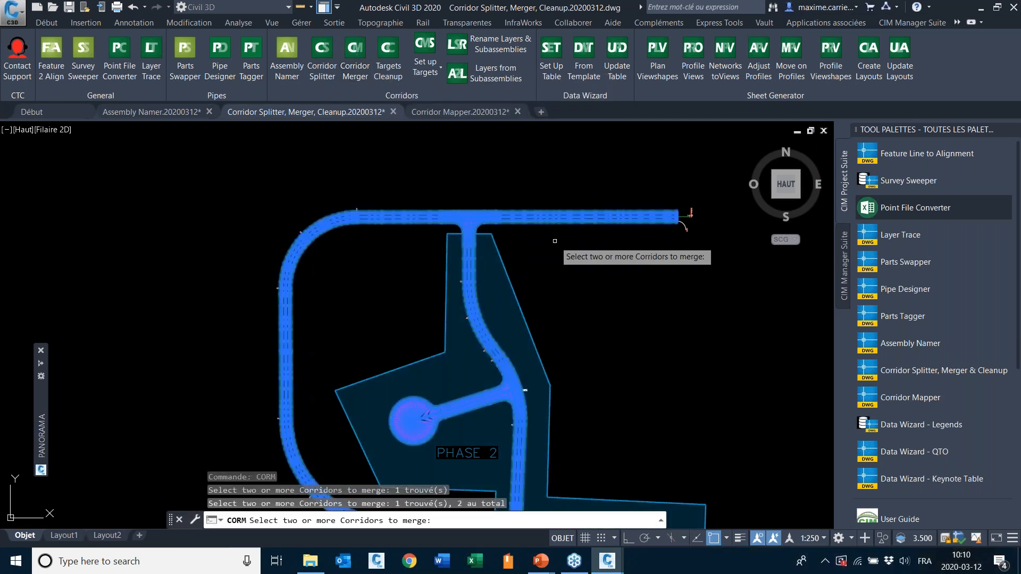
key(Return)
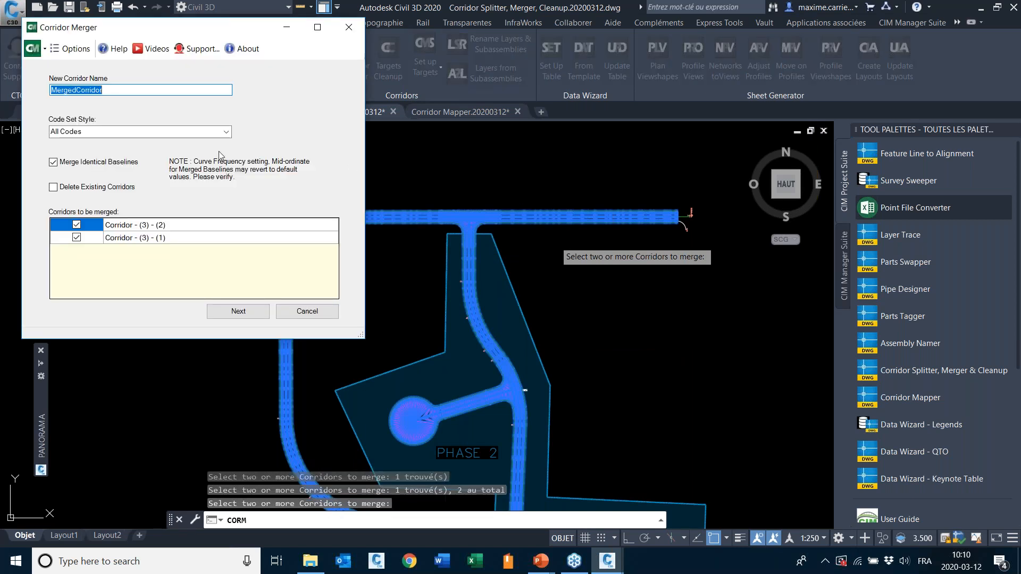
click(79, 188)
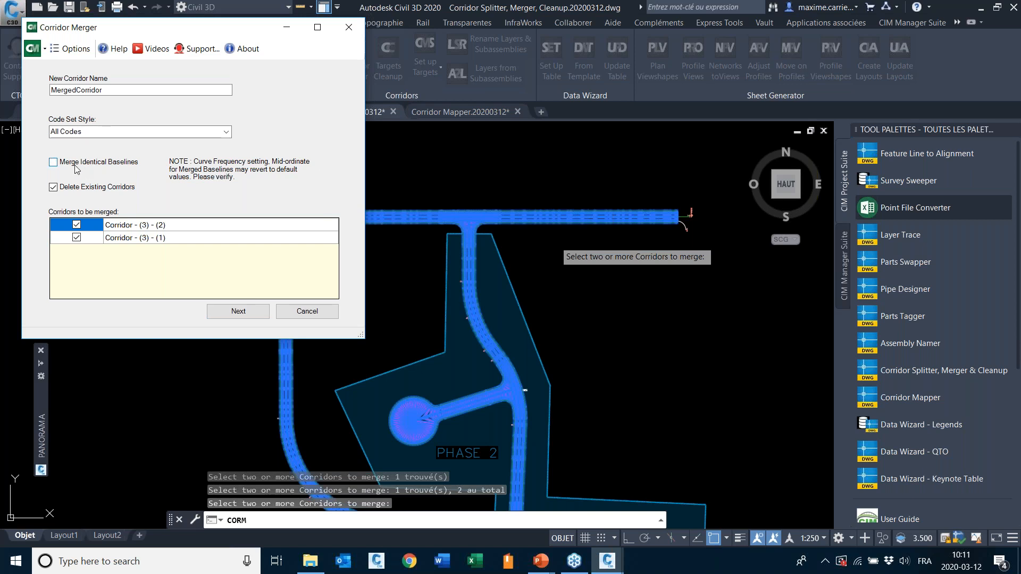
click(239, 315)
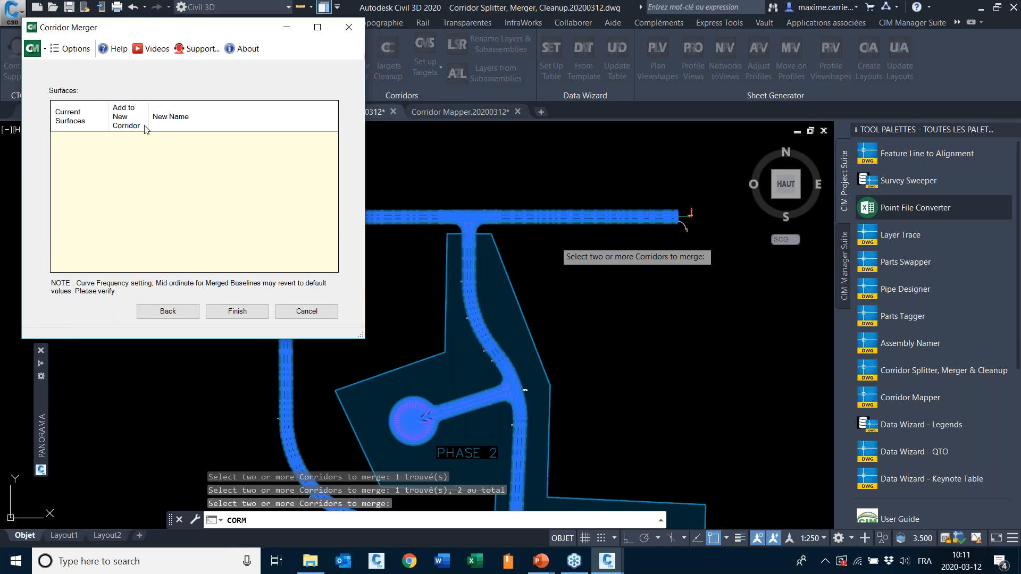
drag(219, 31, 221, 111)
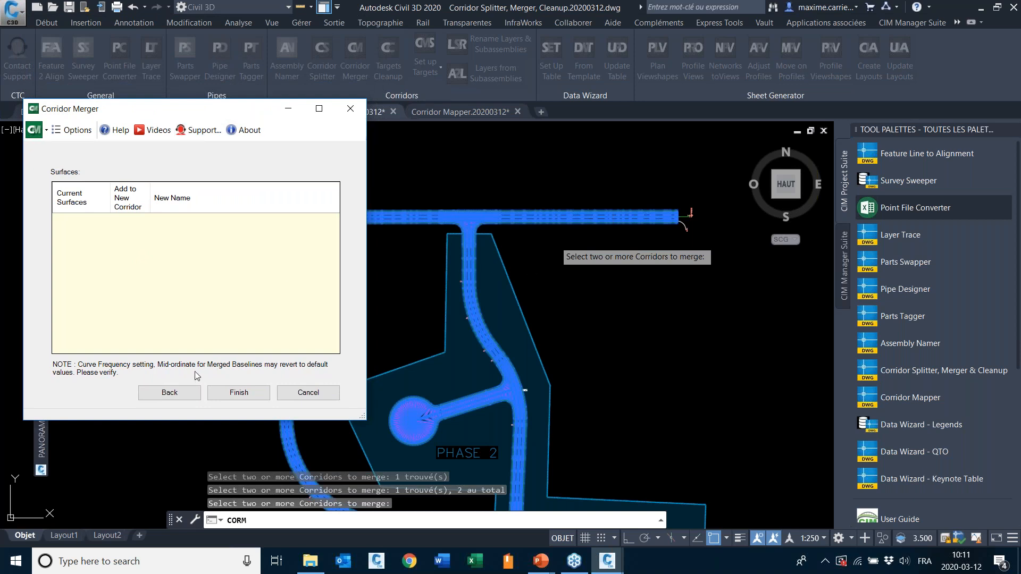
click(238, 393)
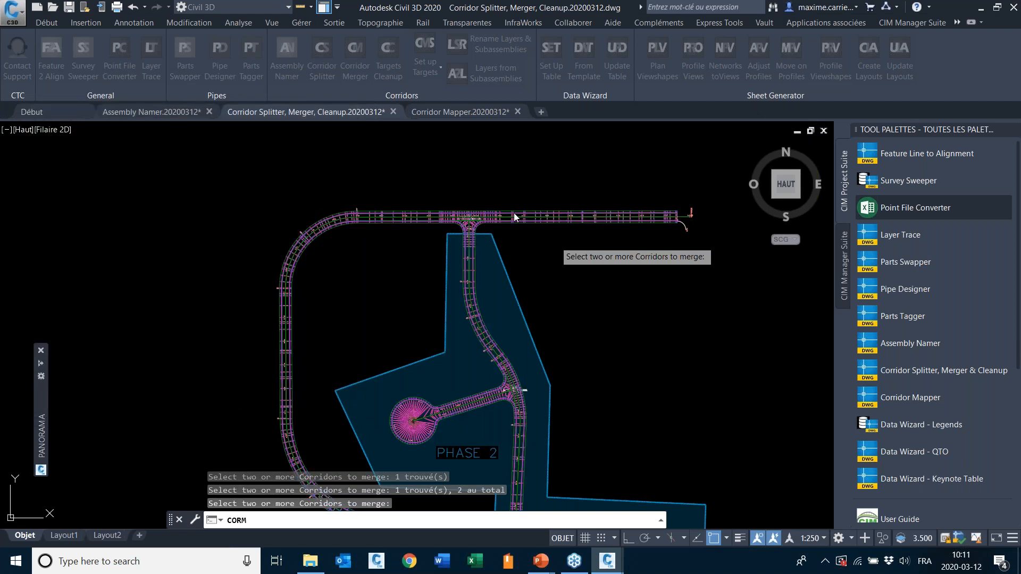
key(Return)
Select the merged corridor to check its full extent, and clear the selection.
click(514, 216)
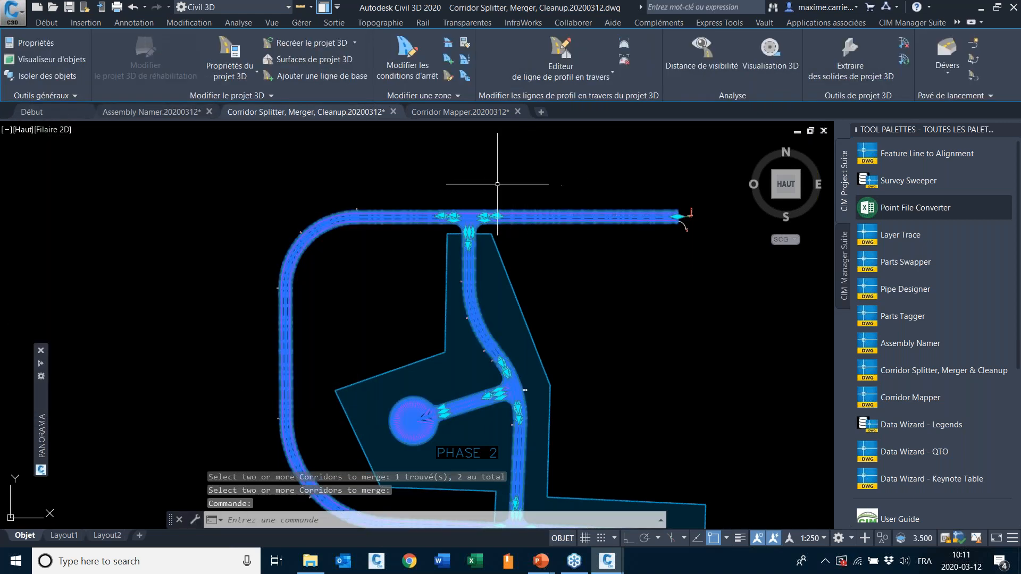
middle_drag(582, 296, 580, 245)
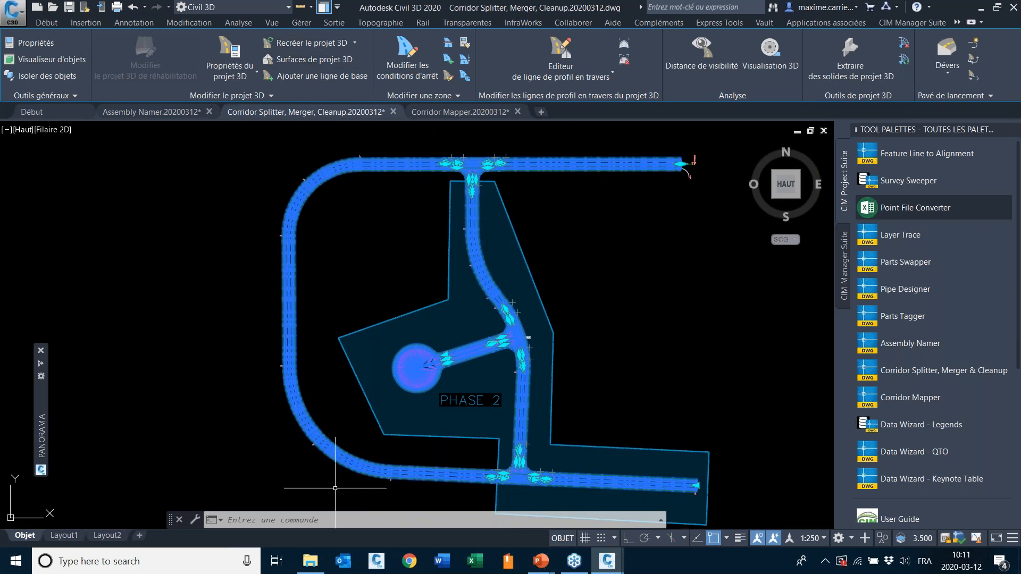
key(Escape)
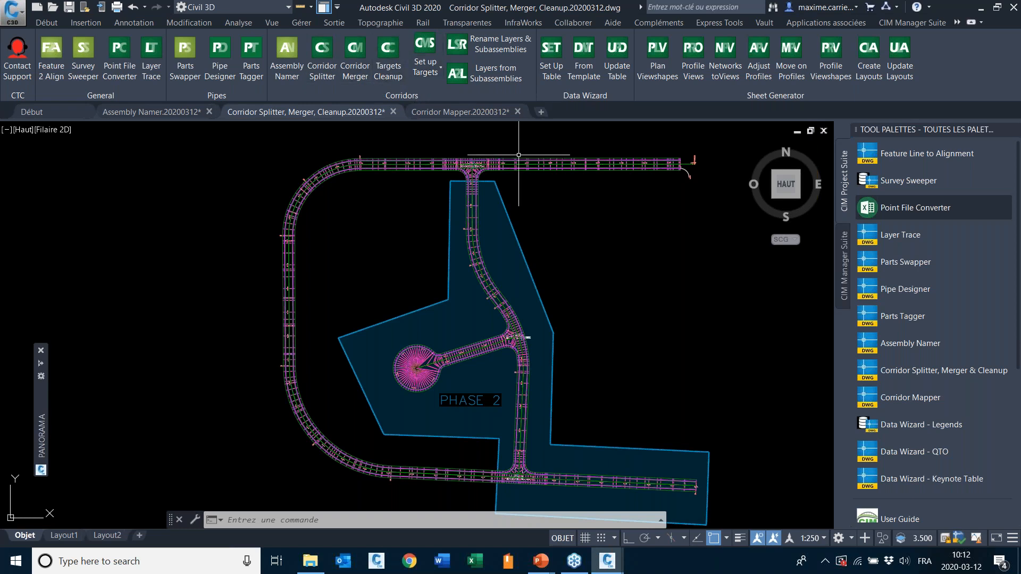
Review the targets of the merged corridor's Secondary Road Full Section region inside Phase 2, and leave without making changes.
click(533, 172)
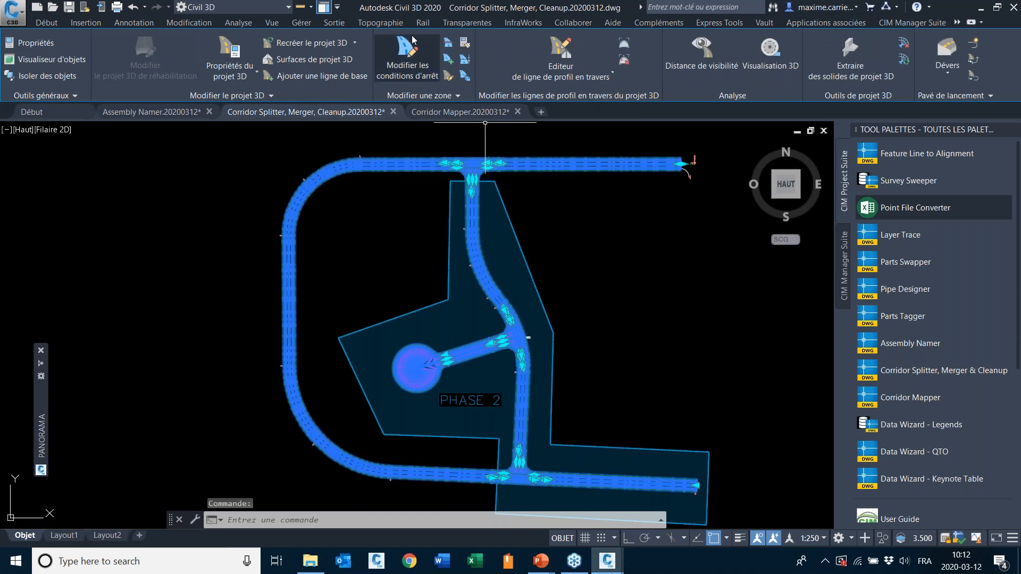
click(401, 48)
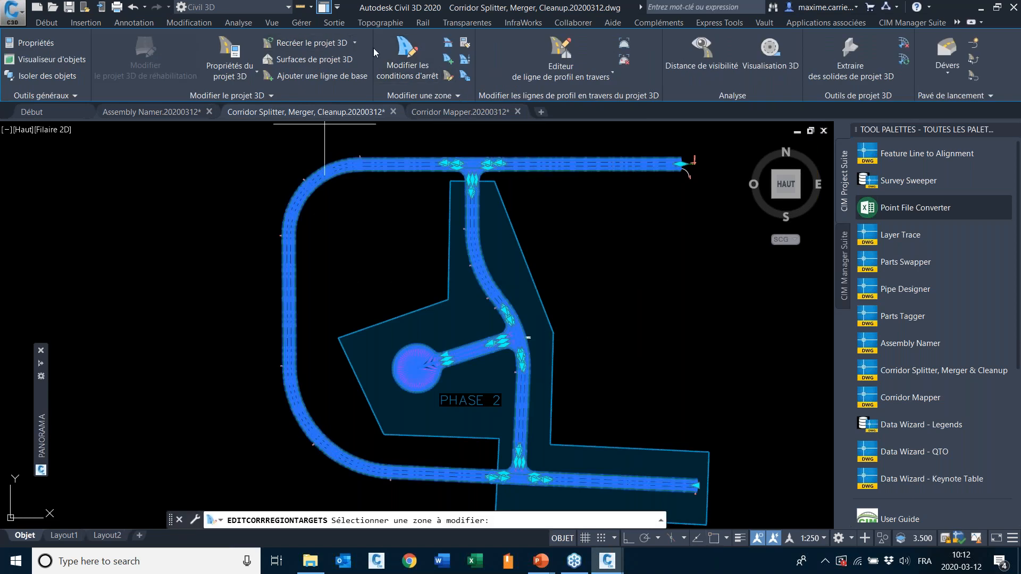
click(403, 63)
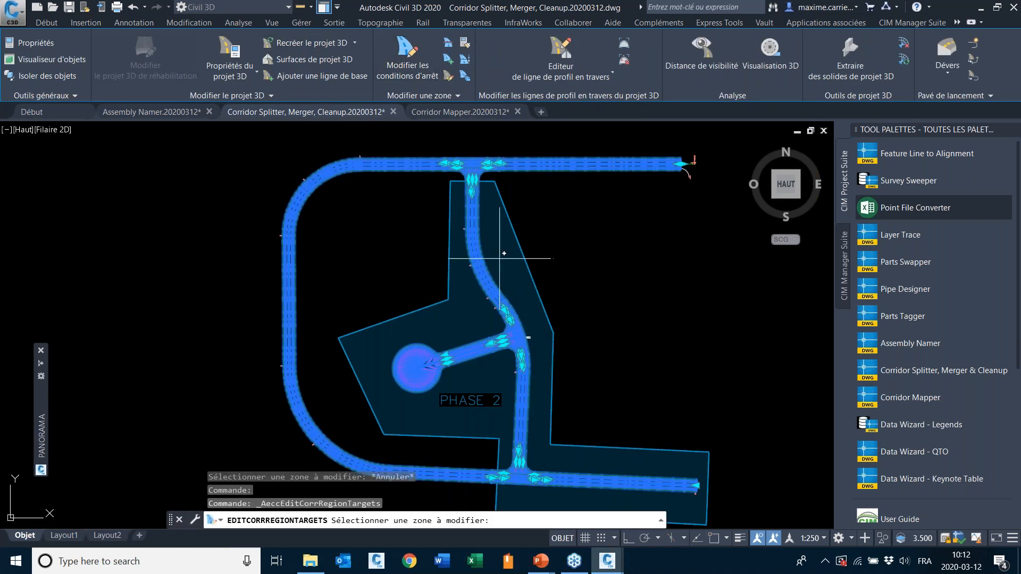
click(477, 261)
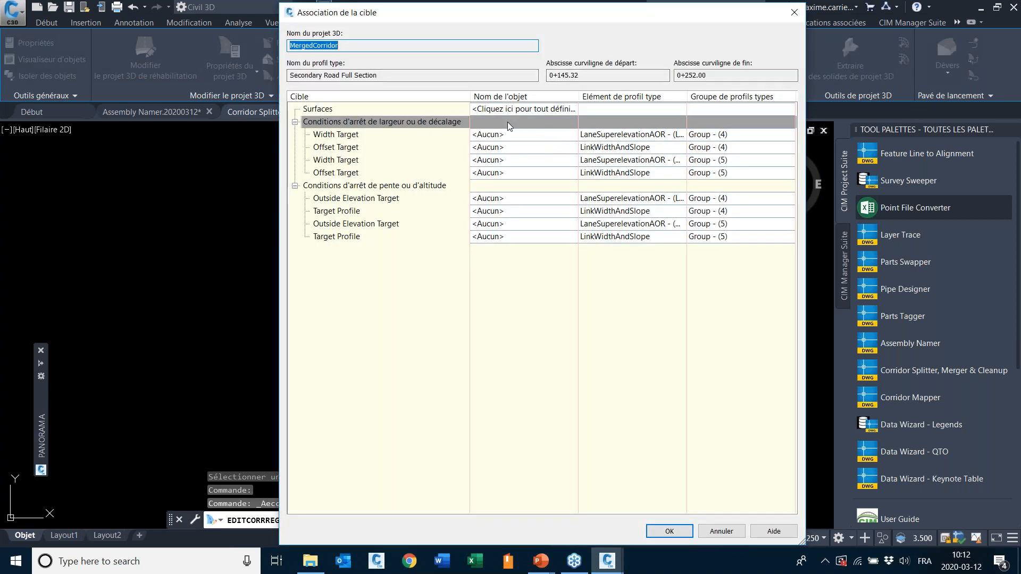
click(794, 12)
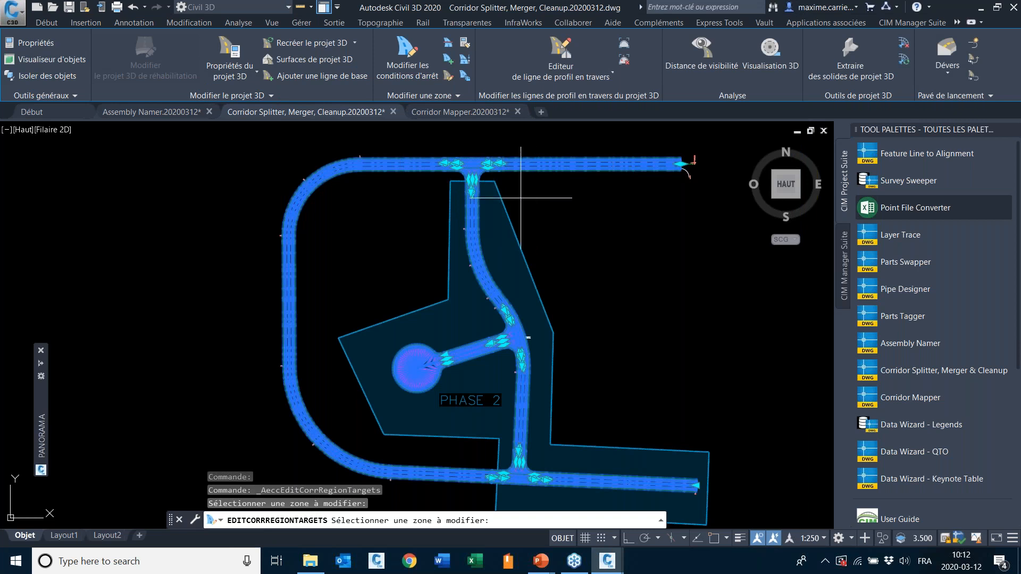
key(Escape)
key(Escape)
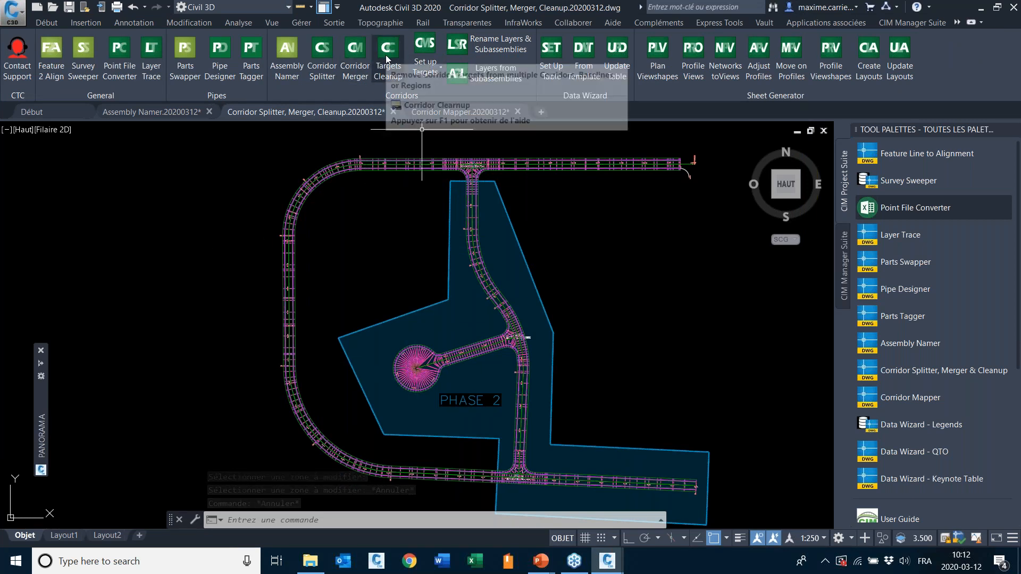
Run Corridor Cleanup on all baselines and regions of MergedCorridor to remove the surface, width or offset, and slope or elevation targets.
click(386, 58)
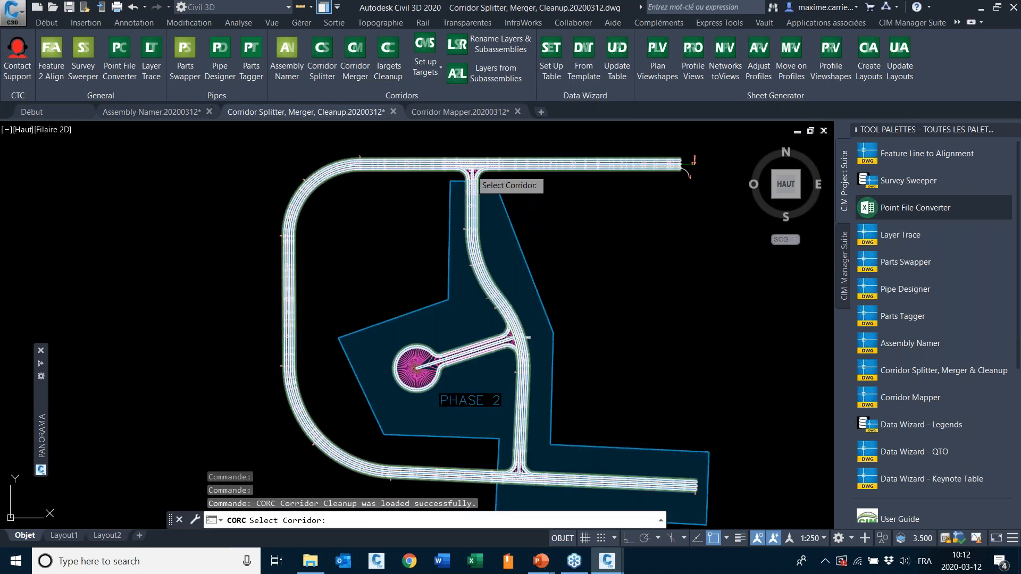
click(478, 169)
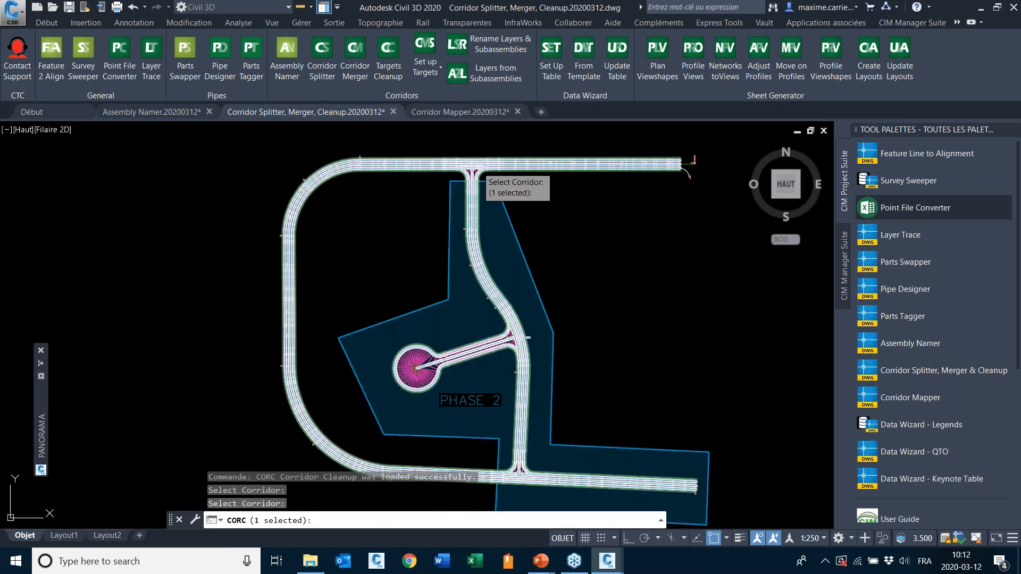
key(Return)
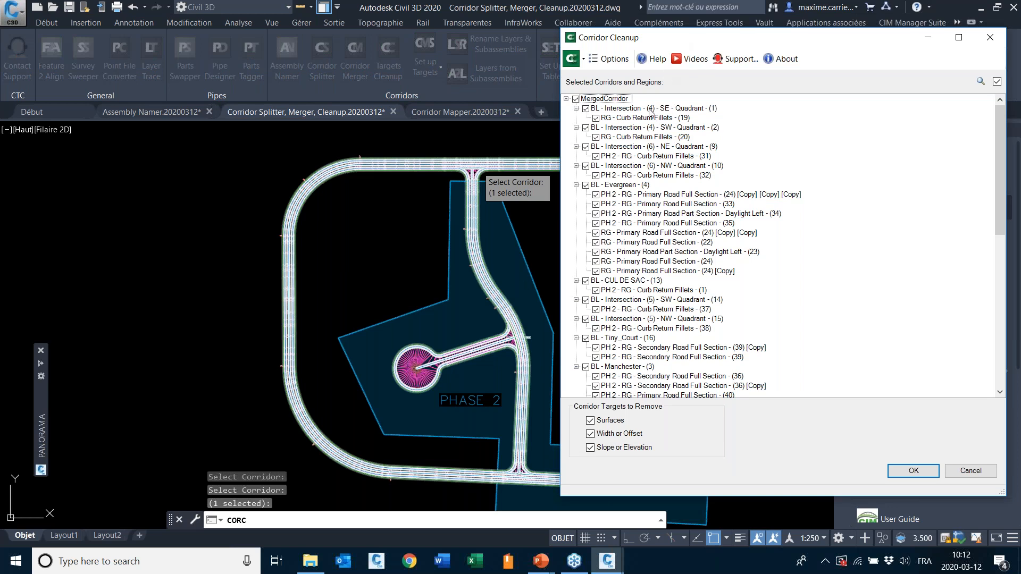
drag(727, 38, 638, 39)
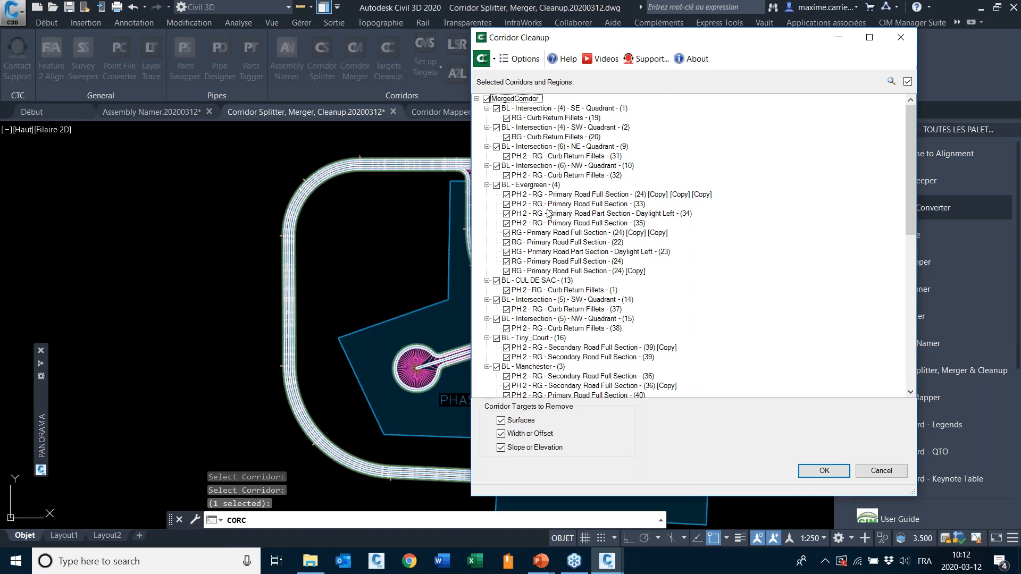
scroll(553, 189, down, 4)
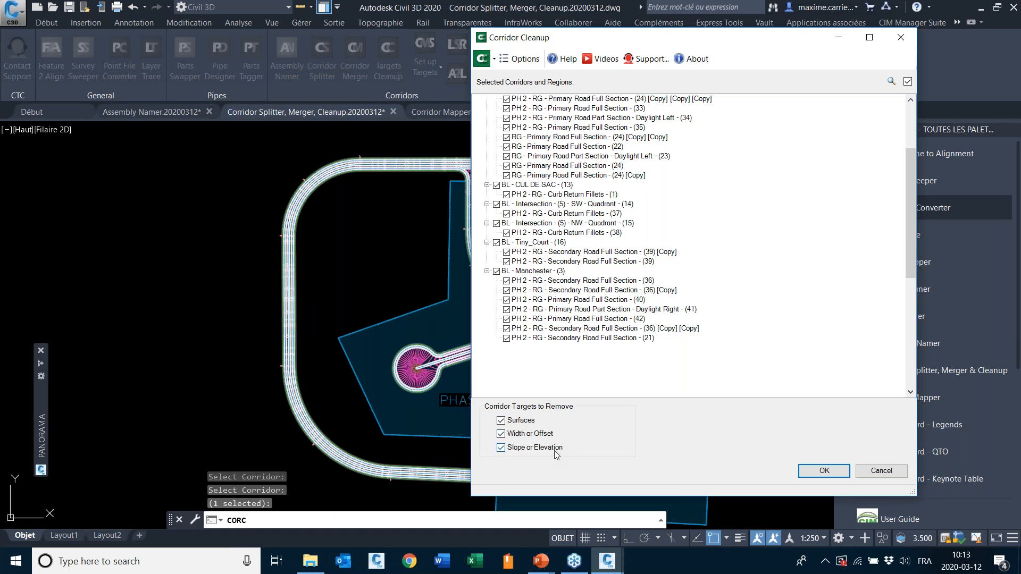
scroll(615, 262, up, 4)
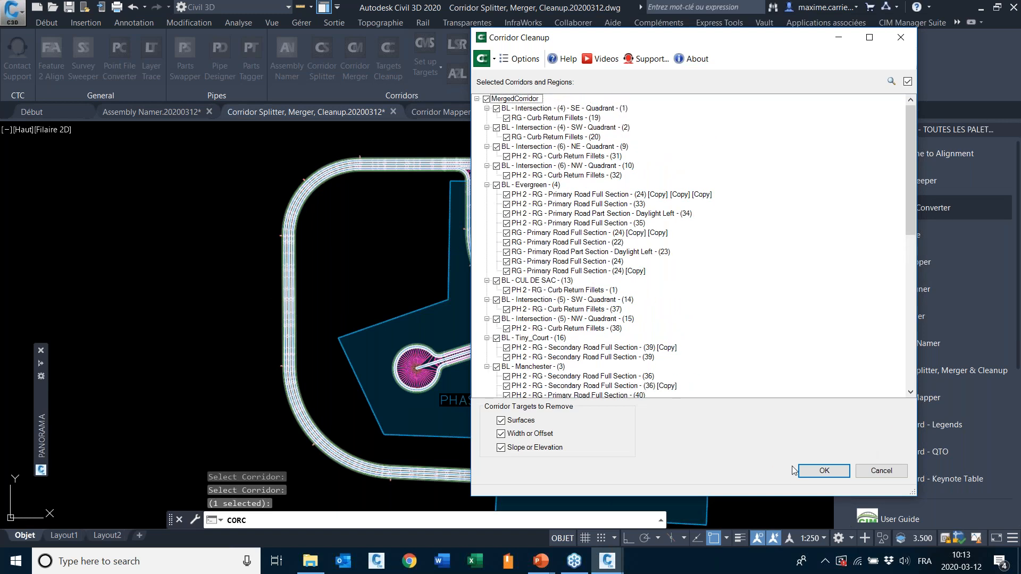
click(810, 473)
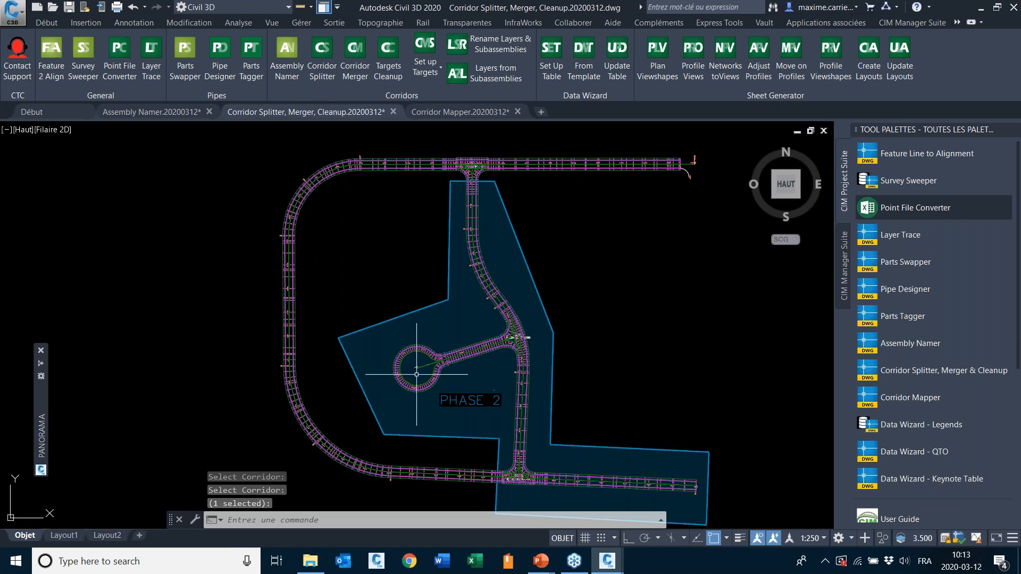
Examine the cleaned-up merged corridor at its intersections and throughout the Phase 2 area.
scroll(417, 348, up, 7)
middle_drag(452, 300, 356, 359)
scroll(354, 354, down, 6)
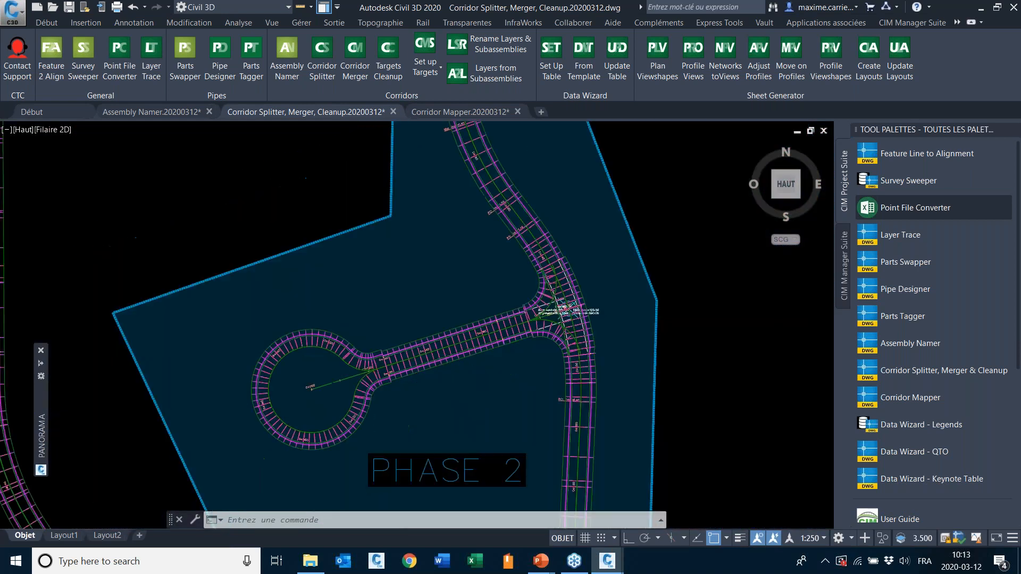
scroll(311, 297, up, 8)
scroll(311, 297, up, 2)
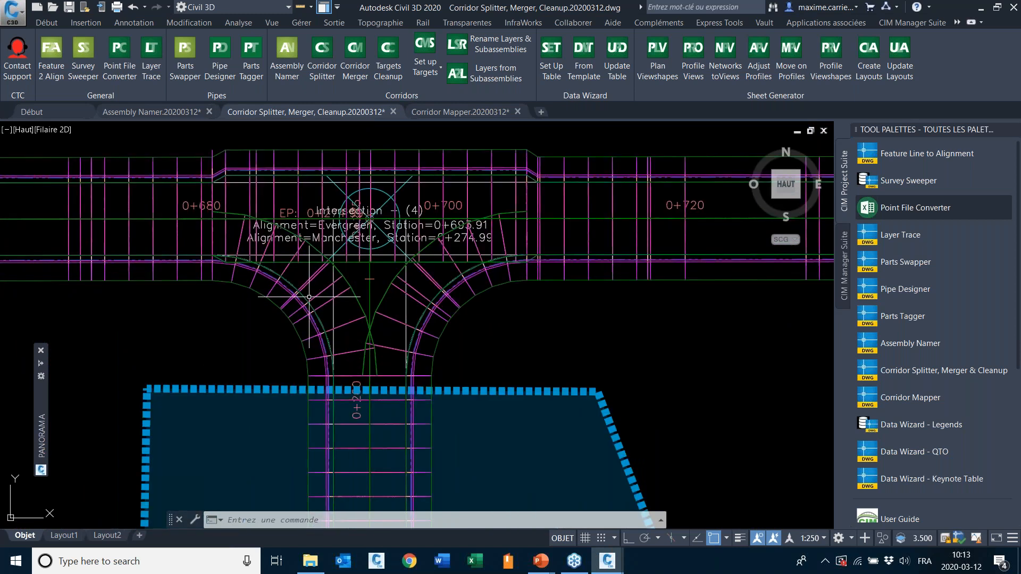
scroll(428, 245, down, 10)
middle_drag(477, 348, 471, 164)
scroll(465, 344, up, 8)
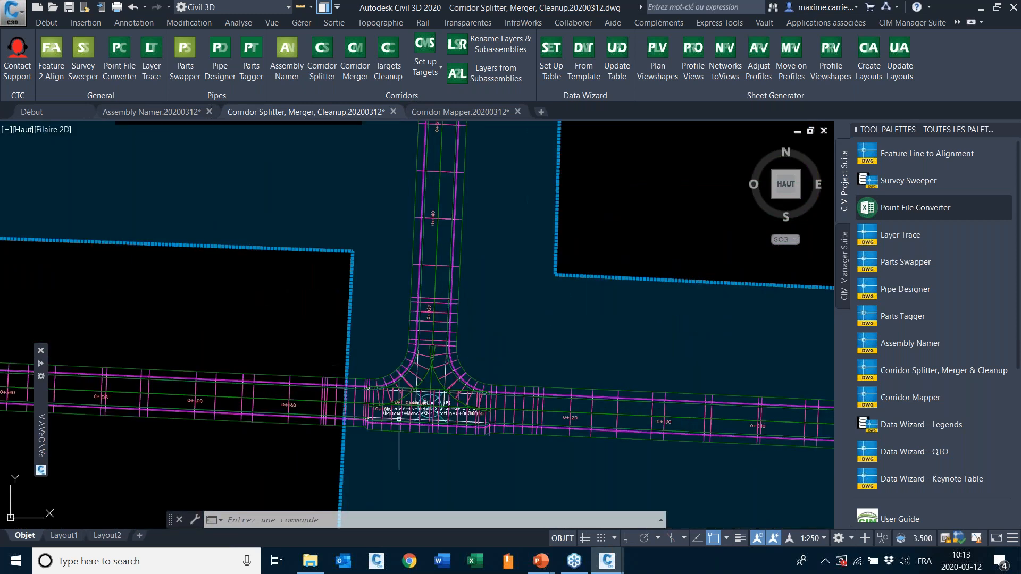
scroll(448, 374, down, 6)
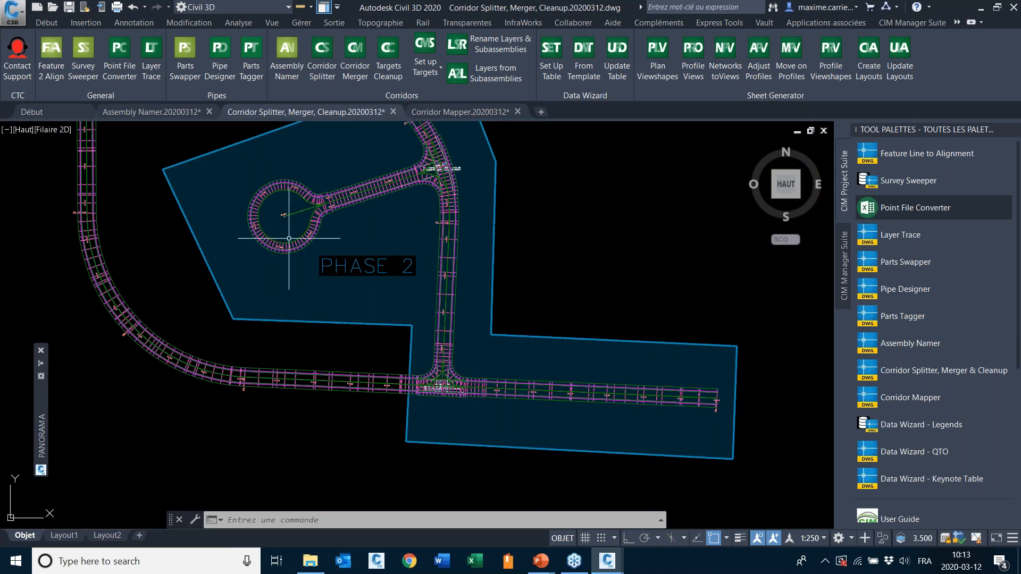
middle_drag(304, 206, 325, 313)
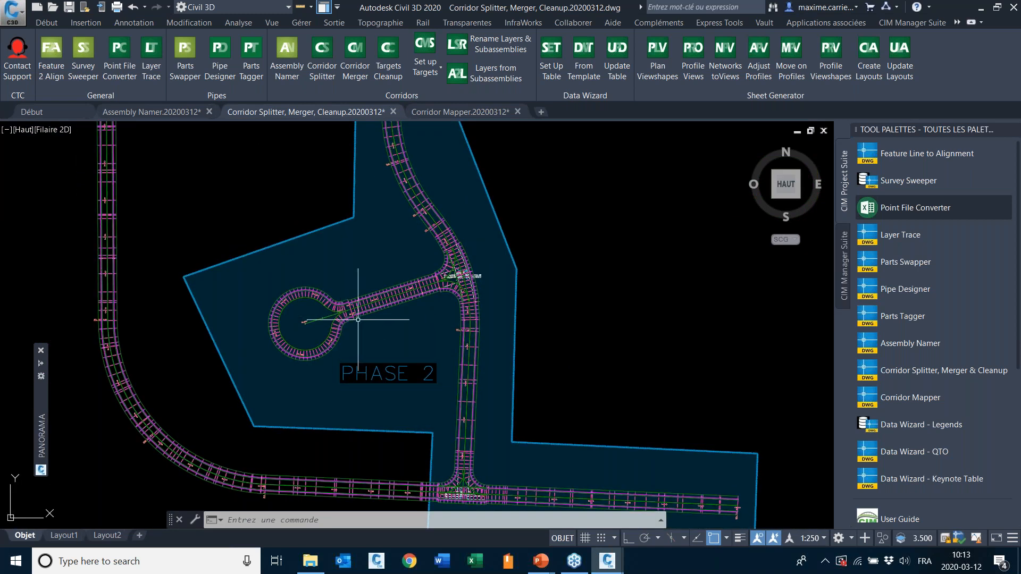
scroll(361, 321, down, 2)
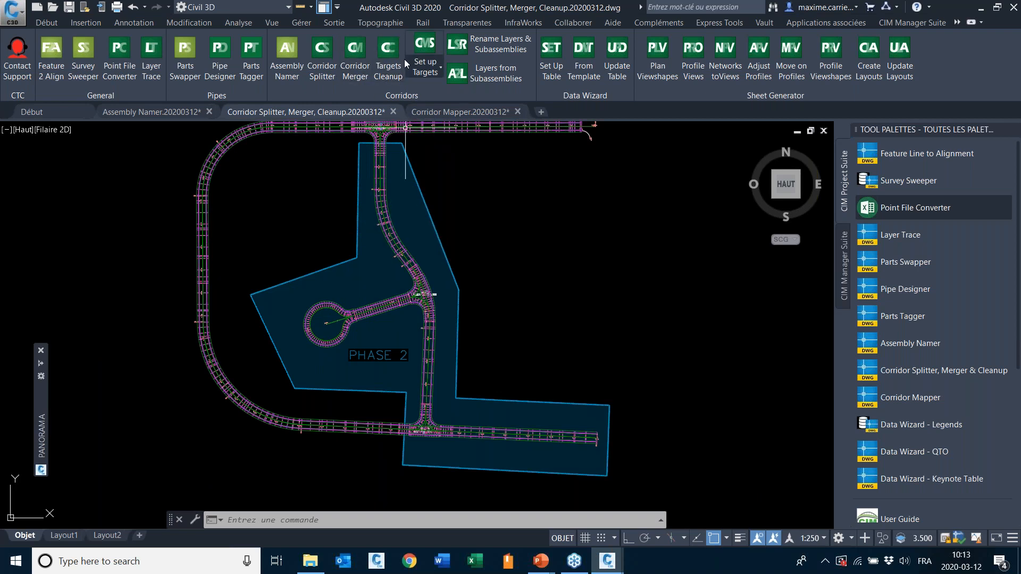
Review the Intersection (4) SW and Intersection (6) NW quadrant entries of MergedCorridor in Corridor Cleanup, and leave without removing targets.
click(410, 45)
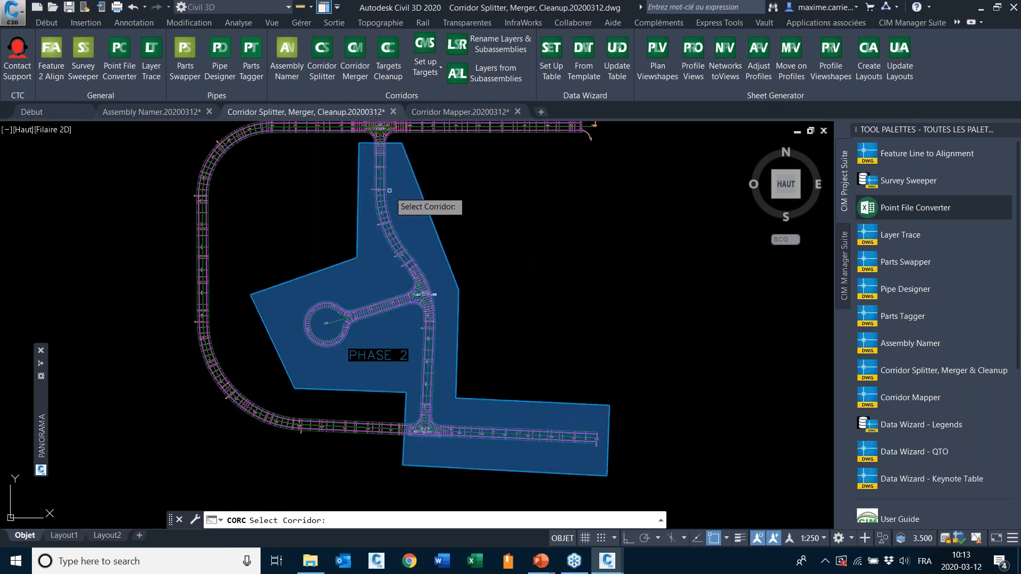
click(380, 190)
click(384, 126)
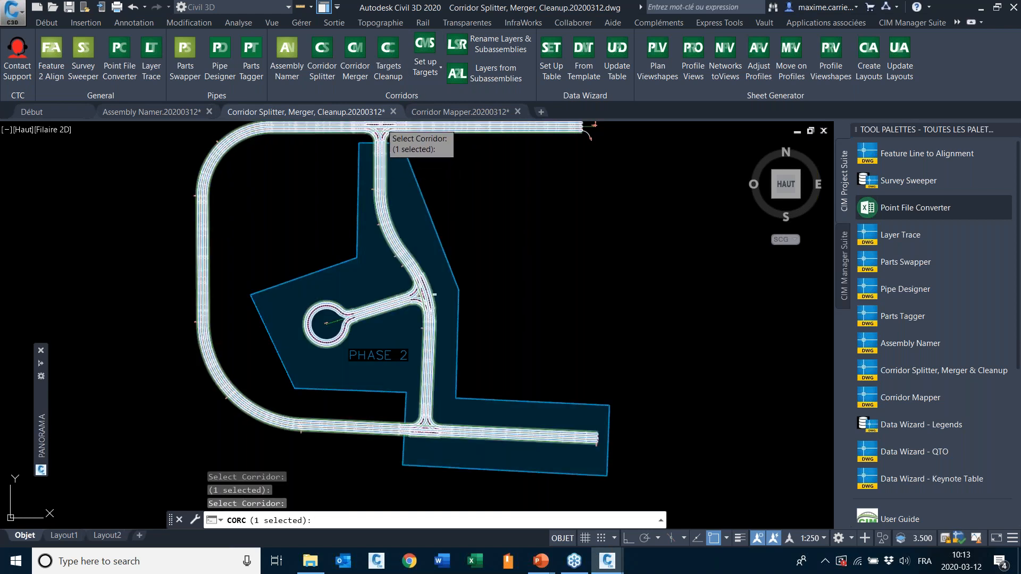
key(Return)
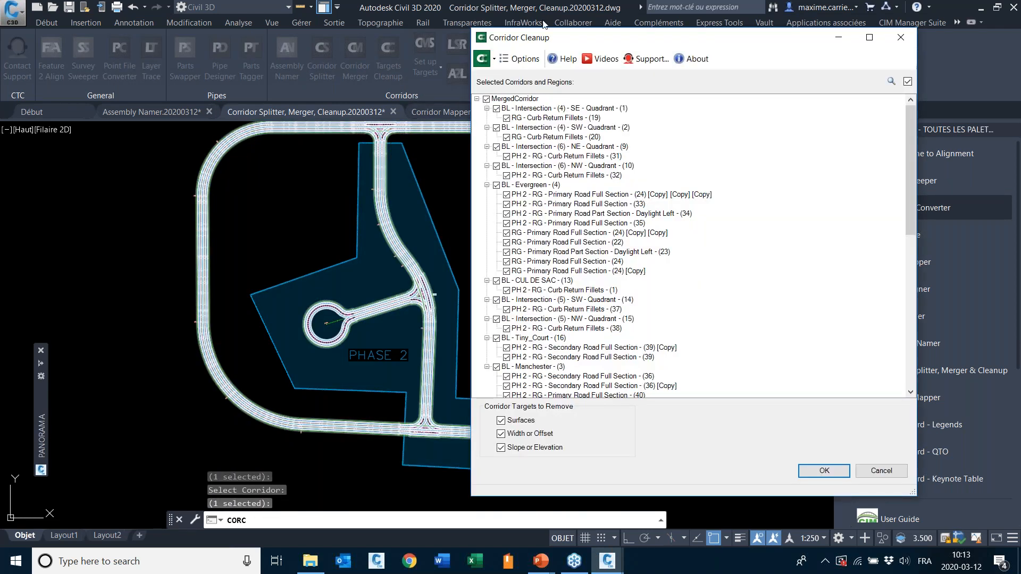
click(530, 129)
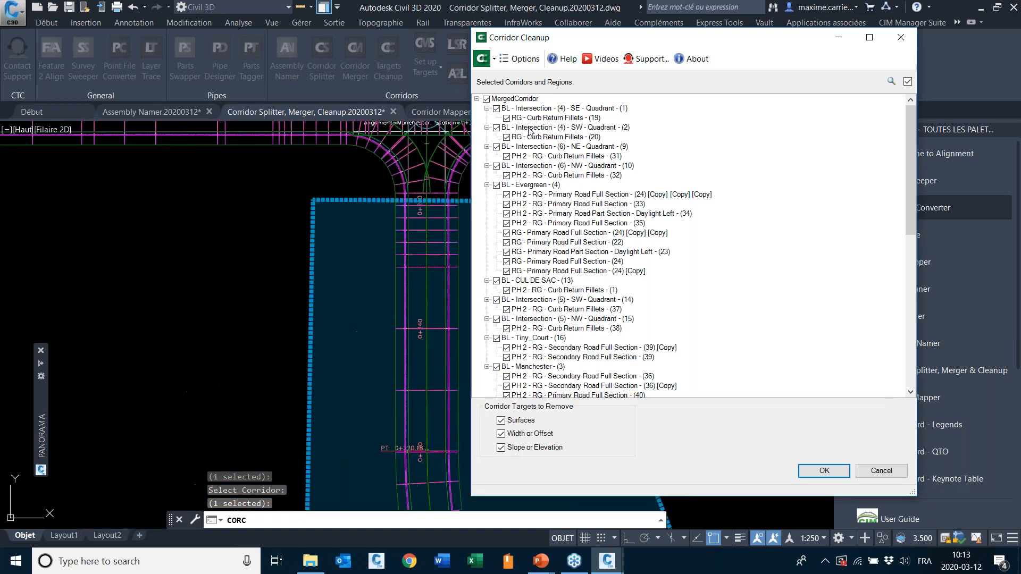
drag(649, 45, 792, 35)
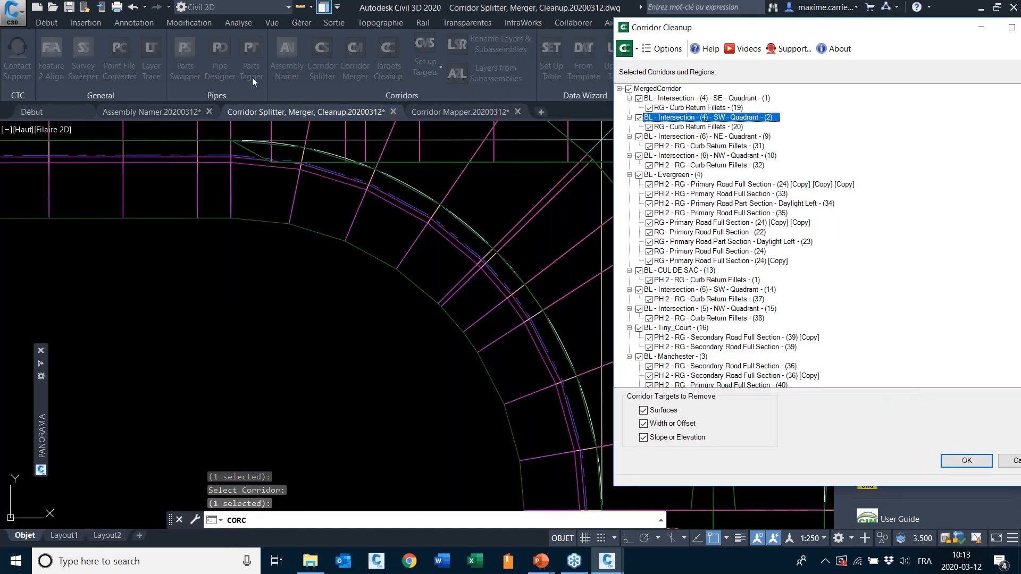
click(680, 156)
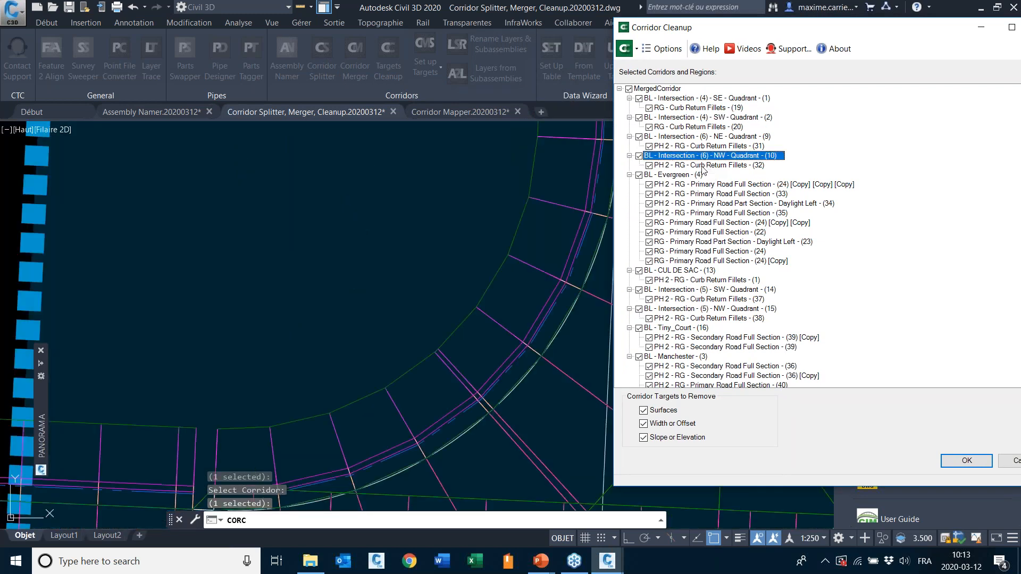
click(703, 165)
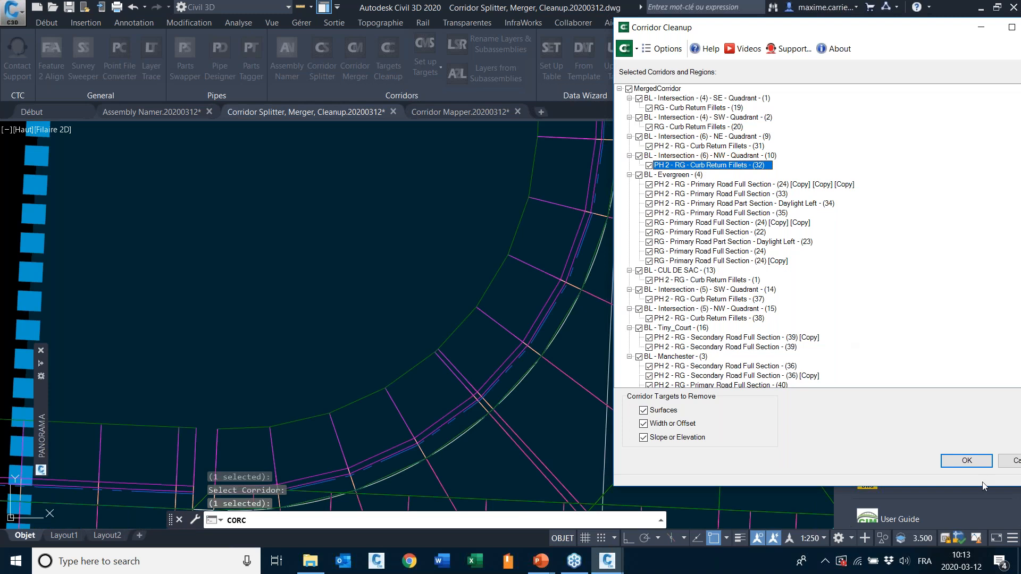
click(1014, 461)
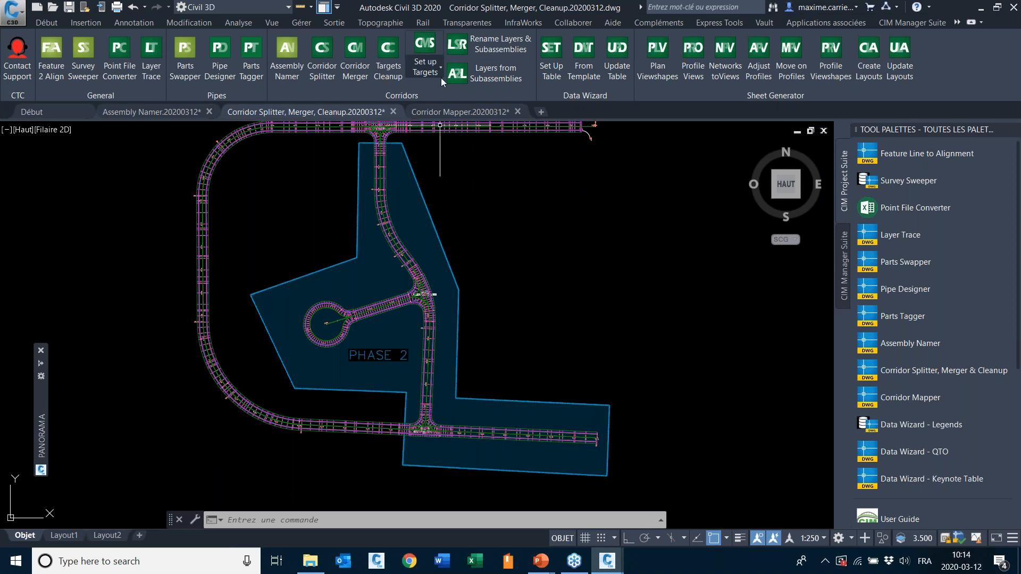
Switch to the Corridor Mapper drawing and inspect the full extent of the Reconstruction Main St corridor in plan.
click(460, 112)
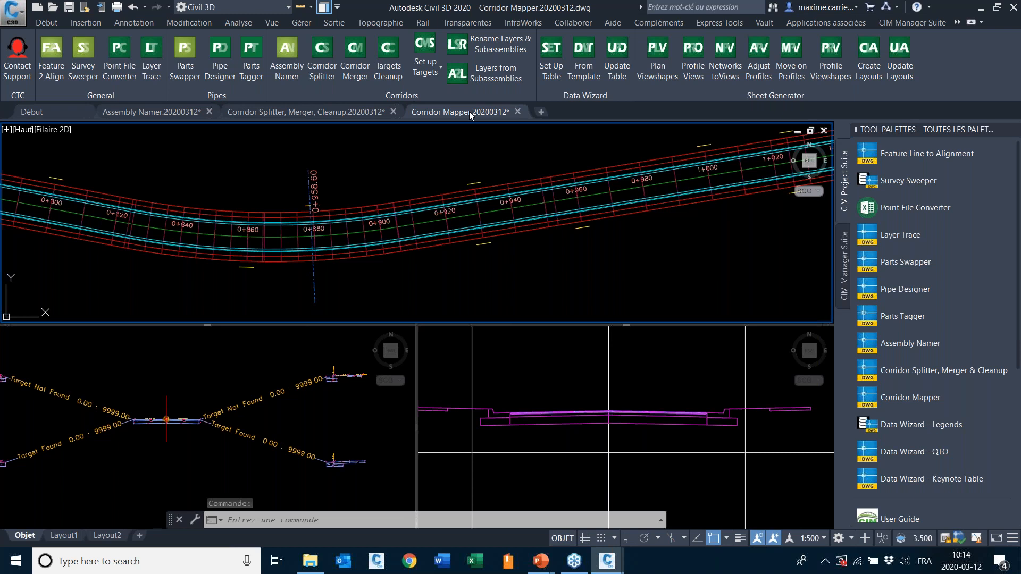
mouse_move(356, 296)
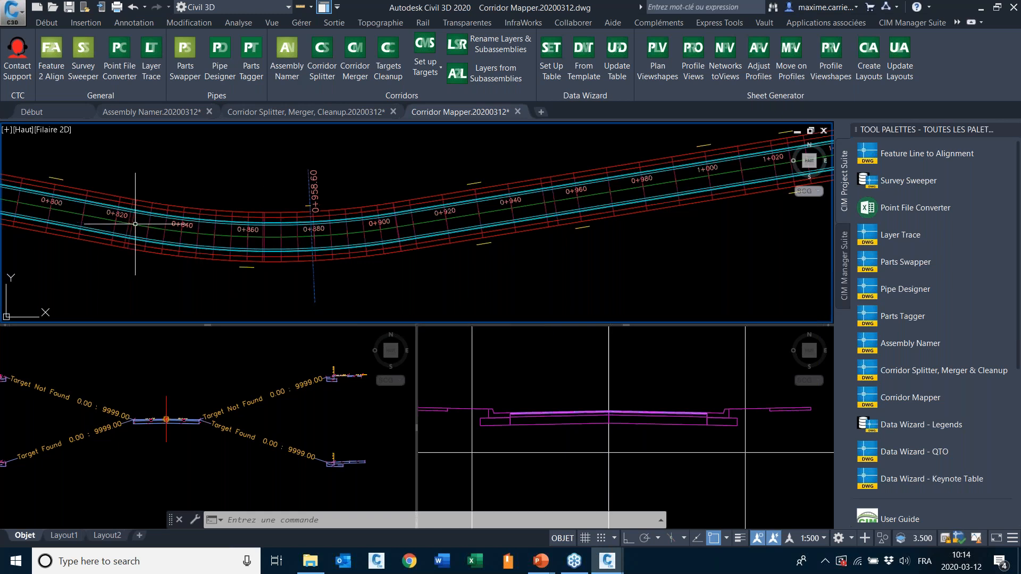
middle_drag(206, 229, 456, 245)
middle_drag(550, 245, 287, 246)
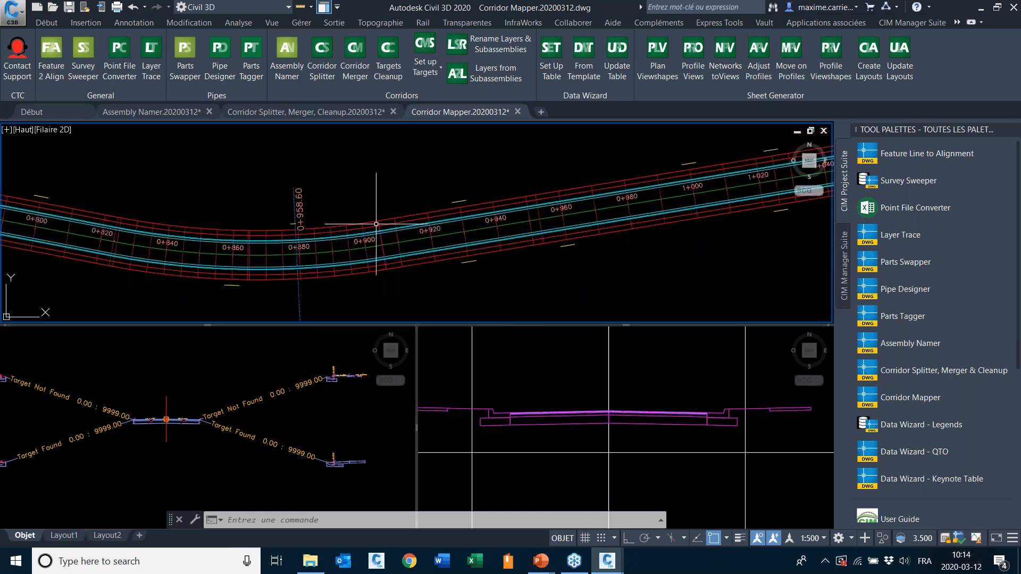
mouse_move(375, 224)
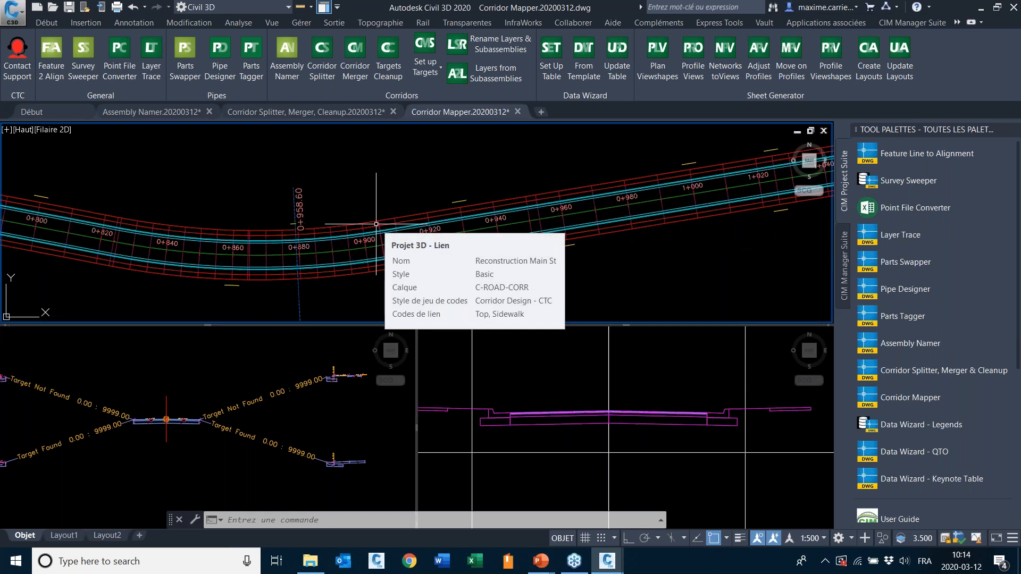
scroll(478, 269, down, 5)
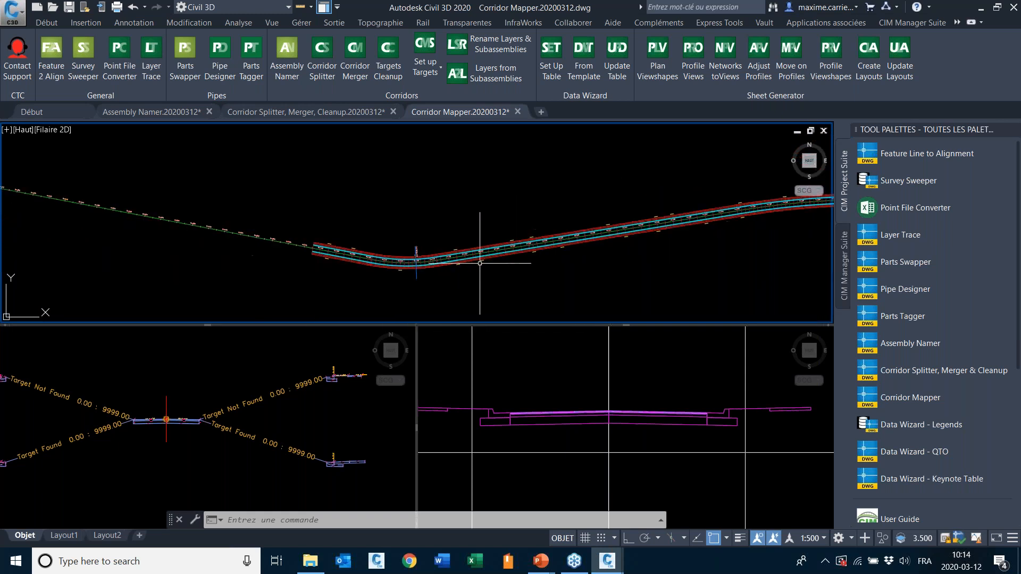
middle_drag(577, 246, 430, 239)
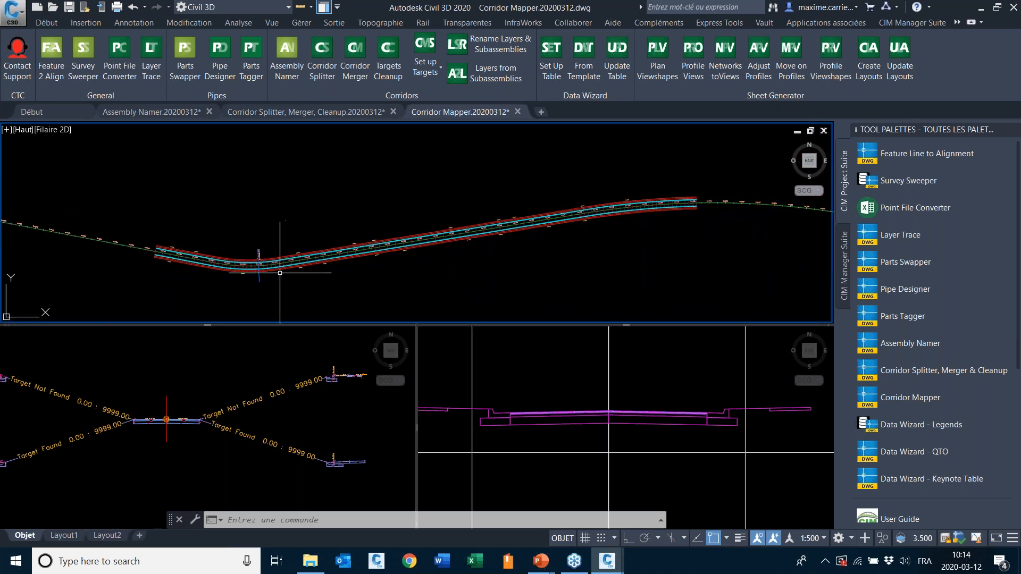
scroll(282, 266, up, 2)
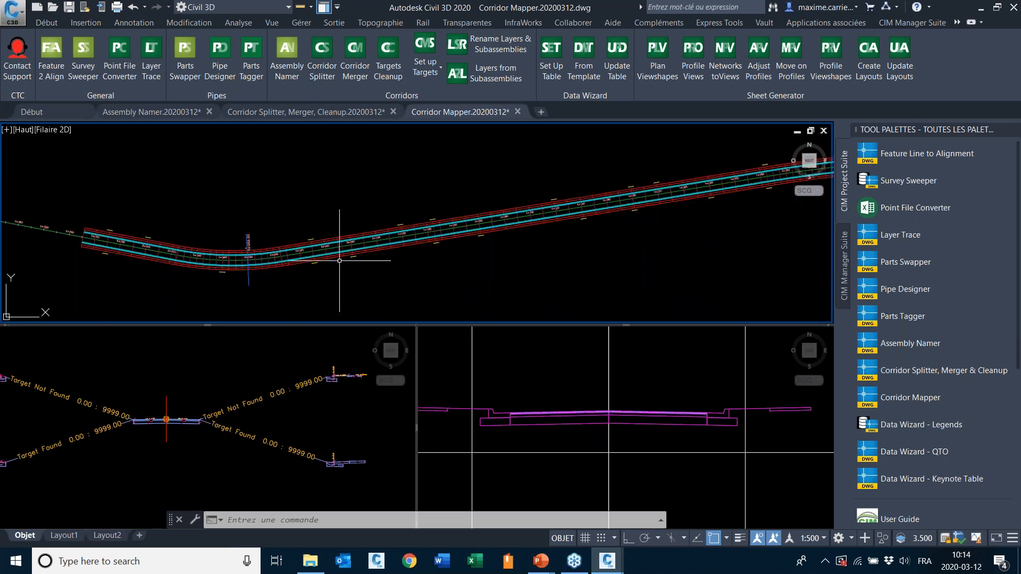
Examine the assembly's Target Found and Target Not Found branches and compare them with the driveway lines along the corridor.
click(179, 380)
middle_drag(180, 382, 212, 382)
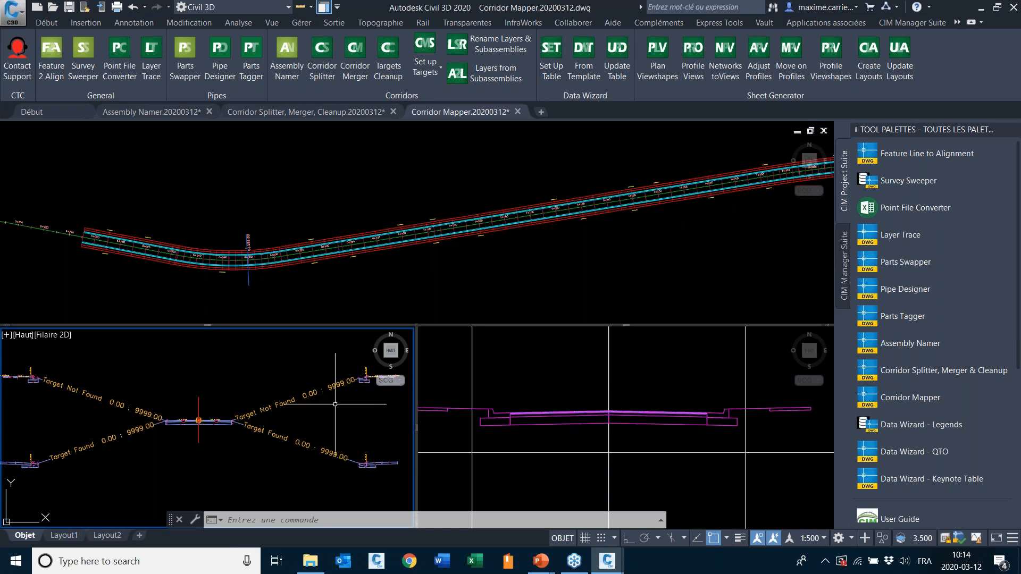
click(330, 286)
scroll(287, 148, up, 5)
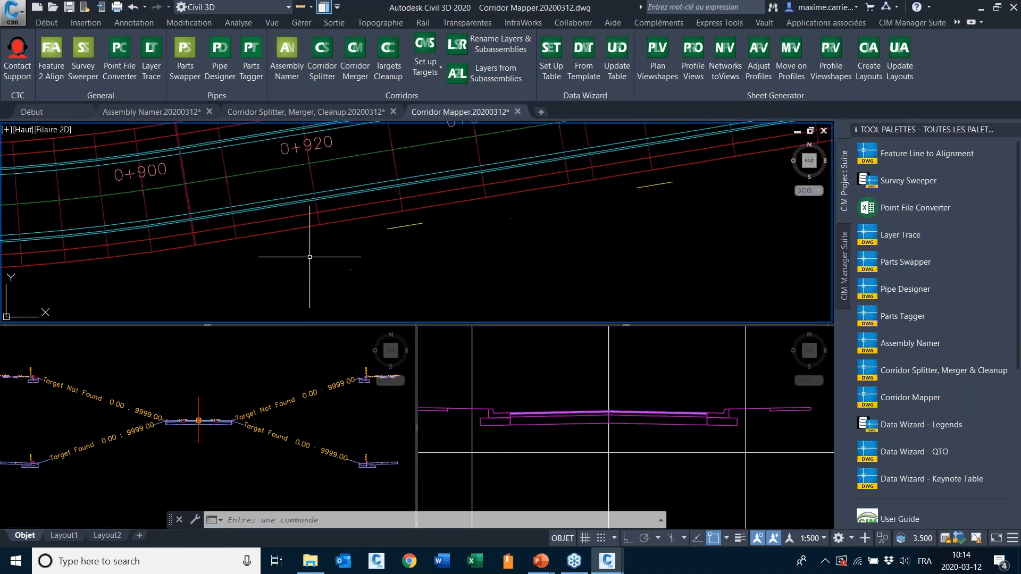
scroll(335, 153, down, 3)
click(49, 443)
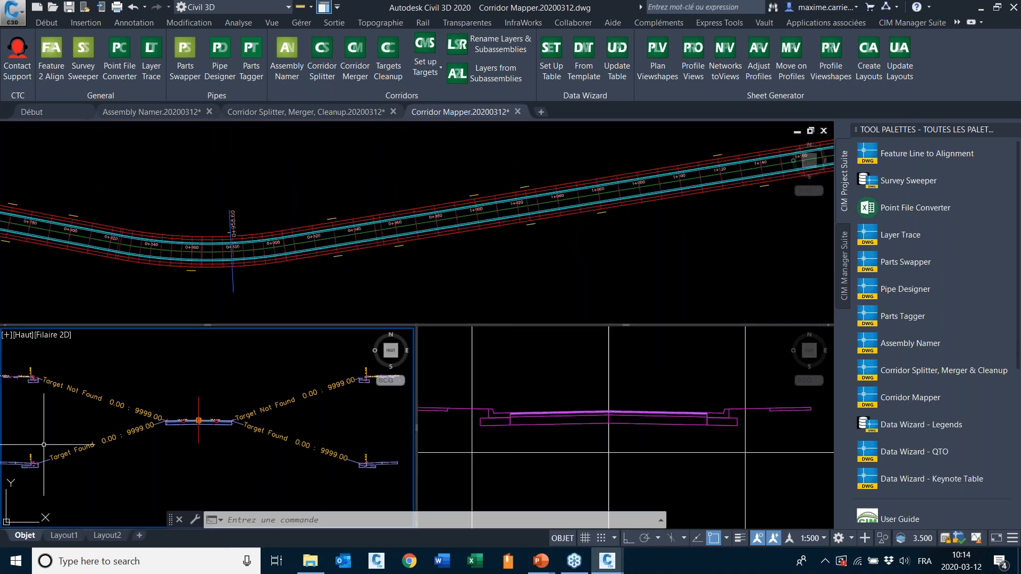
scroll(367, 463, up, 5)
middle_drag(304, 395, 250, 400)
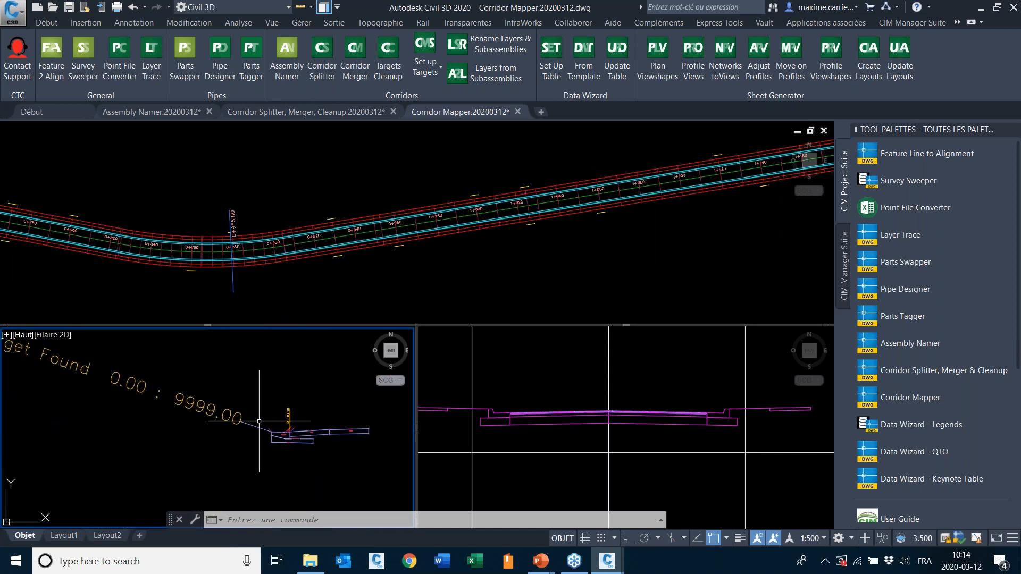
scroll(354, 428, down, 2)
scroll(354, 428, down, 2)
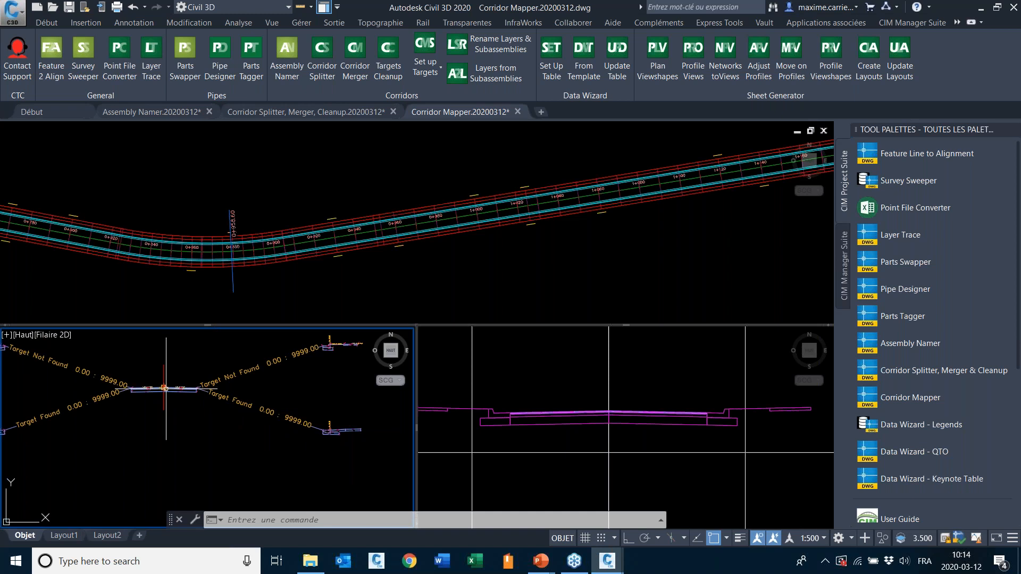
middle_drag(354, 428, 392, 472)
click(420, 287)
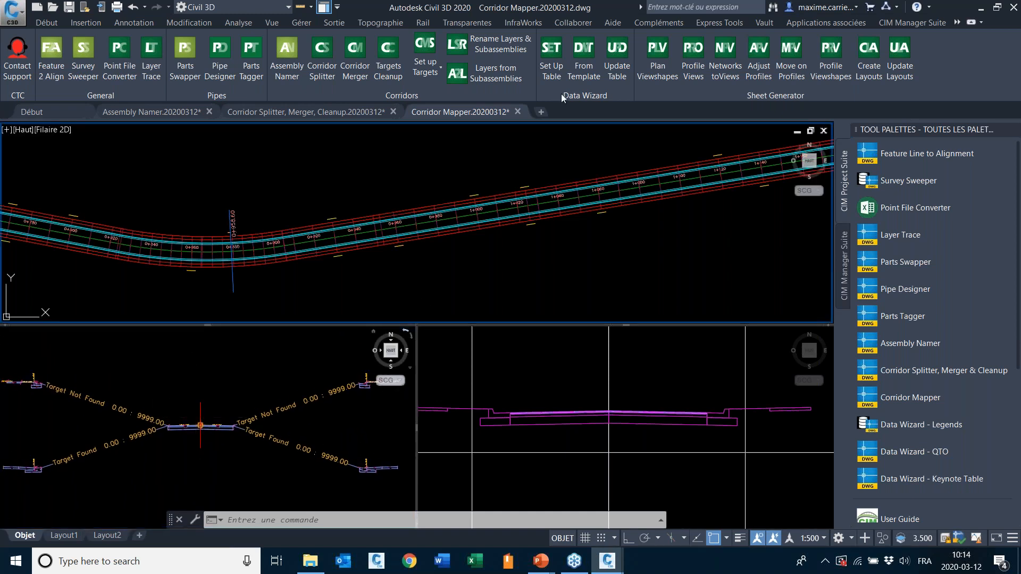
Open the target mapping of the Reconstruction Main St corridor's Primary Road Full Section region and review its targets beside the plan.
key(Escape)
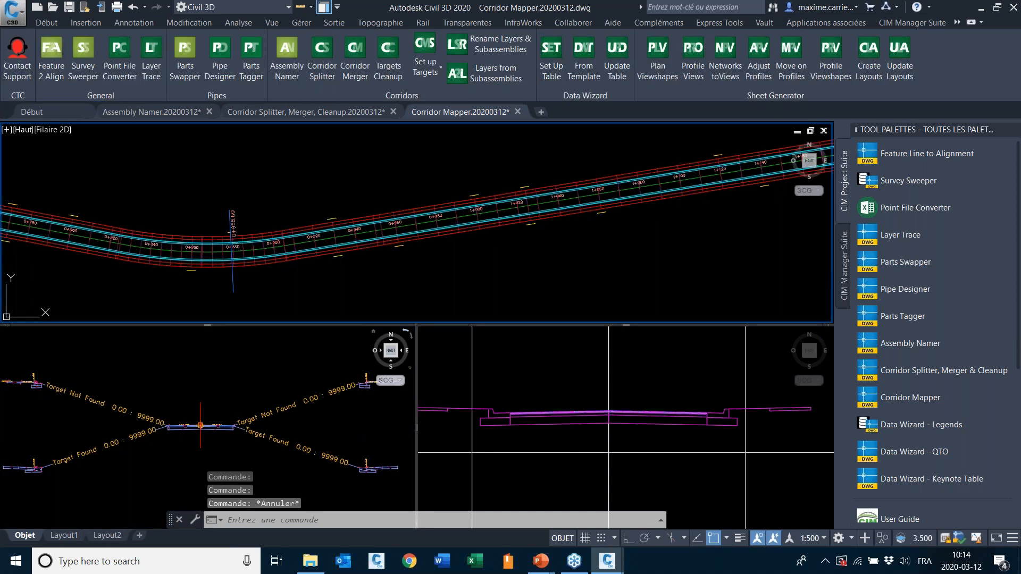
click(409, 213)
click(427, 205)
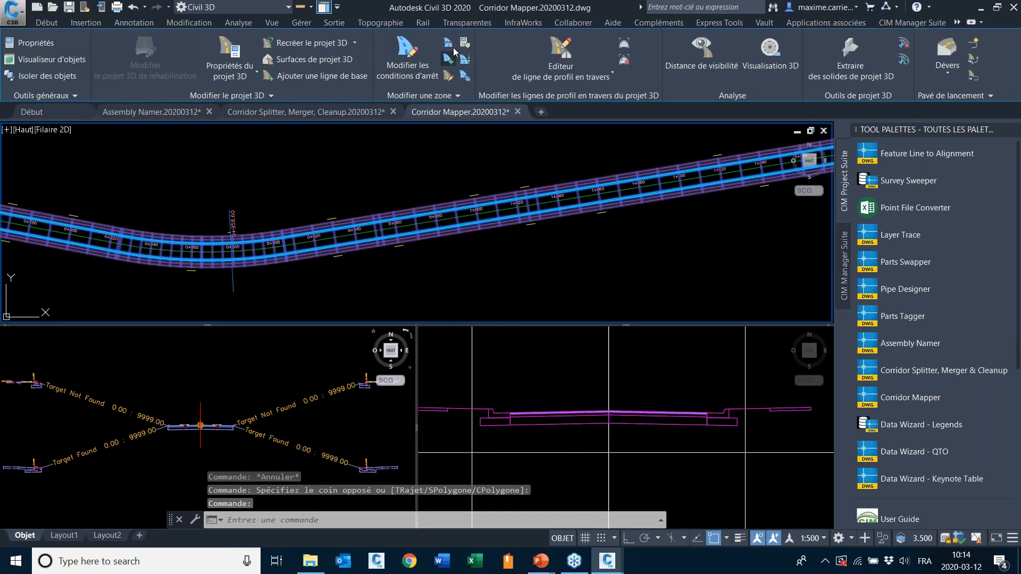
click(406, 52)
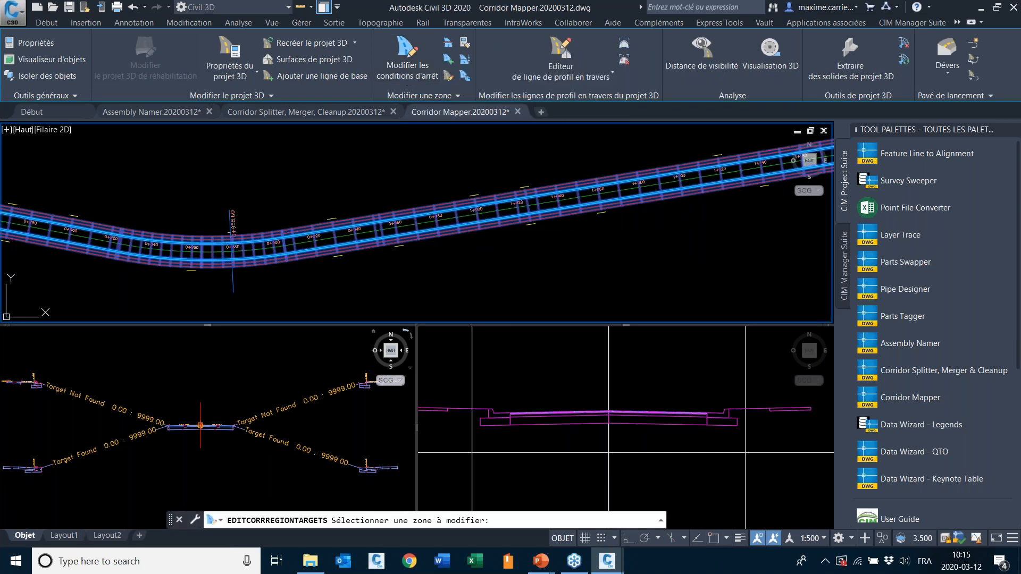
click(511, 213)
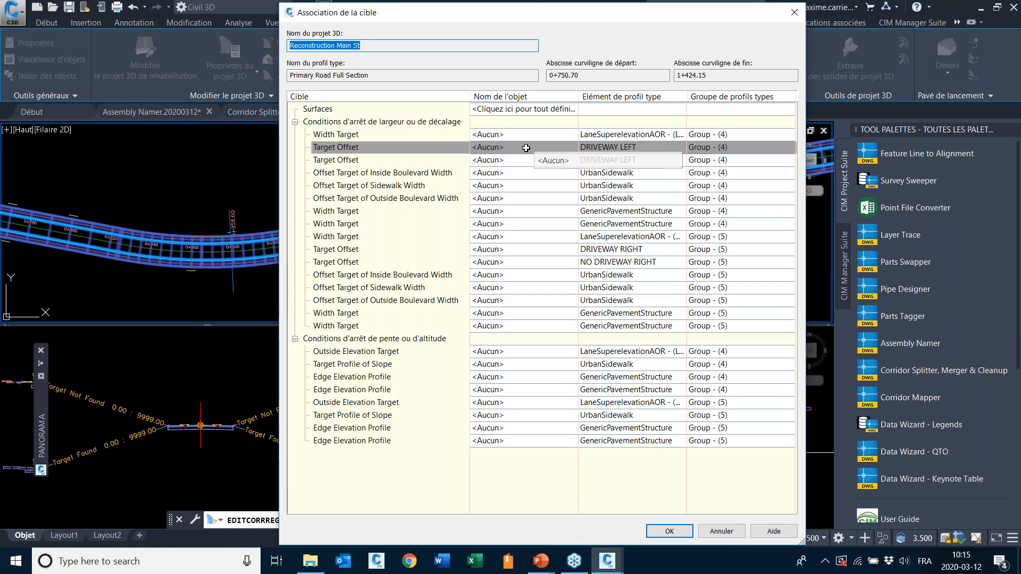
drag(767, 29, 771, 11)
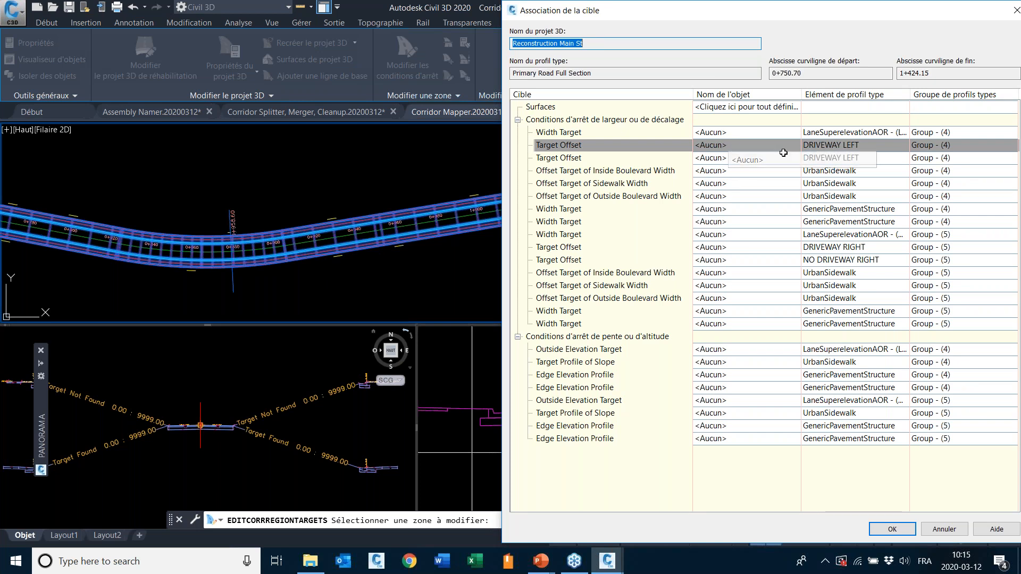
Check the selection by layer for the first DRIVEWAY LEFT Target Offset, and cancel without assigning a target.
click(755, 145)
click(547, 233)
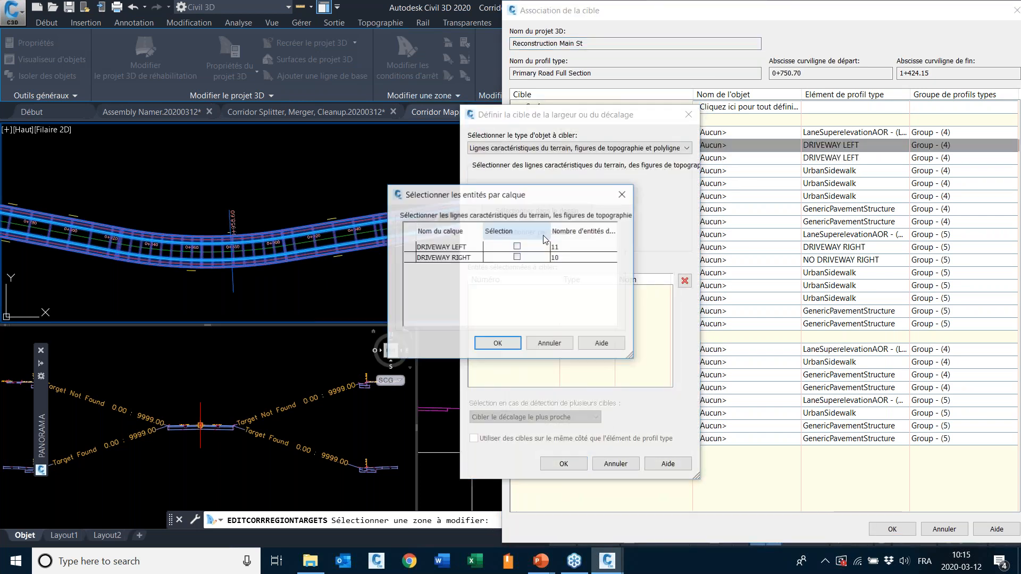
click(549, 343)
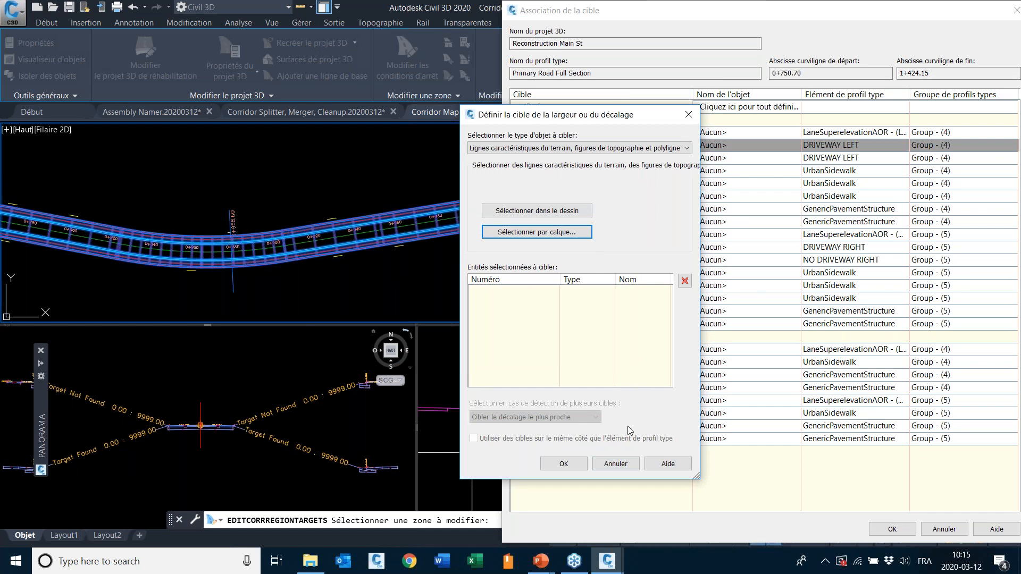
click(626, 471)
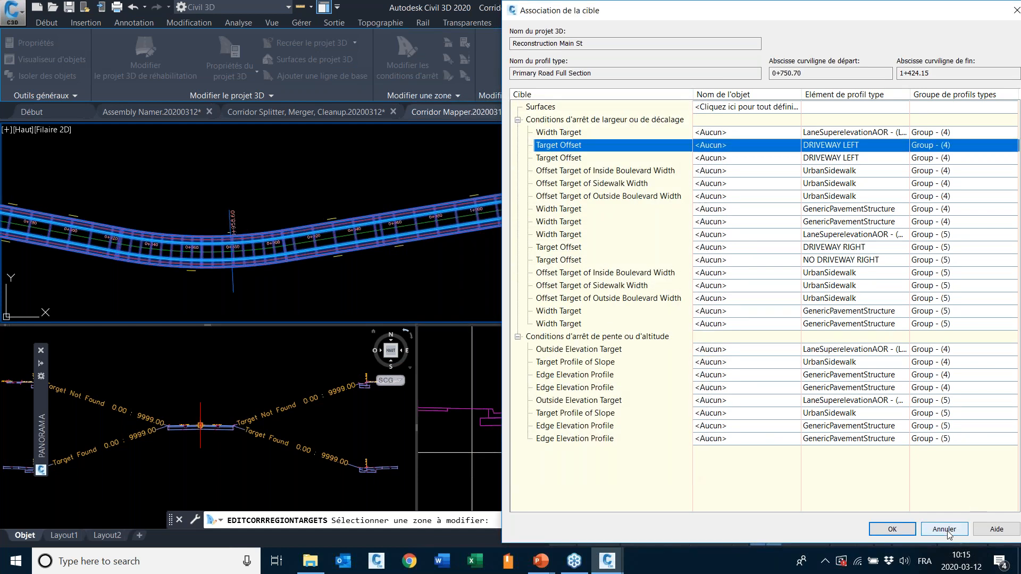
Leave the region's target mapping without changes and open Set up Targets for the Reconstruction Main St corridor, enlarging the target lists.
click(944, 528)
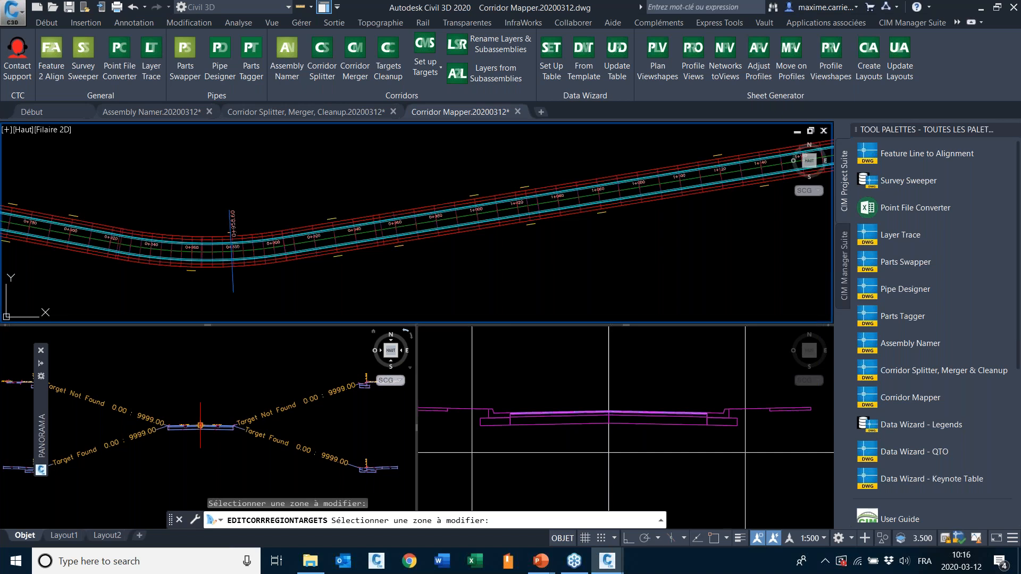
middle_drag(135, 201, 407, 208)
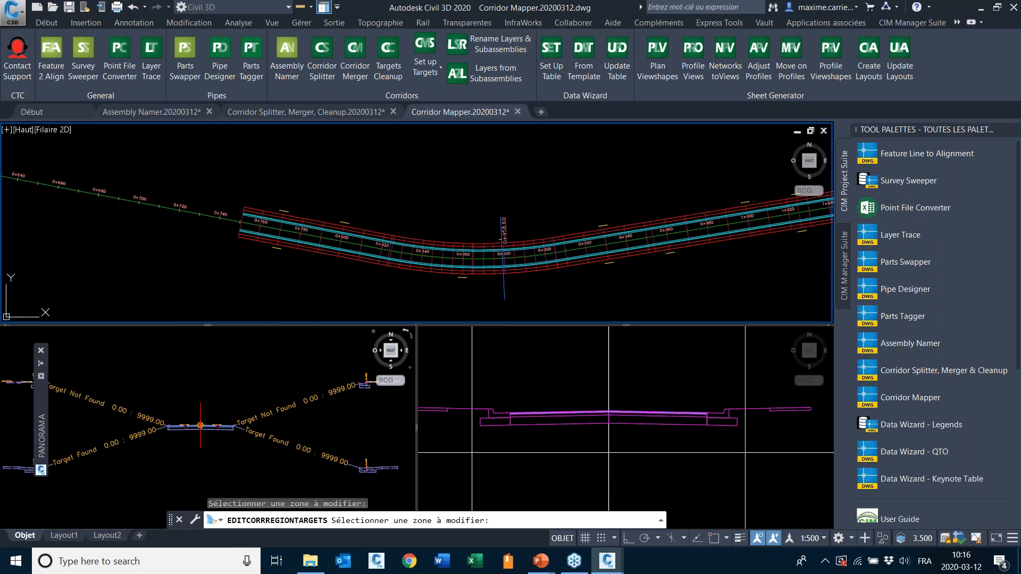
click(435, 72)
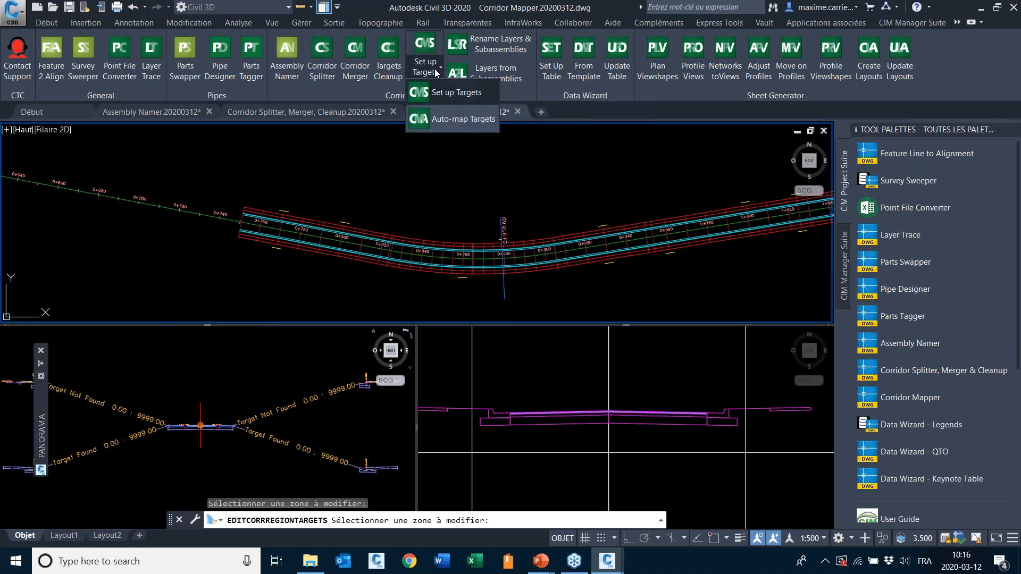
click(448, 2)
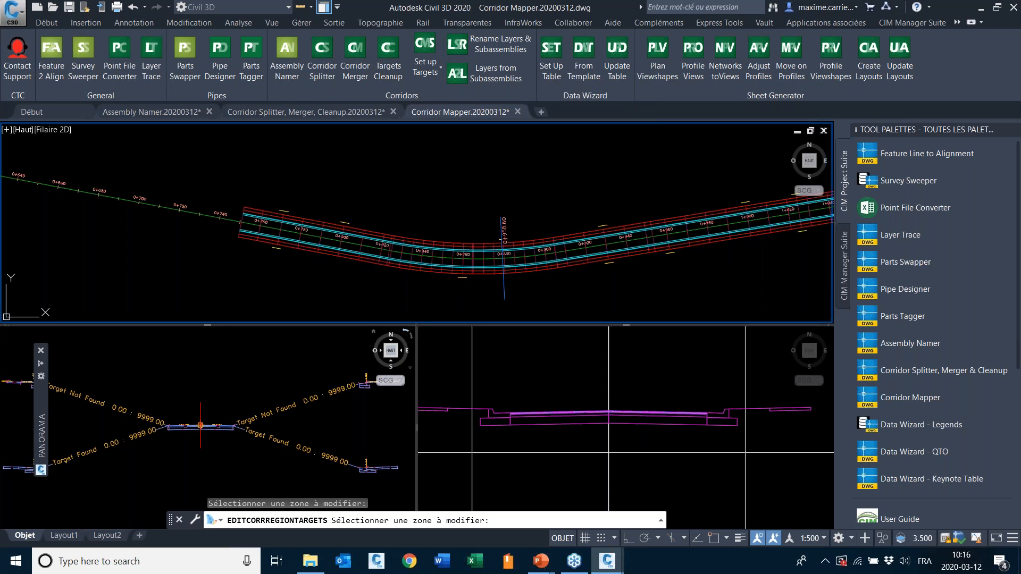
click(425, 68)
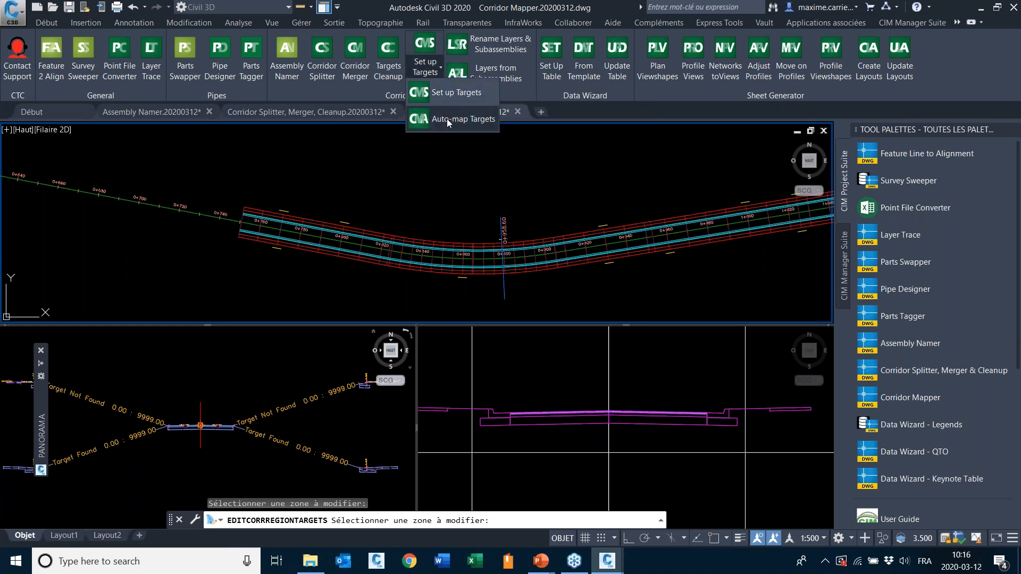
click(454, 4)
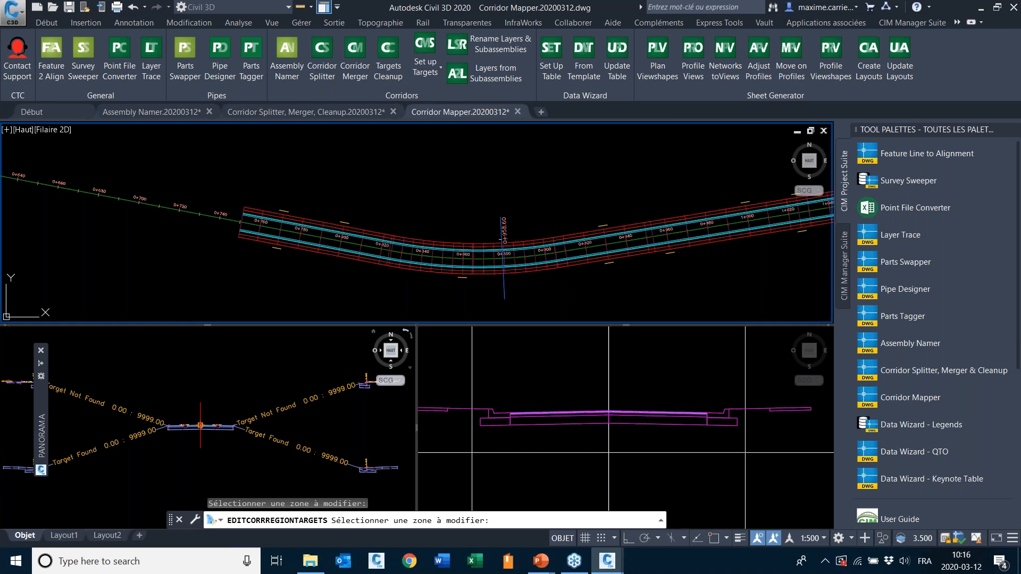
click(432, 75)
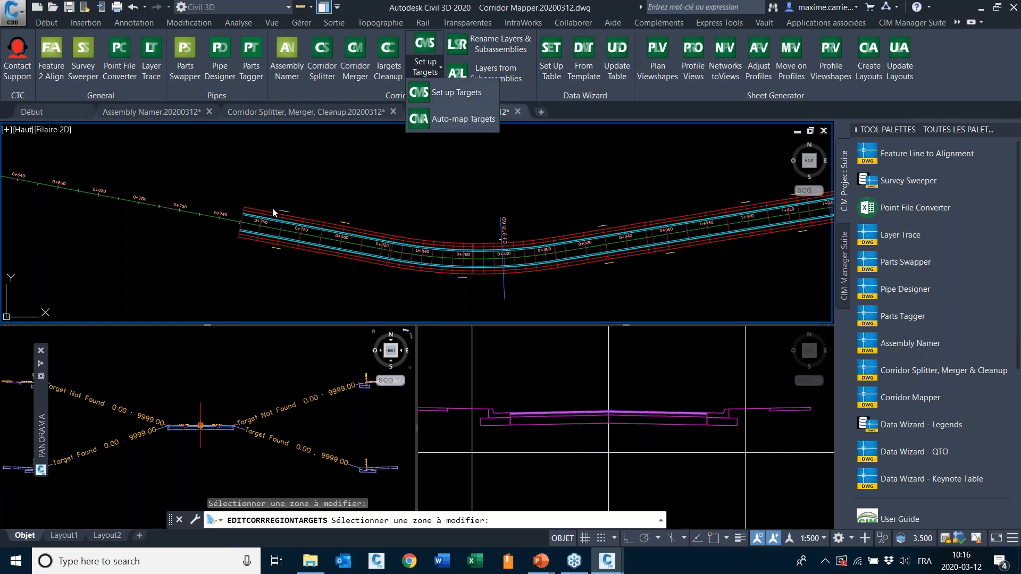
click(451, 93)
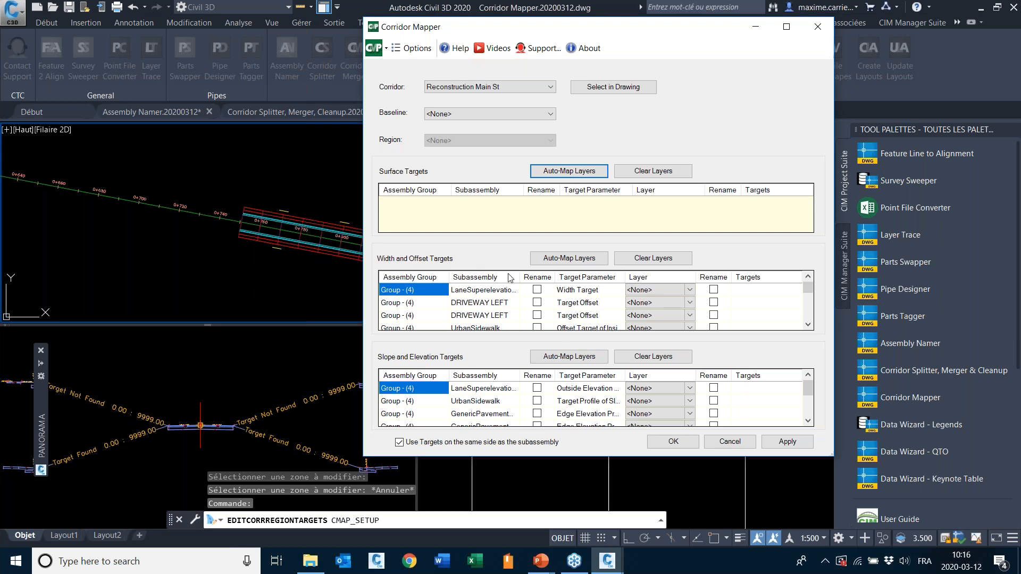
scroll(497, 303, down, 5)
scroll(484, 319, up, 5)
drag(835, 452, 843, 517)
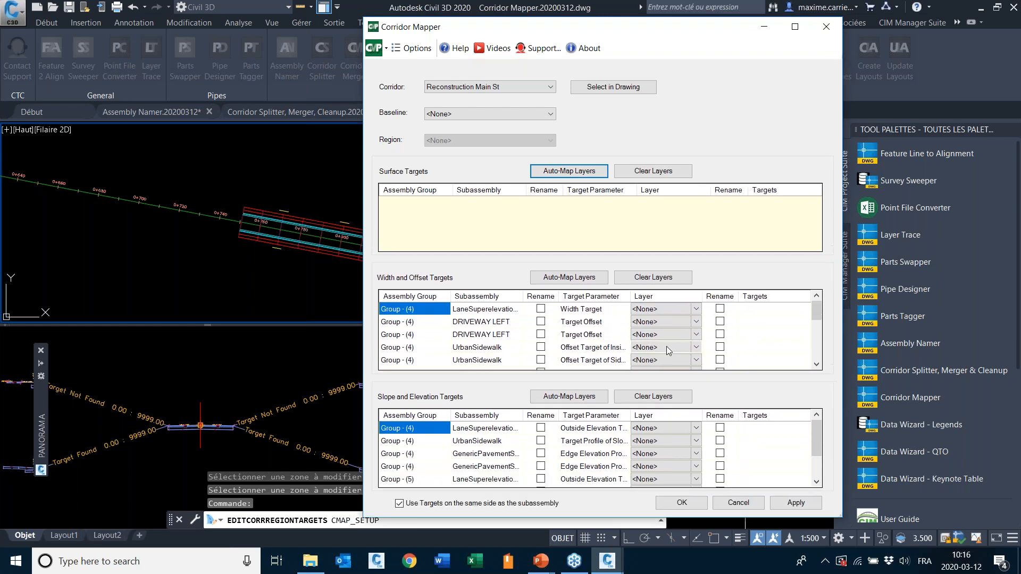
Assign the DRIVEWAY LEFT layer to the first DRIVEWAY LEFT Target Offset of Group - (4).
drag(485, 309, 489, 321)
click(493, 323)
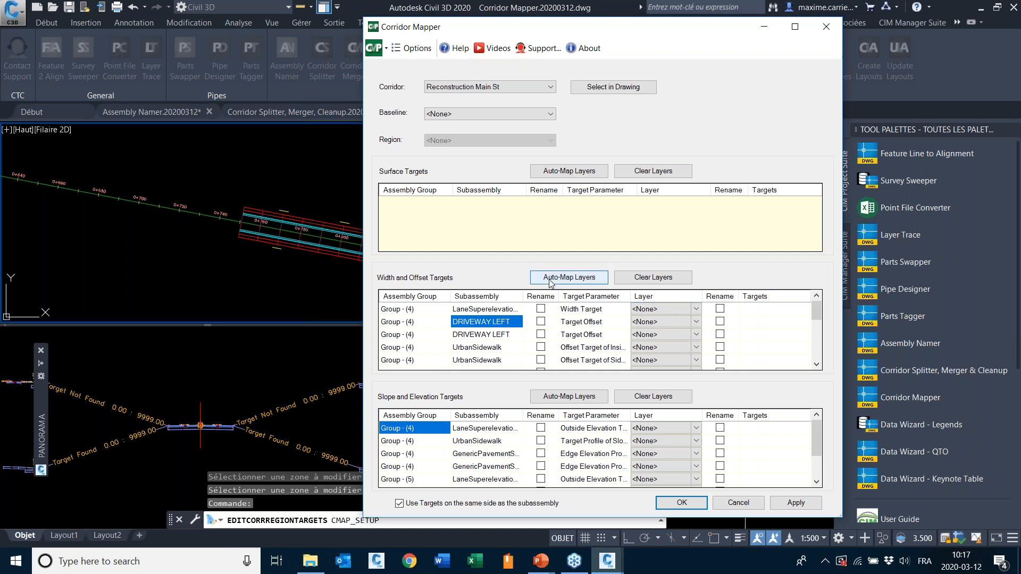
click(696, 324)
click(696, 322)
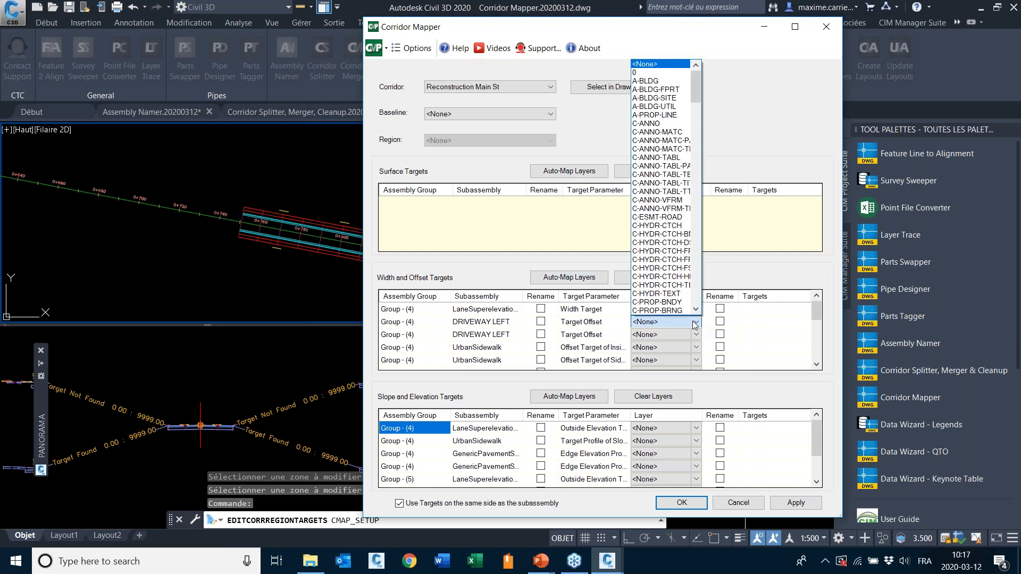
drag(700, 86, 703, 299)
scroll(680, 199, up, 14)
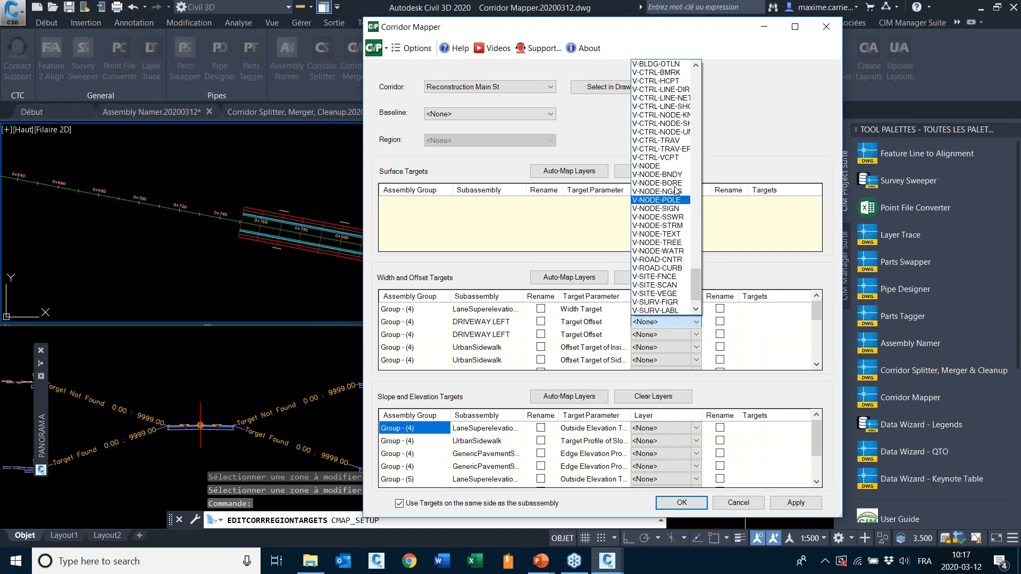
drag(694, 237, 699, 257)
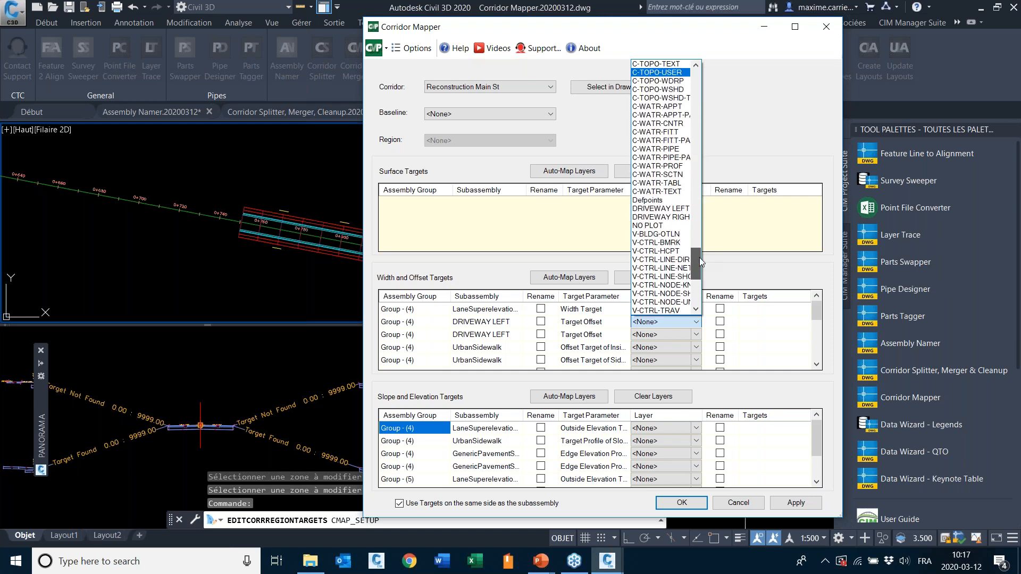
click(673, 210)
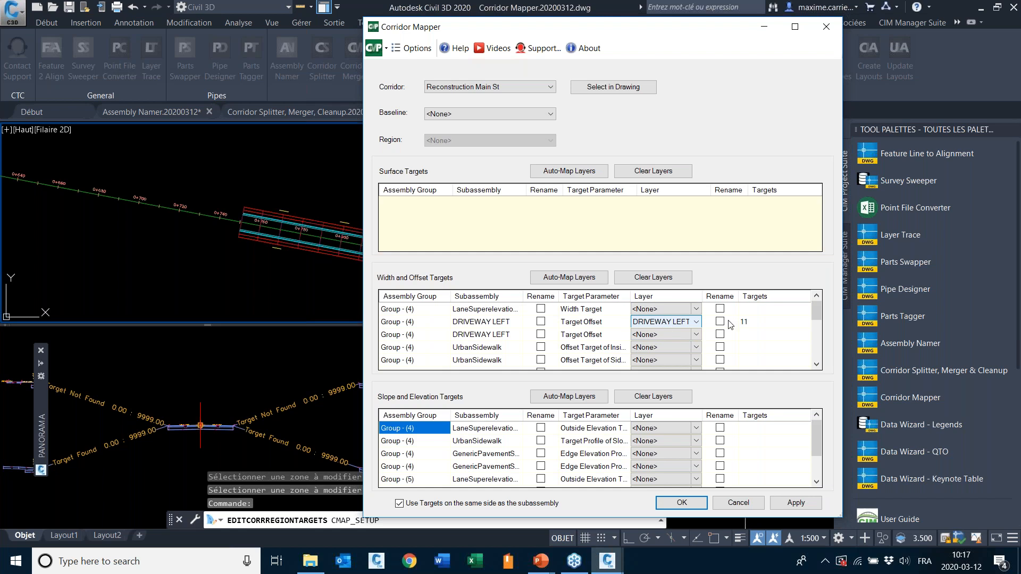
Auto-map the layers for the width and offset targets, and for the slope and elevation targets.
click(558, 284)
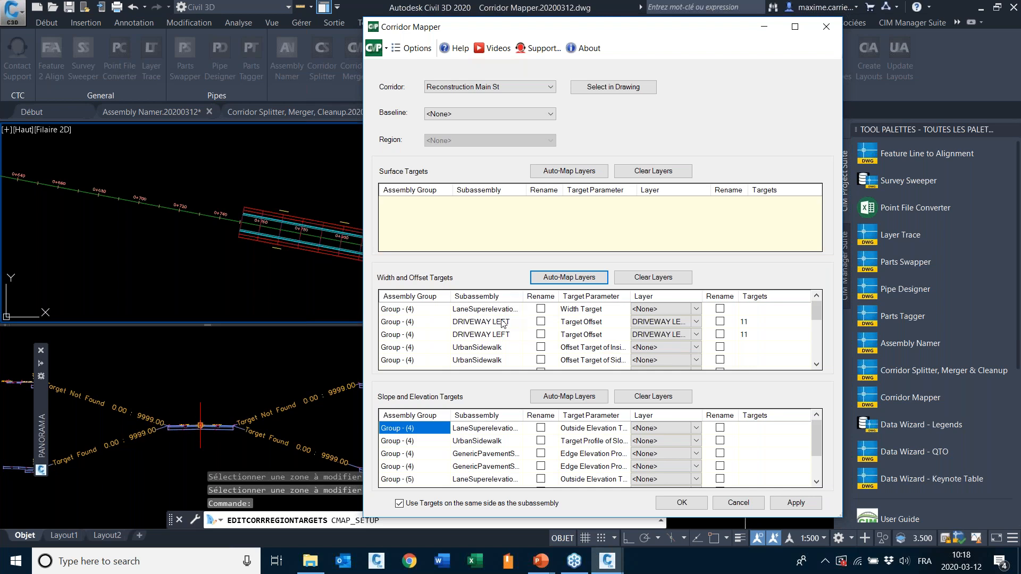
drag(646, 39, 351, 115)
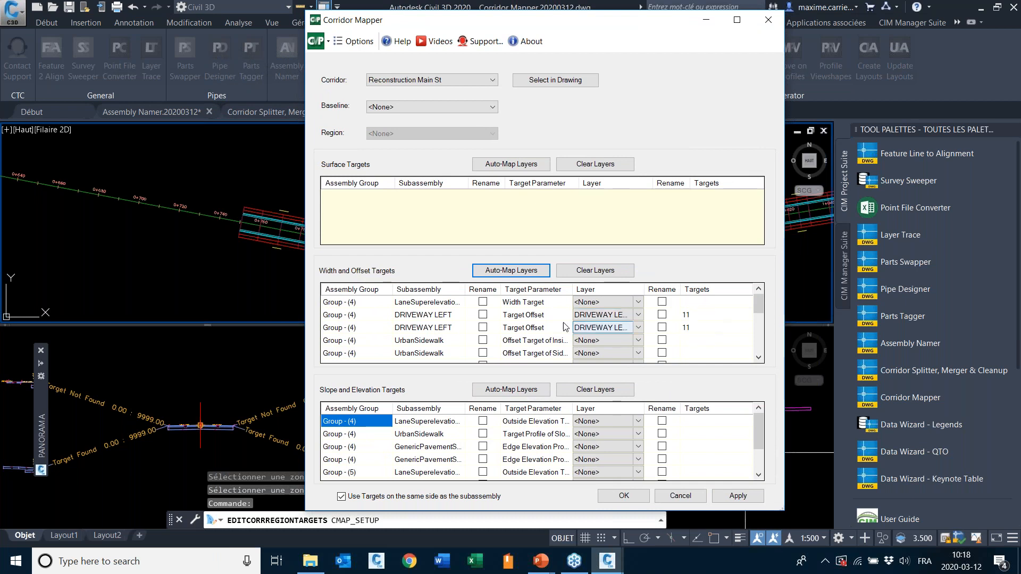
mouse_move(758, 309)
mouse_down()
mouse_move(750, 361)
mouse_move(746, 307)
mouse_up()
click(512, 391)
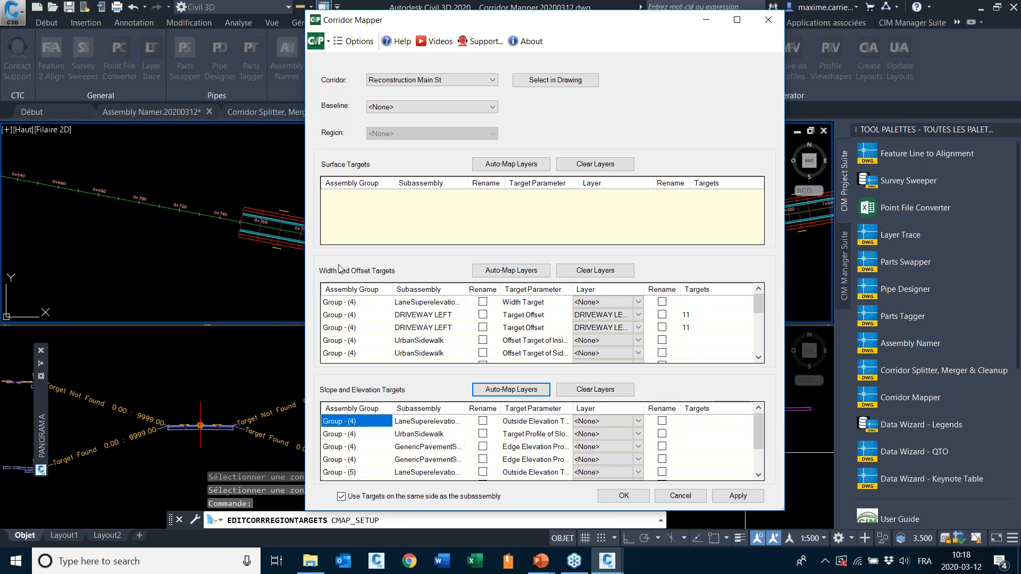
Apply the target mapping to the whole Reconstruction Main St corridor without restricting the baseline, and confirm it.
click(445, 107)
click(538, 107)
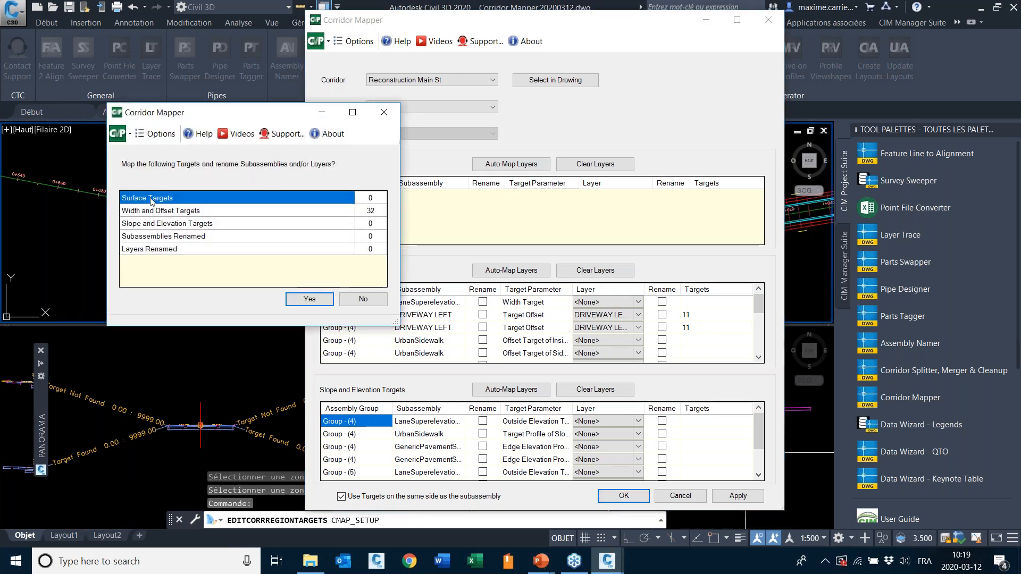
click(307, 300)
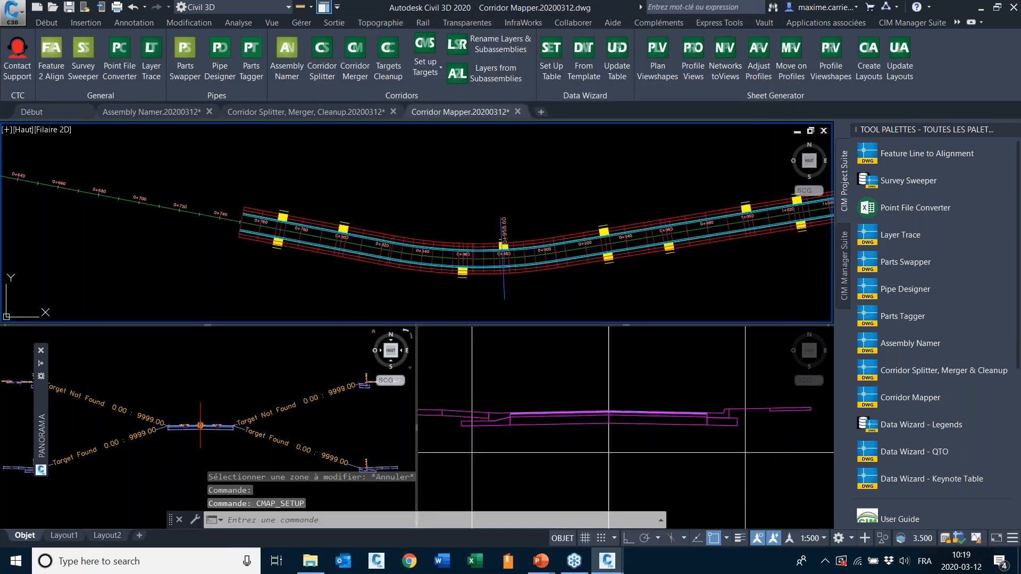
Examine the driveways built along the corridor in plan and in the cross section, comparing them with their driveway lines.
click(526, 385)
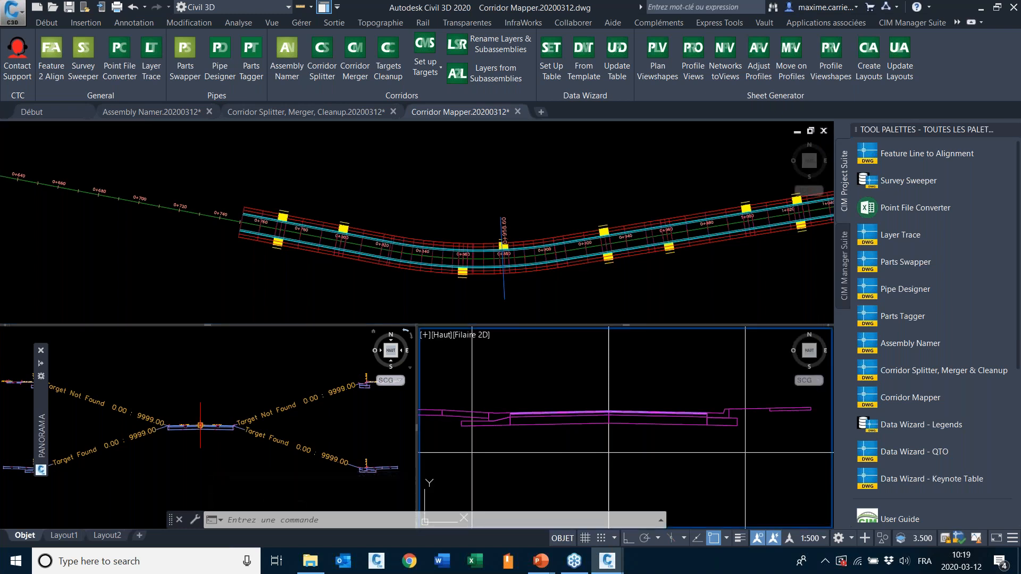
click(441, 166)
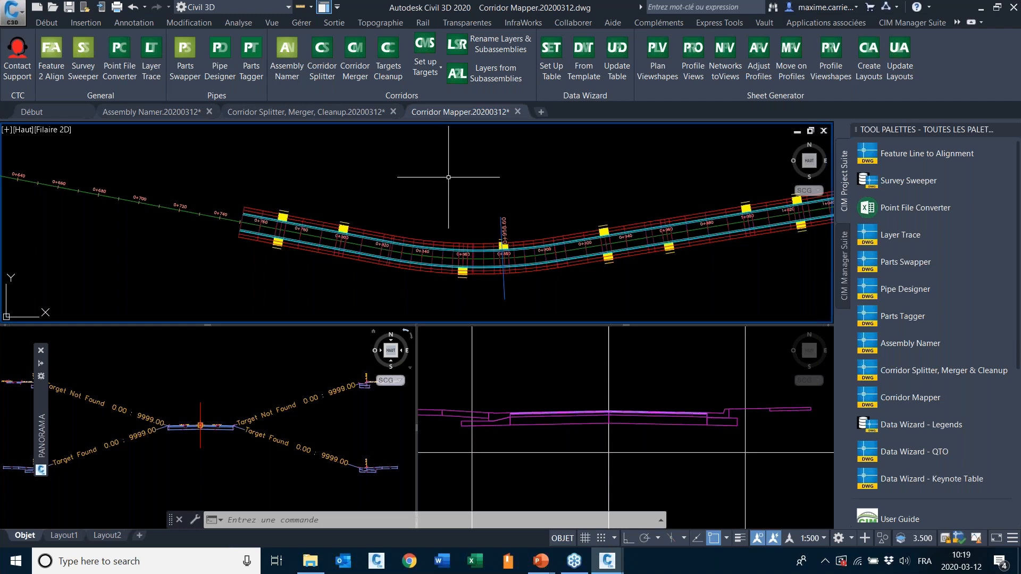
middle_drag(667, 256, 631, 254)
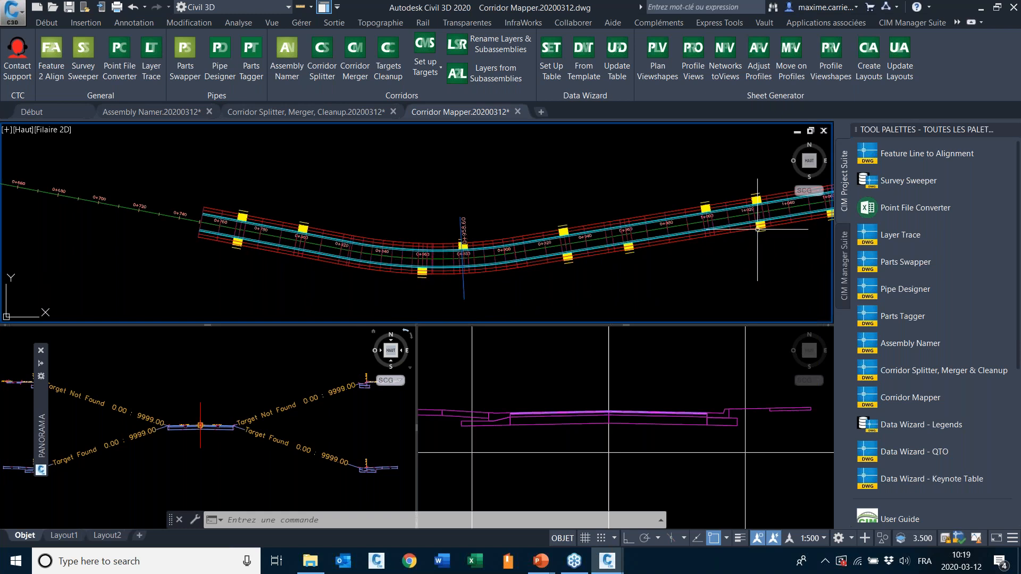
scroll(668, 225, down, 2)
scroll(375, 233, up, 2)
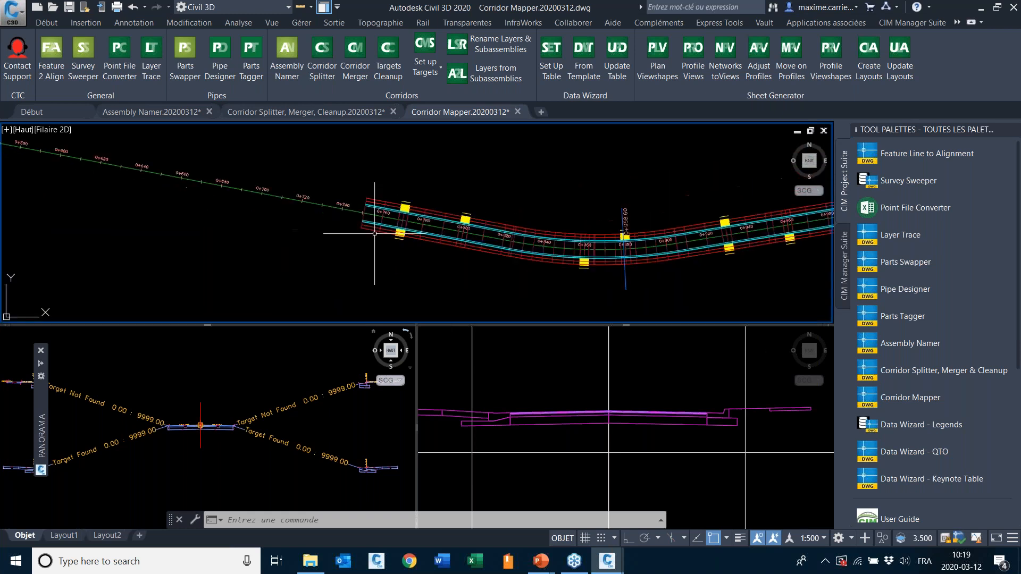
scroll(379, 235, up, 4)
click(408, 258)
scroll(393, 268, down, 3)
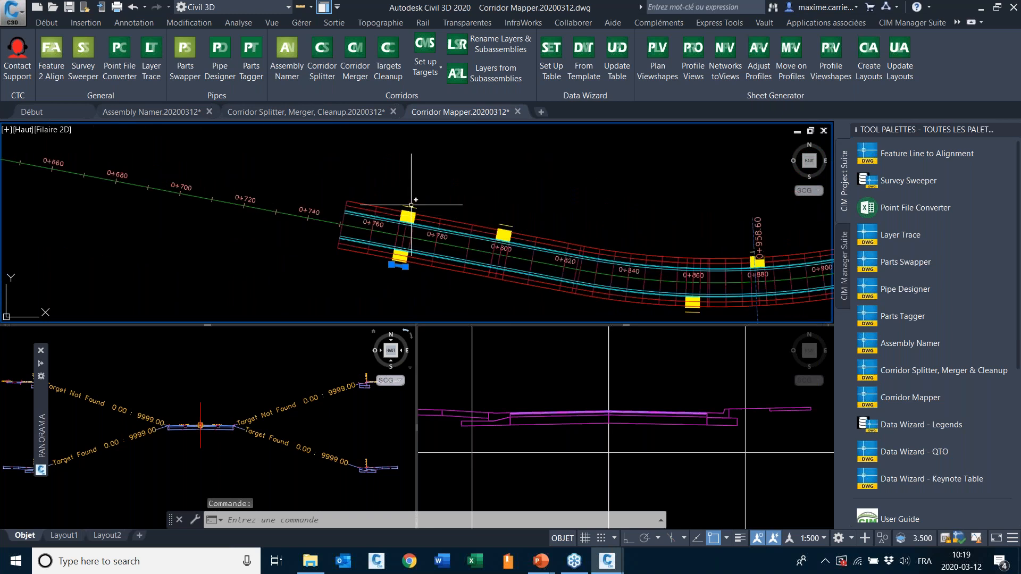
key(Escape)
Stretch the start of the corridor back along the Main_Street alignment to a point before station 0+500.
click(342, 210)
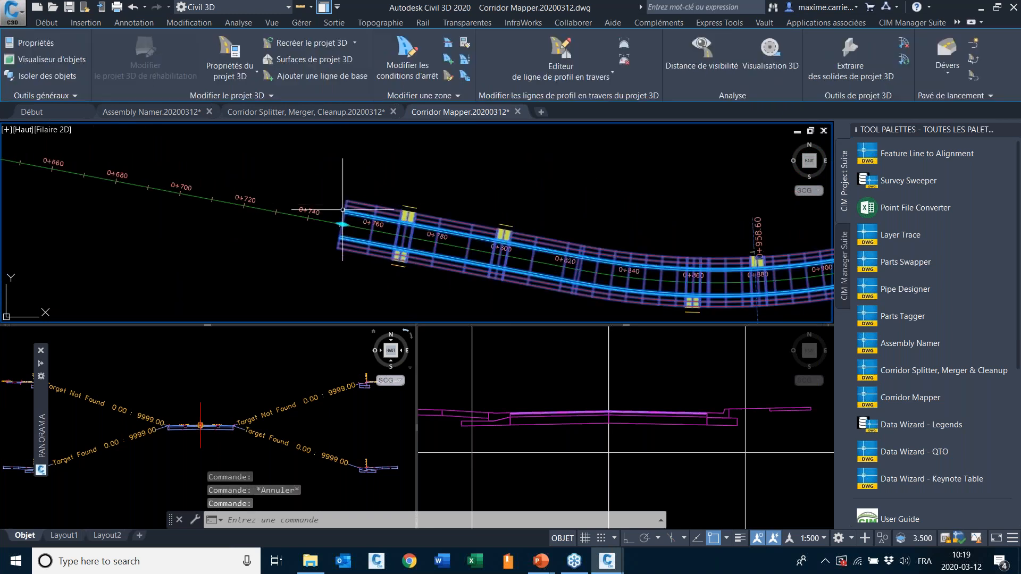
click(342, 225)
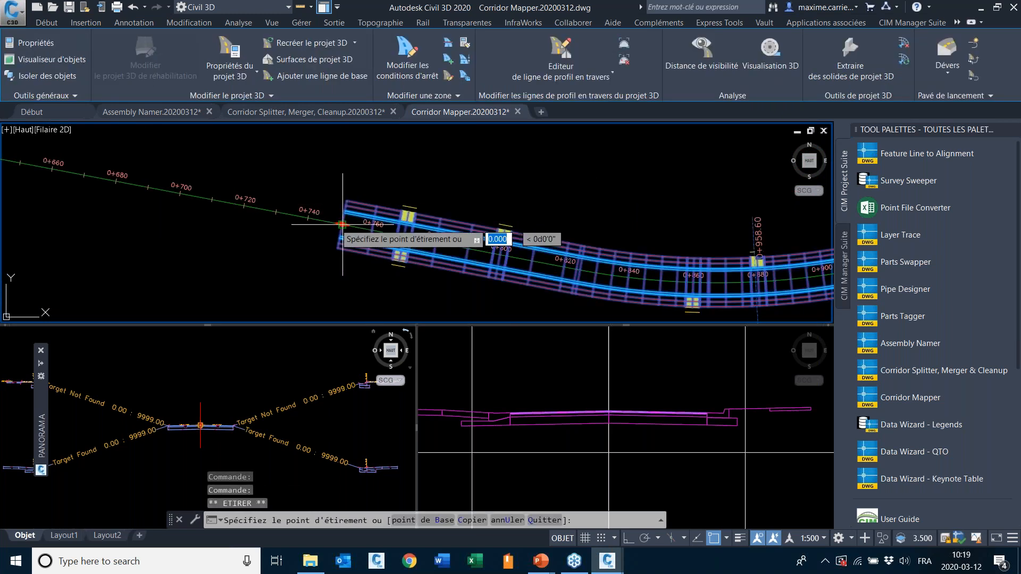
middle_drag(342, 224, 626, 276)
scroll(627, 264, down, 3)
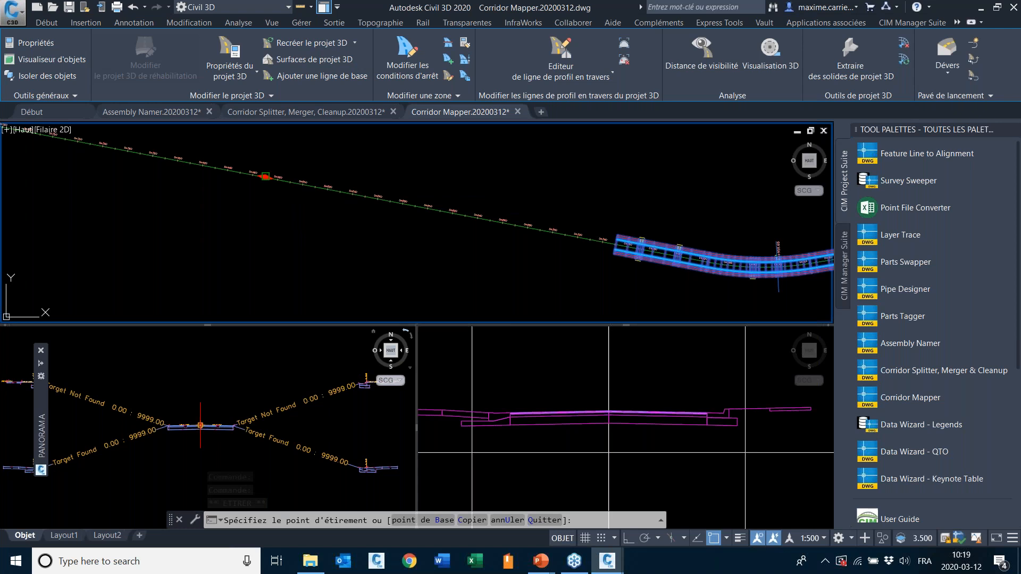
scroll(661, 214, up, 3)
key(Escape)
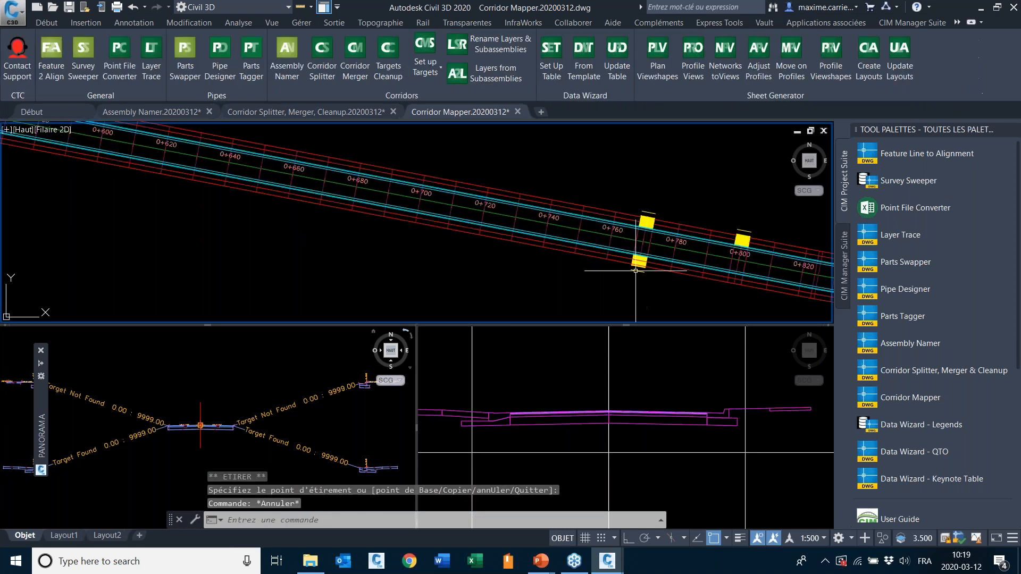
Copy the two driveway lines near 0+770 to three places along the extended corridor, near 0+700, 0+580 and 0+510.
click(661, 214)
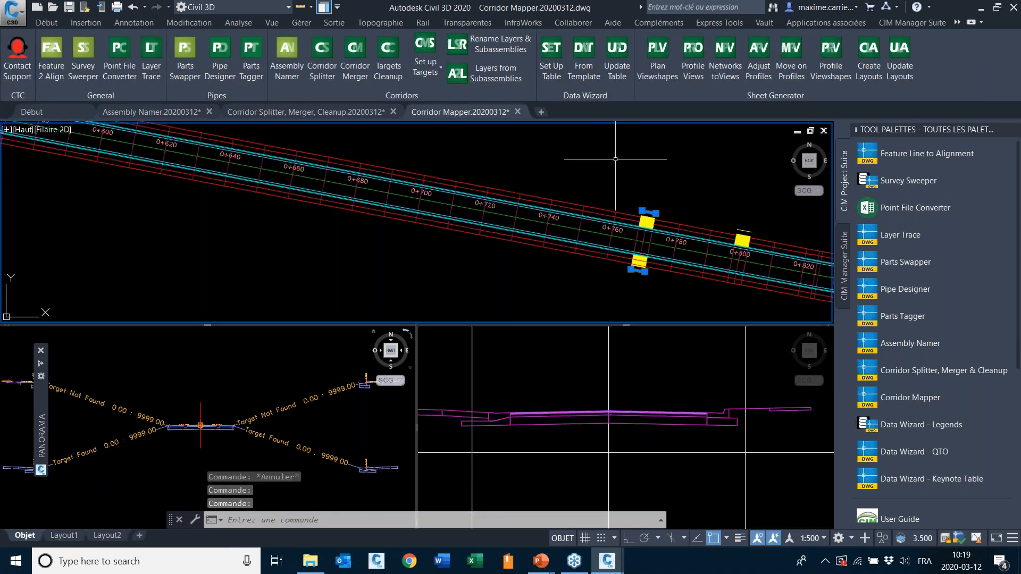
key(Return)
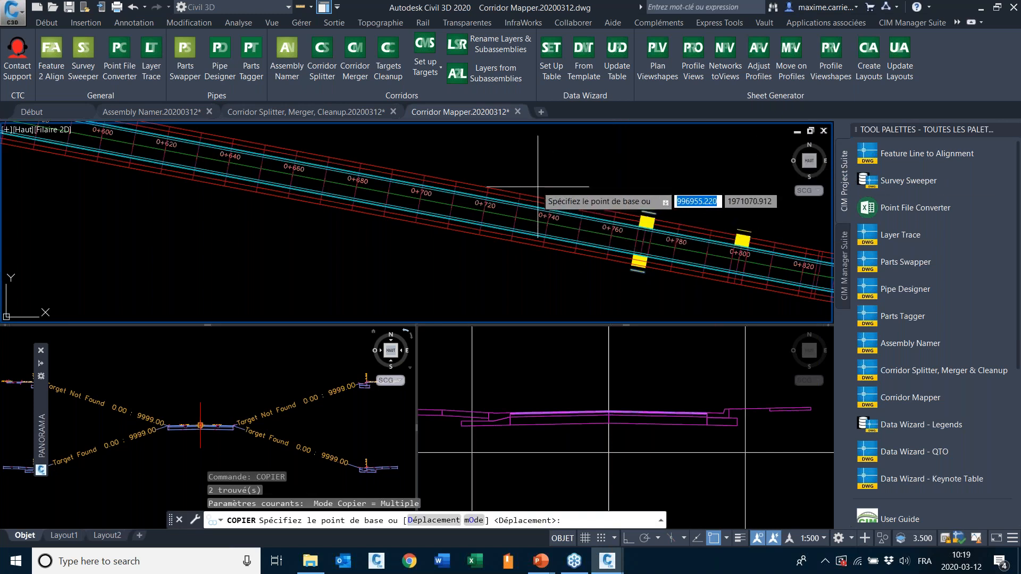
click(641, 214)
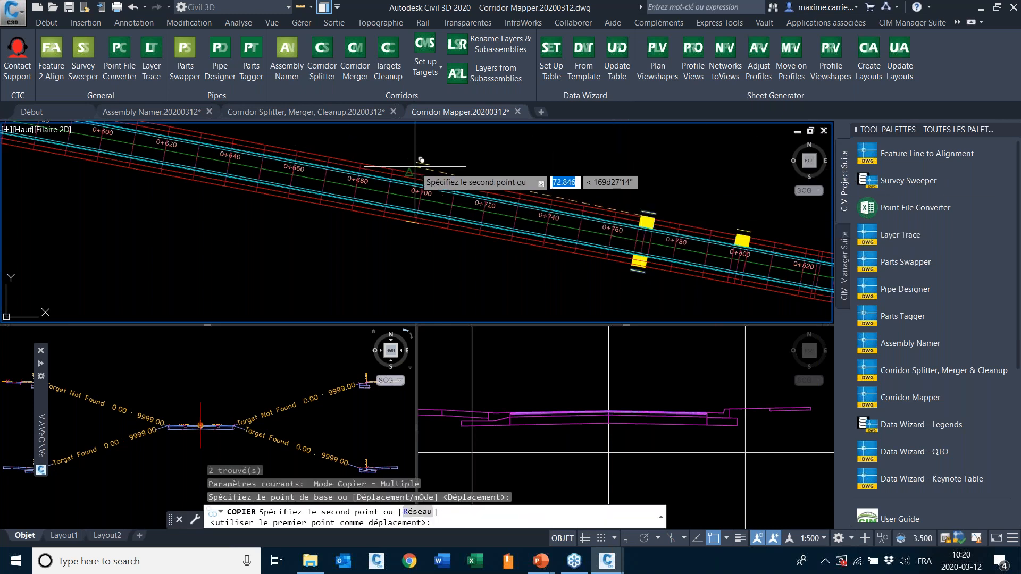
click(392, 169)
middle_drag(284, 195, 549, 297)
click(307, 202)
click(84, 160)
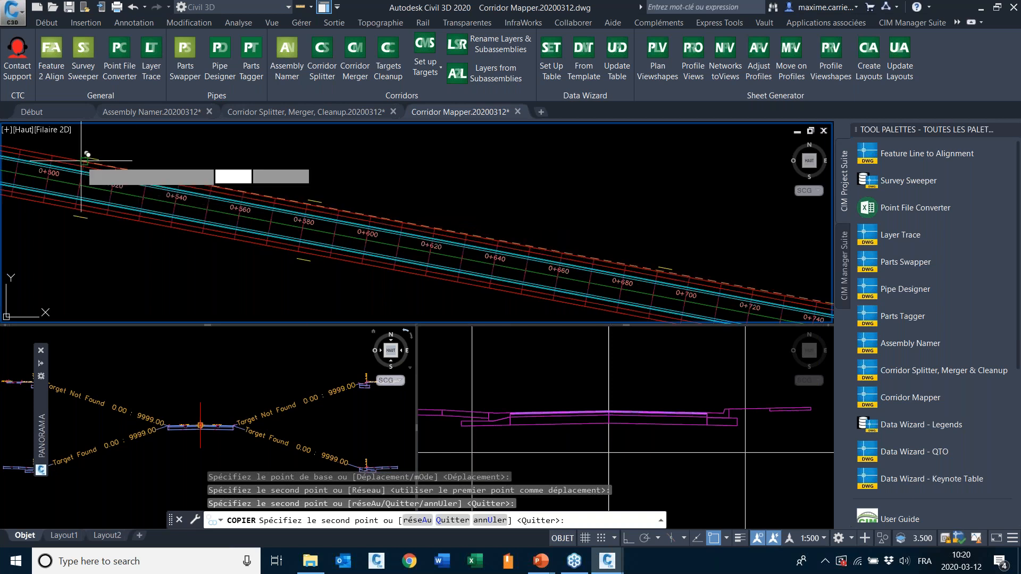
key(Escape)
Delete the copied driveway line above the corridor near 0+580 and the one below it near 0+700.
click(315, 202)
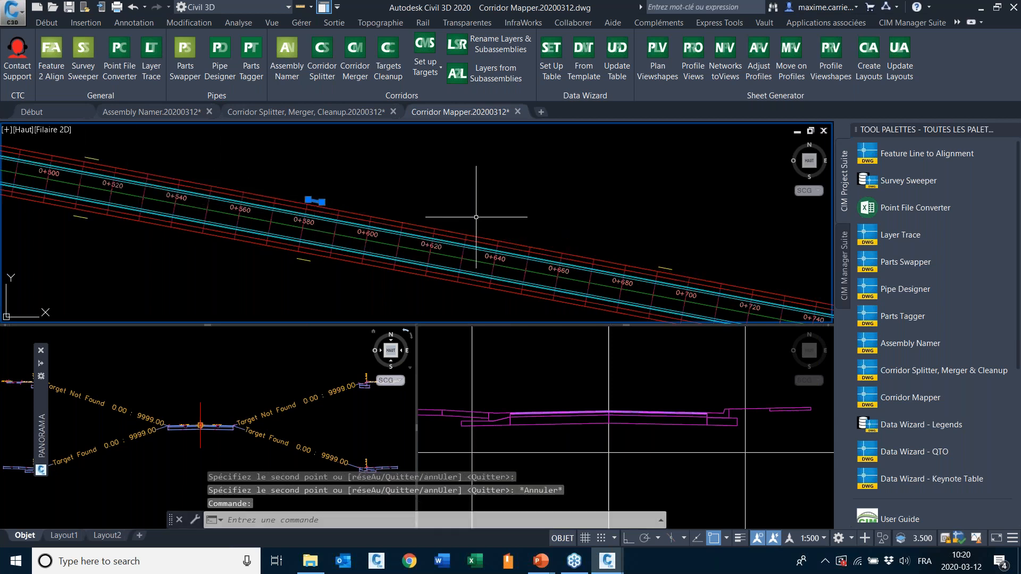
key(Delete)
middle_drag(500, 260, 446, 145)
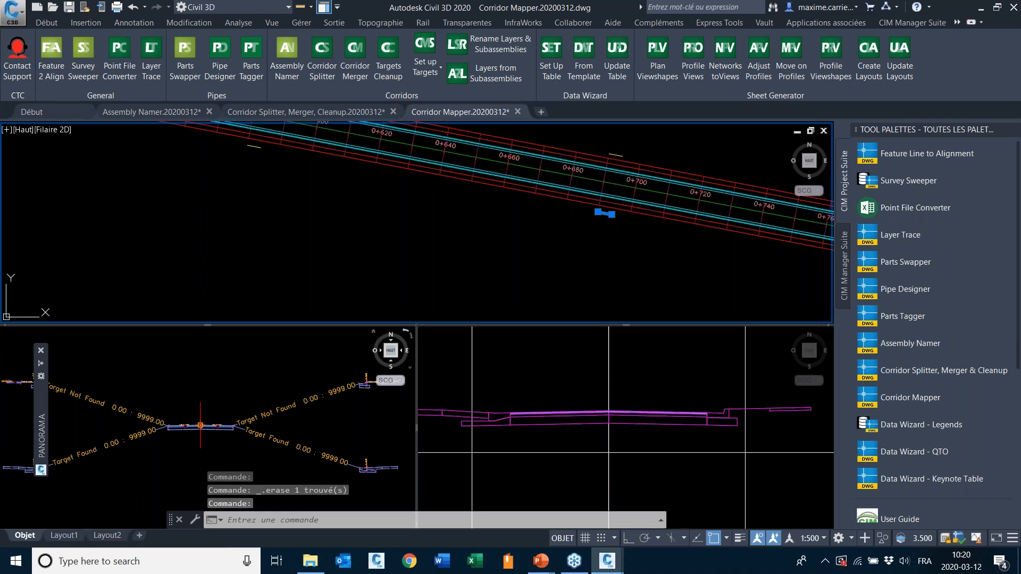
scroll(503, 301, down, 2)
scroll(504, 301, down, 1)
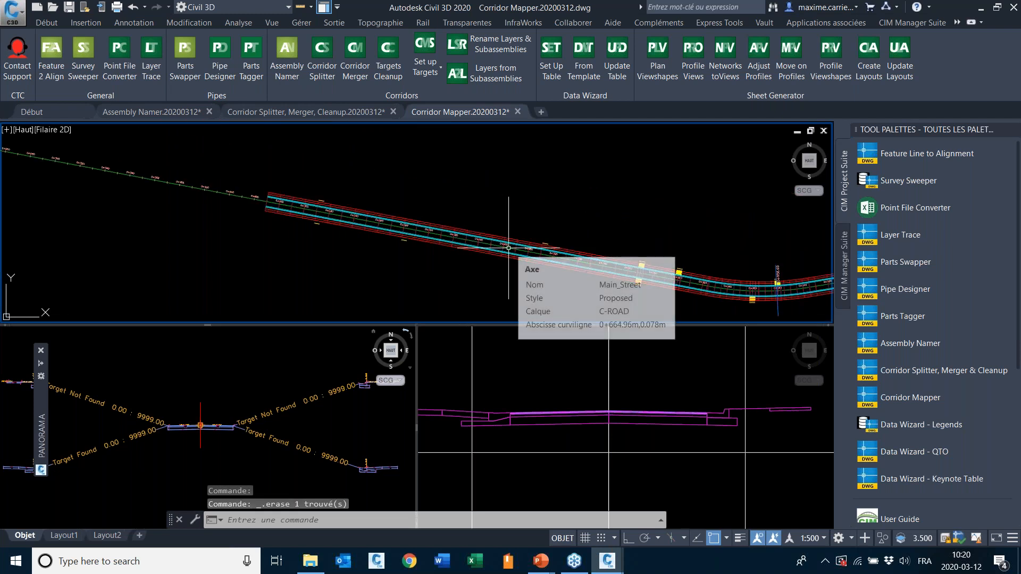
Auto-map the targets of the extended Main Street corridor with Corridor Mapper and accept the proposed mapping.
middle_drag(477, 208, 386, 204)
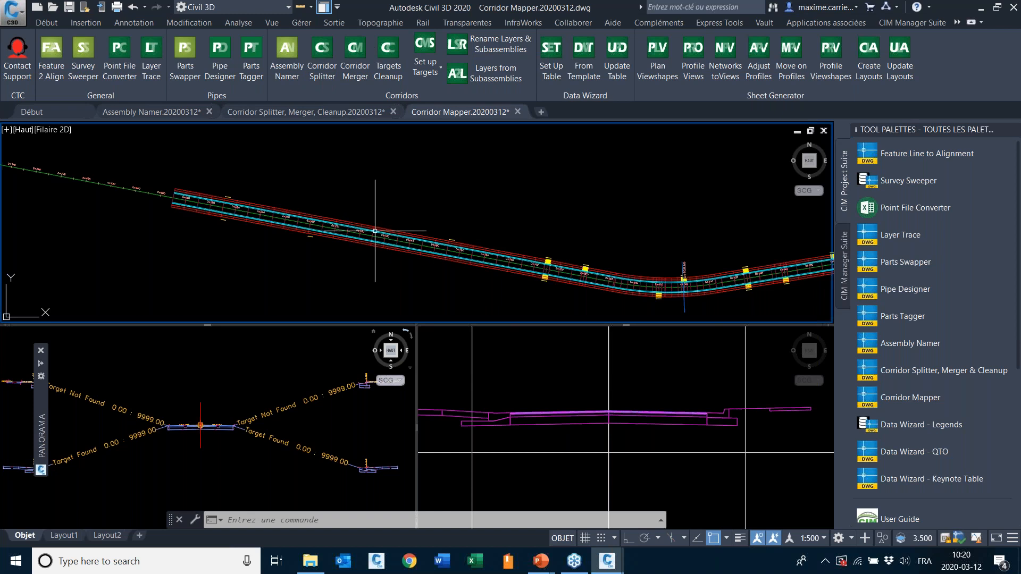
mouse_move(401, 233)
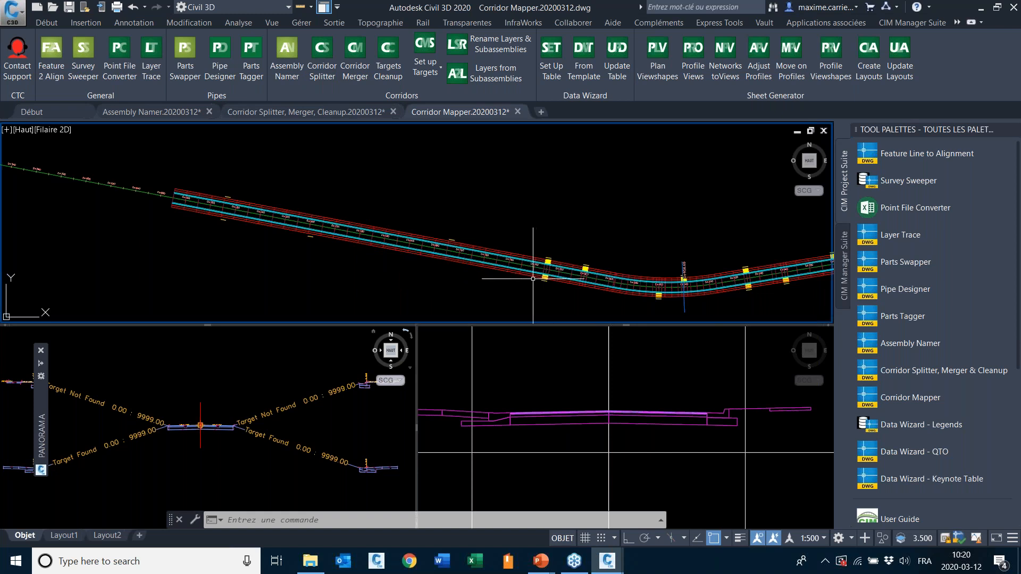
click(484, 250)
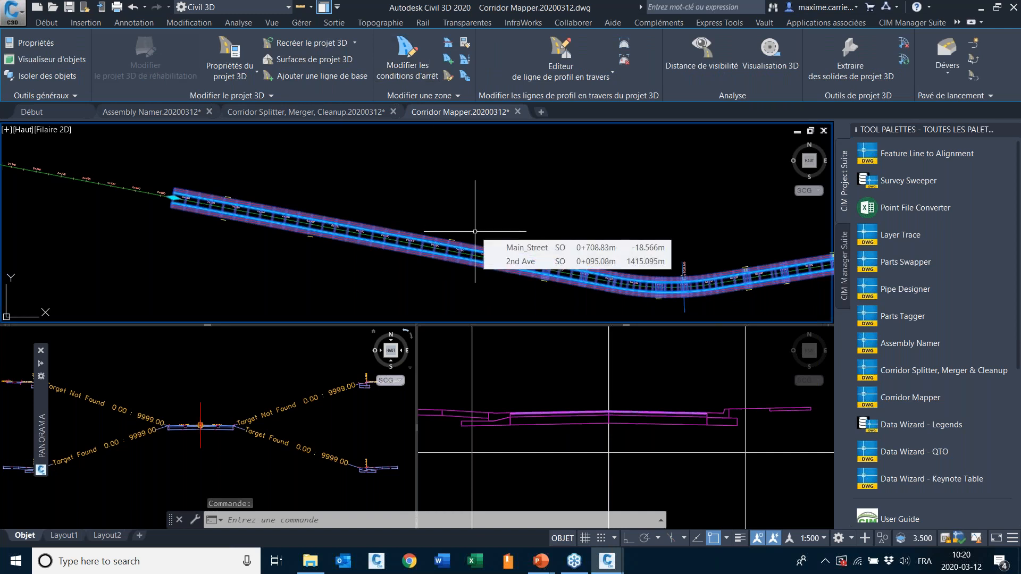
key(Escape)
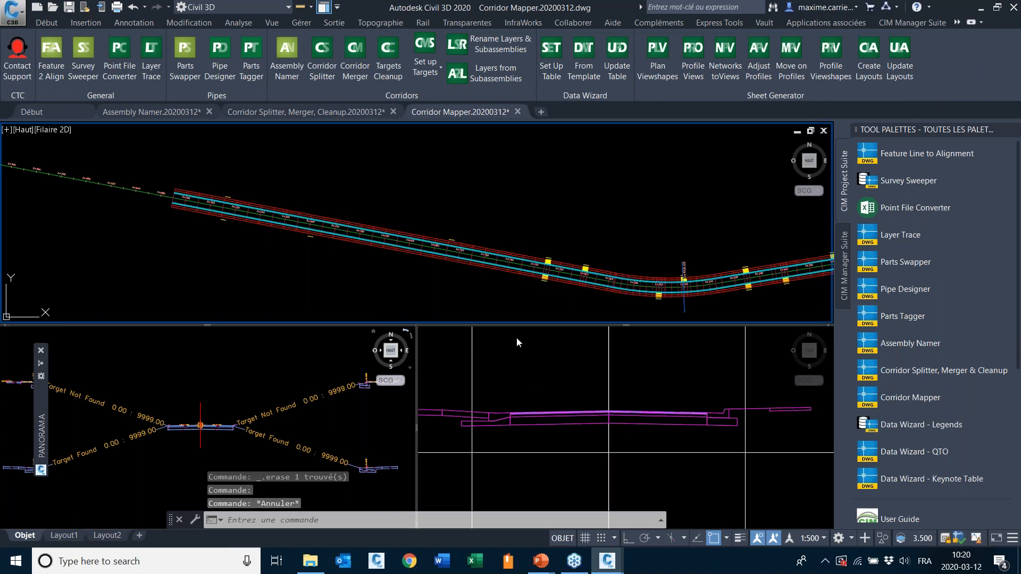
click(420, 73)
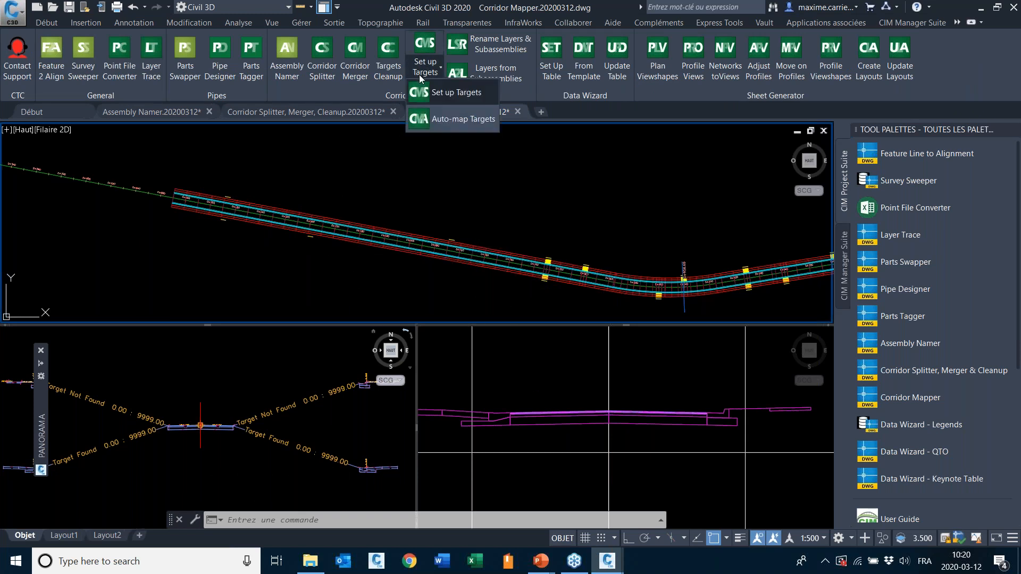
click(452, 120)
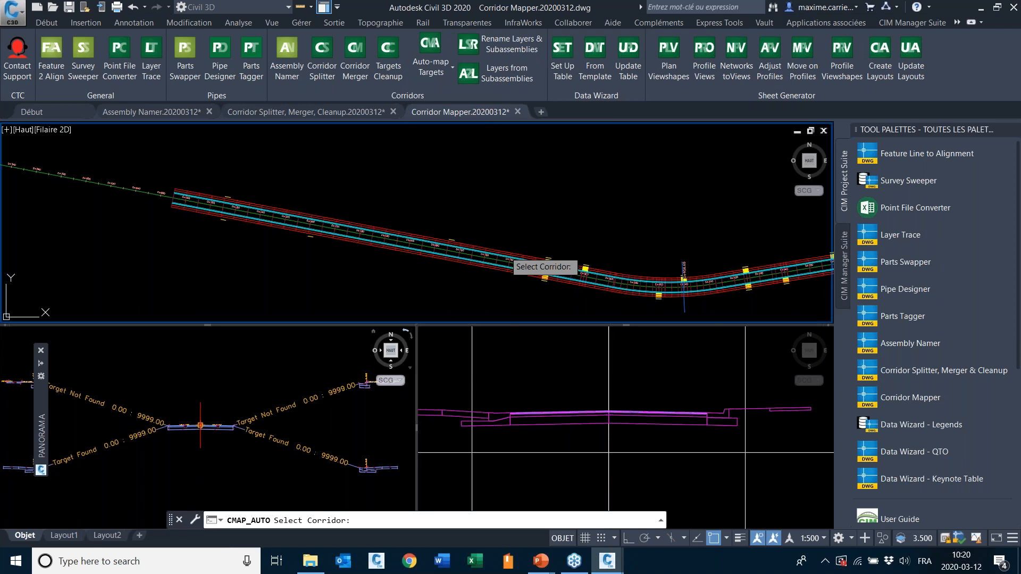
click(508, 259)
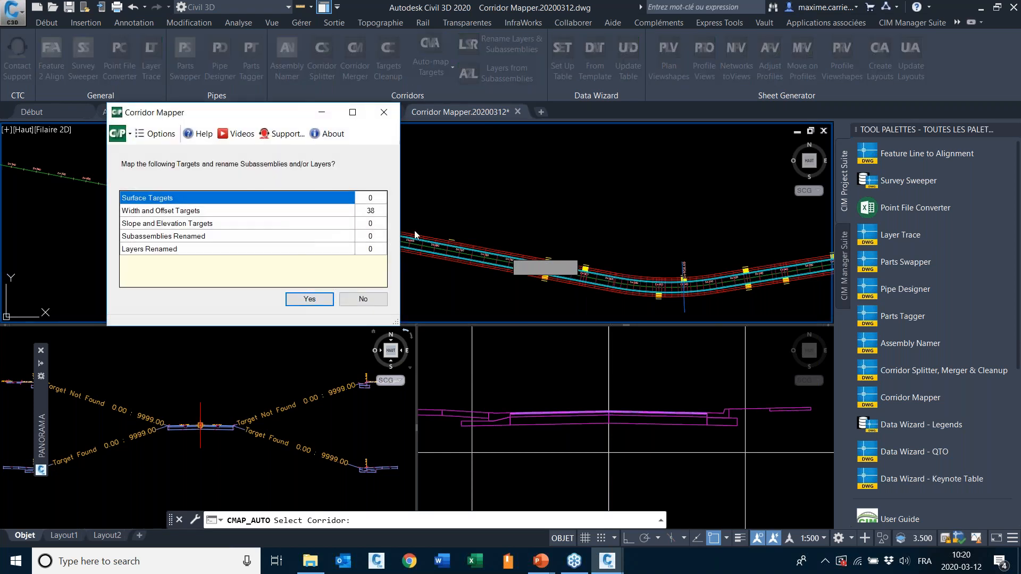
drag(282, 112, 732, 92)
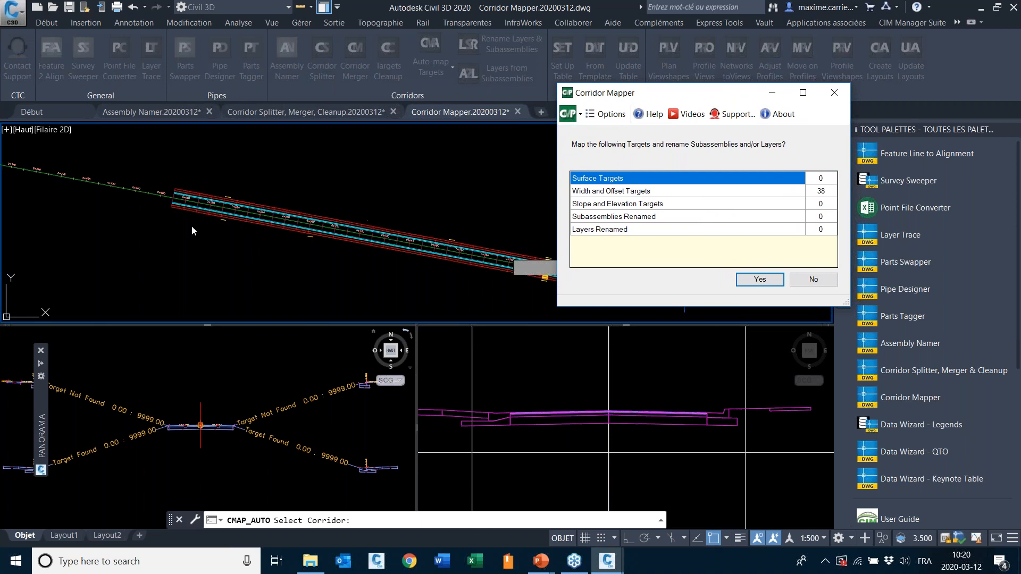
click(756, 279)
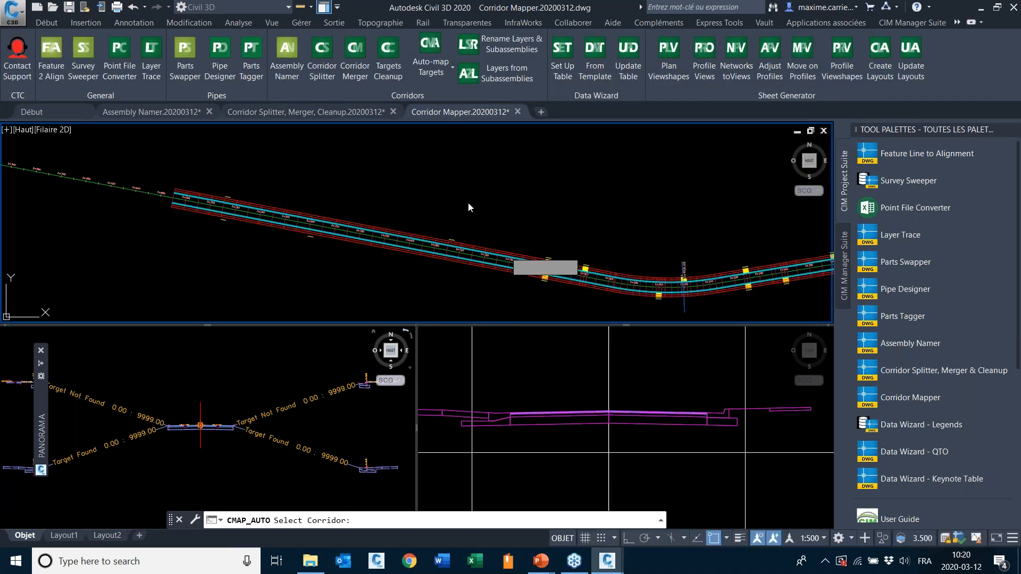
Examine the driveways built along the extended corridor, from its new start through the curve.
mouse_move(316, 183)
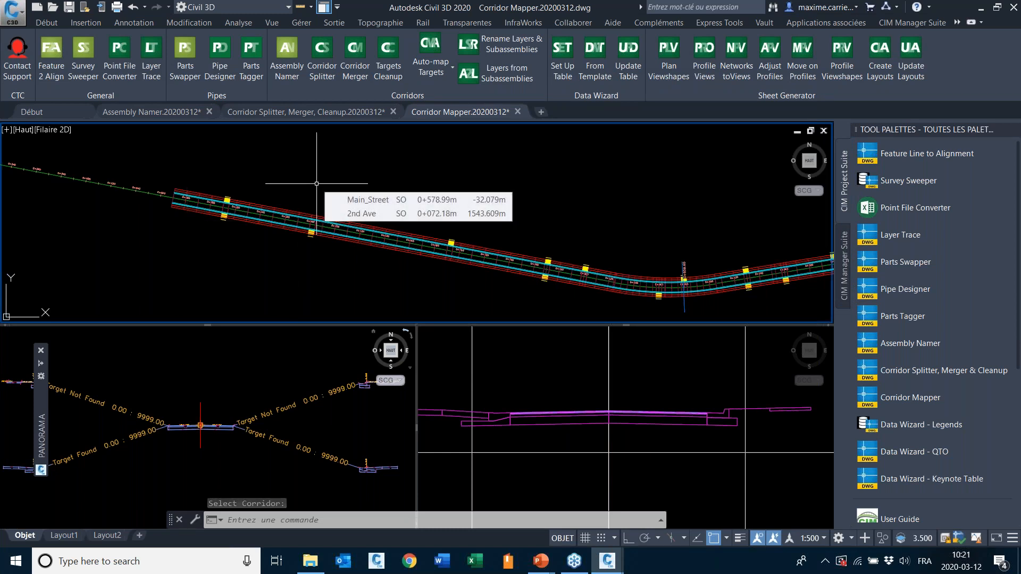
middle_drag(561, 248, 493, 240)
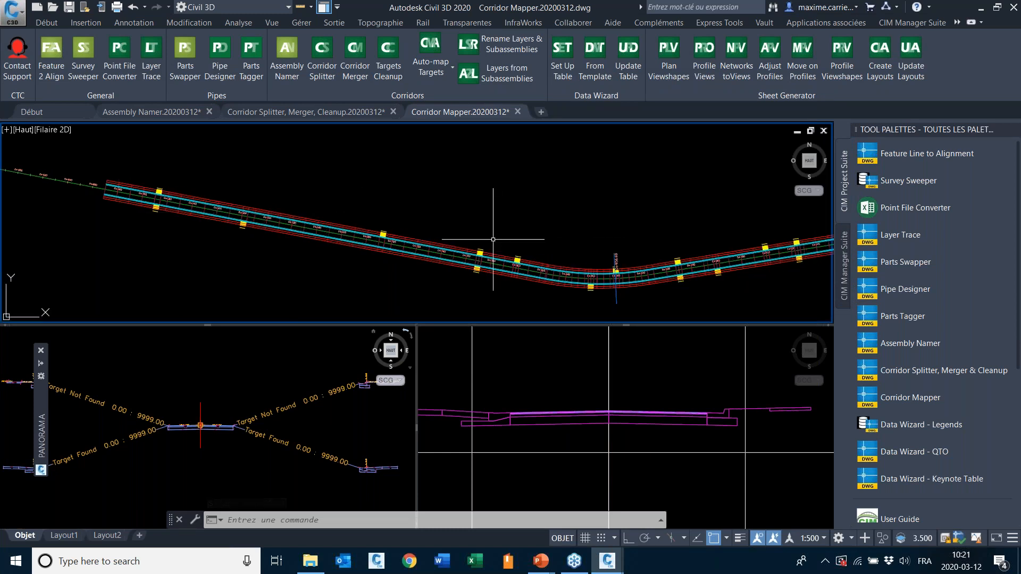
scroll(204, 222, down, 2)
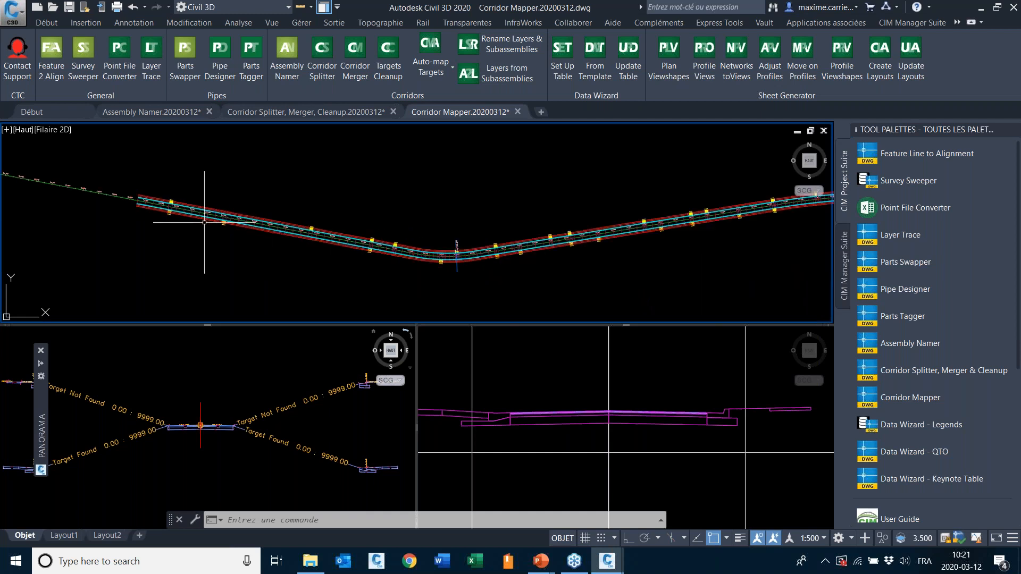
scroll(204, 222, down, 2)
scroll(183, 217, up, 2)
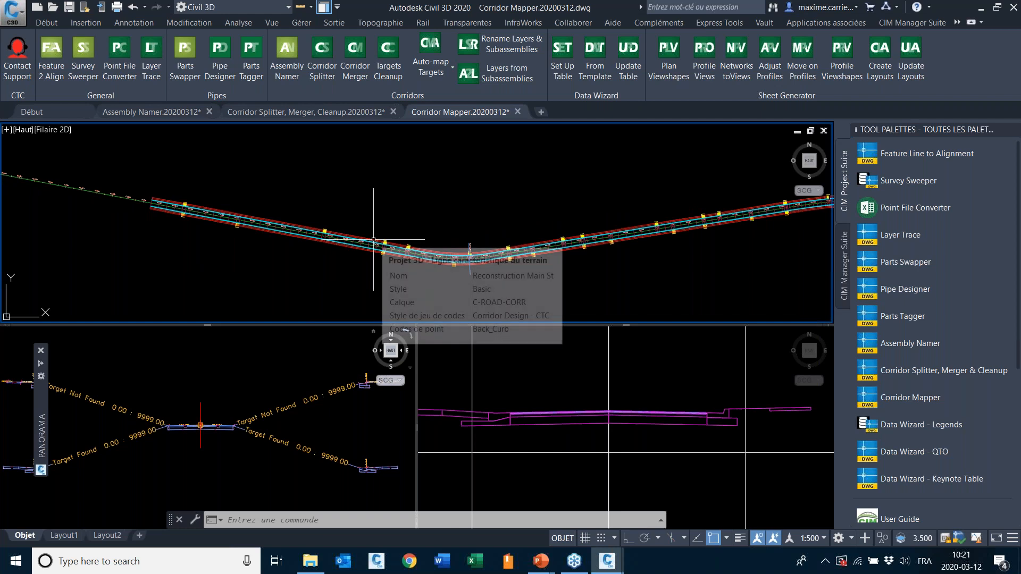
scroll(260, 221, up, 2)
mouse_move(259, 220)
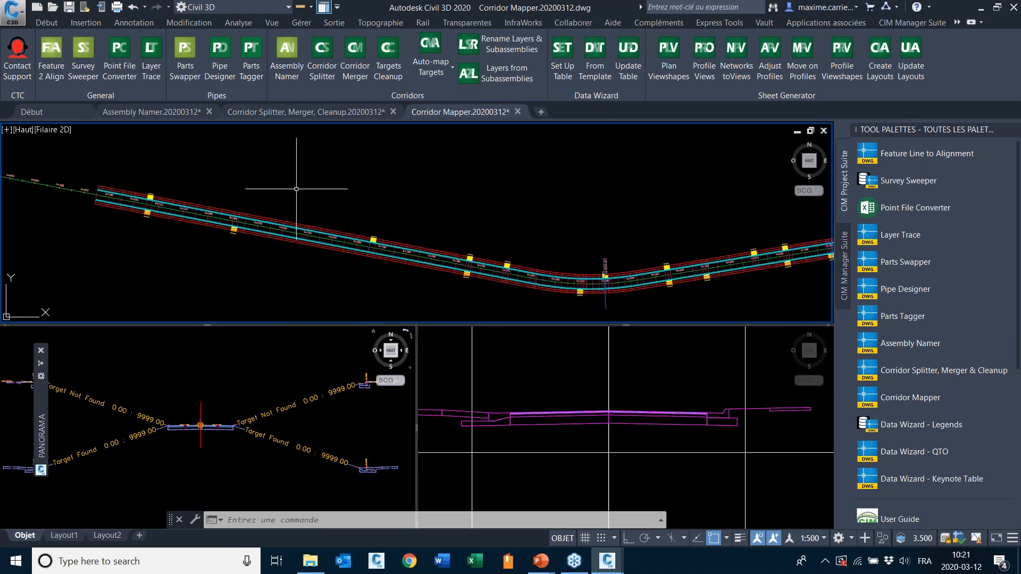
mouse_move(293, 182)
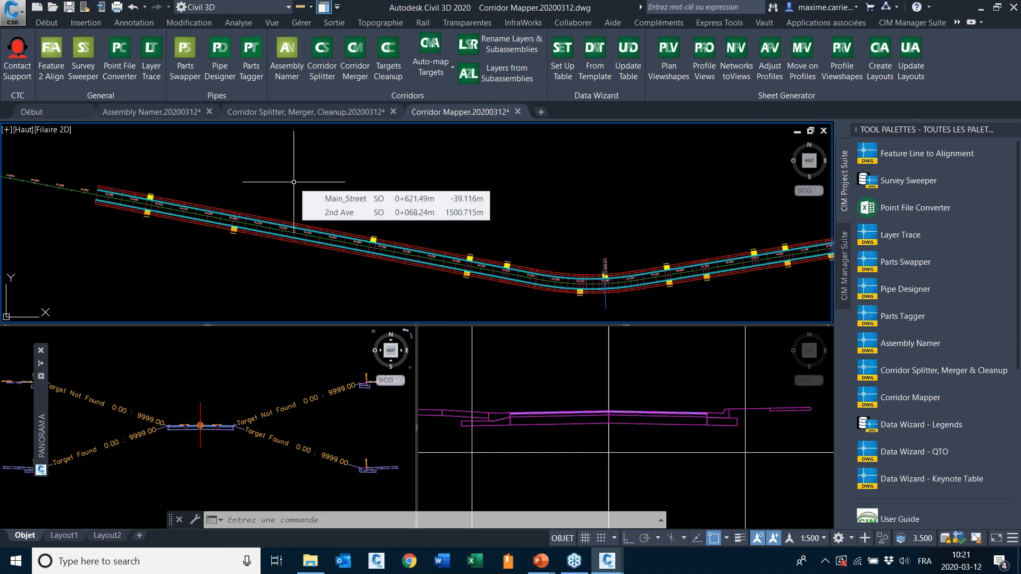
middle_drag(372, 225, 332, 251)
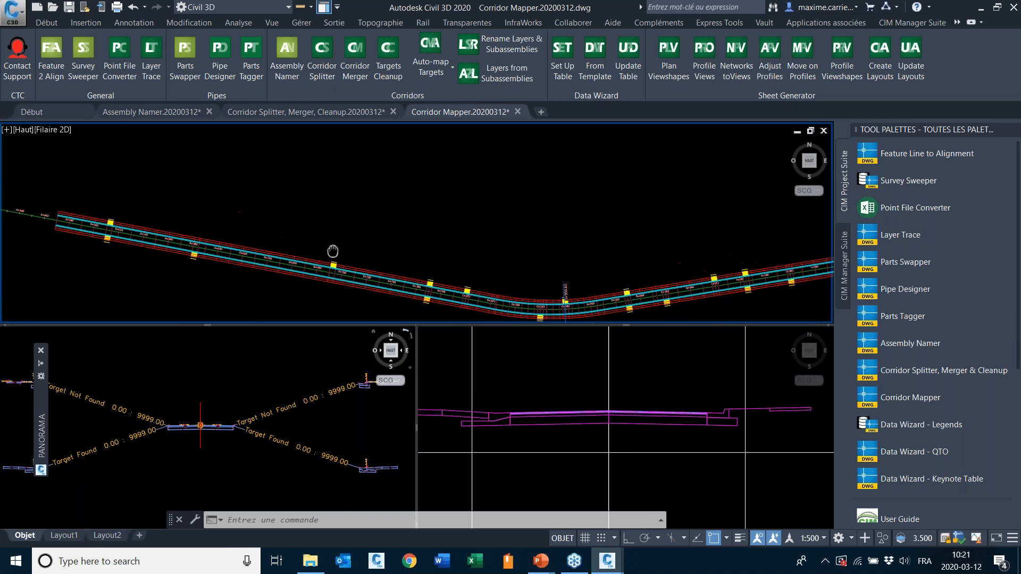
scroll(332, 250, down, 3)
scroll(313, 225, up, 3)
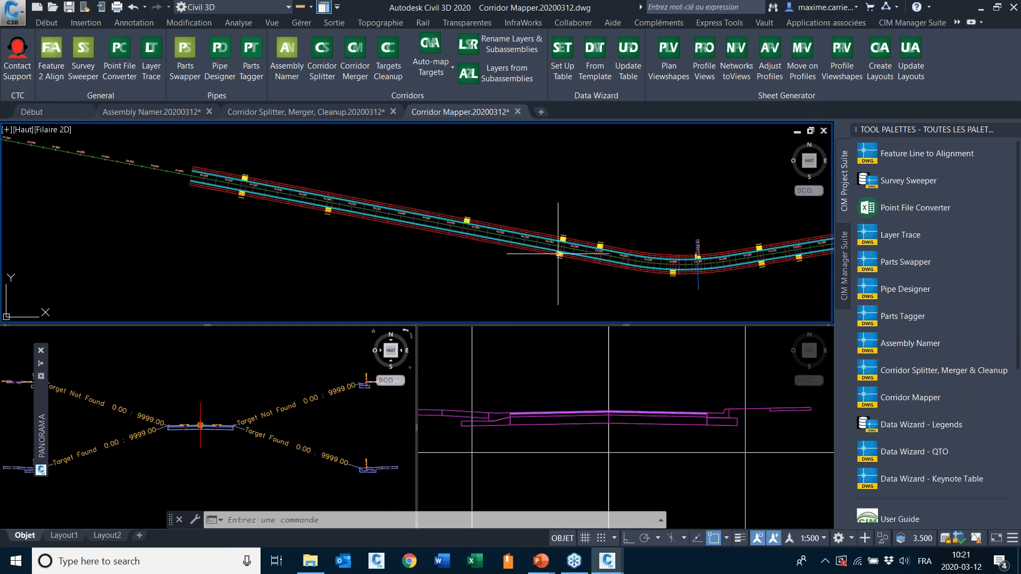
scroll(425, 234, up, 4)
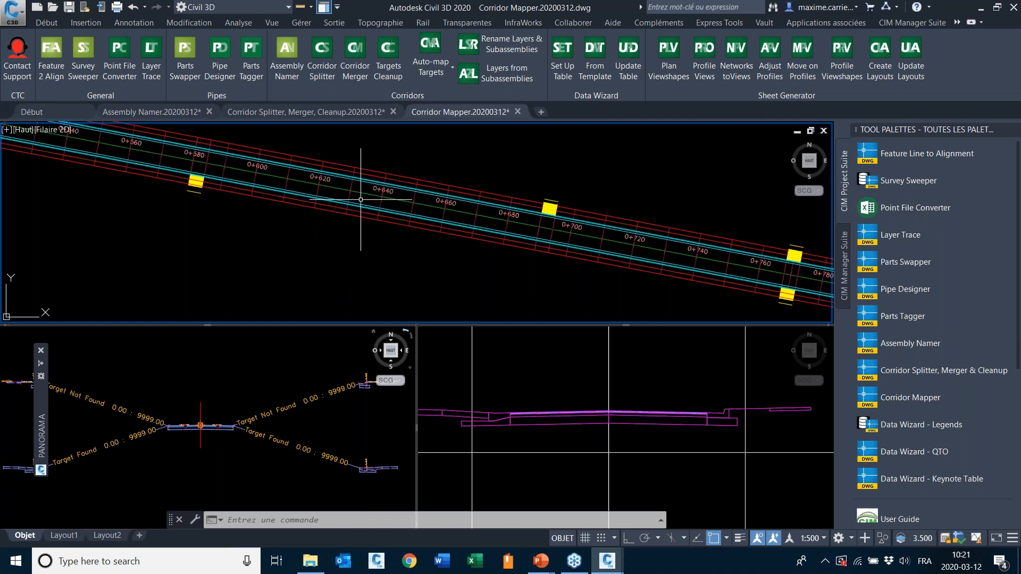
scroll(170, 179, down, 4)
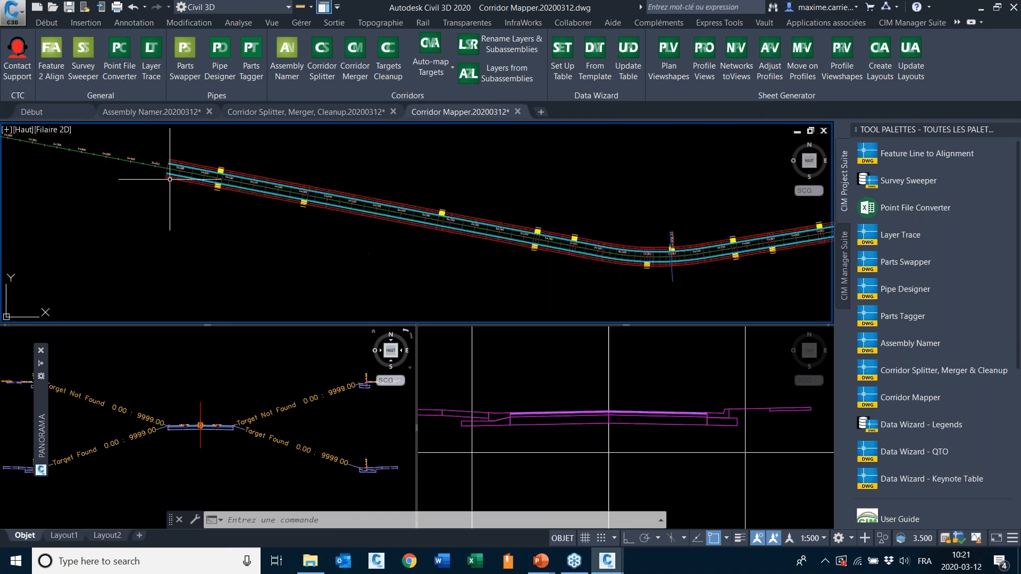
mouse_move(361, 218)
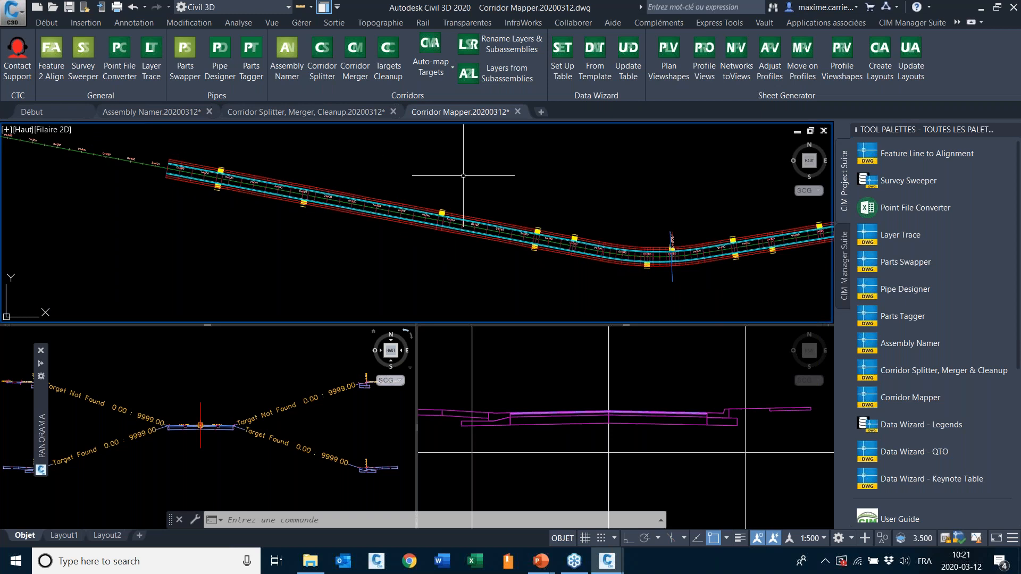
mouse_move(463, 175)
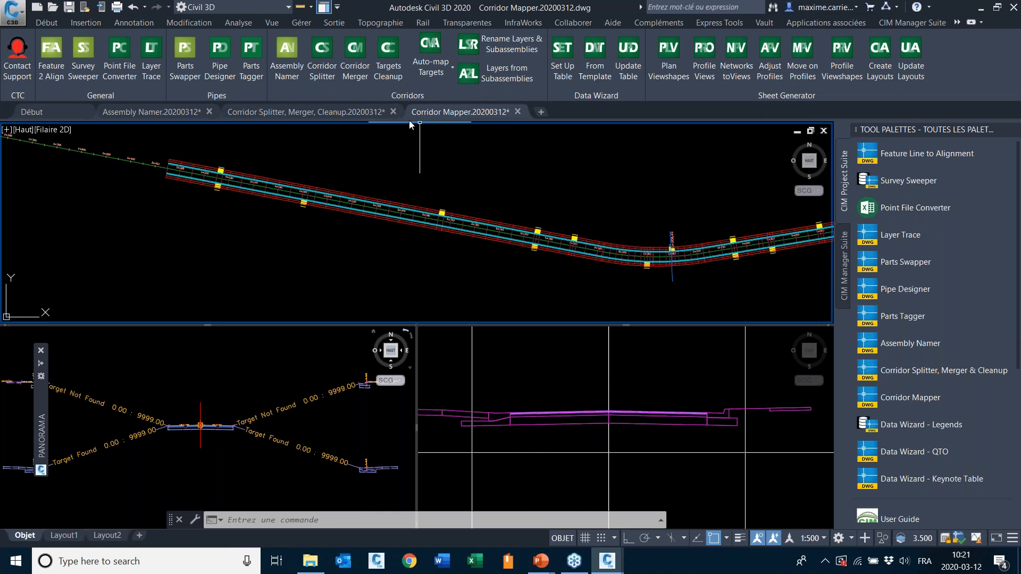
scroll(276, 165, up, 3)
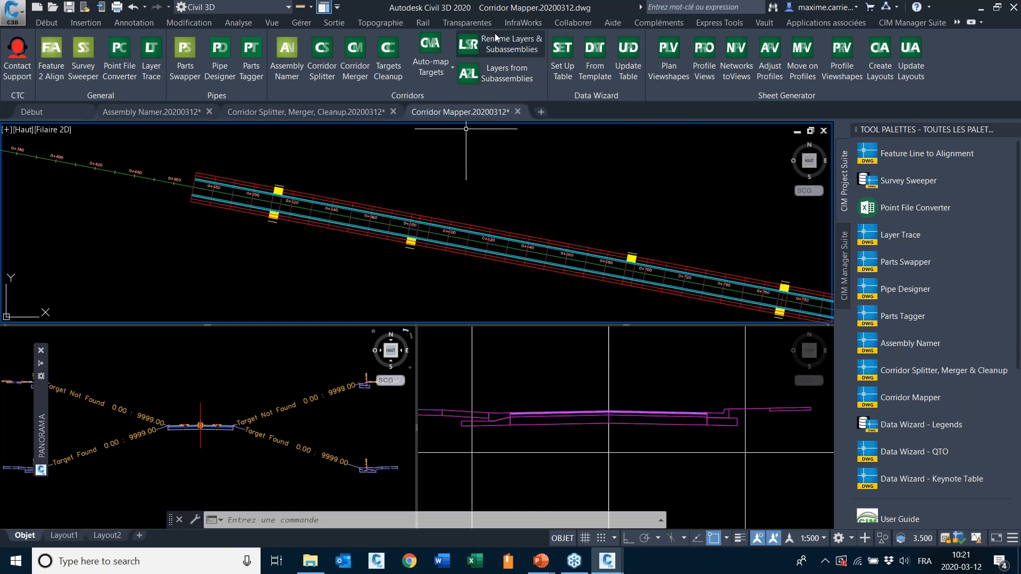
Create layers from the left and right LaneSuperelevationAOR subassemblies of the assembly, without a prefix or suffix.
click(507, 80)
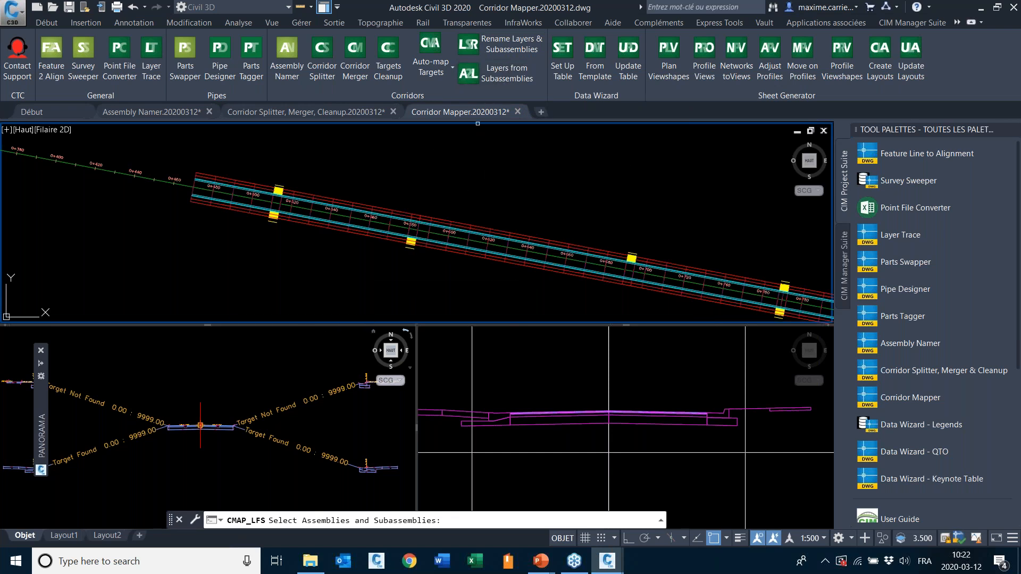
click(252, 378)
scroll(251, 378, up, 5)
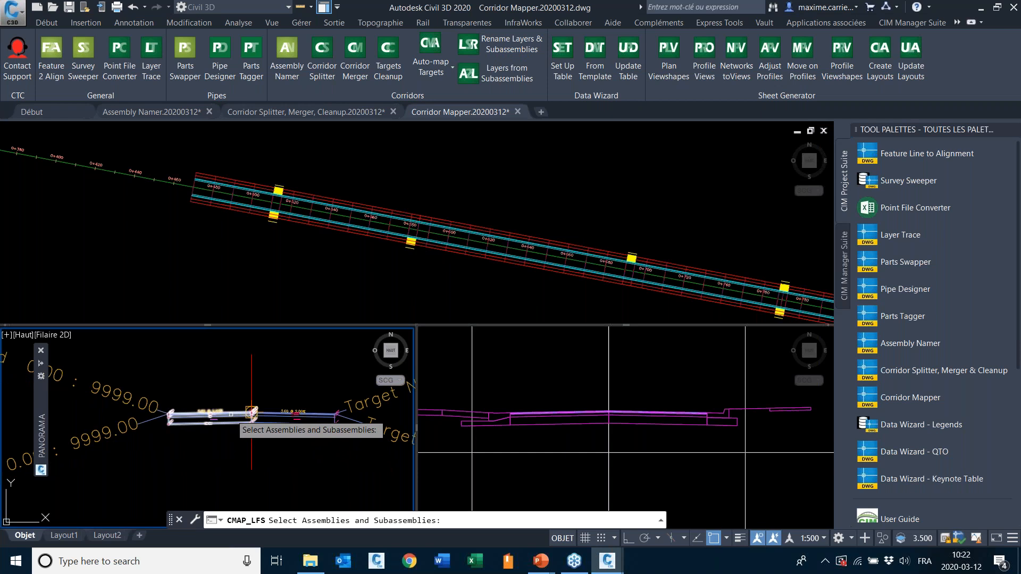
click(232, 414)
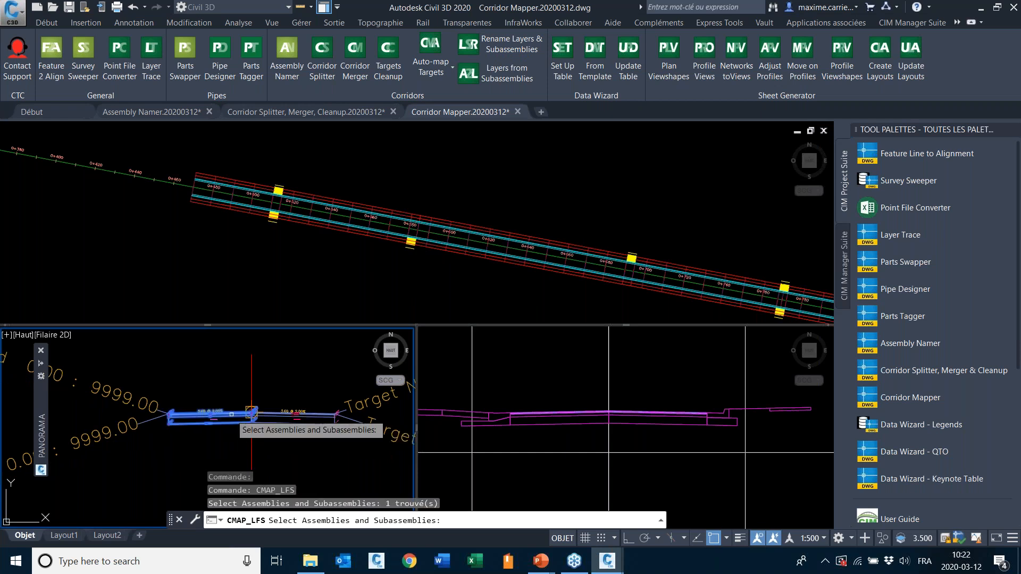
click(308, 415)
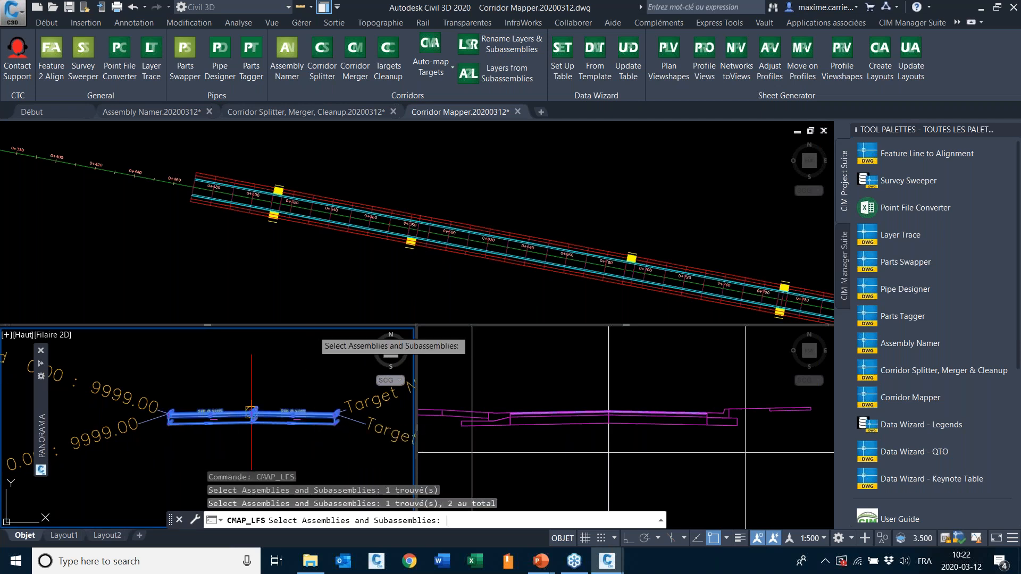
key(Return)
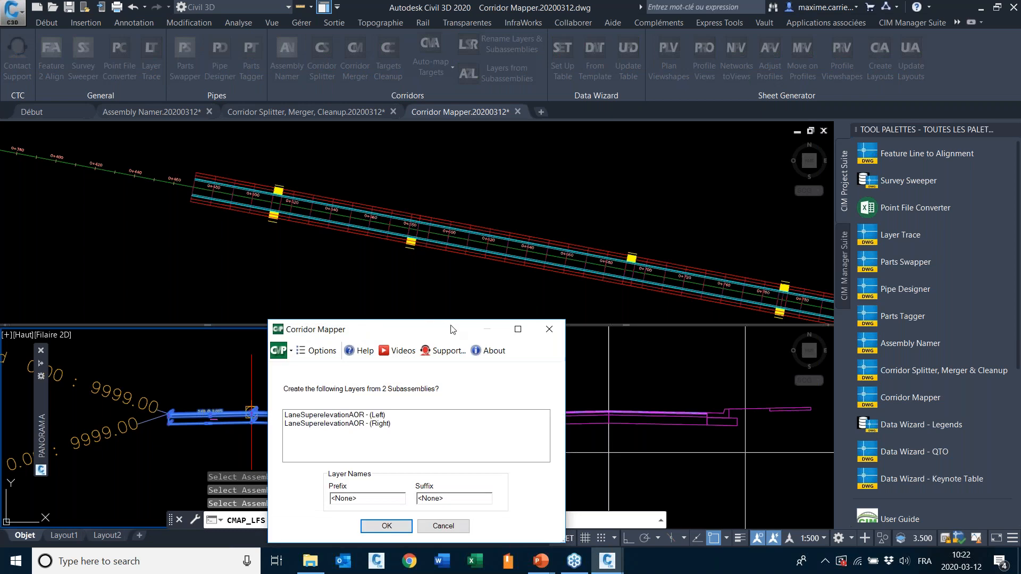
drag(446, 333, 513, 129)
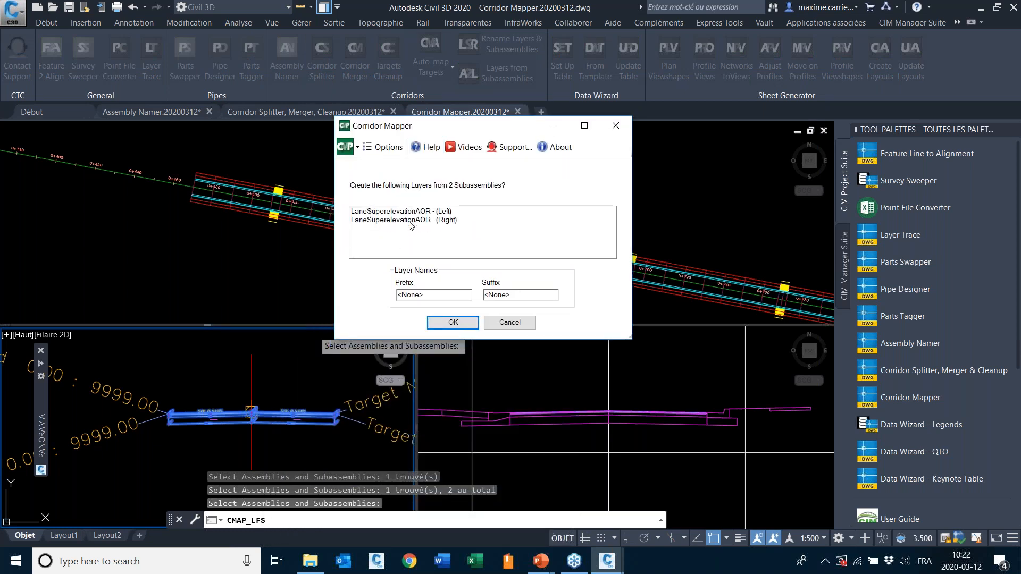
drag(519, 297, 465, 292)
click(525, 298)
click(453, 324)
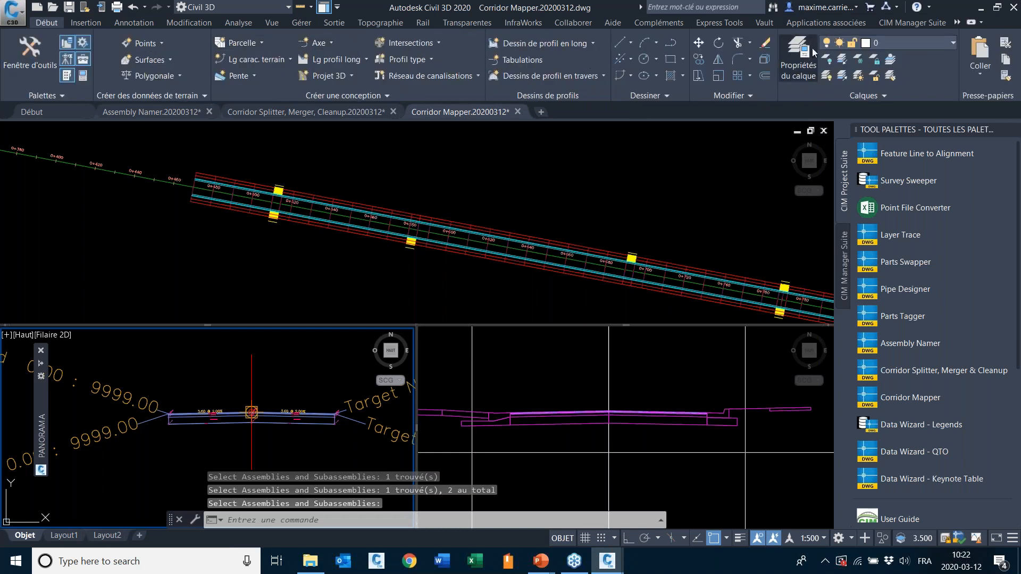
Check the drawing's layer list for the LaneSuperelevationAOR - (Left) and LaneSuperelevationAOR - (Right) layers.
click(797, 57)
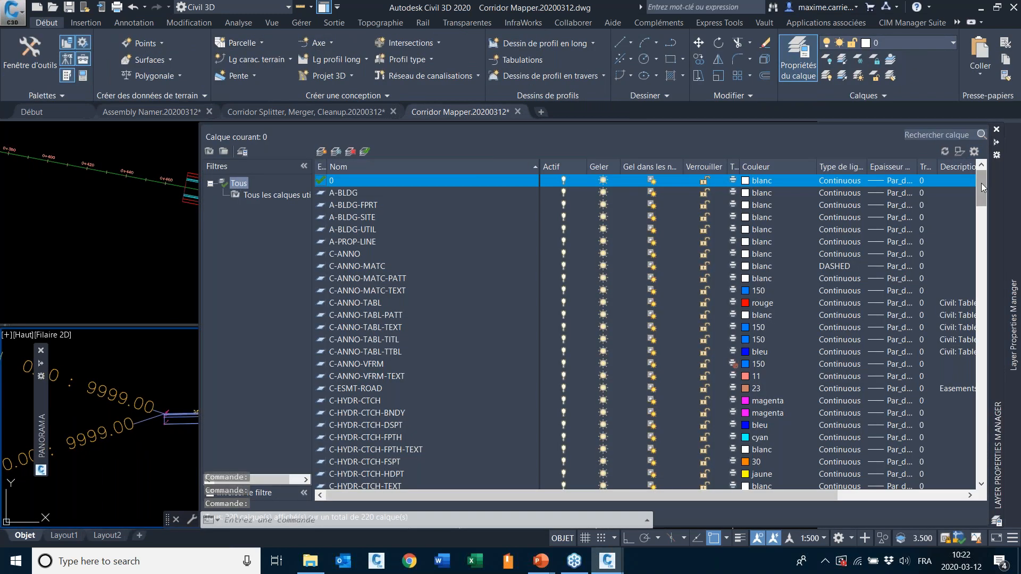
drag(981, 183, 994, 425)
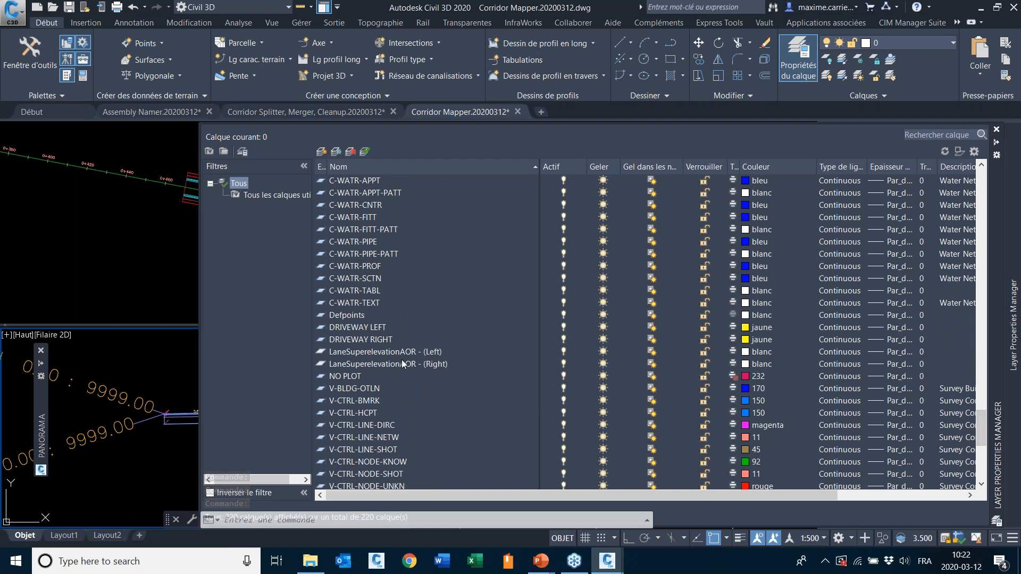
click(997, 131)
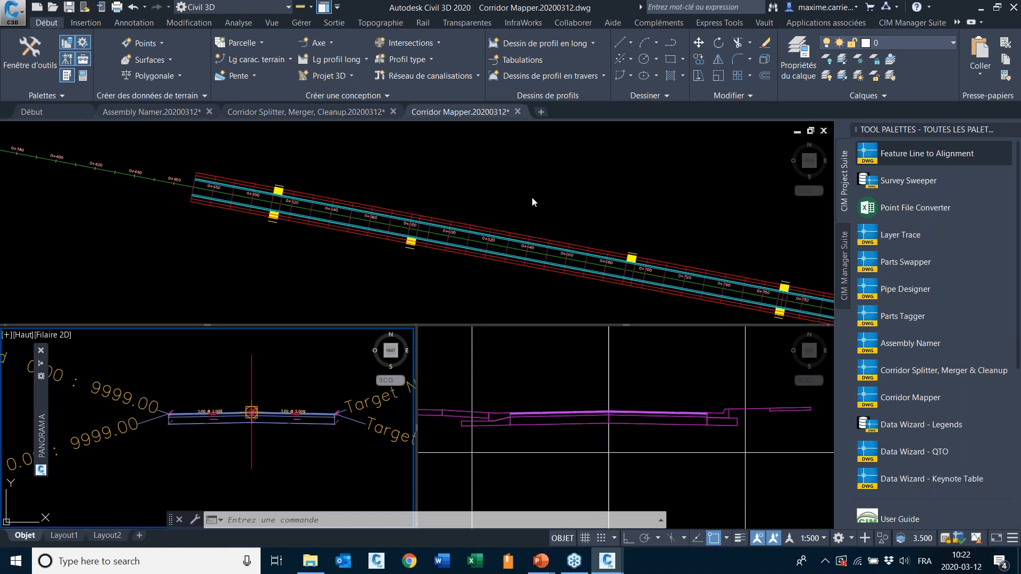
Open the CTC tool that renames layers and subassemblies, view its layer list and close it without renaming anything.
click(957, 22)
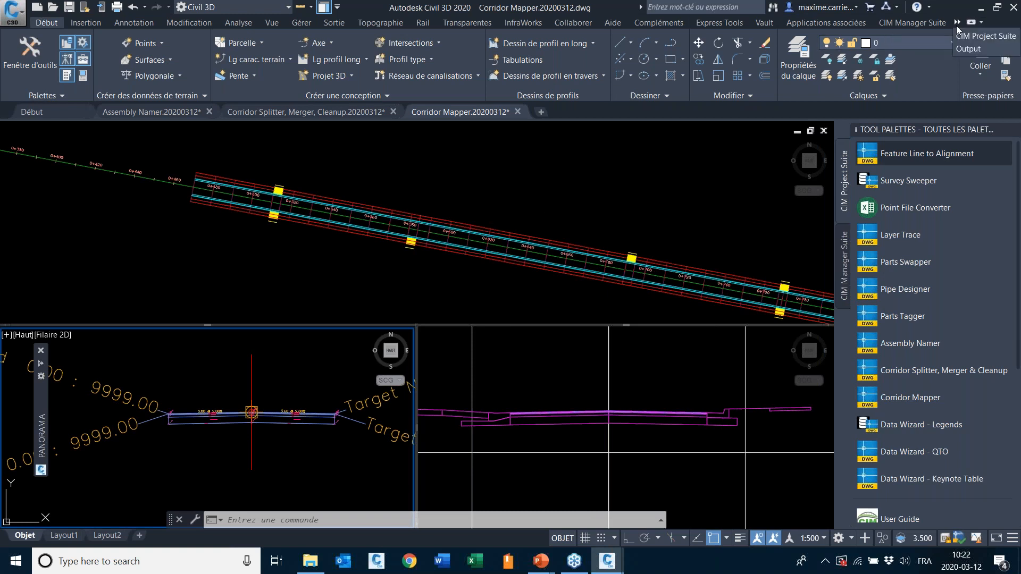
click(978, 35)
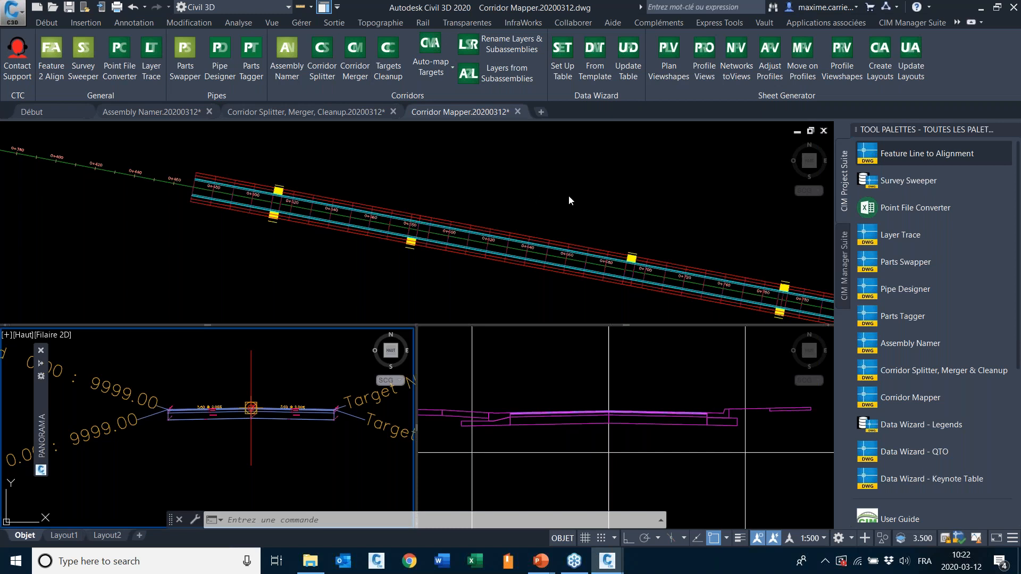
click(527, 157)
scroll(425, 192, down, 2)
middle_drag(512, 200, 409, 199)
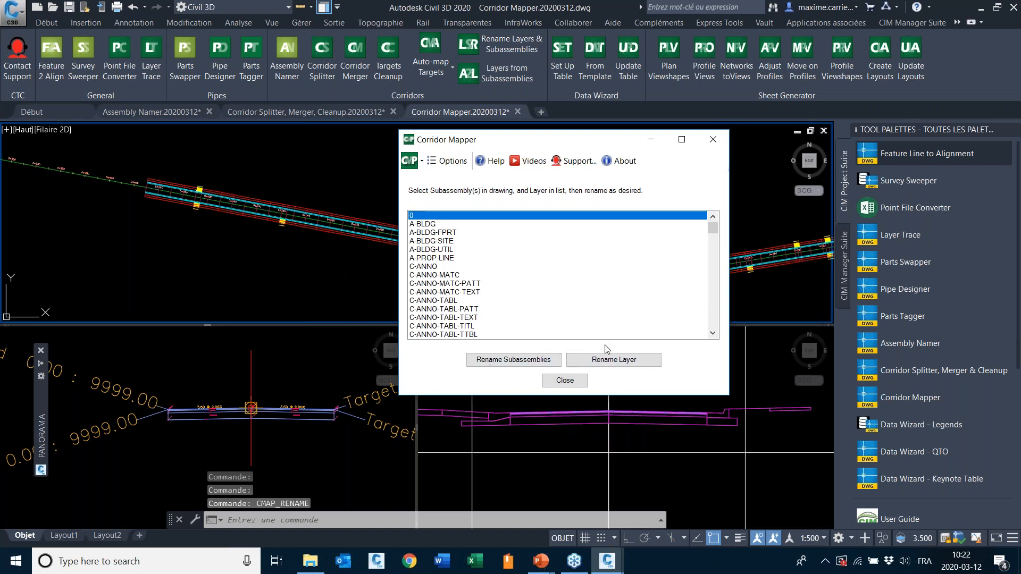
click(564, 381)
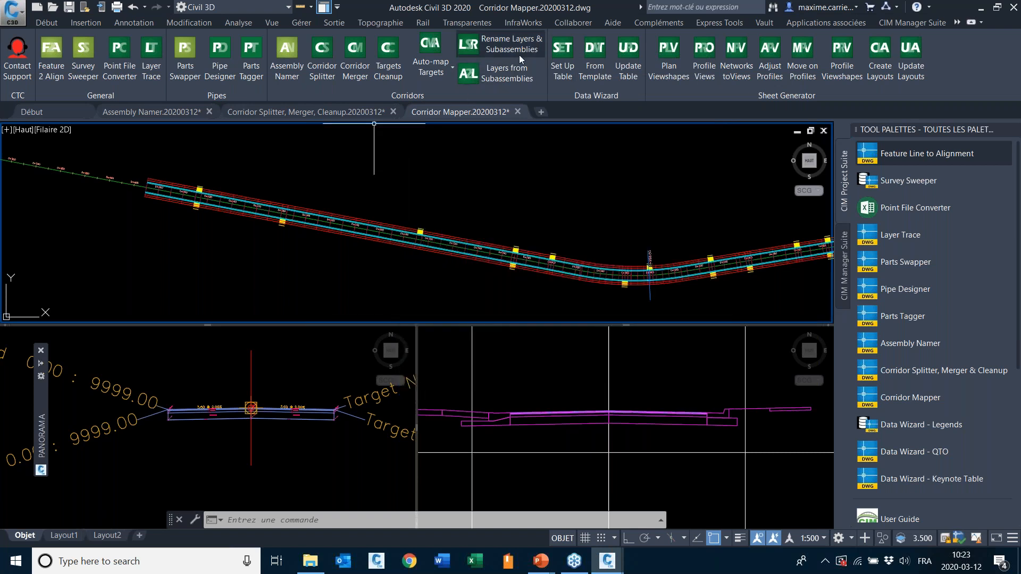
middle_drag(528, 190, 445, 187)
mouse_move(456, 187)
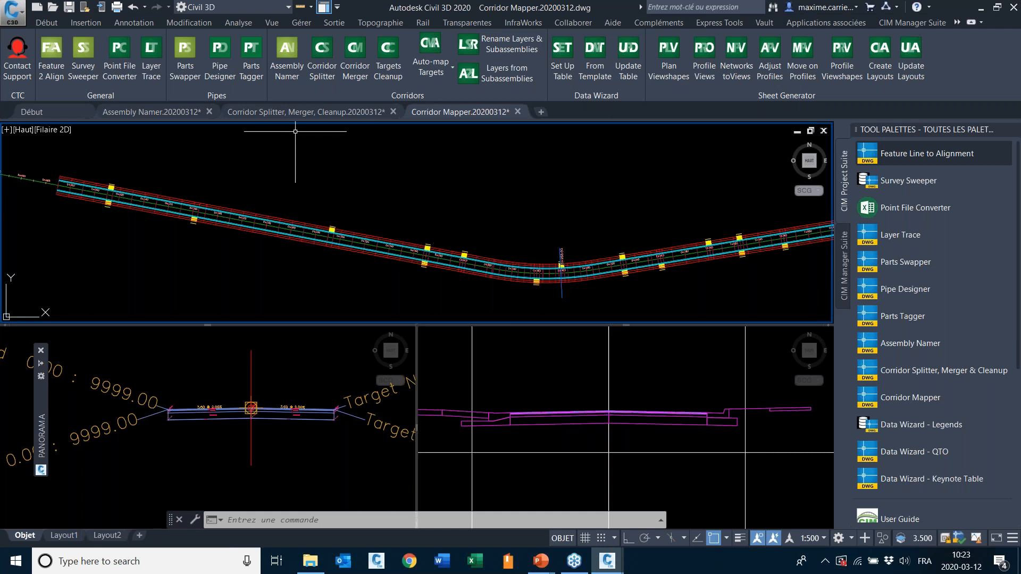
mouse_move(295, 131)
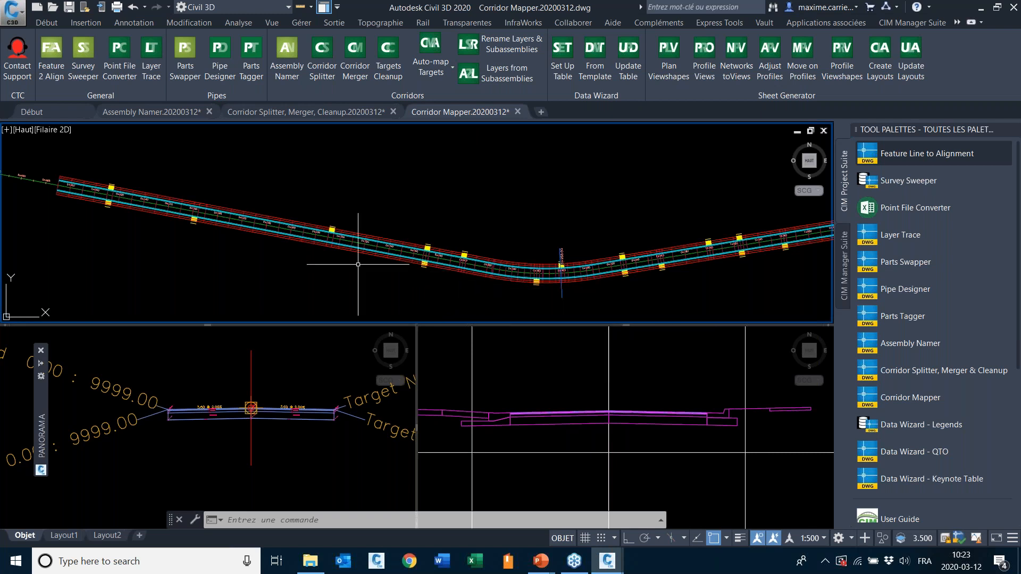
middle_drag(579, 237, 484, 235)
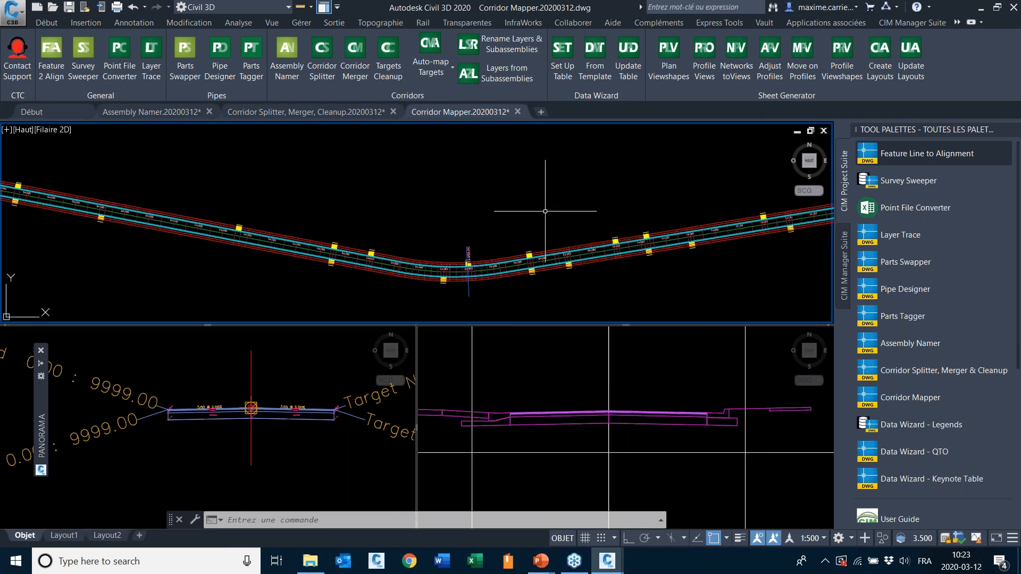
mouse_move(545, 211)
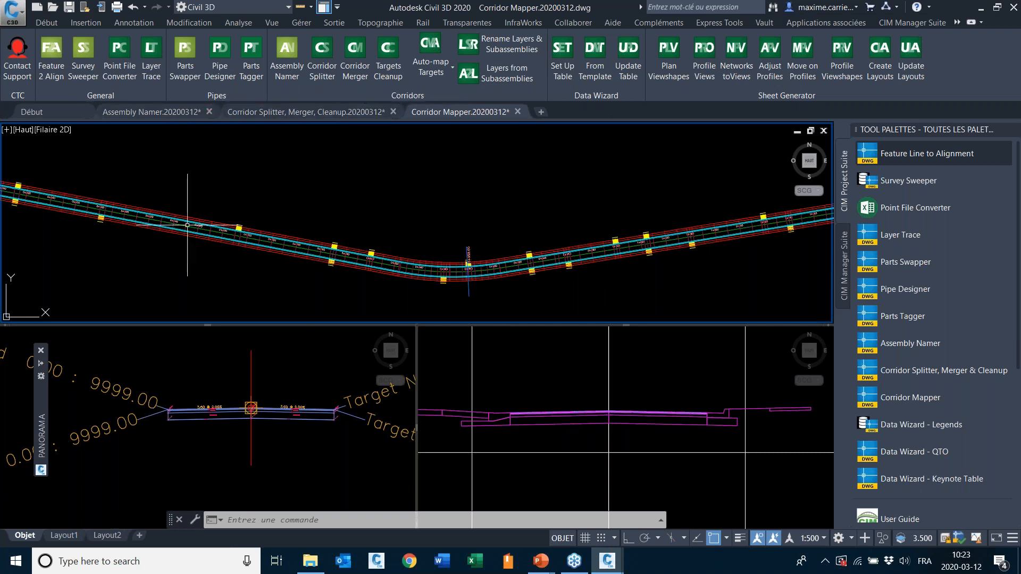
Close the Assembly Namer drawing and the Corridor Splitter, Merger, Cleanup drawing without saving their changes.
click(209, 112)
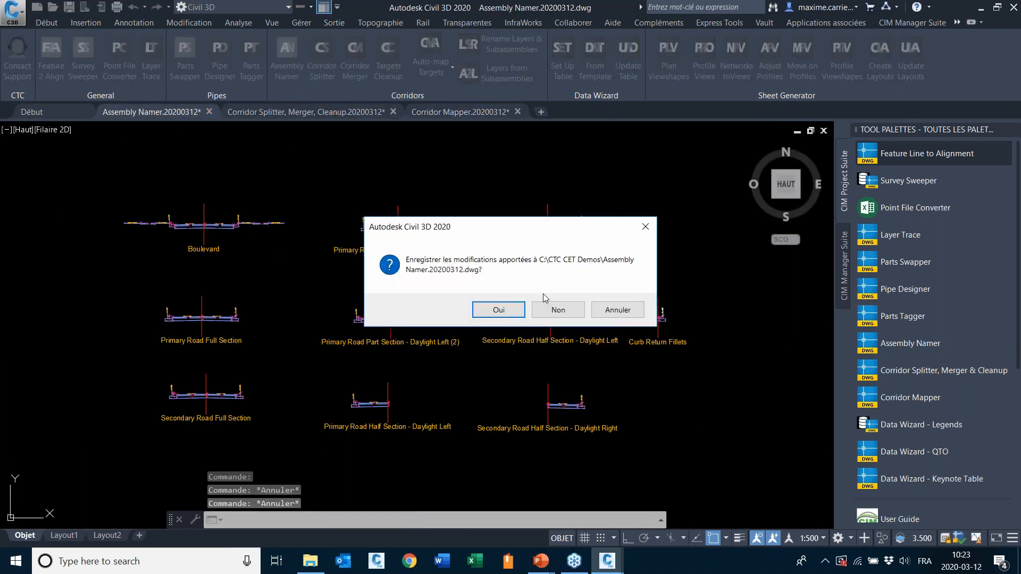
click(553, 305)
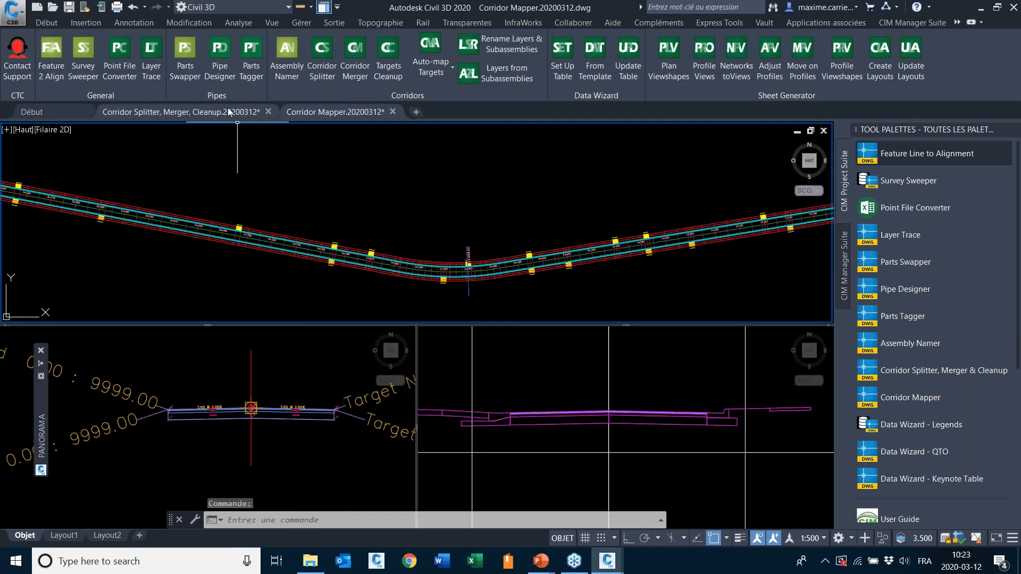
click(268, 112)
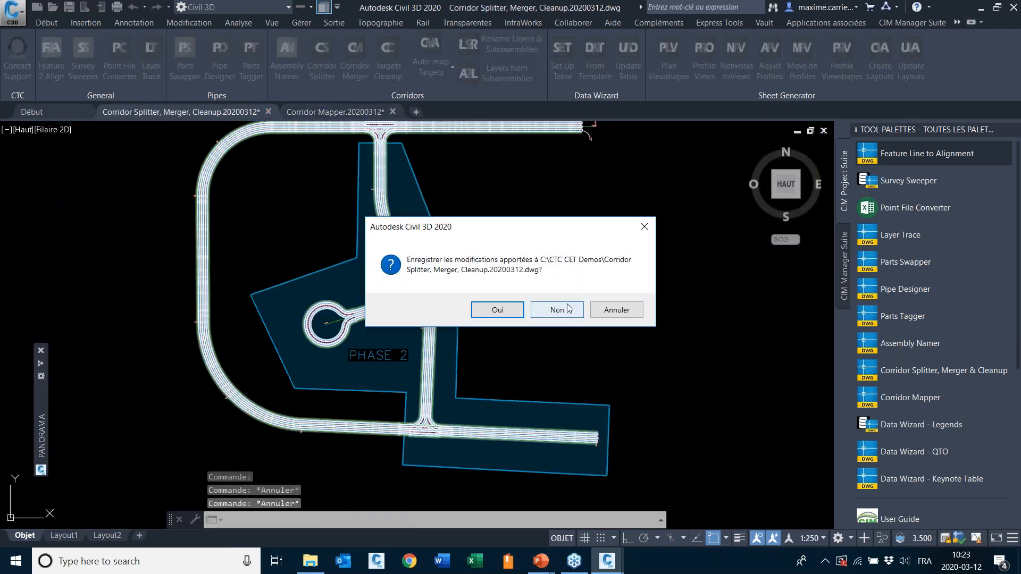
click(557, 307)
Open the Sheet Generator sample drawing and close the Corridor Mapper drawing without saving its changes.
scroll(941, 444, down, 5)
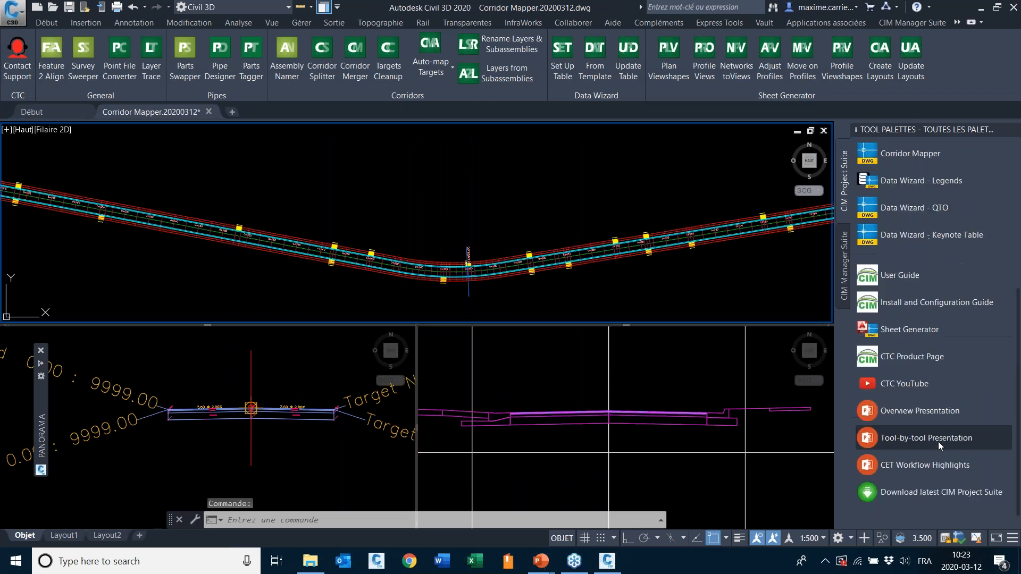
click(923, 330)
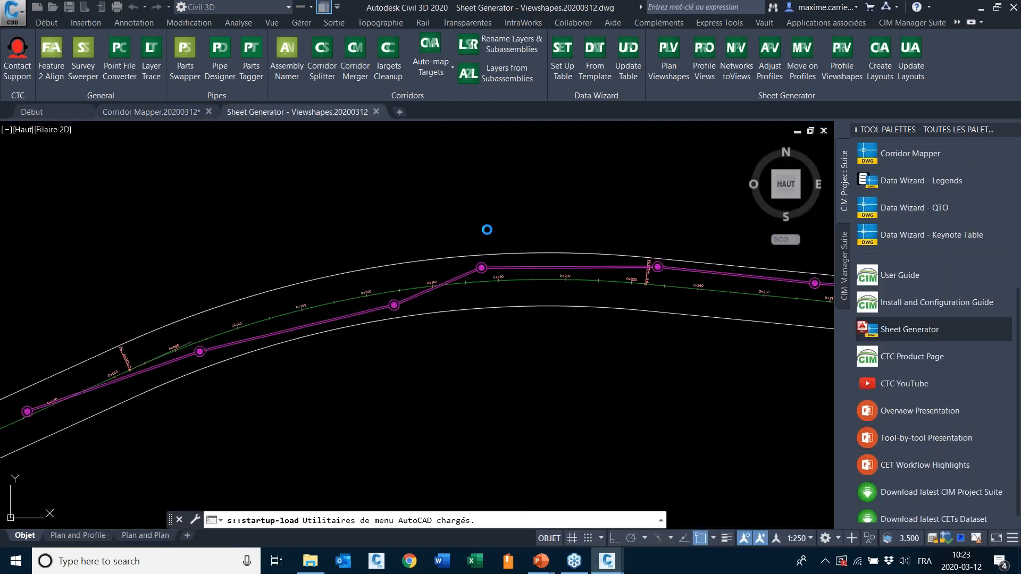
click(209, 111)
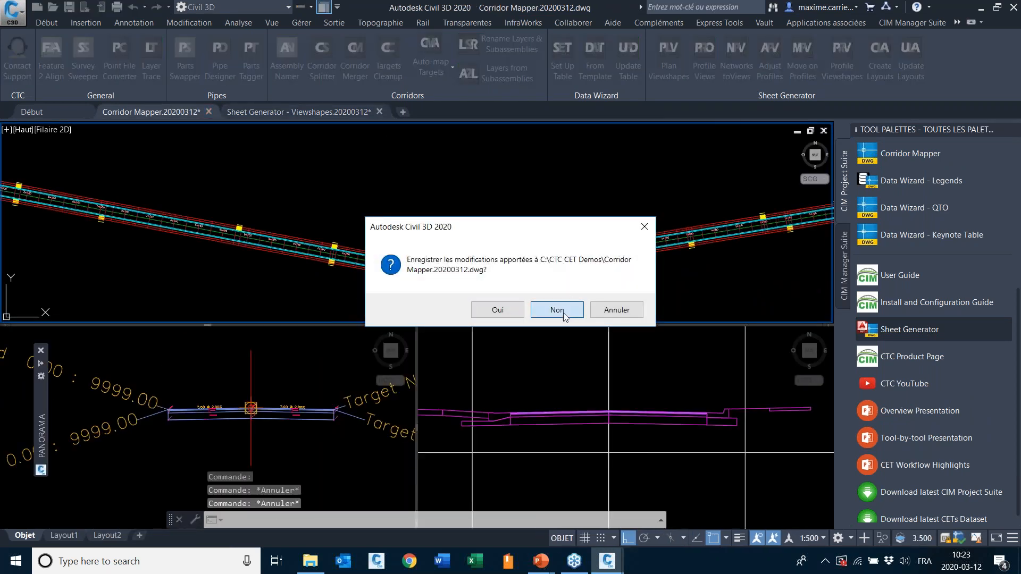
click(556, 310)
Examine the Timber Path alignment and the pipe network along it, from the start station to the far end.
scroll(464, 269, down, 6)
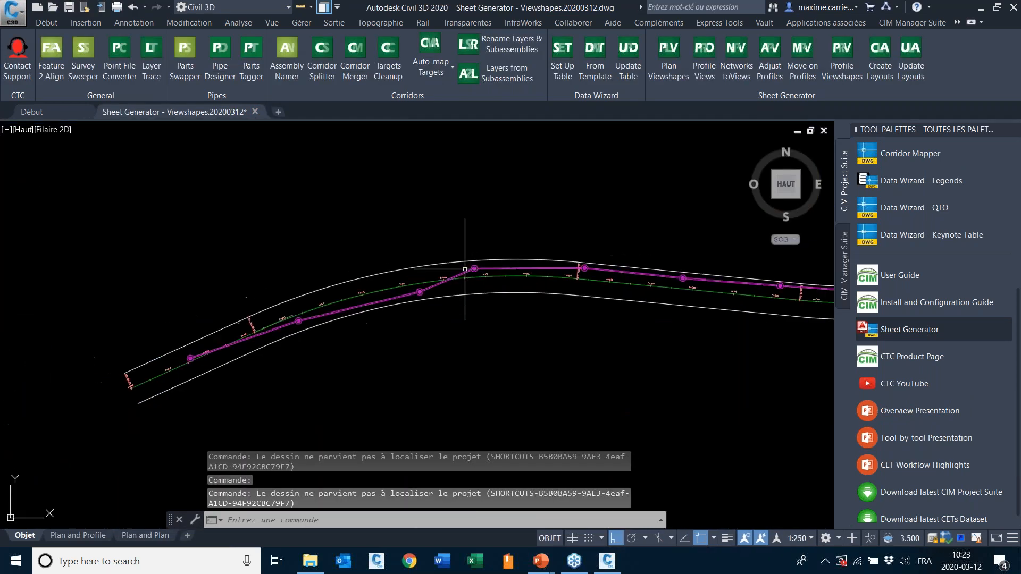
mouse_move(536, 276)
middle_down()
mouse_move(353, 245)
mouse_move(368, 200)
mouse_move(381, 235)
middle_up()
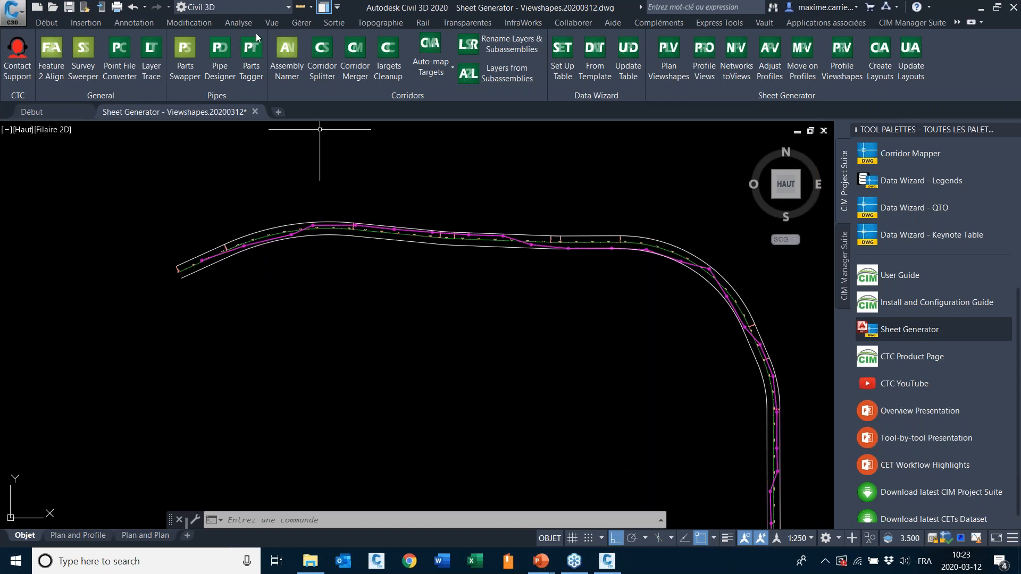
click(332, 23)
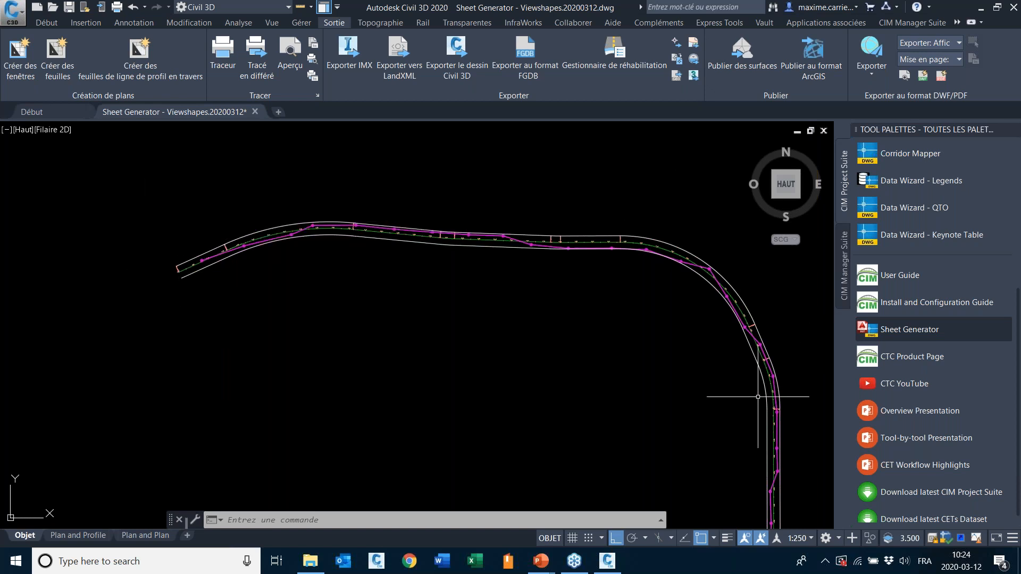
mouse_move(327, 226)
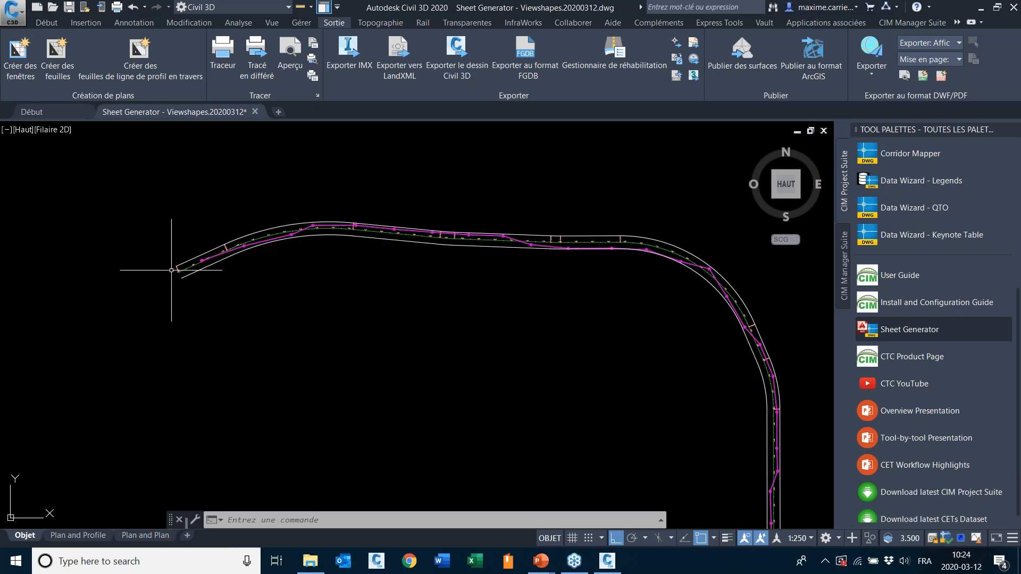
scroll(159, 263, up, 3)
scroll(156, 268, up, 4)
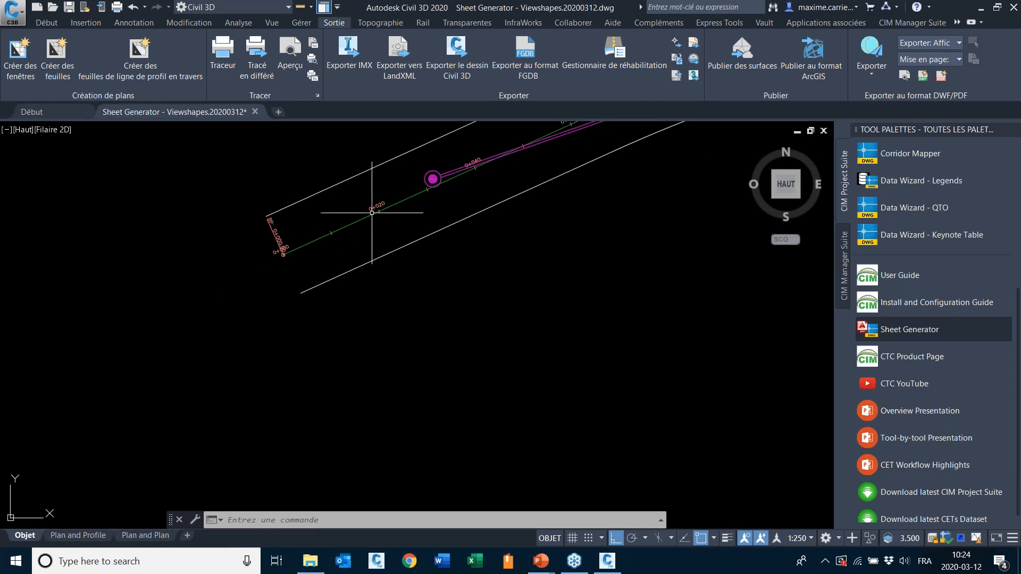
scroll(207, 292, down, 6)
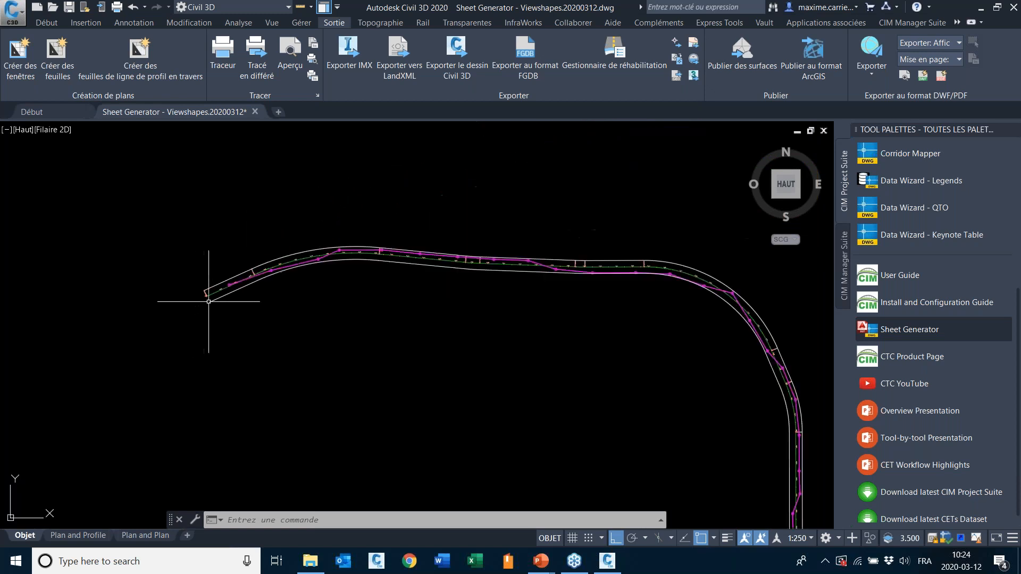
middle_drag(289, 221, 420, 359)
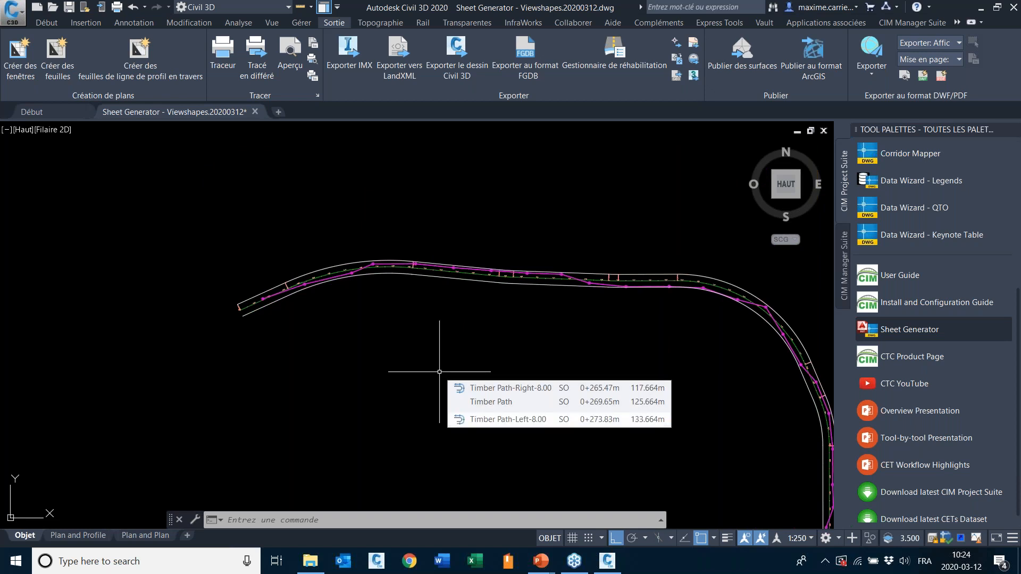
scroll(337, 268, down, 2)
middle_drag(638, 287, 615, 210)
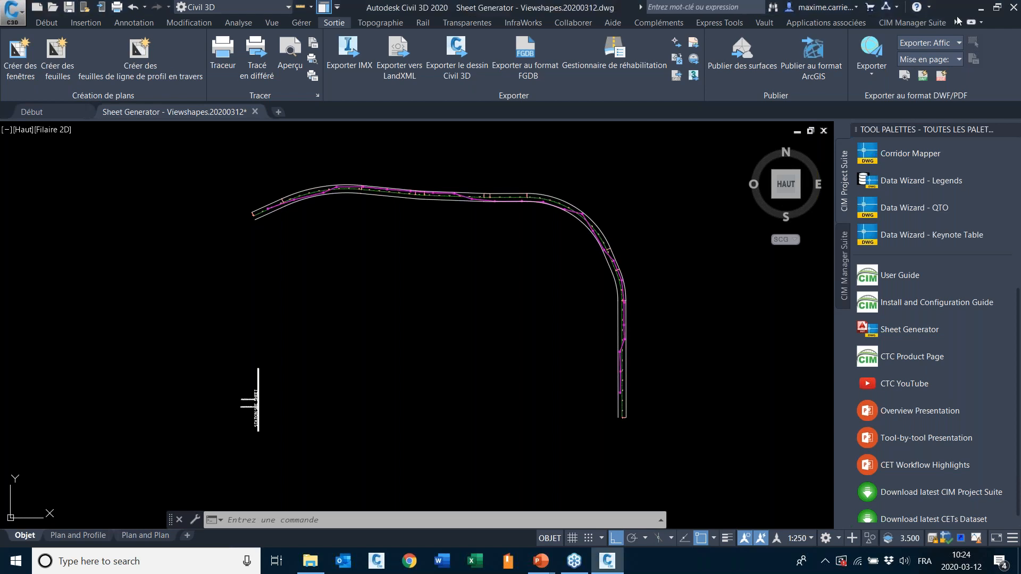
Compare the CTC Sheet Generator commands with the built-in plan production commands for view frames and sheets.
click(956, 21)
click(968, 35)
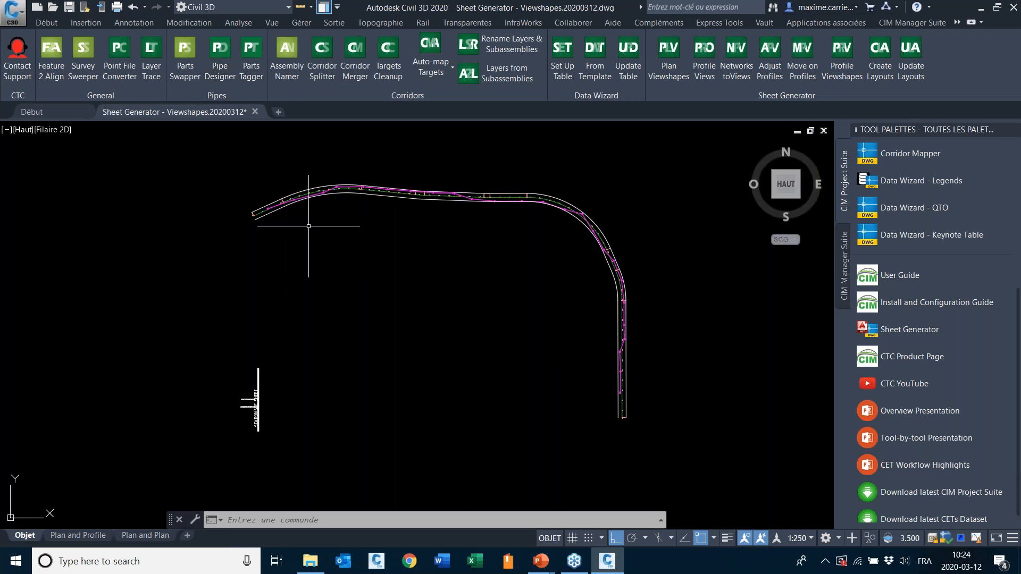
scroll(257, 163, up, 2)
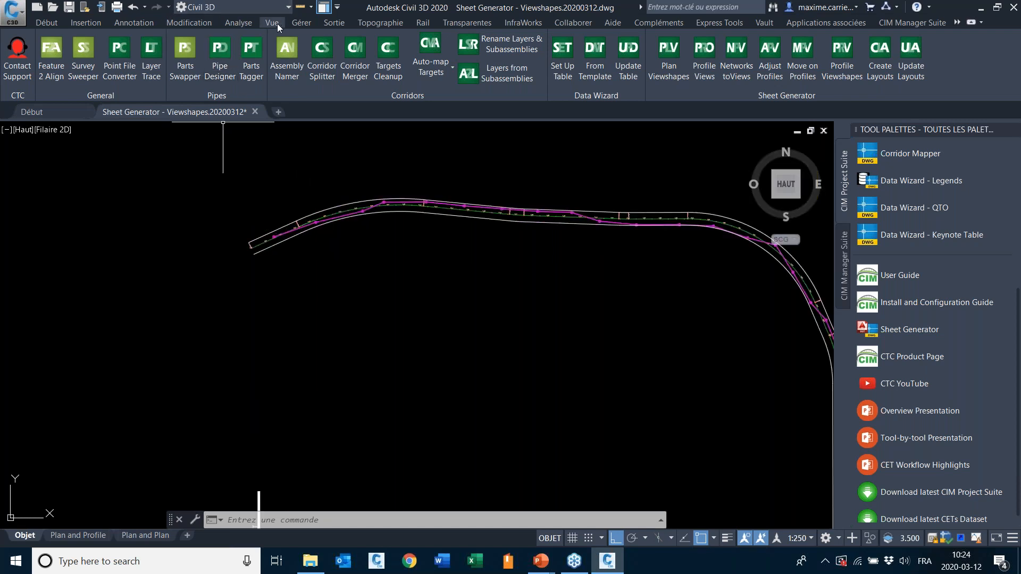
click(336, 23)
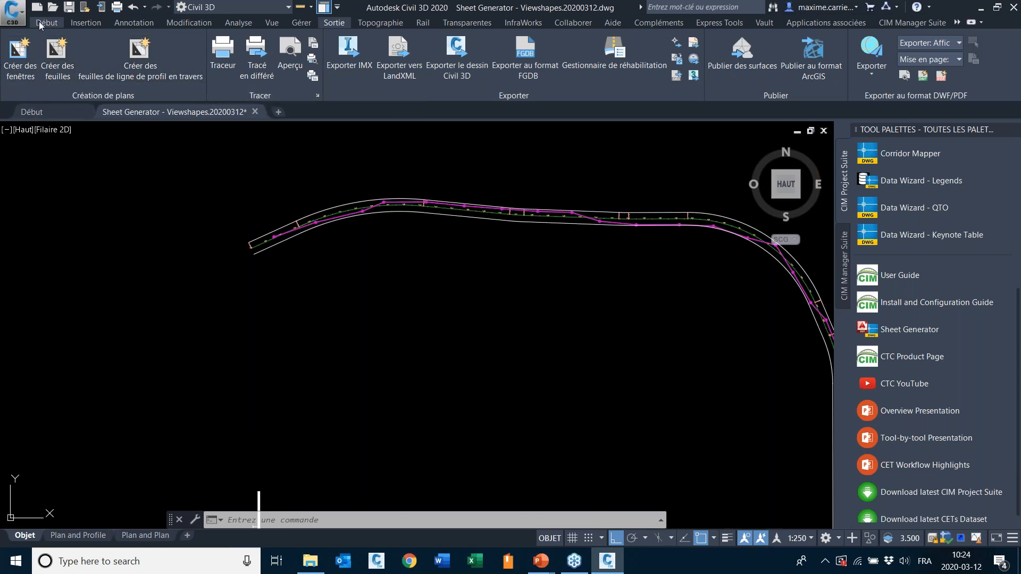
click(959, 23)
click(975, 36)
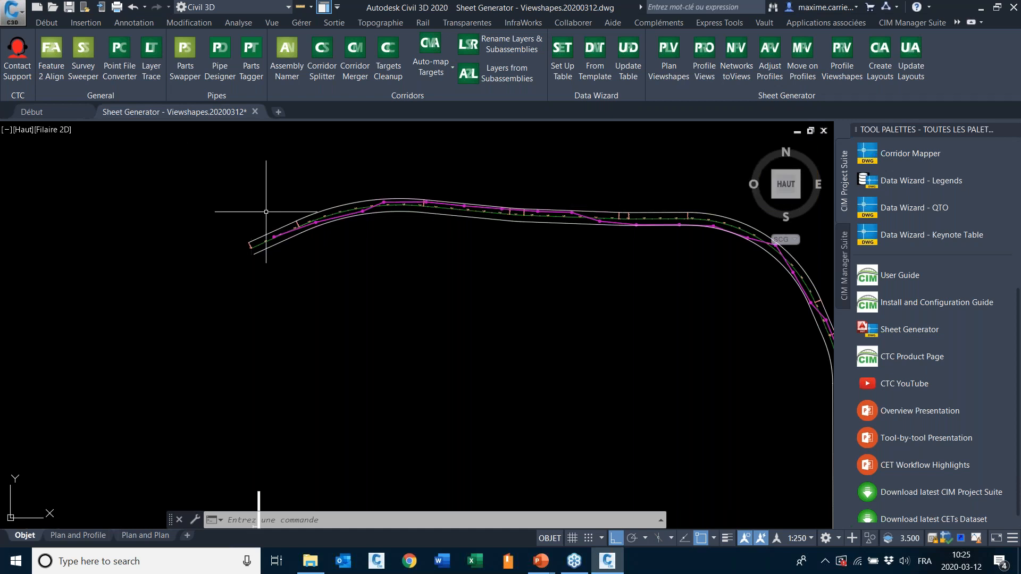
middle_drag(496, 243, 376, 234)
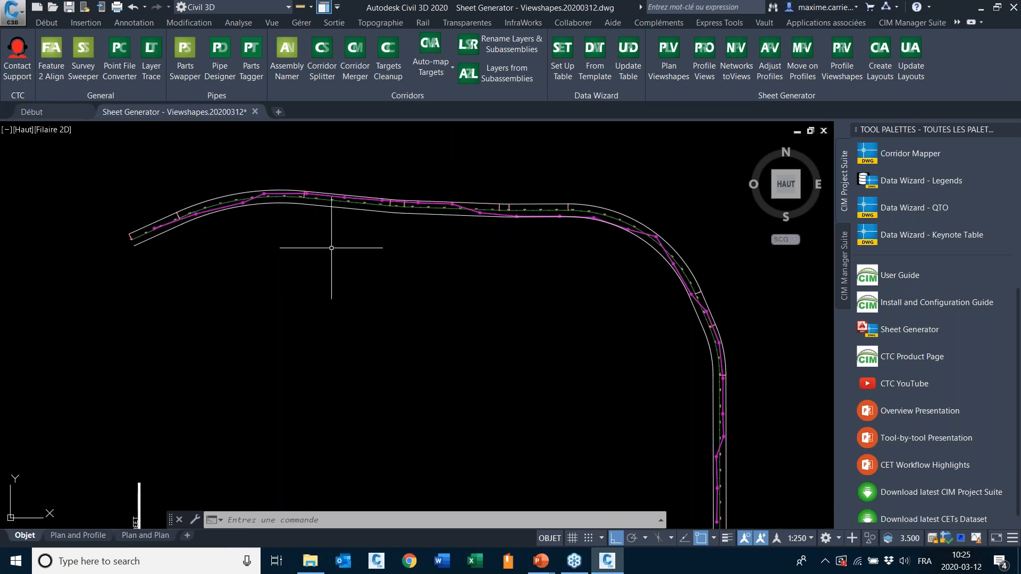
middle_drag(244, 254, 324, 264)
scroll(245, 241, up, 6)
scroll(101, 271, down, 6)
mouse_move(214, 253)
middle_down()
mouse_move(270, 252)
mouse_move(290, 204)
middle_up()
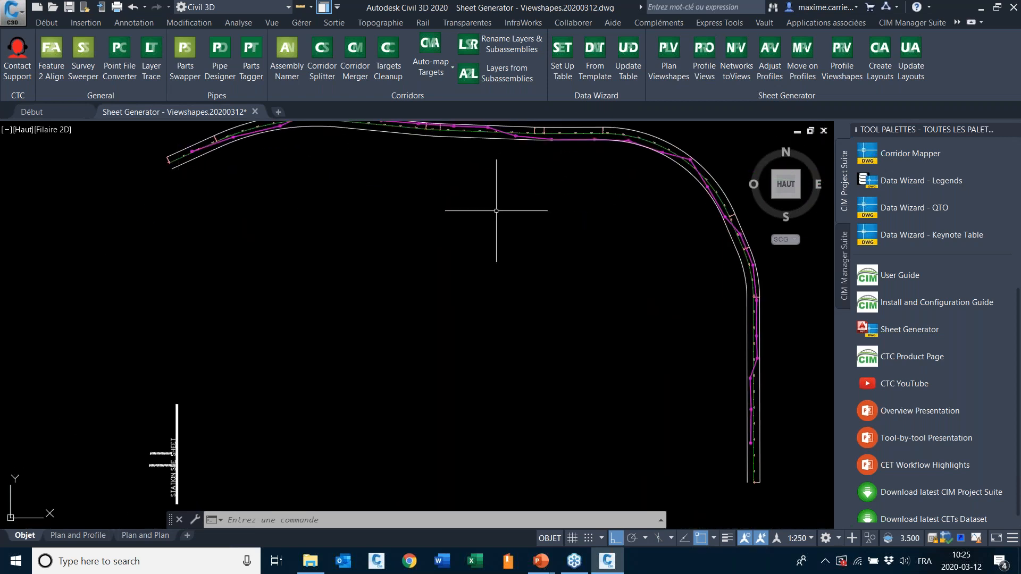
middle_drag(215, 211, 186, 266)
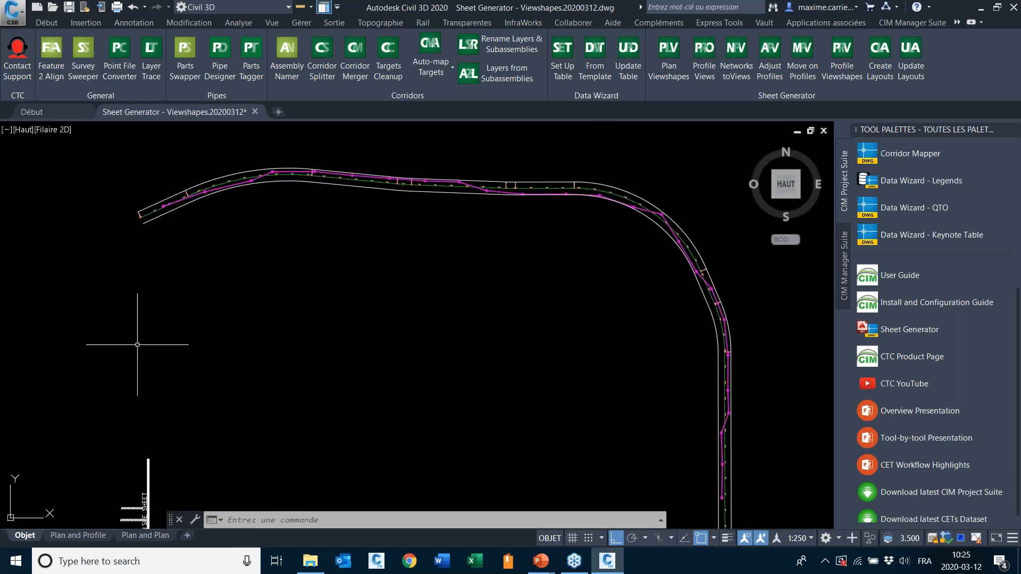
Display the Plan and Profile layout and inspect its upper and lower rectangular frames by selecting each one.
click(79, 535)
middle_drag(312, 350, 441, 374)
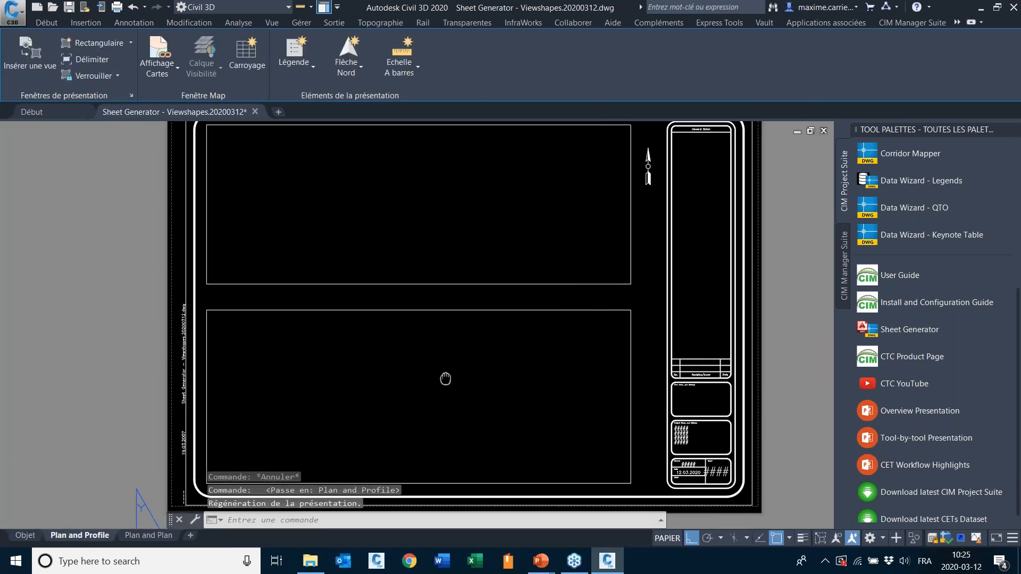
click(631, 183)
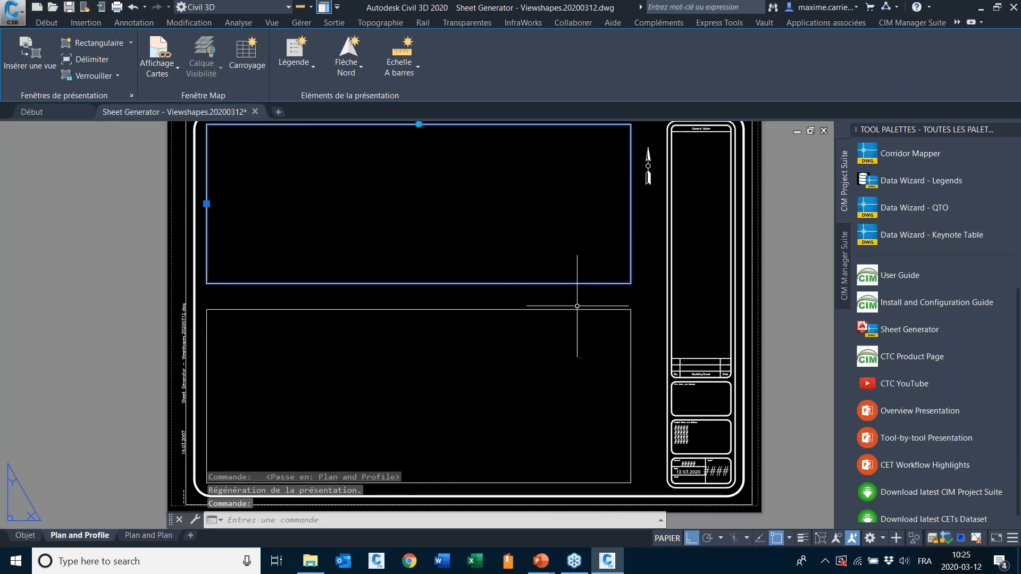
key(Escape)
click(561, 311)
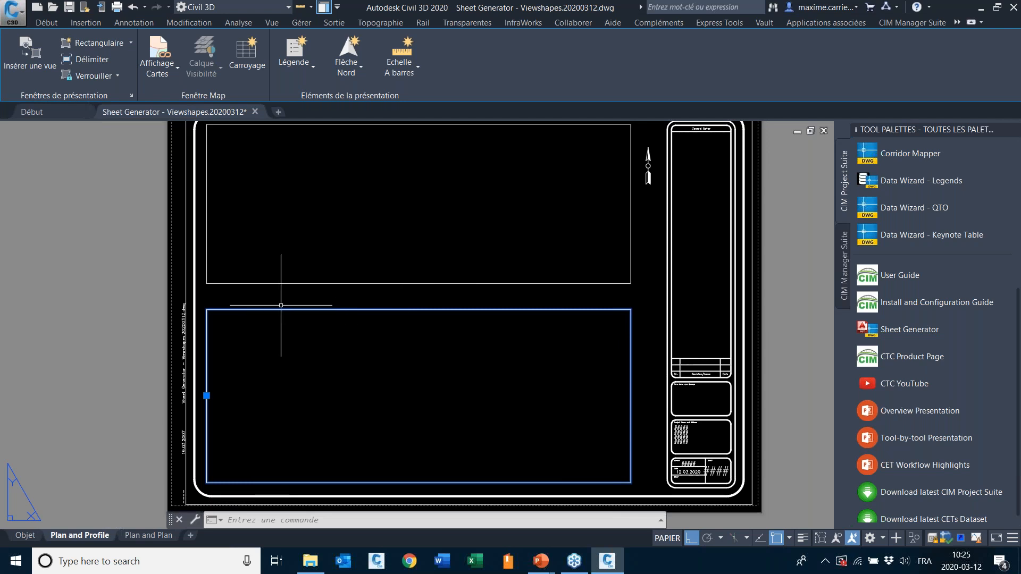
key(Escape)
click(239, 284)
middle_drag(329, 217, 333, 237)
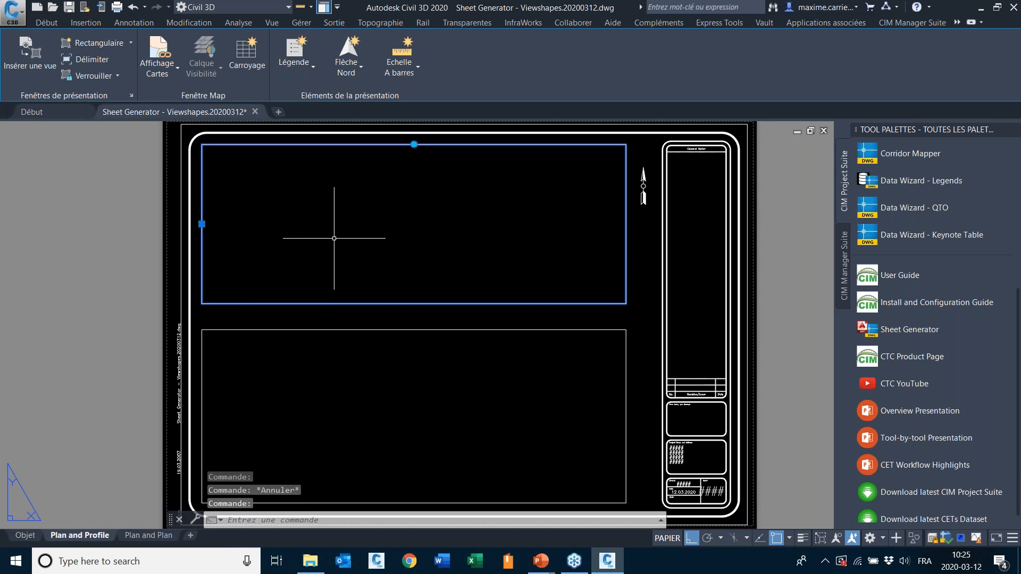
Check the block properties of the upper plan frame and the lower profile frame in the Plan and Profile layout.
click(27, 535)
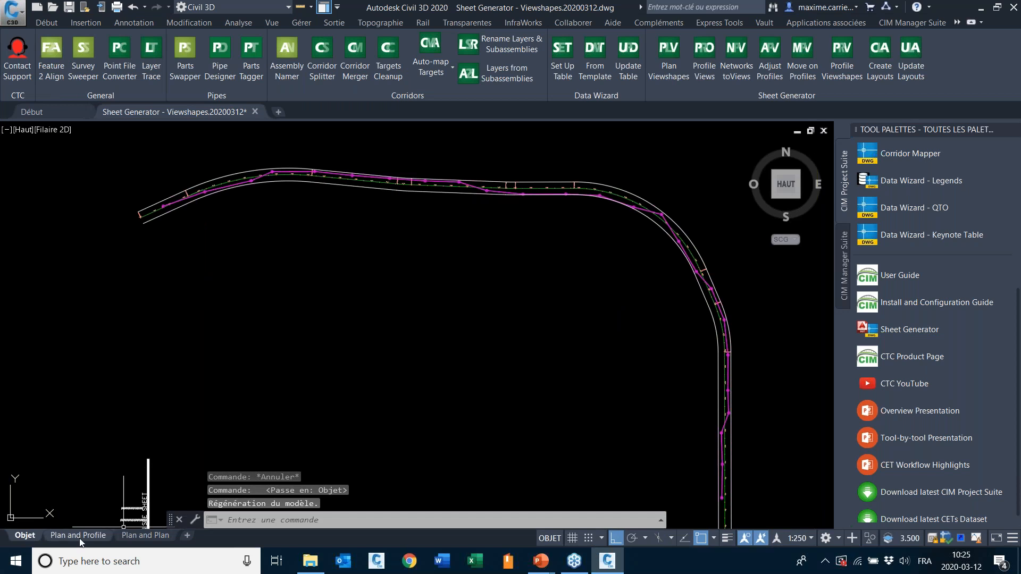
click(78, 535)
click(325, 301)
right_click(385, 273)
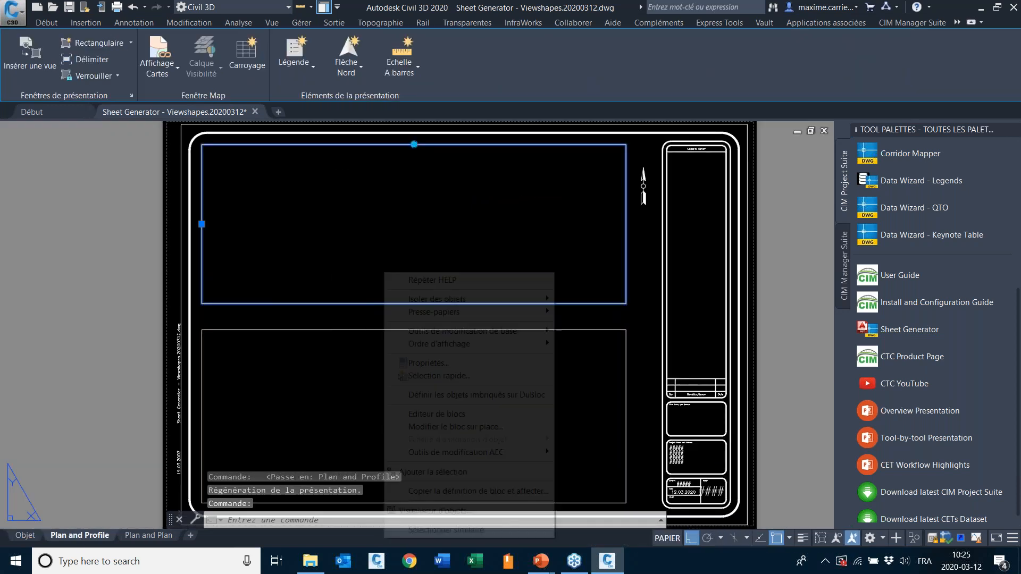
click(454, 366)
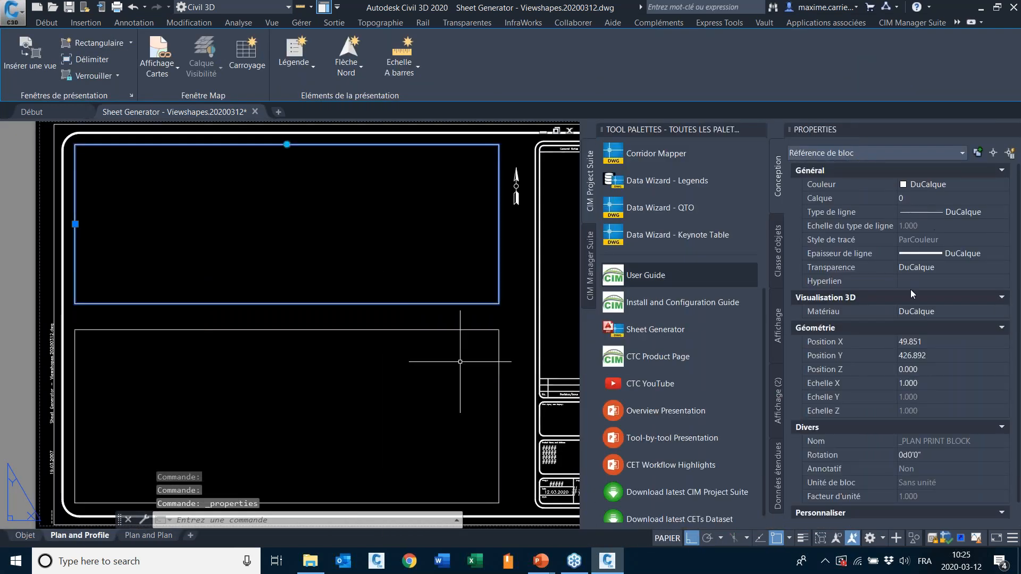
key(Escape)
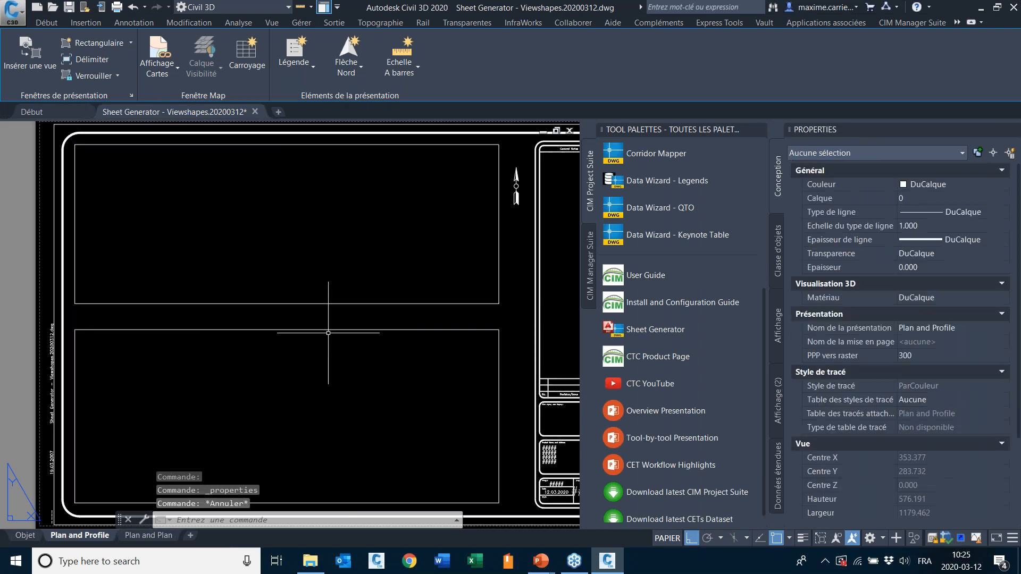
click(327, 329)
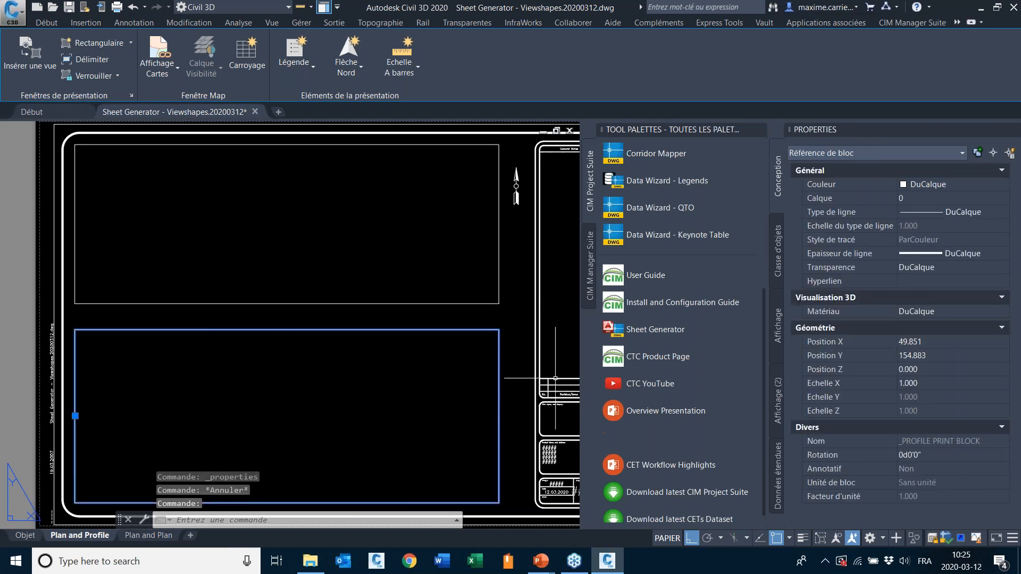
key(Escape)
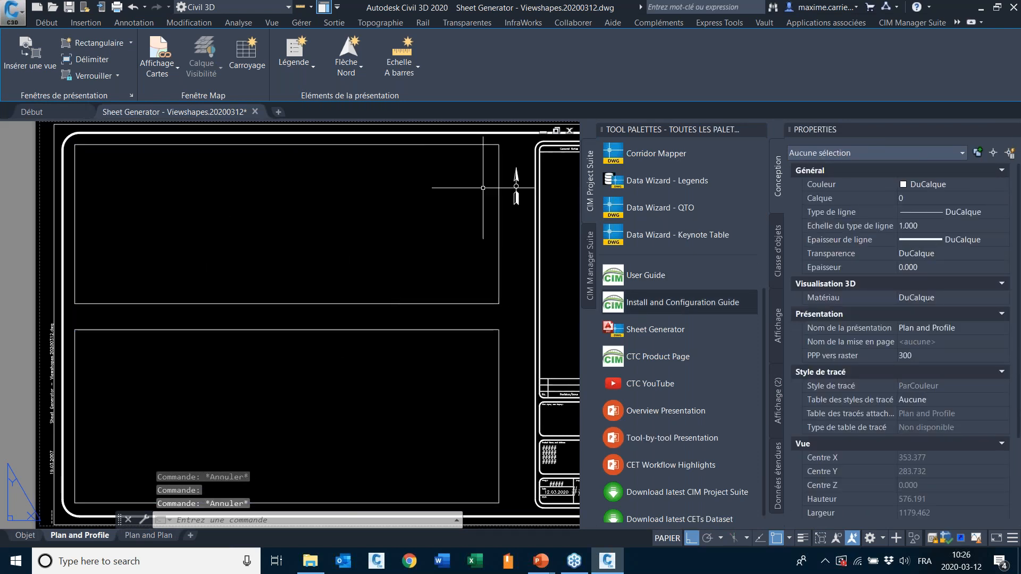
click(1013, 130)
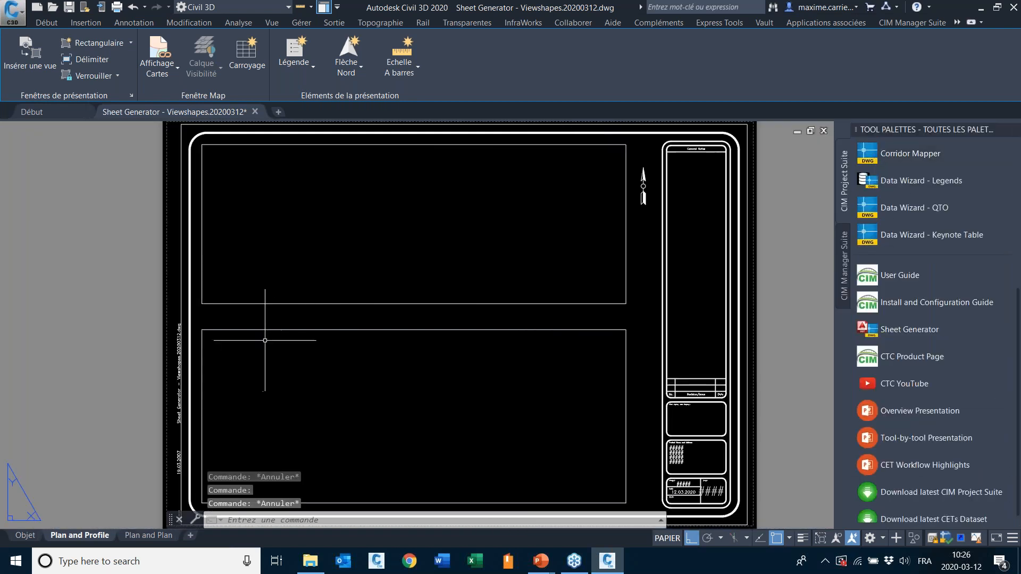
Return to model space and examine the Timber Path alignment around its start and along its curve.
click(24, 536)
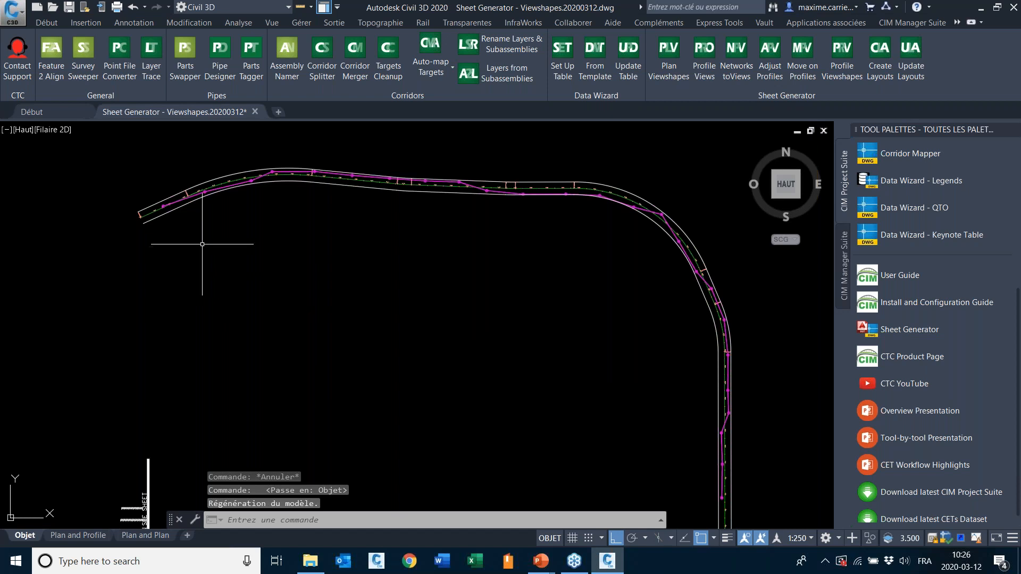
middle_drag(210, 216, 412, 285)
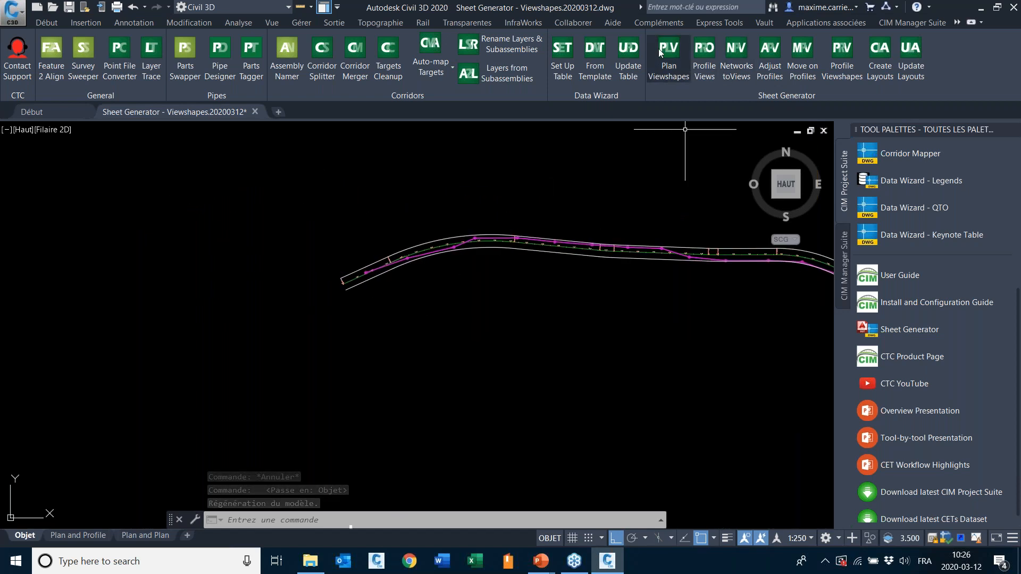
middle_drag(510, 277, 330, 171)
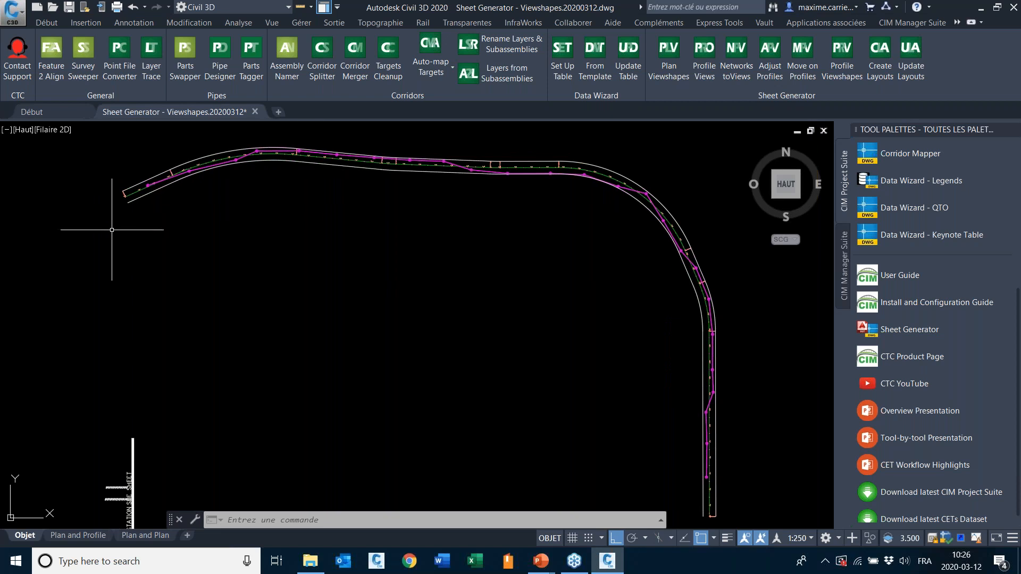
middle_drag(264, 196, 270, 222)
scroll(260, 223, down, 2)
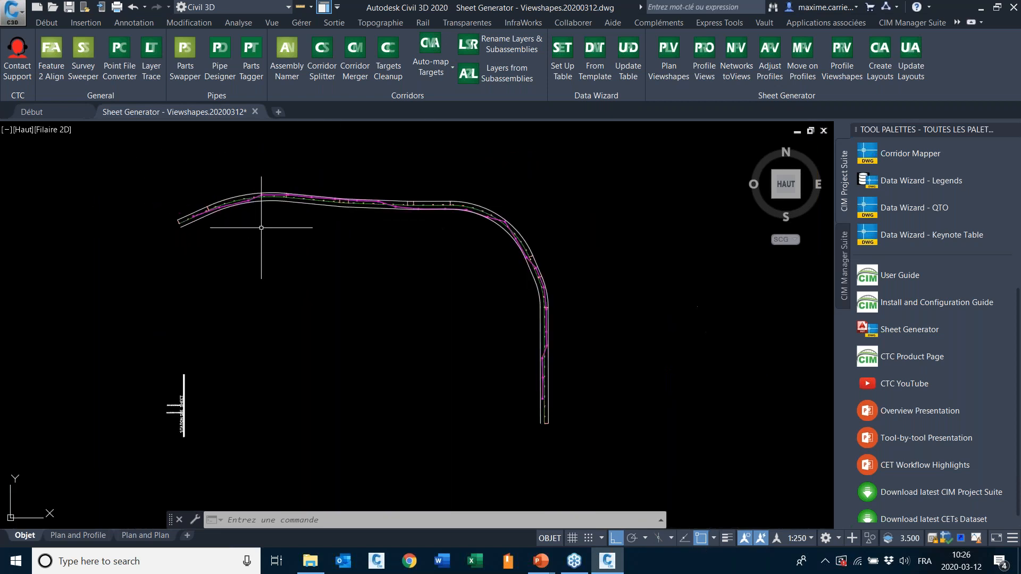
middle_drag(154, 200, 299, 301)
scroll(331, 283, up, 2)
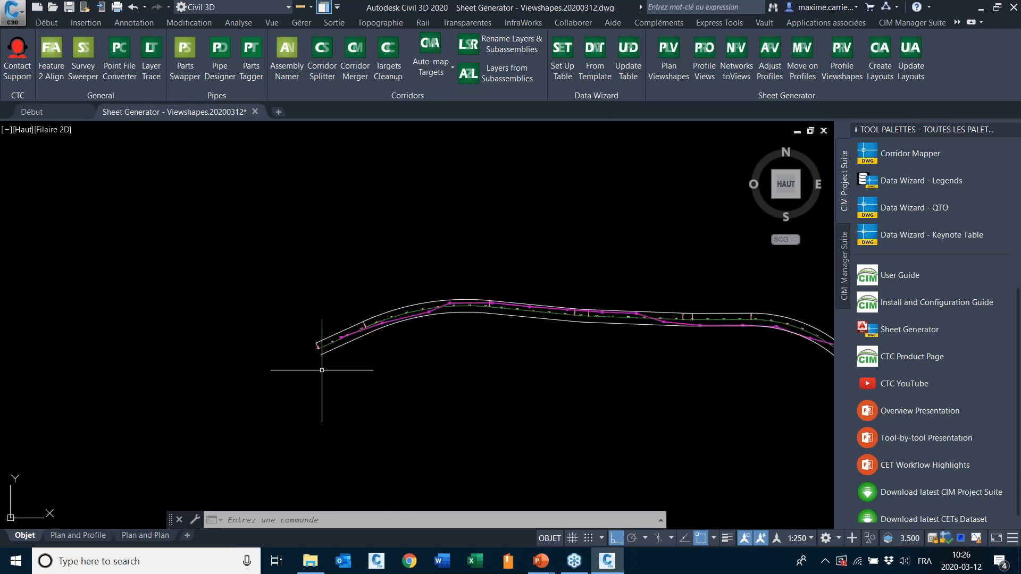
middle_drag(515, 283, 474, 282)
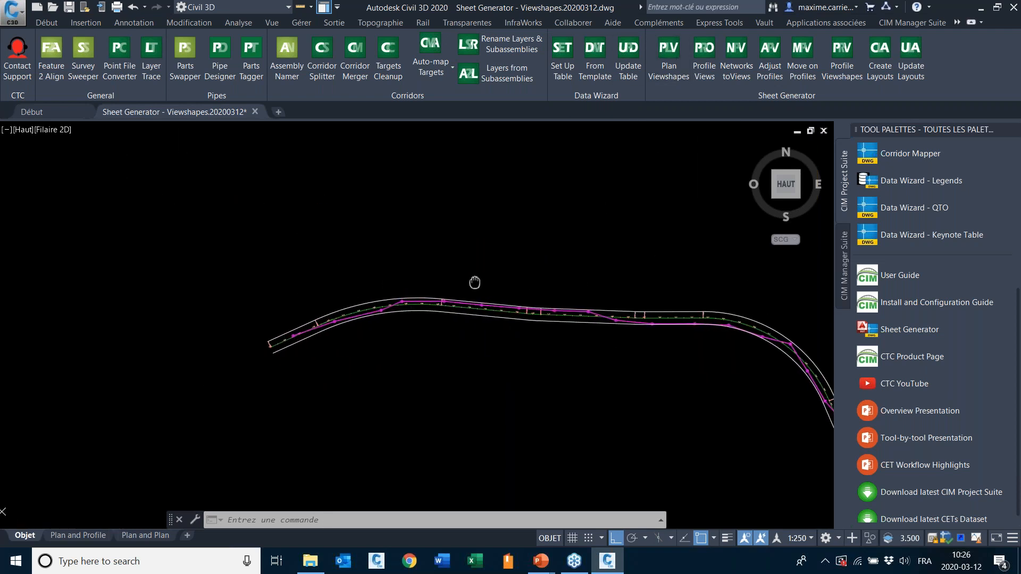
Start Plan Viewshapes for the Timber Path alignment and pick station 1+050.00 on it as the end station.
click(668, 50)
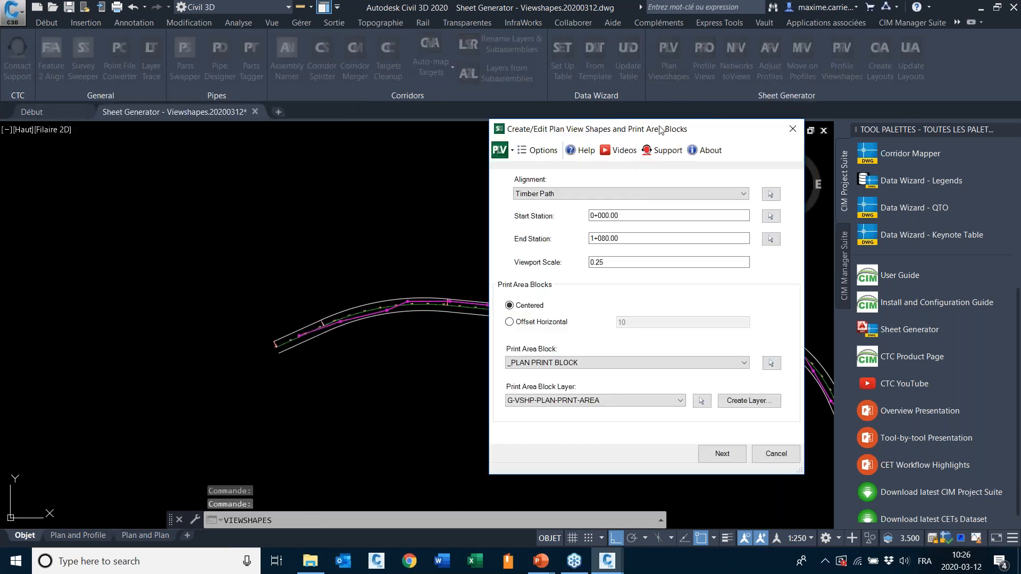
drag(659, 129, 643, 30)
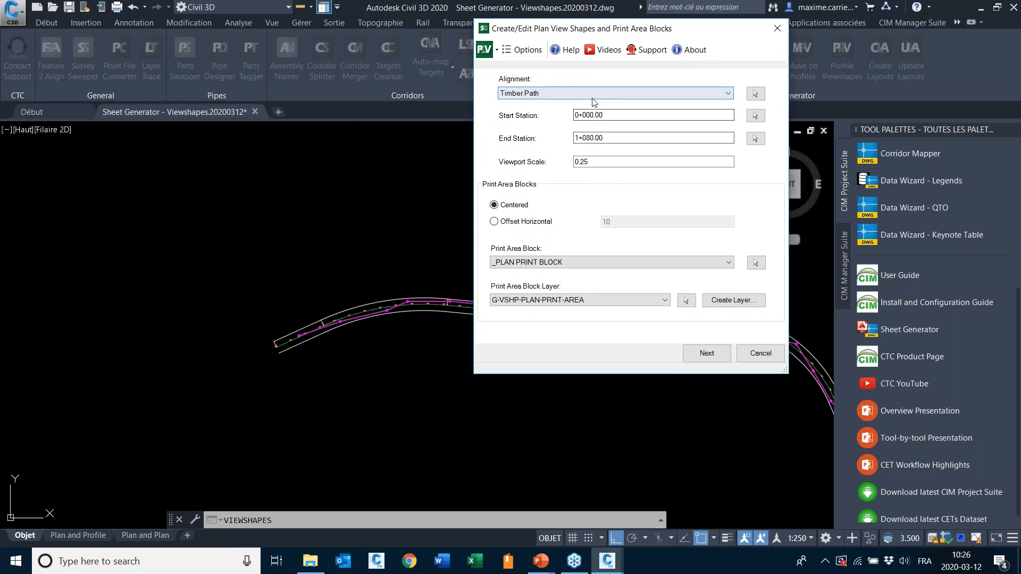
click(755, 138)
scroll(585, 356, up, 4)
scroll(622, 378, up, 10)
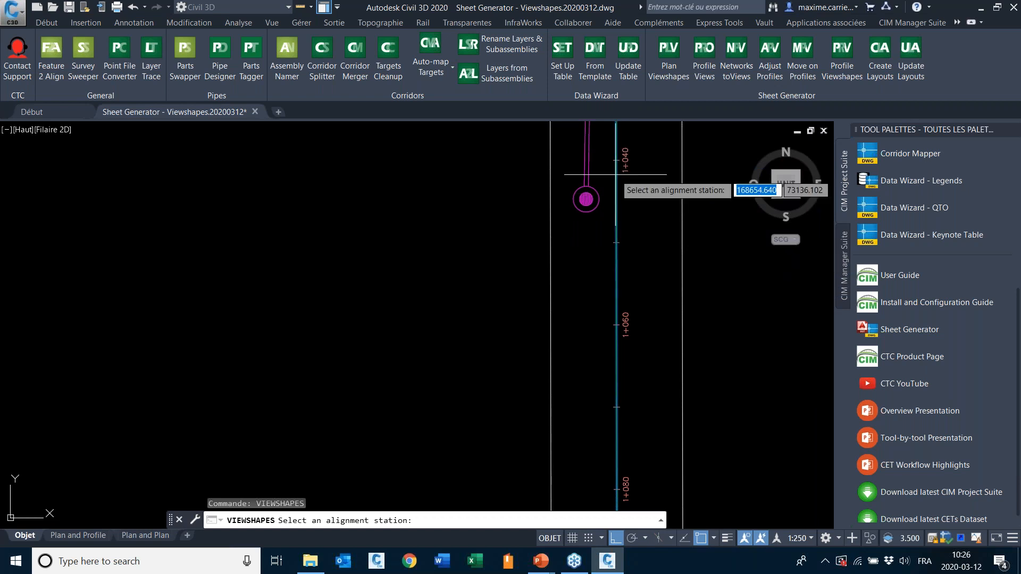
scroll(617, 244, up, 1)
click(617, 244)
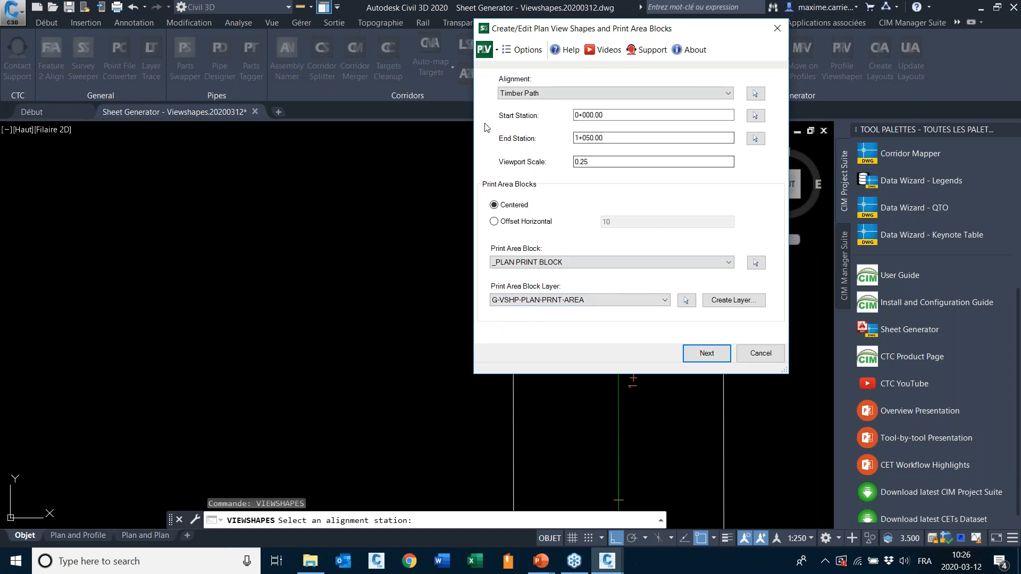
Enter 0.25 as the viewport scale and continue to the match line and viewshape settings.
click(615, 162)
drag(616, 162, 553, 165)
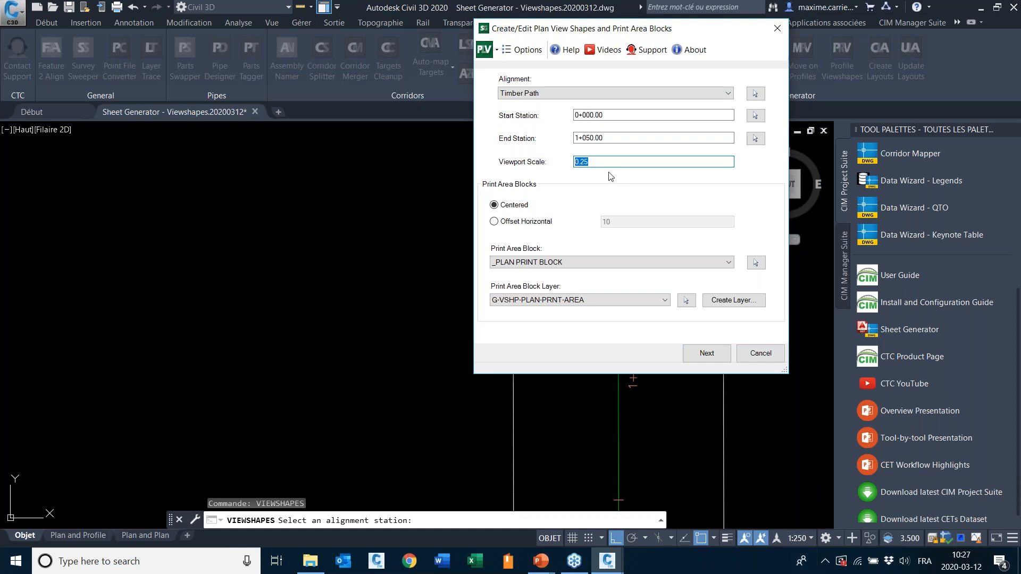
text(0.)
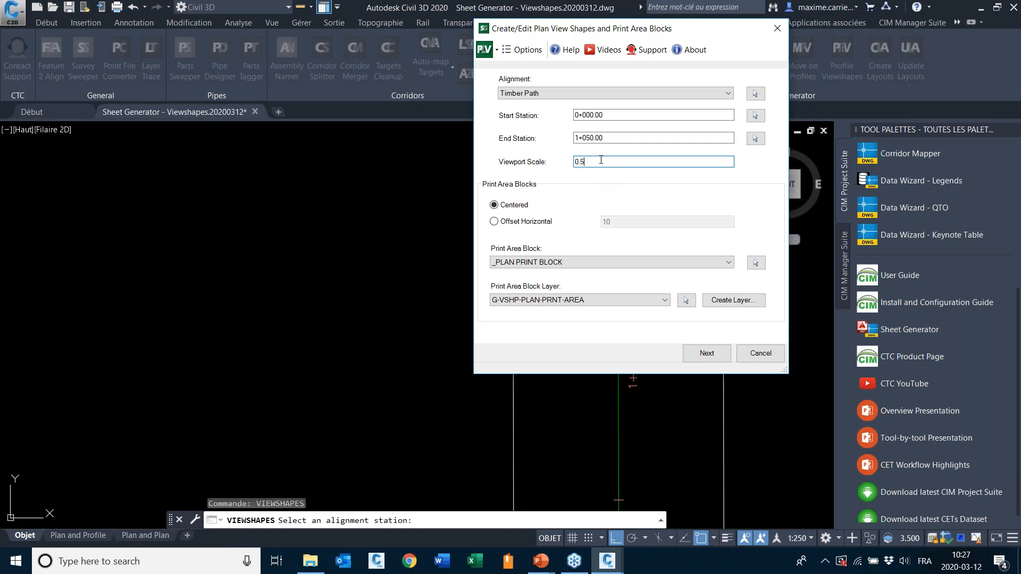
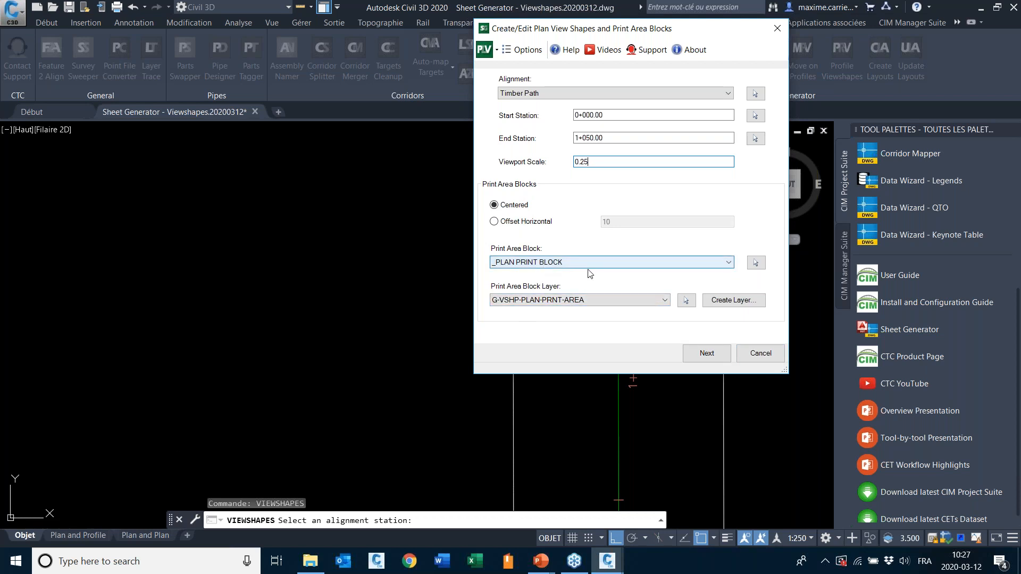
click(697, 356)
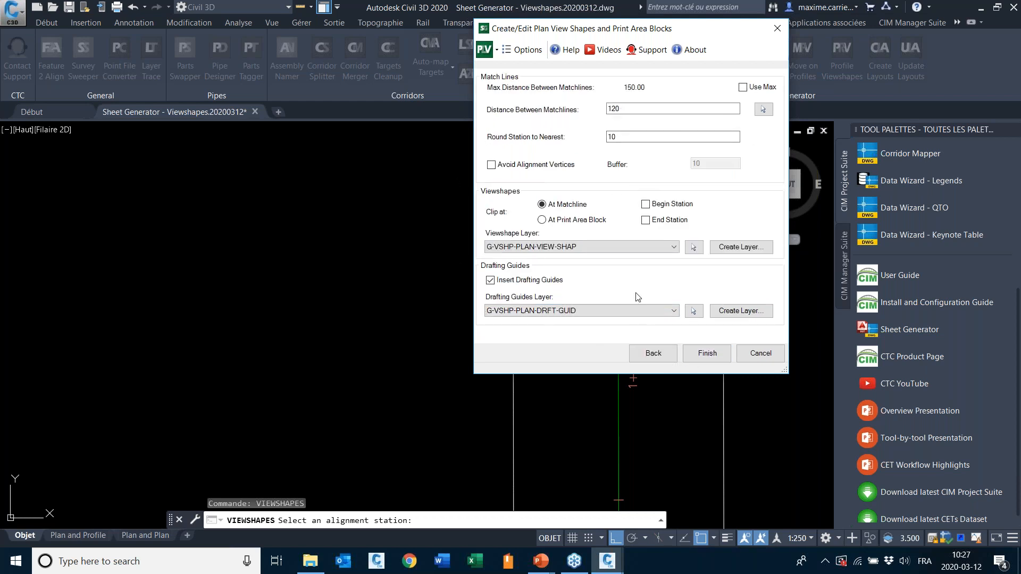
mouse_move(624, 29)
mouse_down()
mouse_move(345, 51)
mouse_move(330, 68)
mouse_up()
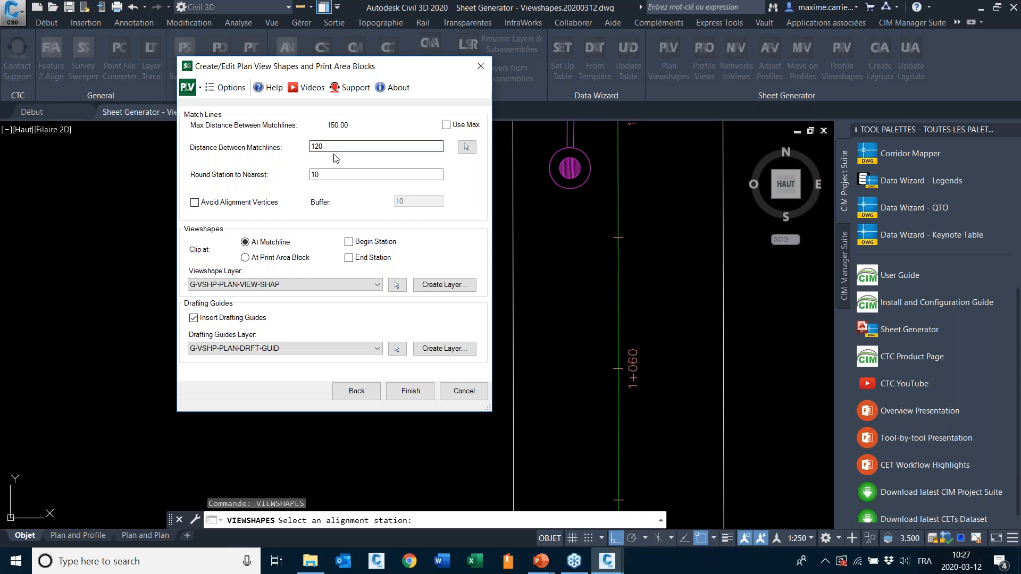
Try defining the distance between matchlines by picking two points in the drawing near the alignment's end.
drag(339, 149, 293, 146)
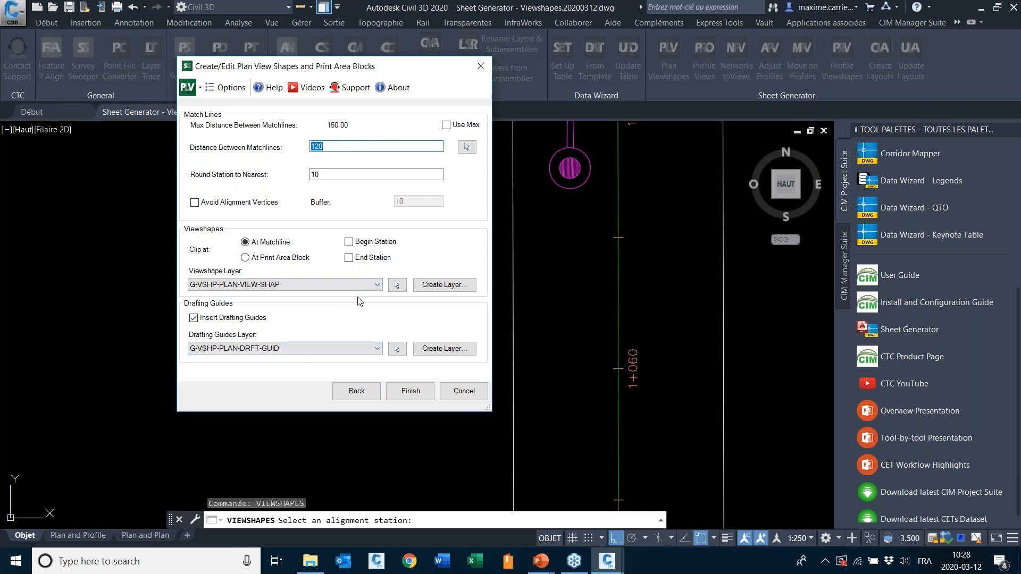
click(332, 149)
click(467, 147)
click(455, 195)
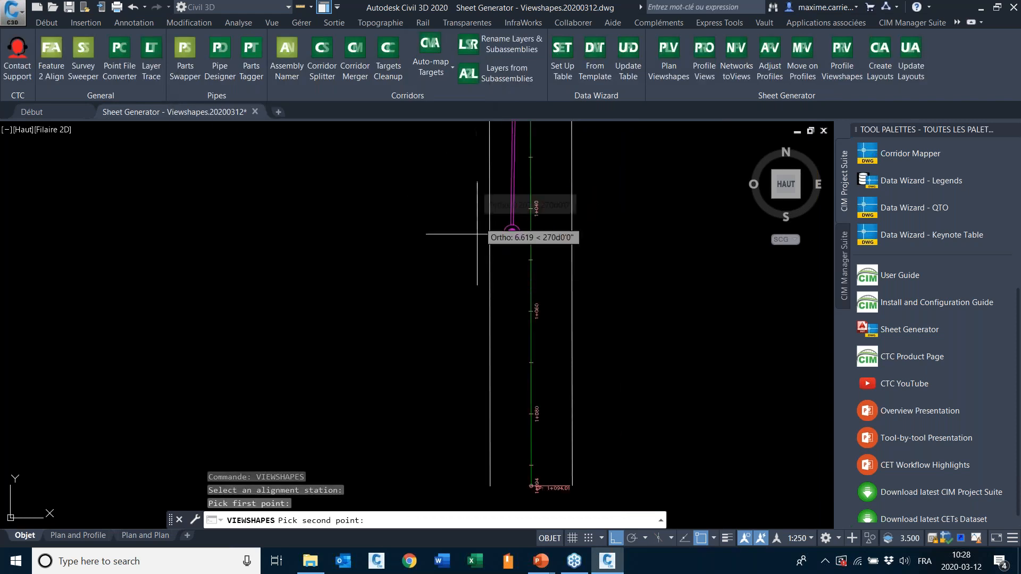
click(489, 420)
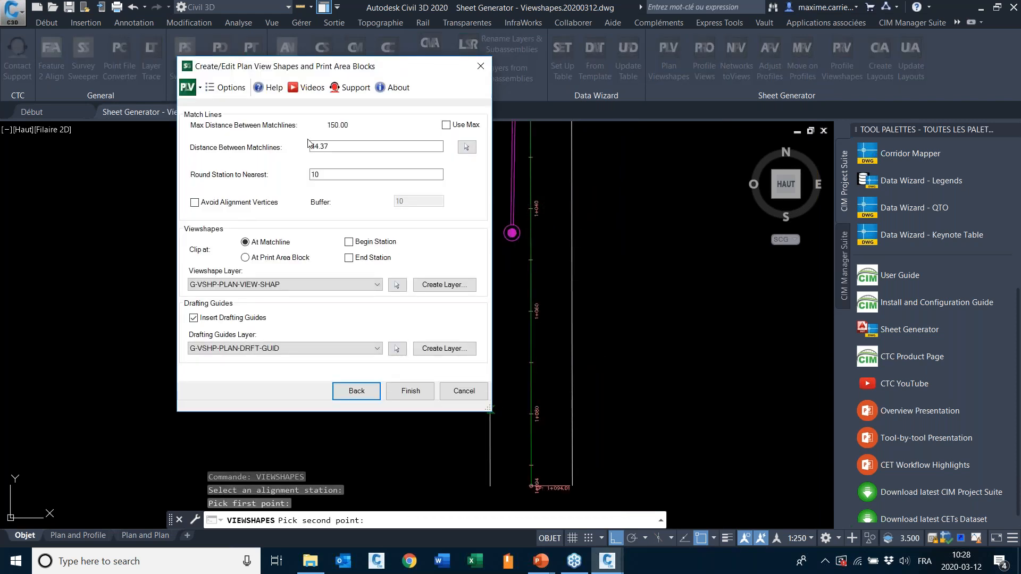
Set the distance between matchlines to 120 and generate the plan viewshapes along Timber Path.
drag(337, 175, 298, 174)
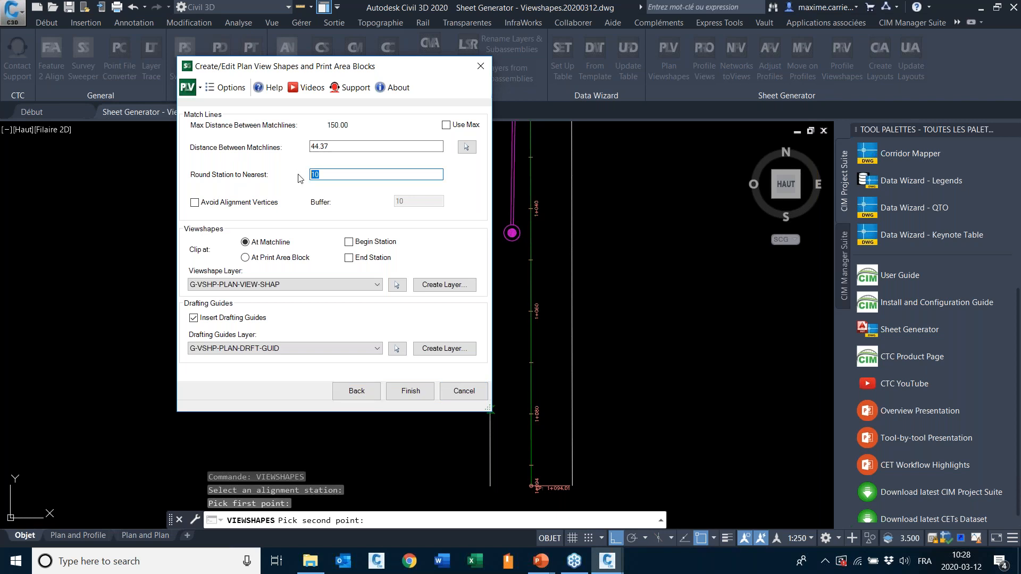
drag(332, 147, 268, 155)
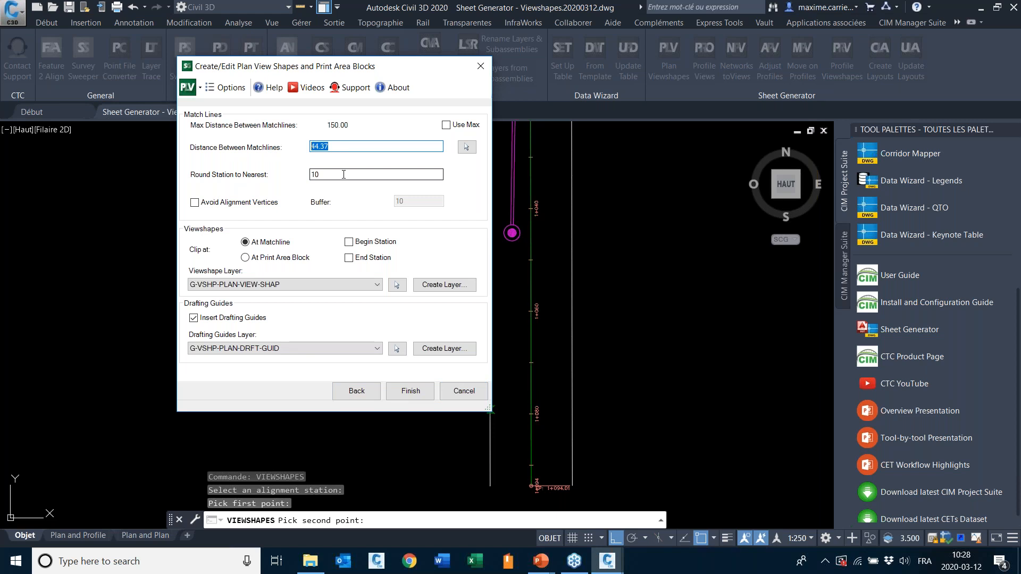
text(120)
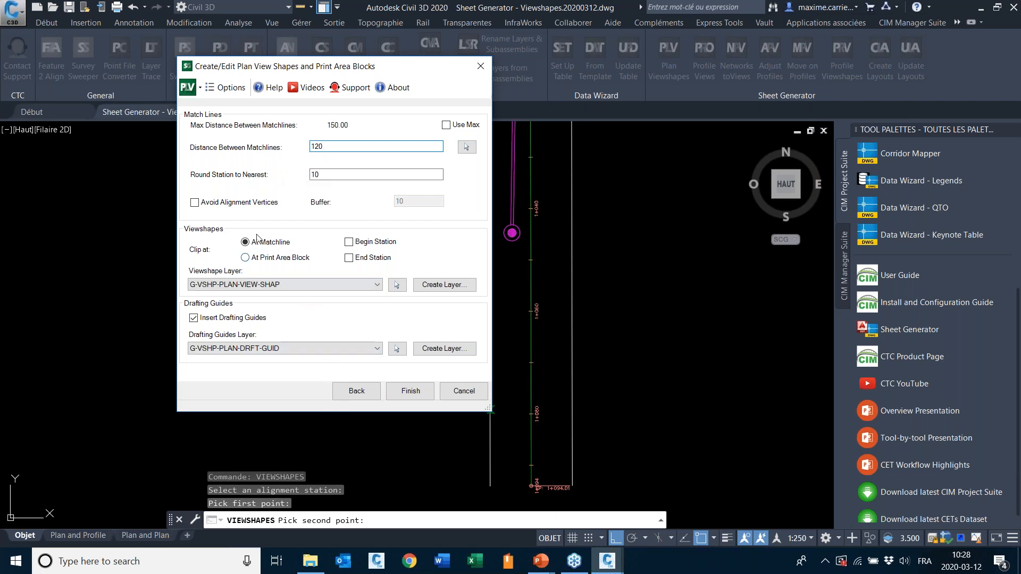
click(410, 391)
Examine the generated viewshapes and matchlines from the start of Timber Path to its curve.
scroll(474, 369, down, 8)
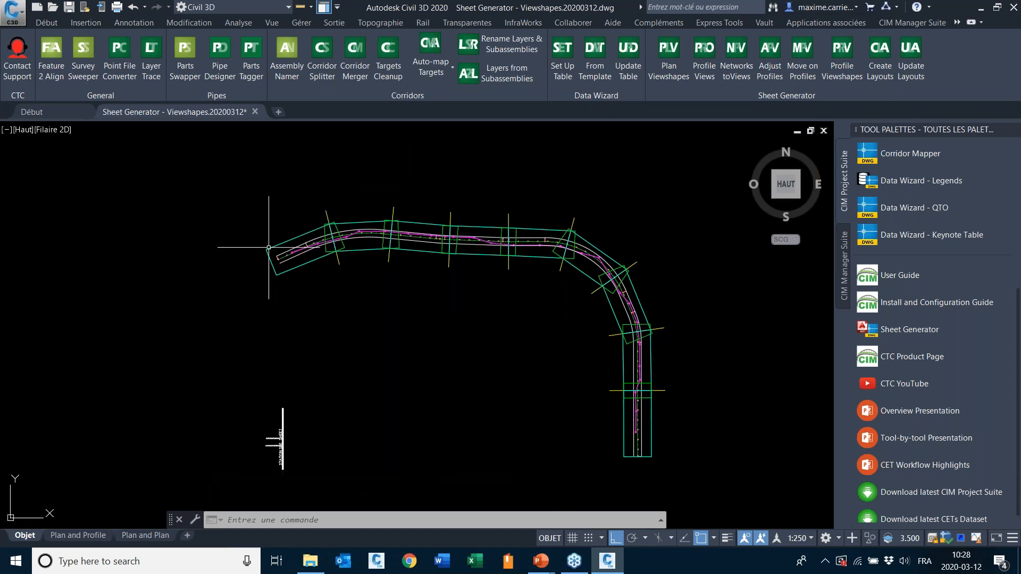
scroll(271, 250, up, 6)
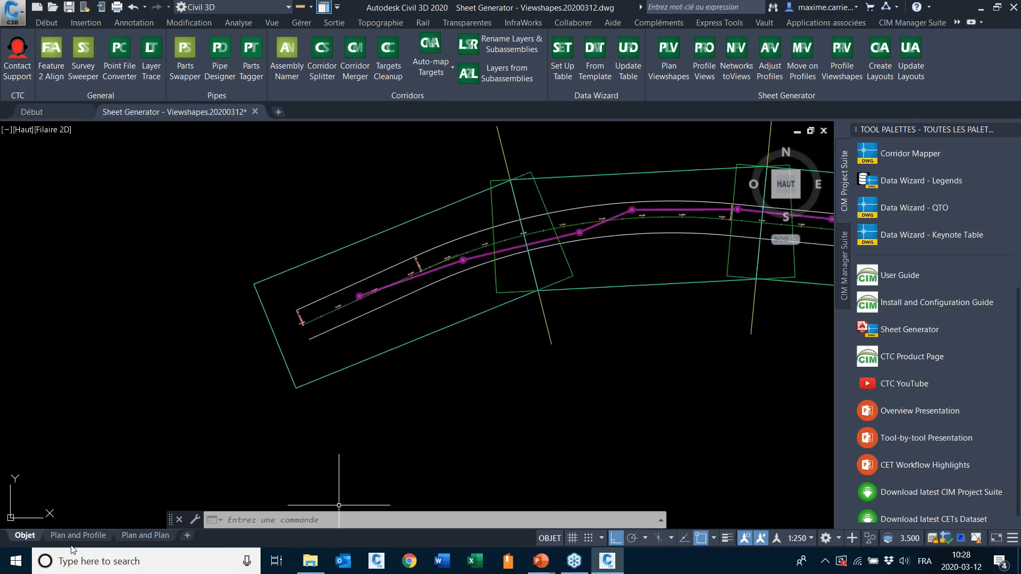
scroll(498, 281, down, 2)
middle_drag(593, 321, 438, 319)
scroll(438, 319, down, 3)
scroll(646, 266, up, 5)
Inspect a matchline and the print area block at the curve, and compare the block with the plan frame in the Plan and Profile layout.
click(452, 167)
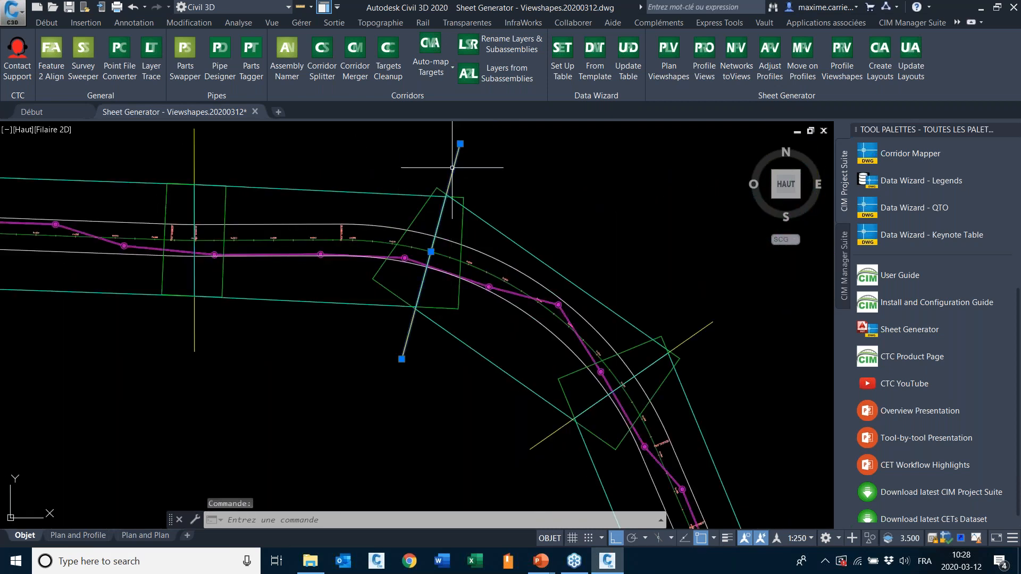
key(Escape)
click(476, 216)
key(Escape)
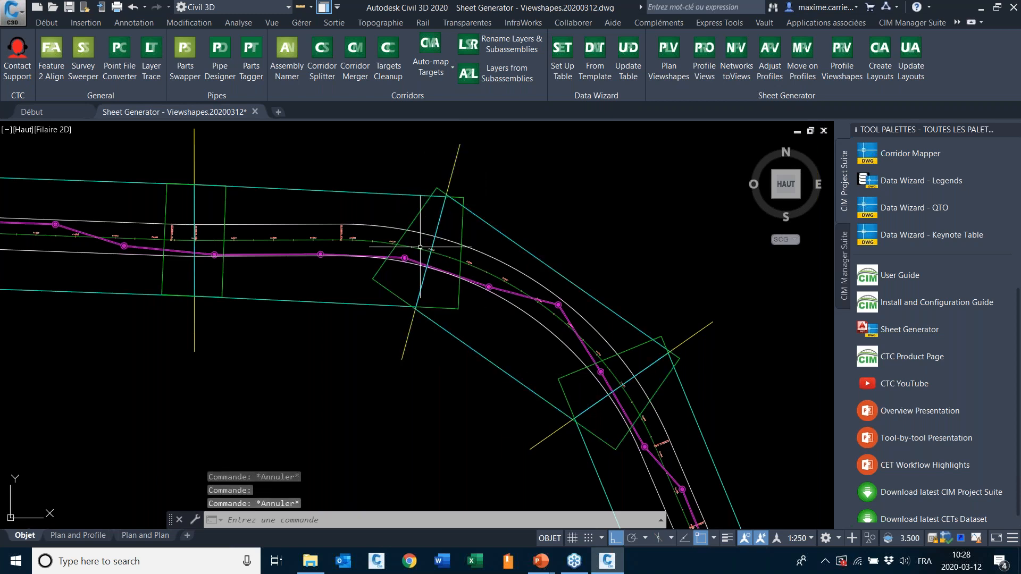
click(421, 213)
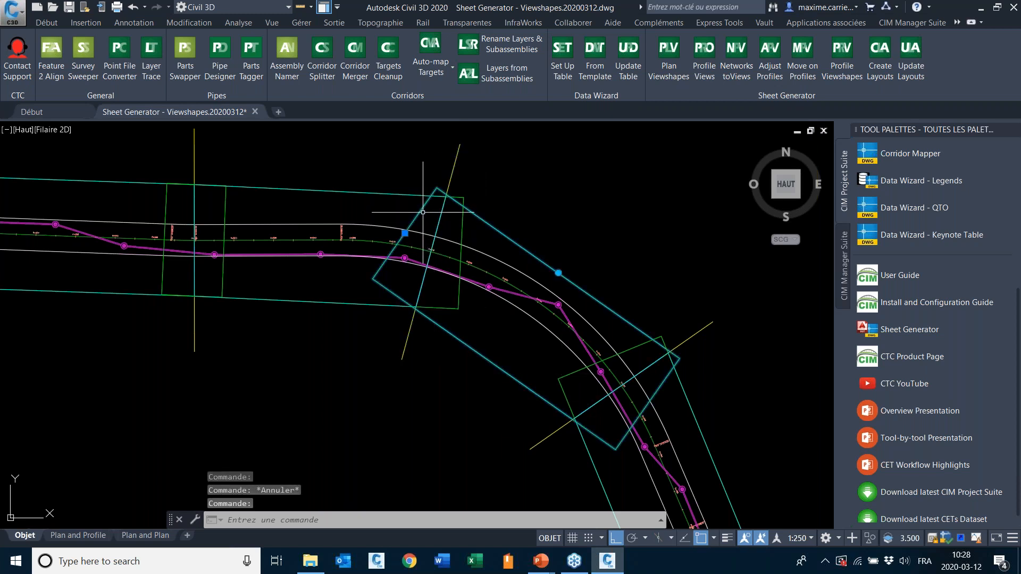
click(90, 534)
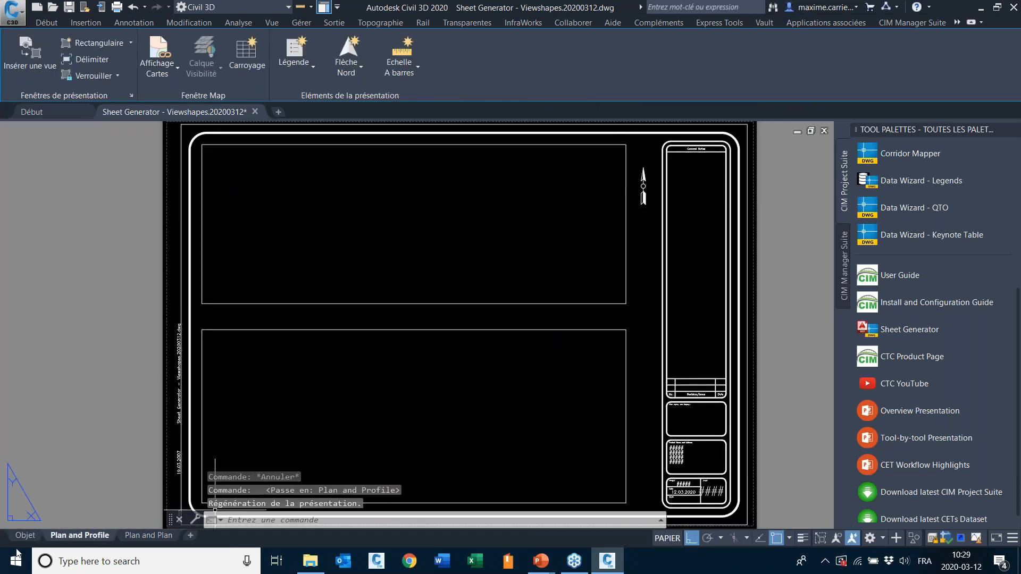
click(32, 538)
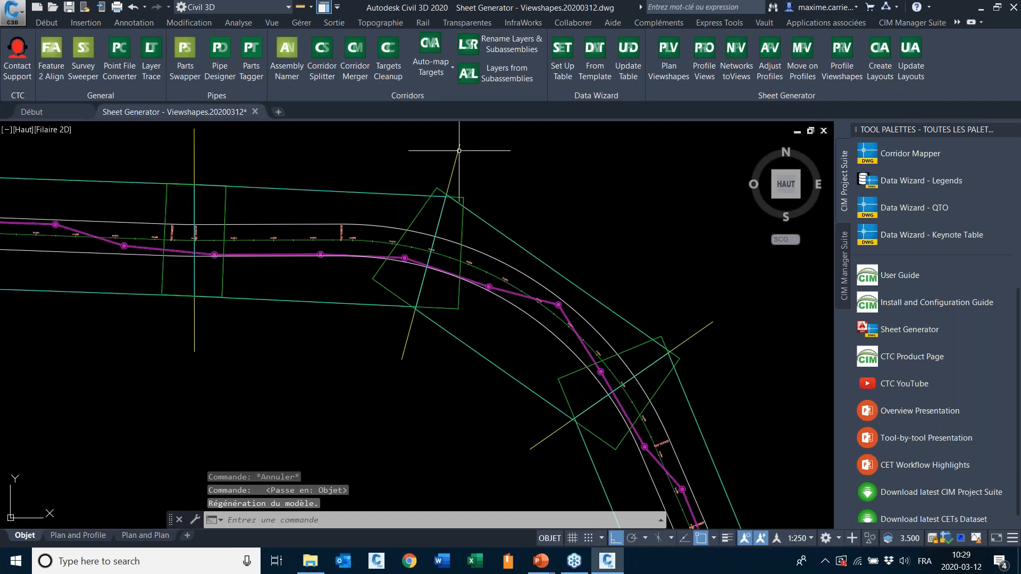
Inspect the matchline at the start of the curve and the plan viewshape that spans the curve.
click(459, 151)
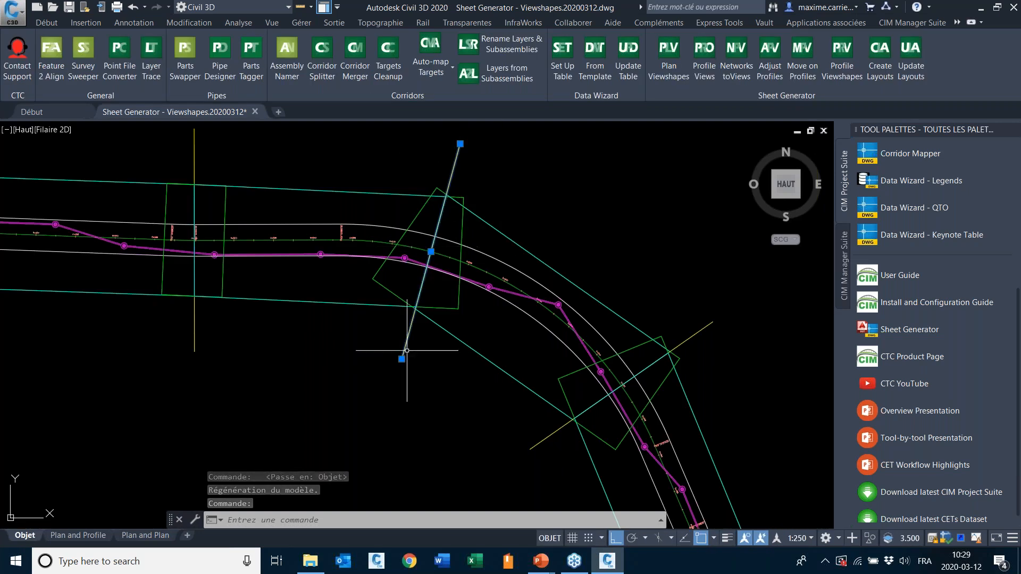
key(Escape)
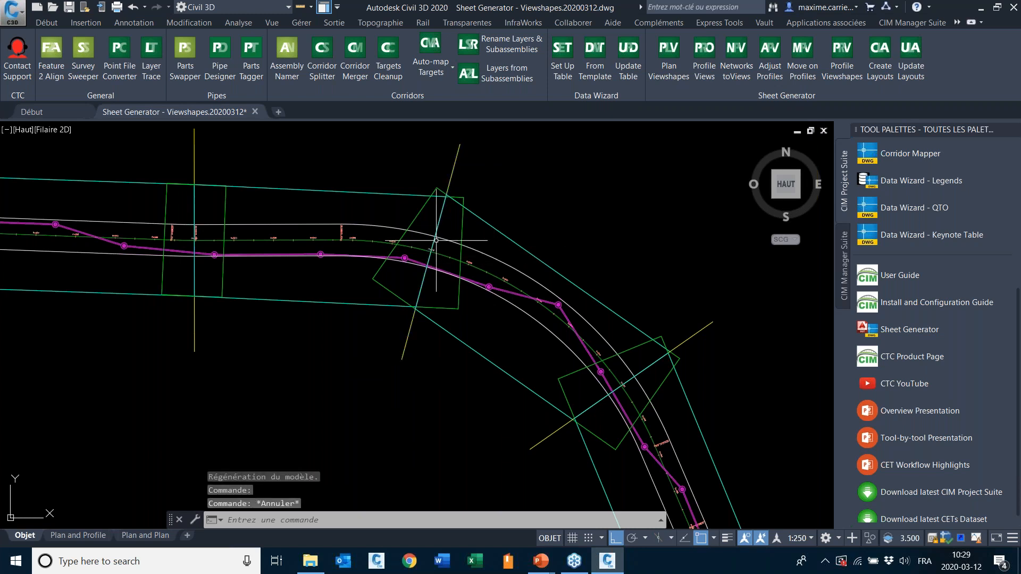
click(480, 218)
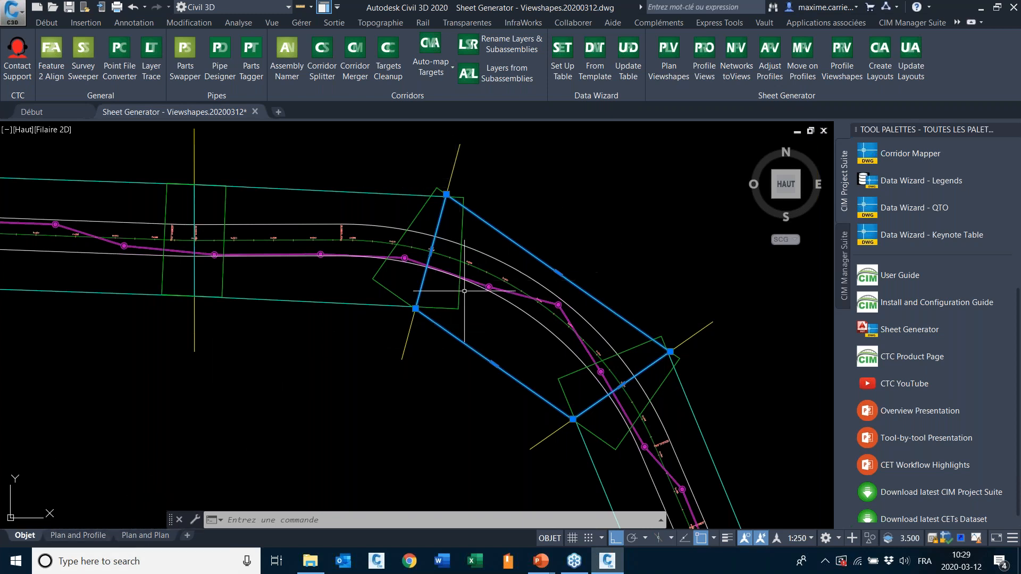
scroll(409, 237, down, 3)
key(Escape)
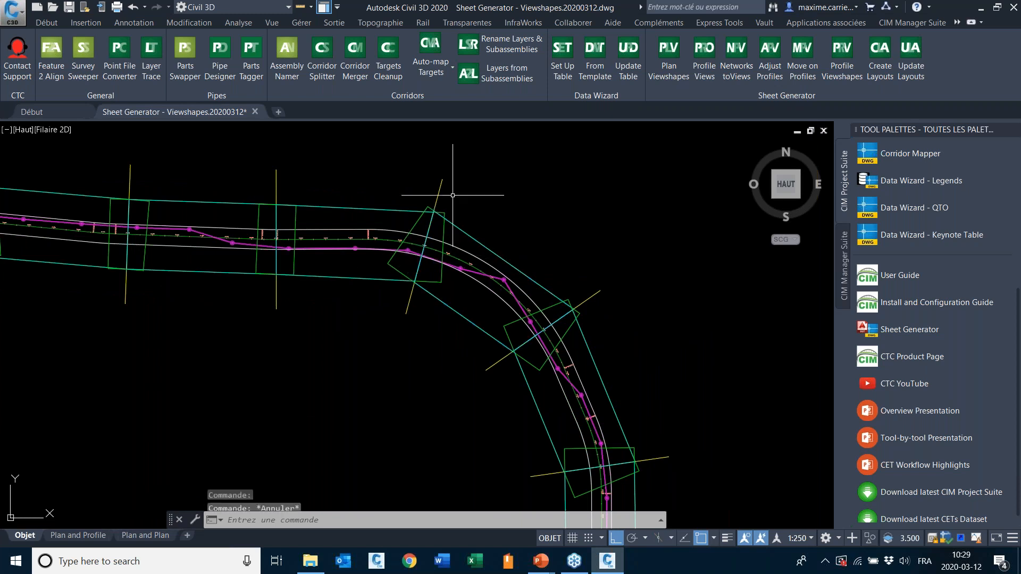
middle_drag(466, 379, 495, 334)
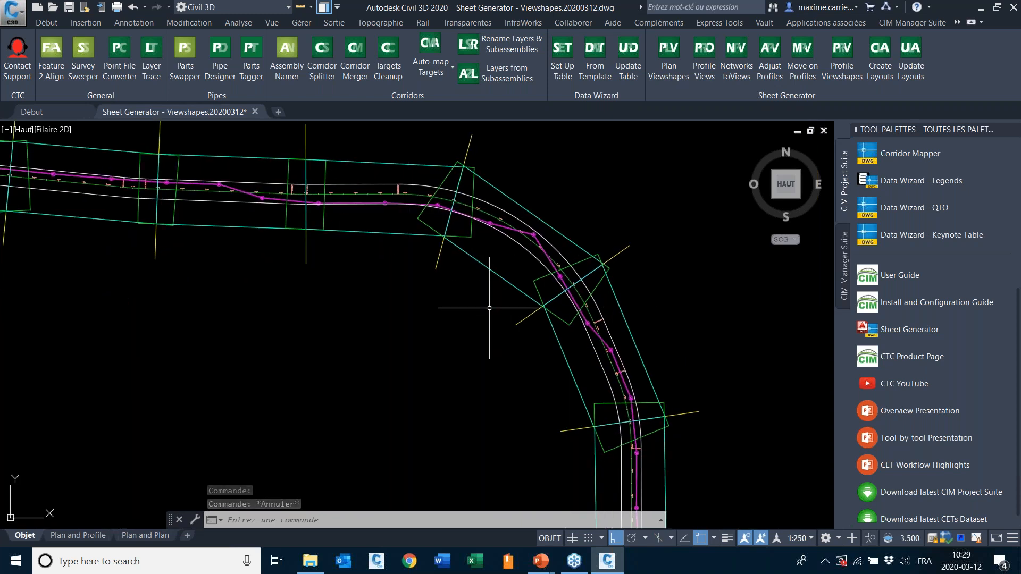
middle_drag(505, 247, 458, 237)
scroll(505, 202, up, 2)
scroll(499, 204, down, 2)
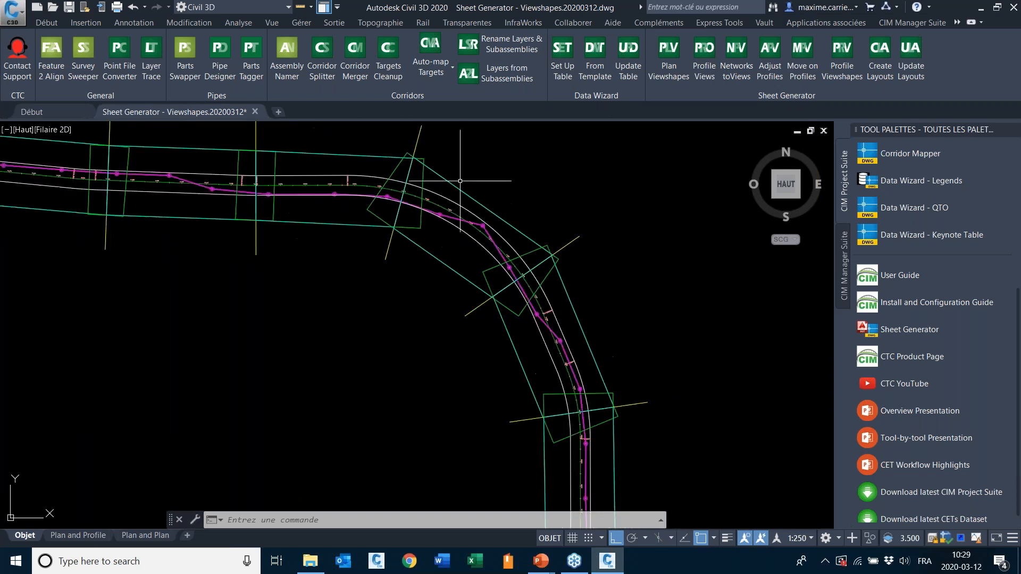
Move the curve's viewshape together with its print area block to a new position along the alignment, with ortho and object snap off.
click(488, 177)
click(453, 186)
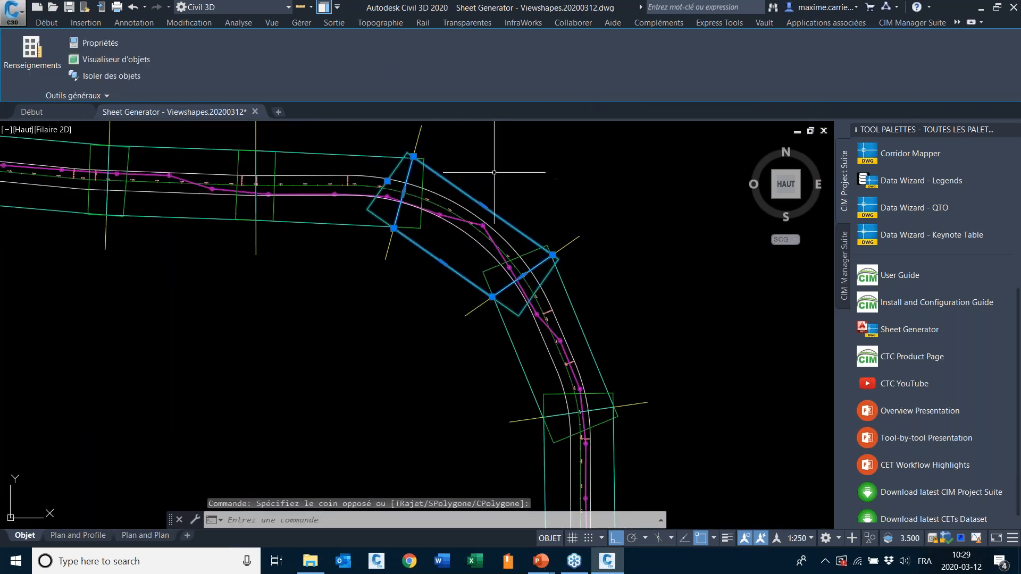
text(_MOVE)
key(Return)
click(563, 197)
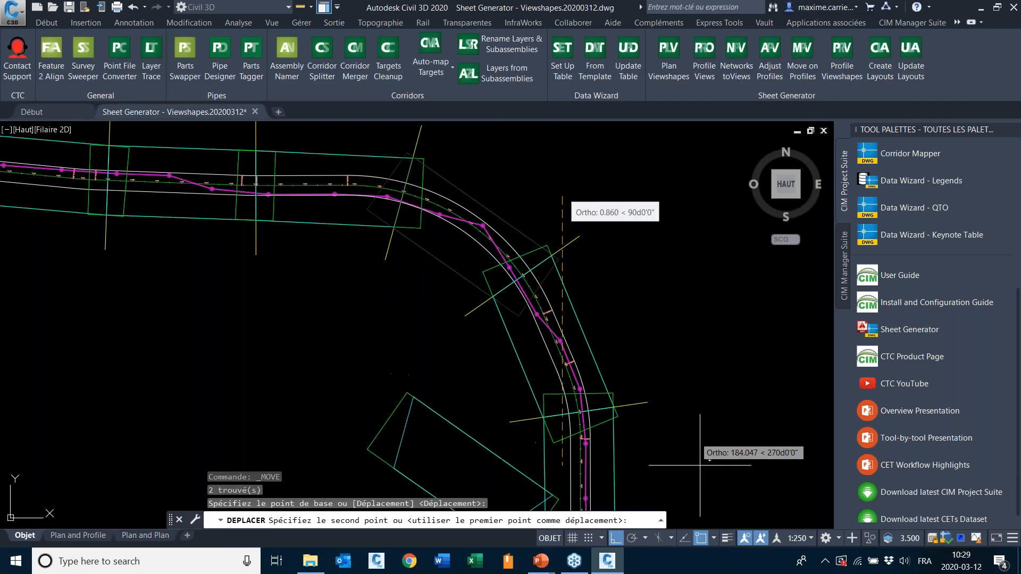
key(F8)
click(705, 539)
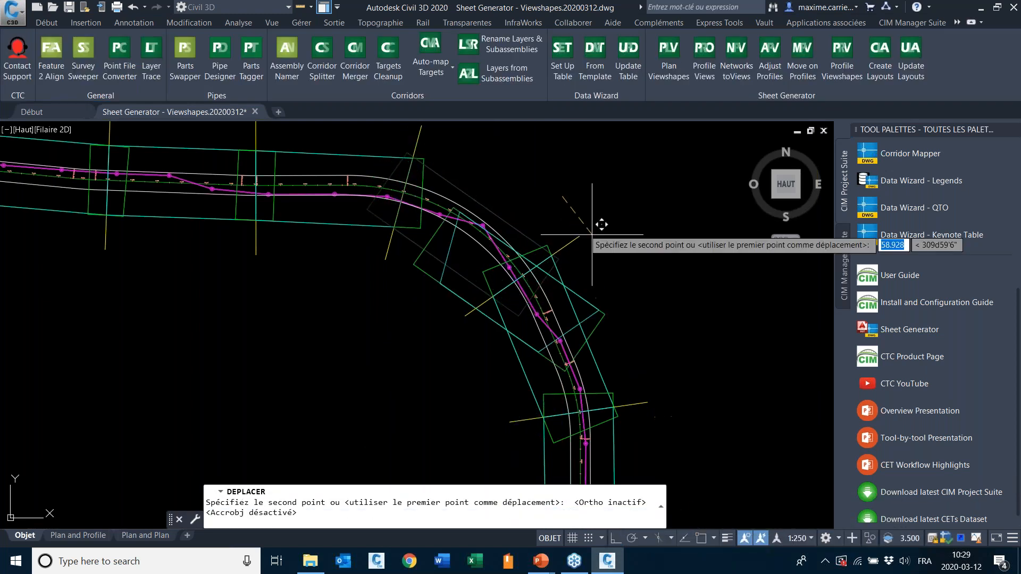
scroll(551, 206, up, 3)
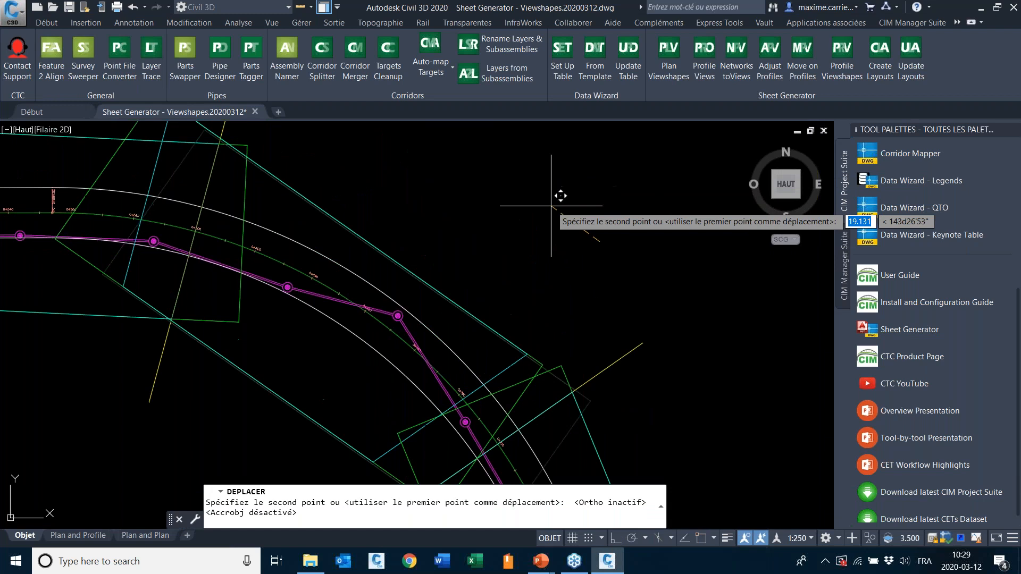
click(610, 217)
Turn object snap back on and stretch the moved viewshape's outer start corner to where the matchline meets the print area block's edge.
mouse_move(195, 254)
middle_down()
mouse_move(269, 273)
mouse_move(337, 308)
middle_up()
click(379, 159)
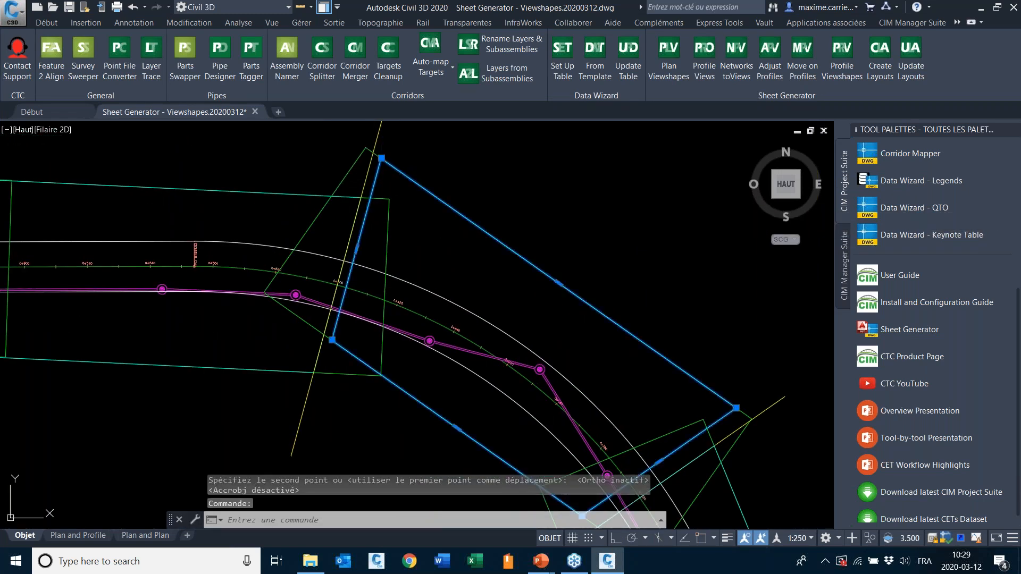
click(381, 158)
click(702, 539)
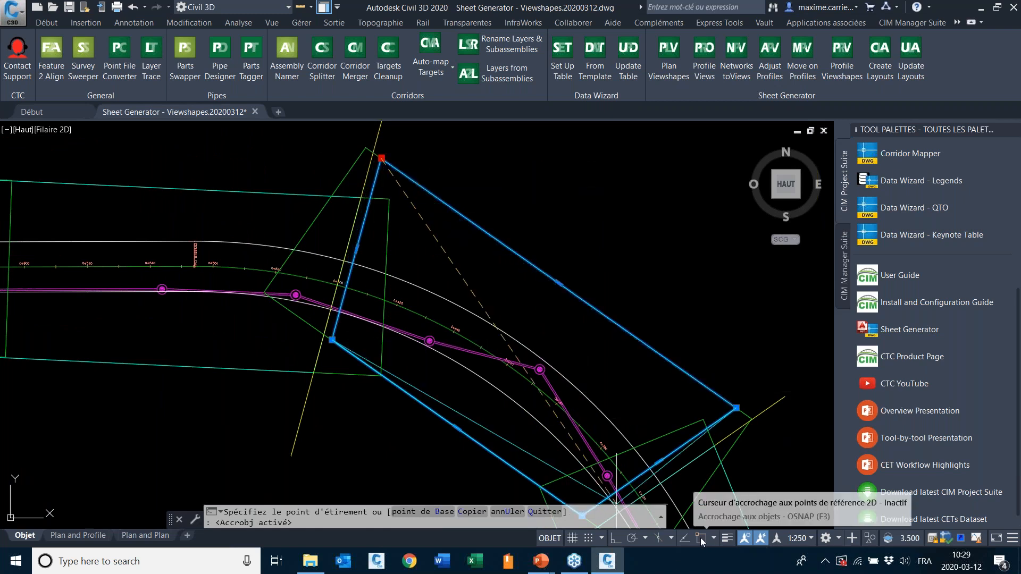
click(374, 153)
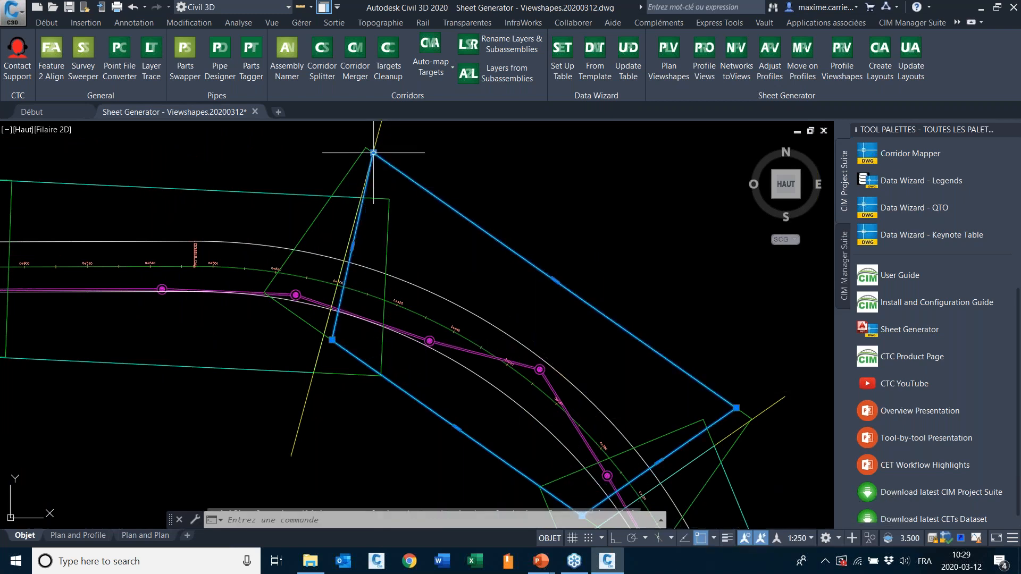
Stretch the viewshape's inner start corner and both end corners onto the print area block's edges at the matchlines.
click(332, 339)
middle_drag(503, 401, 416, 245)
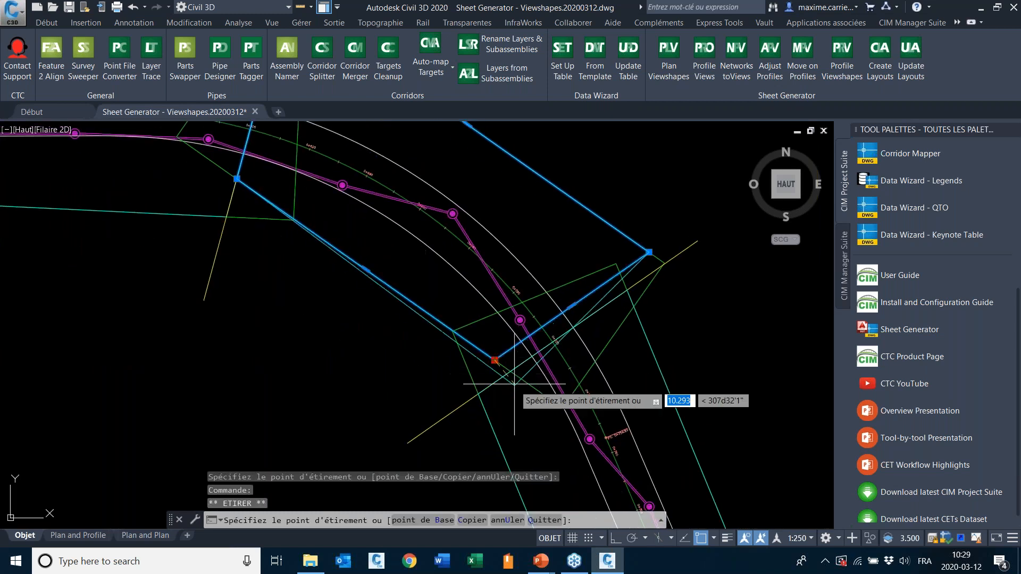
click(513, 382)
scroll(638, 261, up, 5)
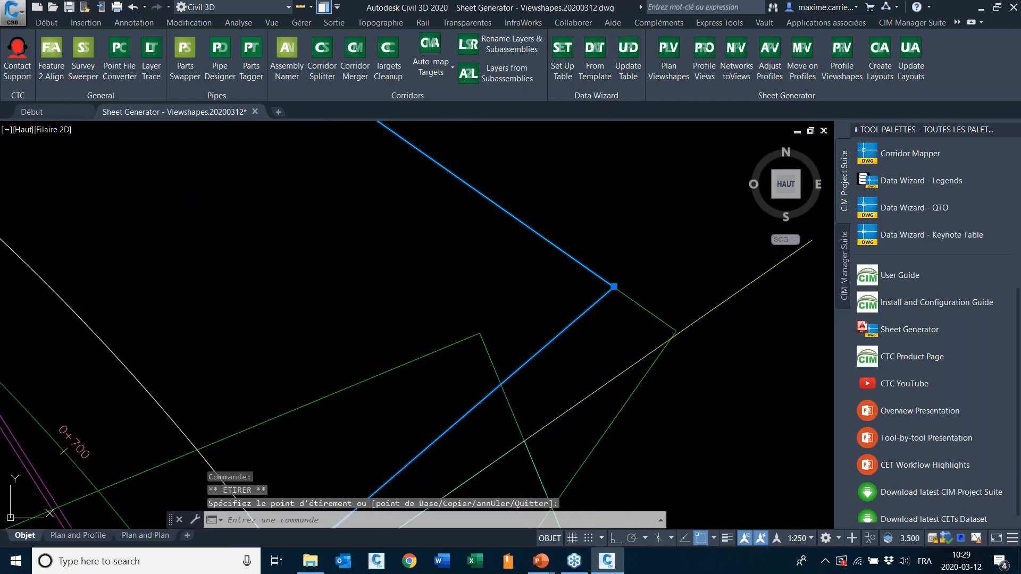
click(613, 287)
click(676, 330)
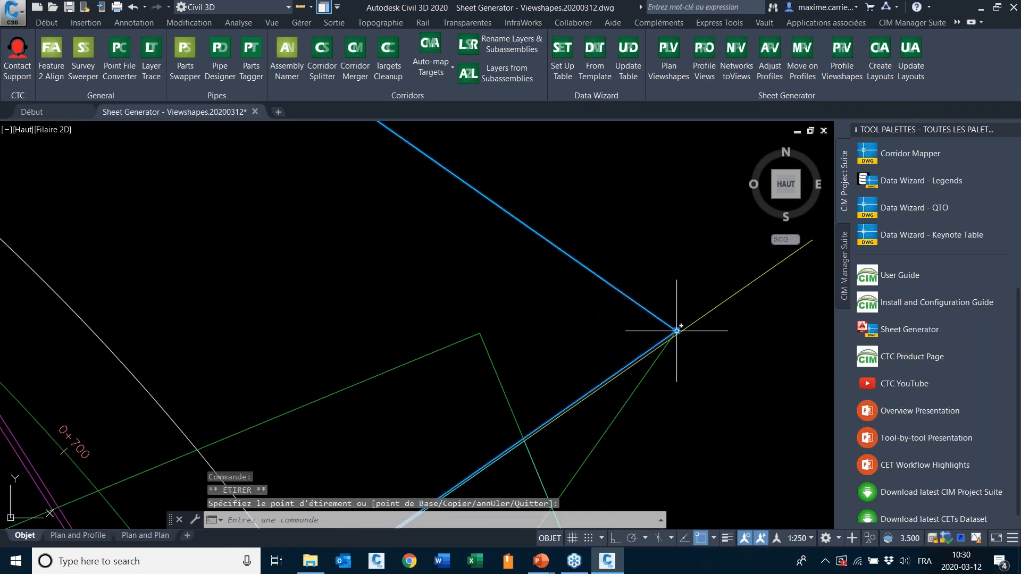
right_click(677, 331)
click(688, 341)
mouse_move(676, 331)
click(716, 364)
scroll(673, 340, up, 3)
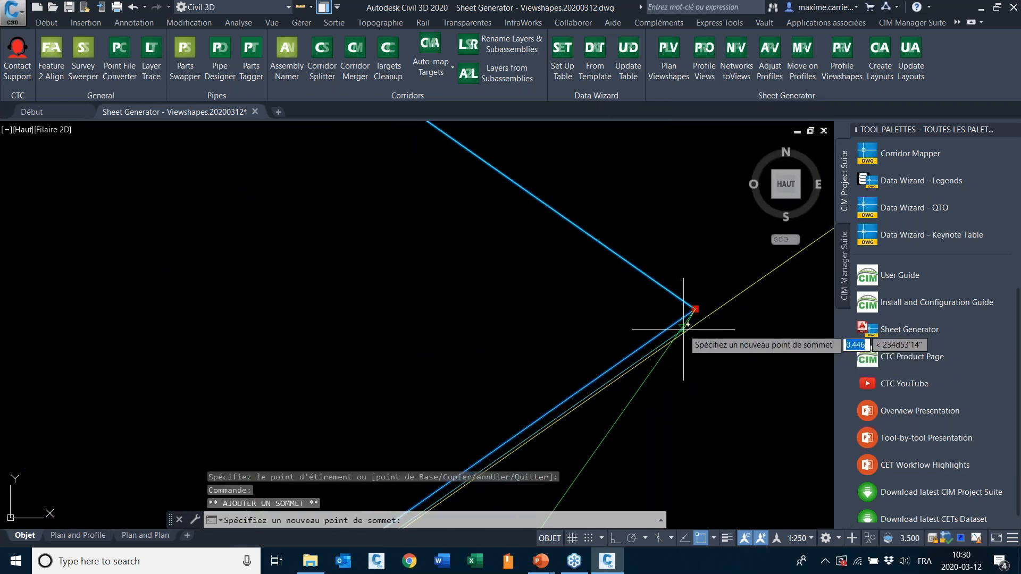
key(Escape)
Examine the adjusted curve viewshape and how all the viewshapes cover Timber Path from start to end.
scroll(684, 285, down, 5)
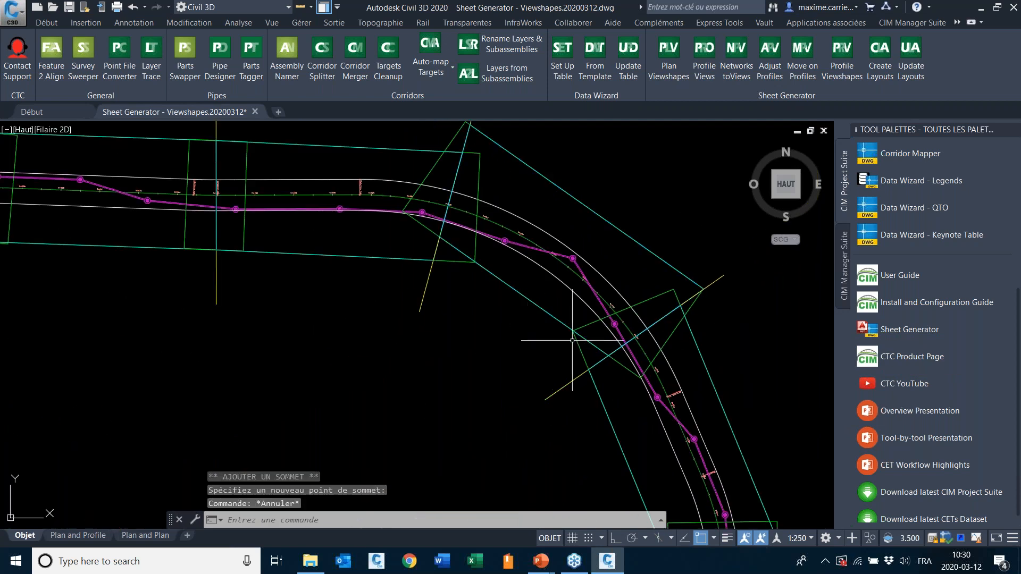
mouse_move(501, 342)
middle_down()
mouse_move(454, 425)
mouse_move(415, 344)
middle_up()
scroll(415, 344, down, 2)
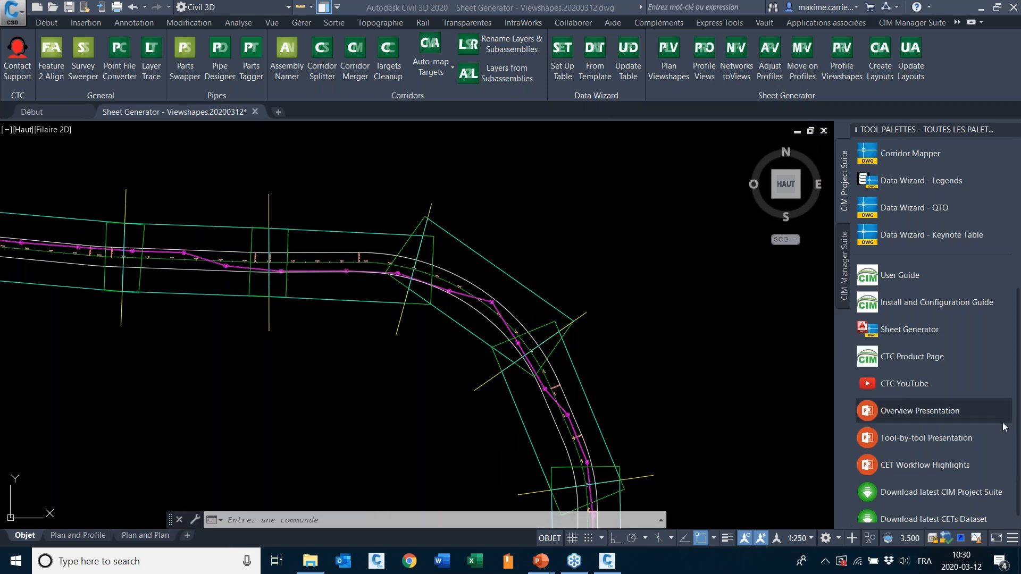
scroll(570, 232, down, 2)
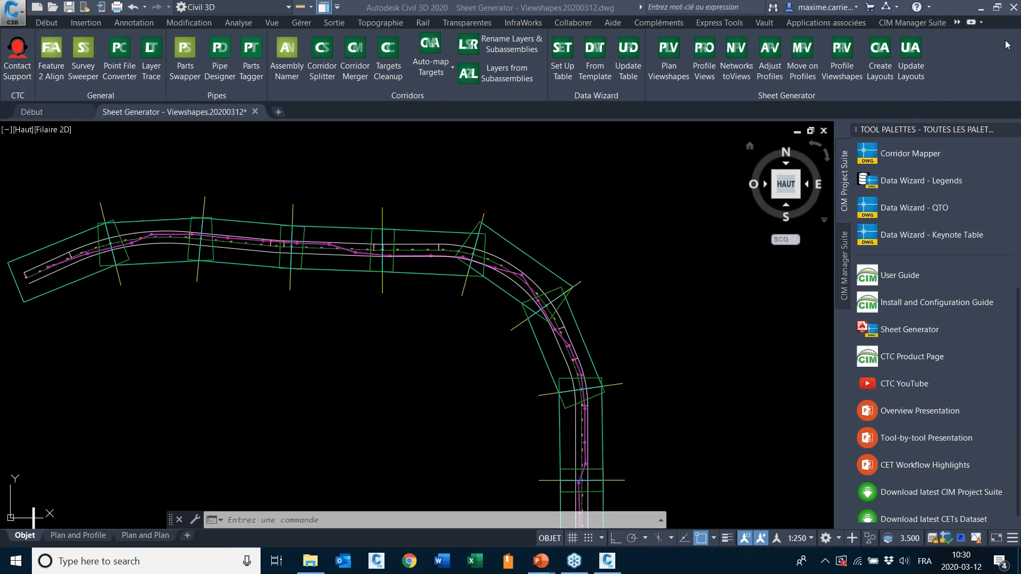
click(515, 5)
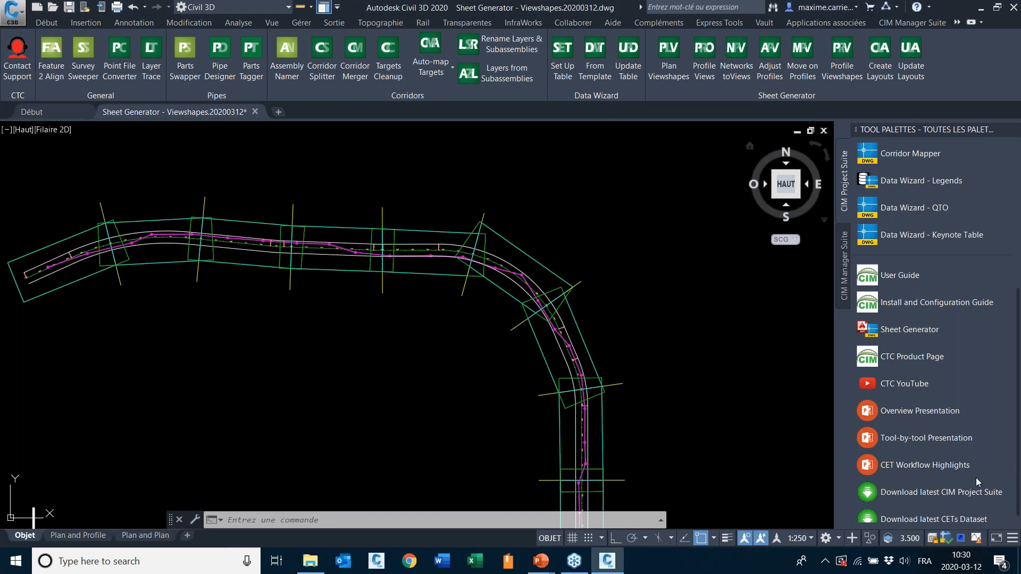
click(823, 254)
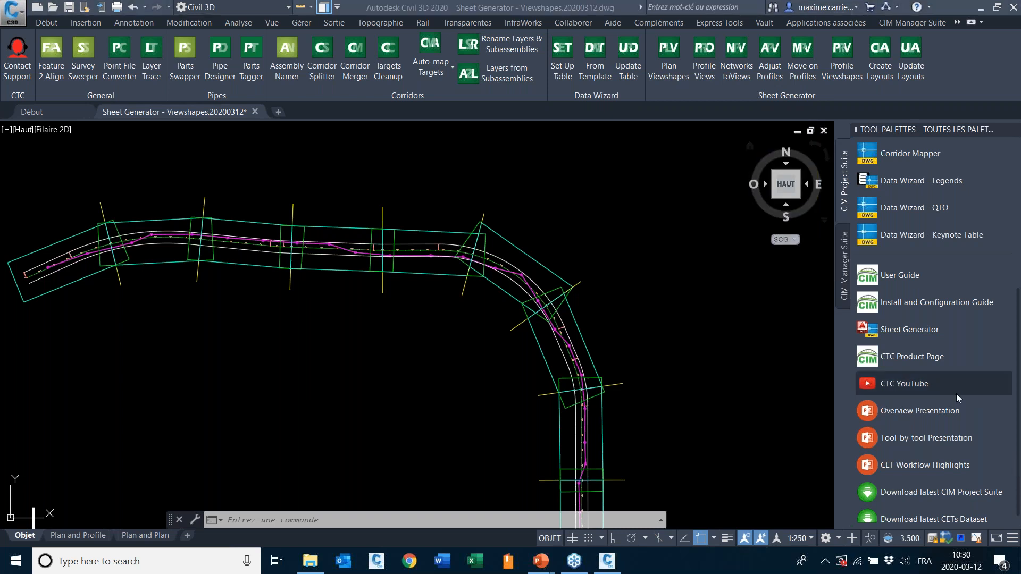
middle_drag(117, 353, 217, 293)
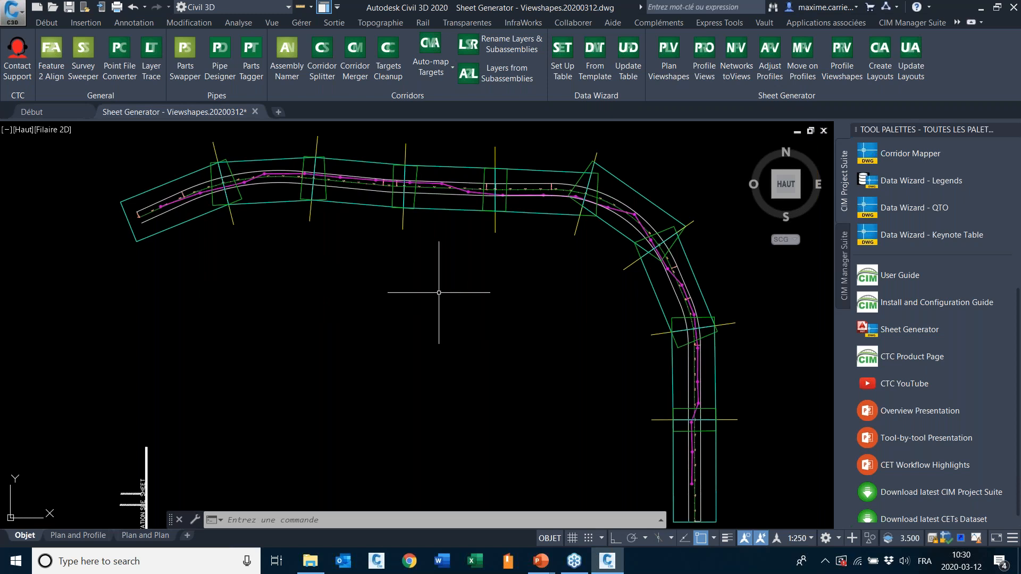
scroll(446, 295, down, 2)
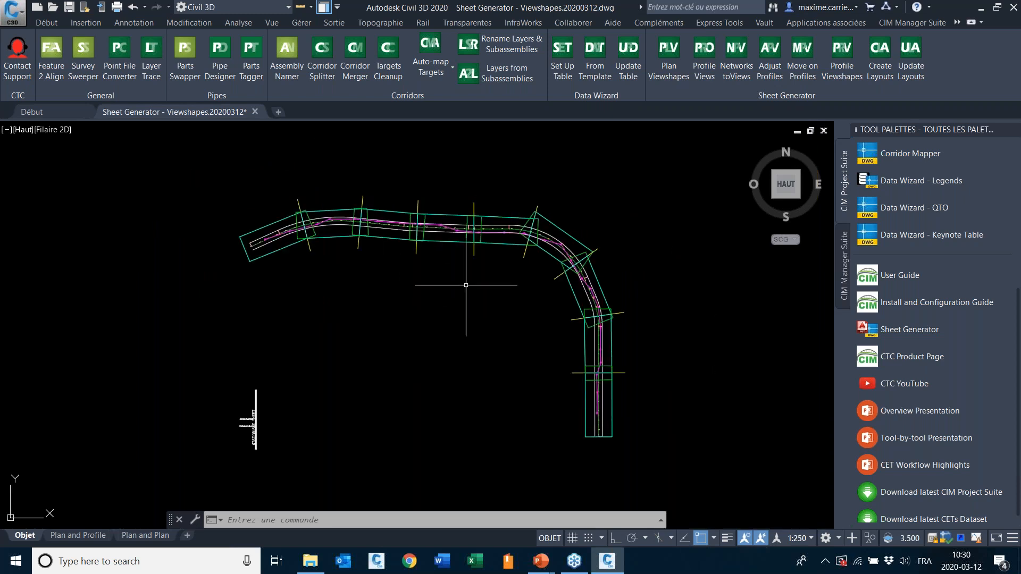
scroll(563, 241, up, 2)
scroll(562, 242, up, 2)
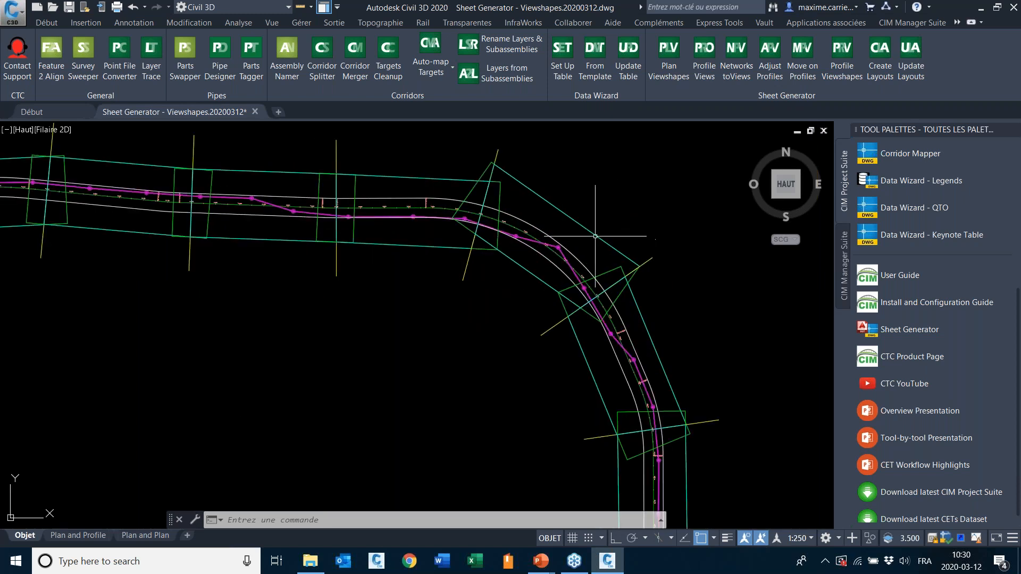
scroll(603, 239, down, 4)
middle_drag(434, 243, 394, 262)
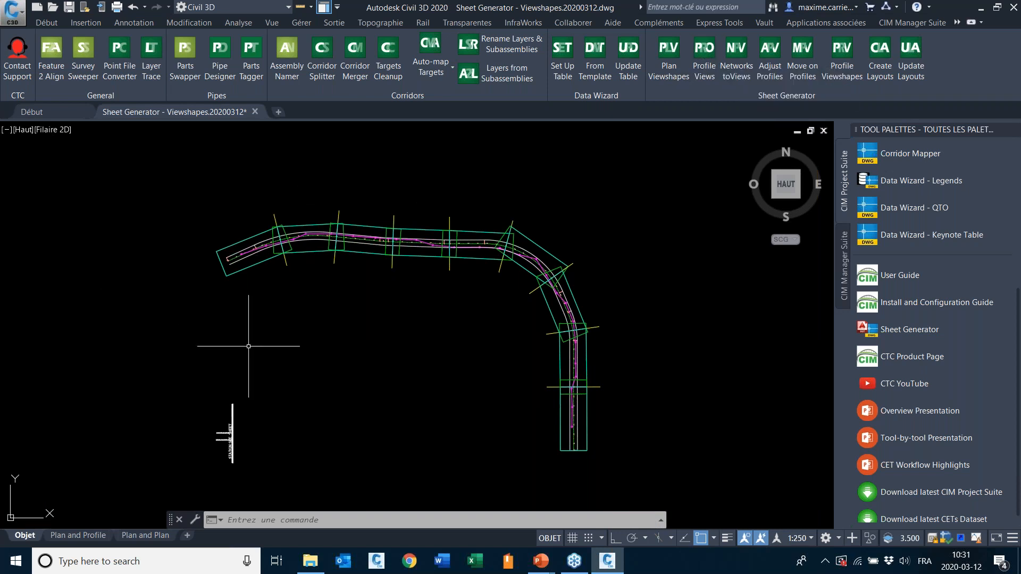
middle_drag(580, 244, 526, 249)
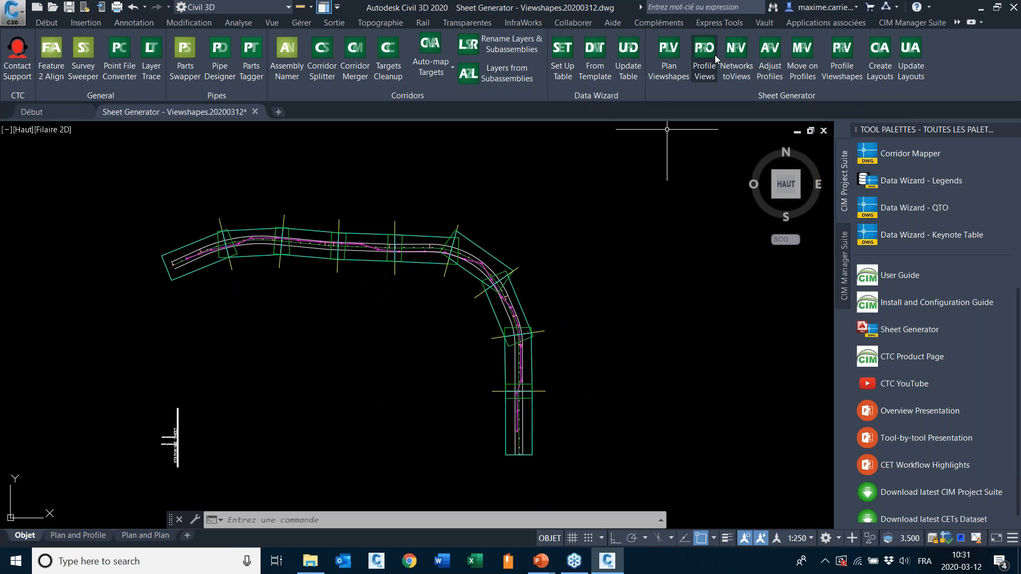
Start creating multiple profile views for Timber Path with the Profile View style, an automatic station range and a 125 m view length.
click(707, 50)
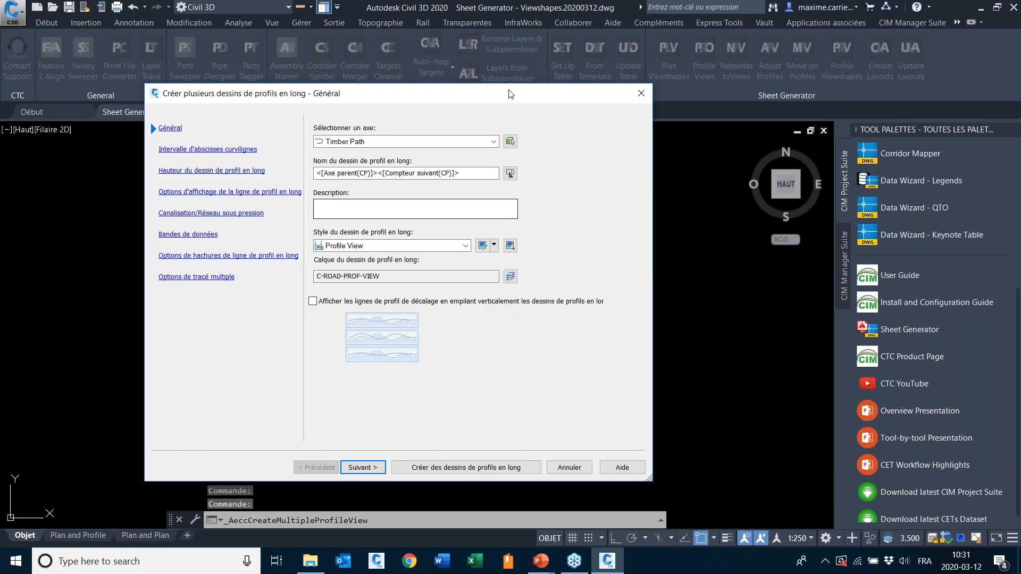
drag(507, 93, 580, 50)
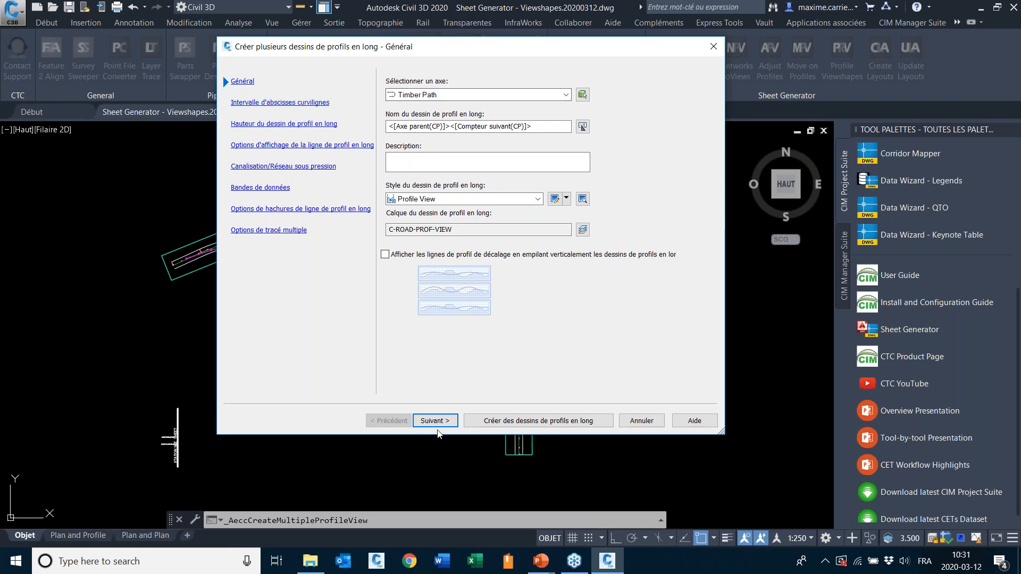
click(433, 423)
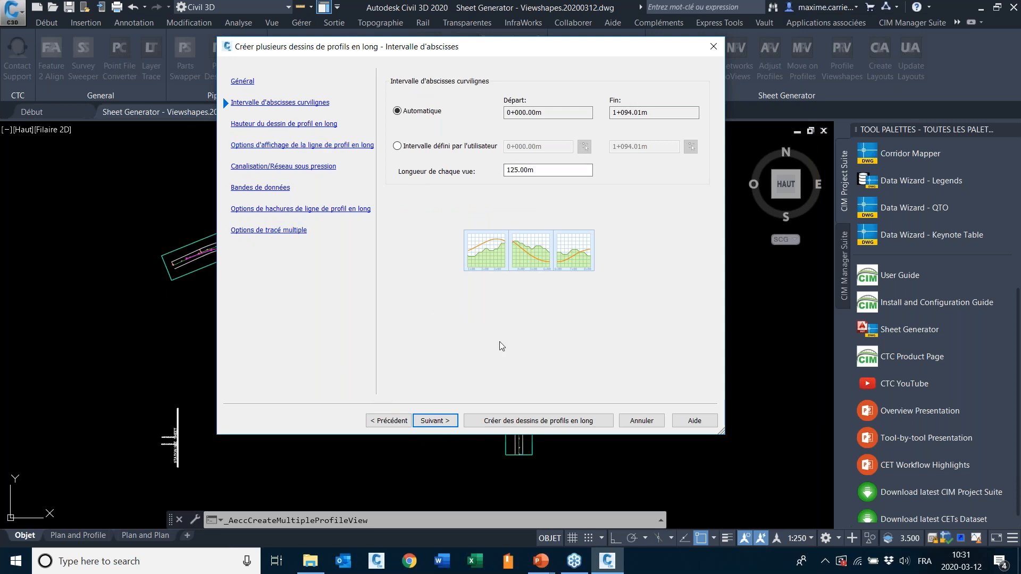
click(444, 421)
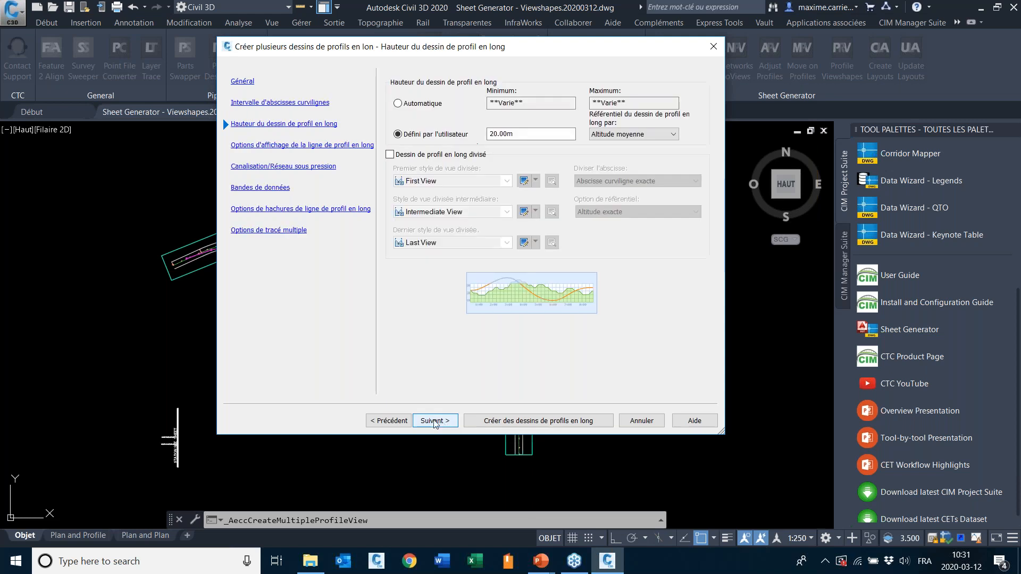
Accept the user-defined 20 m view height and the EG surface profile, leave the Pipeline network unselected, and proceed to the data bands.
click(440, 423)
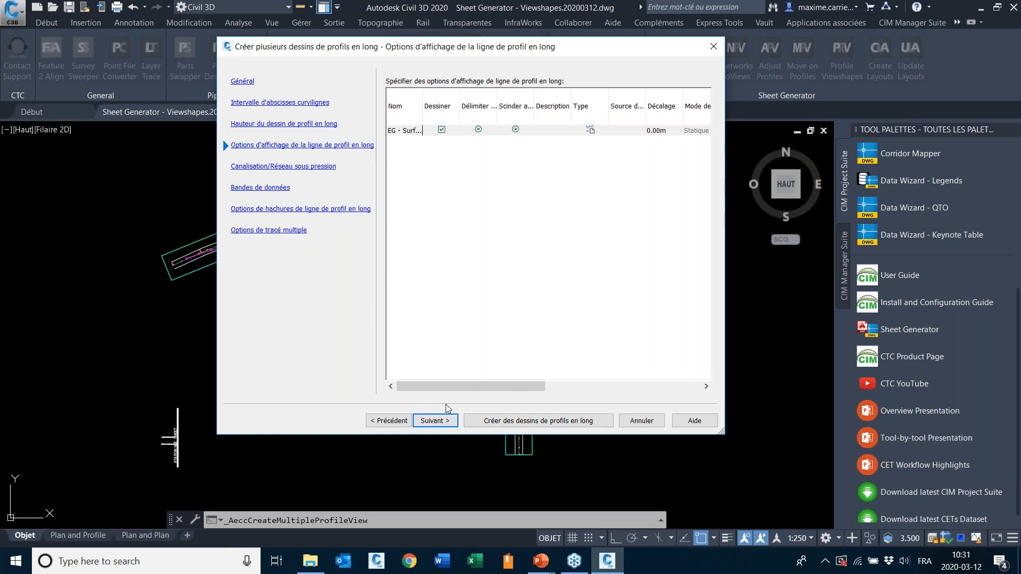
click(440, 423)
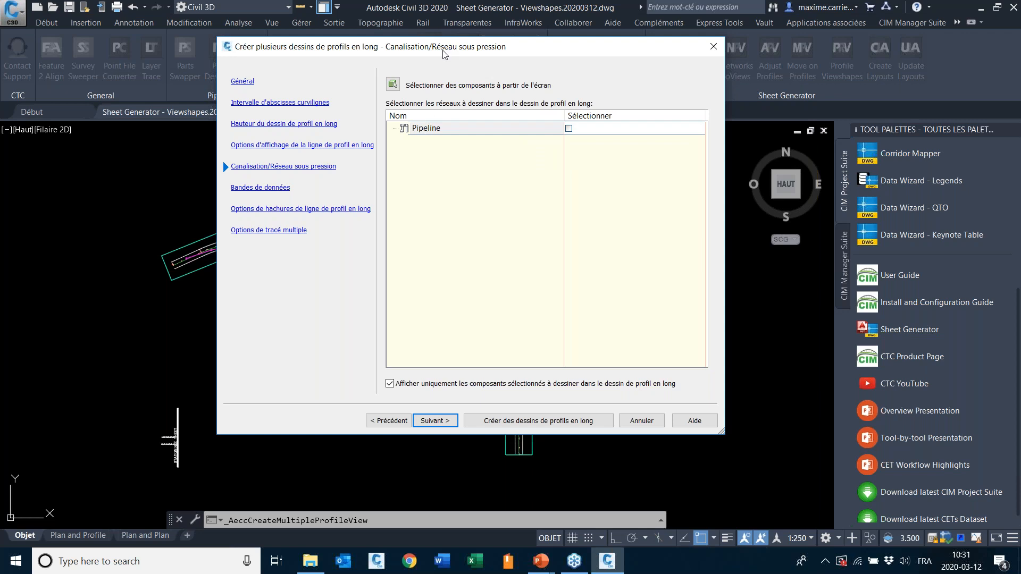
mouse_move(461, 51)
mouse_down()
mouse_move(689, 29)
mouse_move(466, 43)
mouse_up()
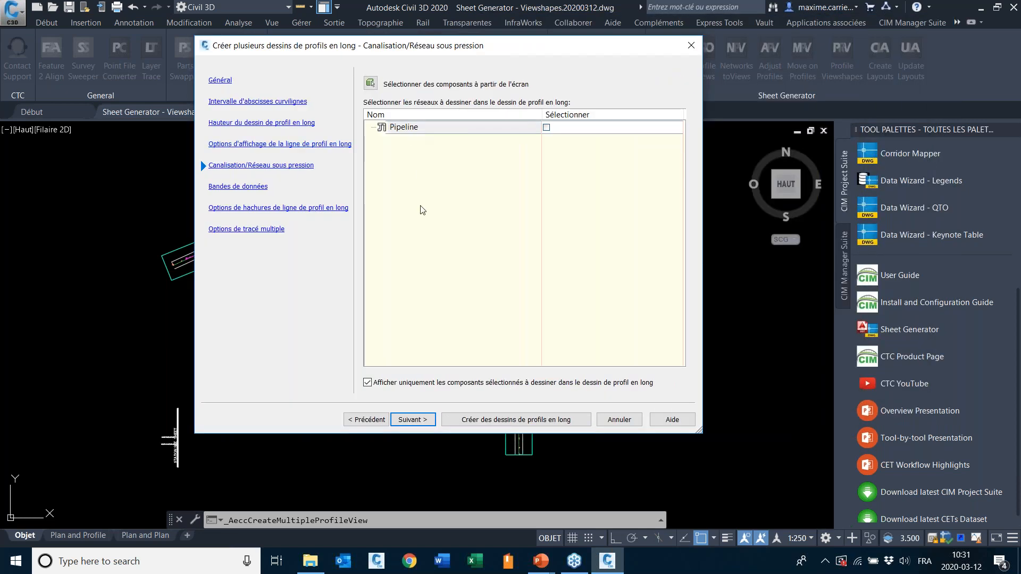
click(413, 420)
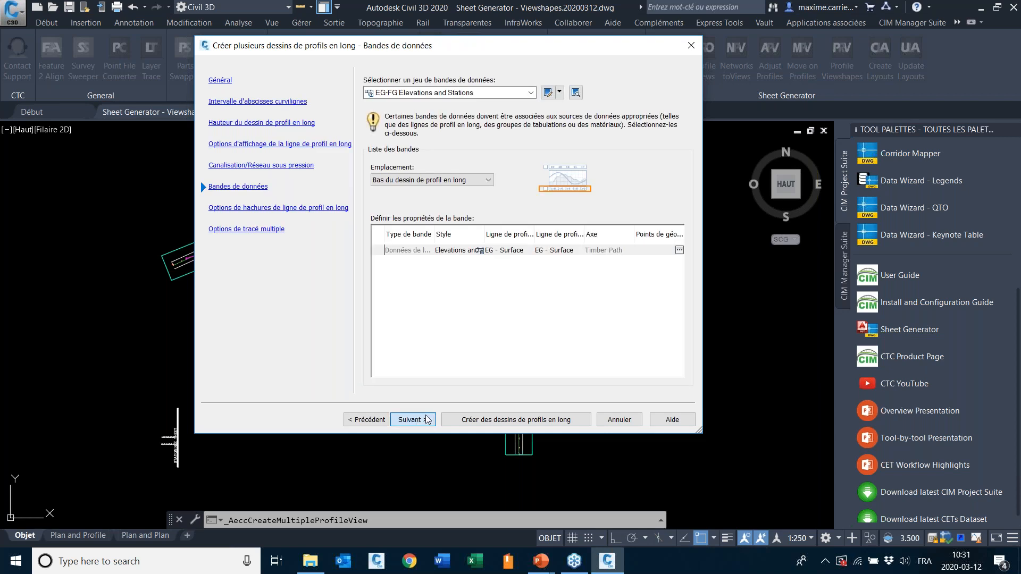
Create the multiple profile views with the EG-FG Elevations and Stations band set, placing them beside the plan alignment.
click(426, 420)
click(423, 420)
click(491, 420)
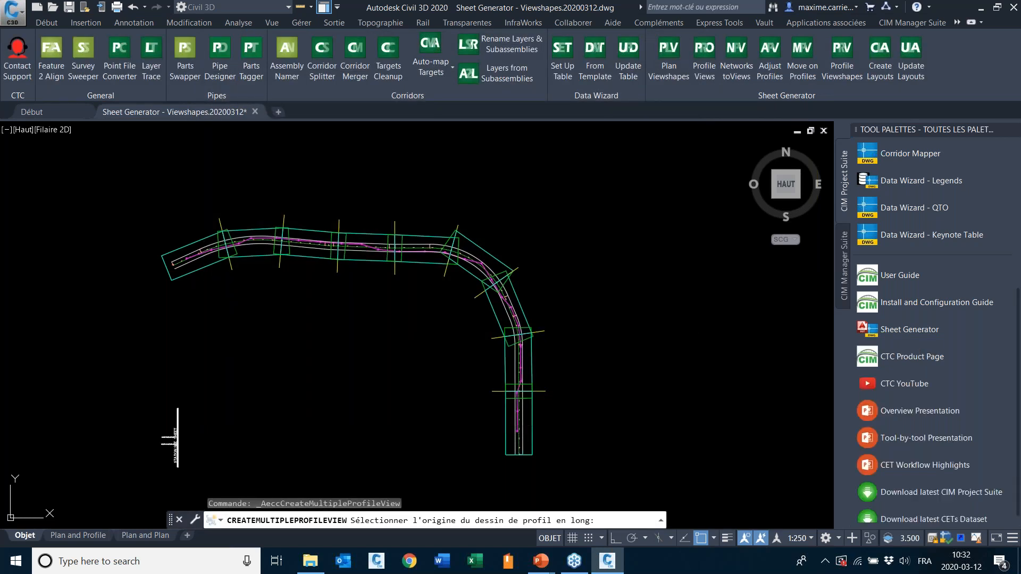
click(638, 336)
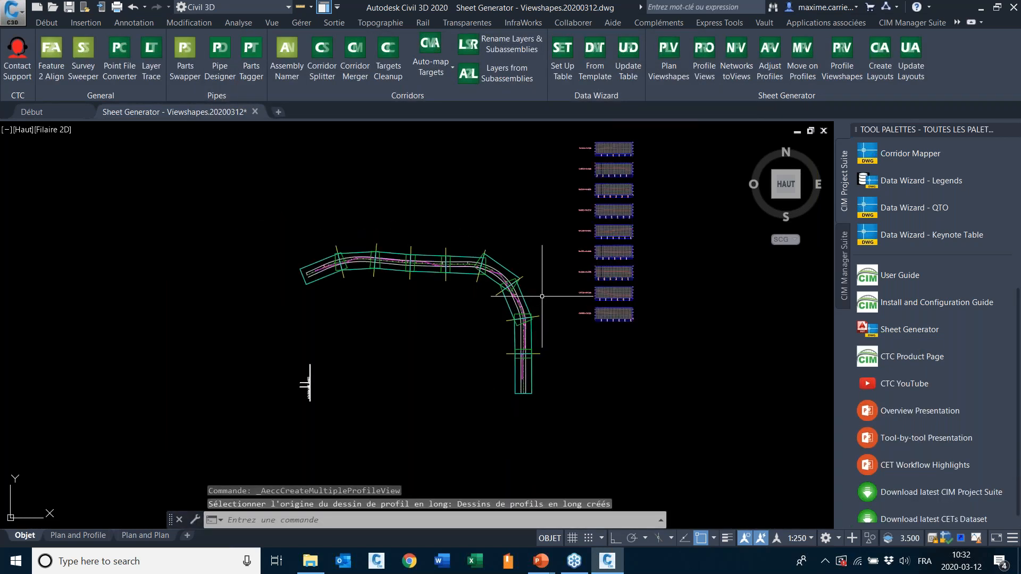
Examine the new profile views and their station ranges against the plan viewshapes along the alignment.
scroll(545, 294, up, 2)
scroll(603, 333, up, 4)
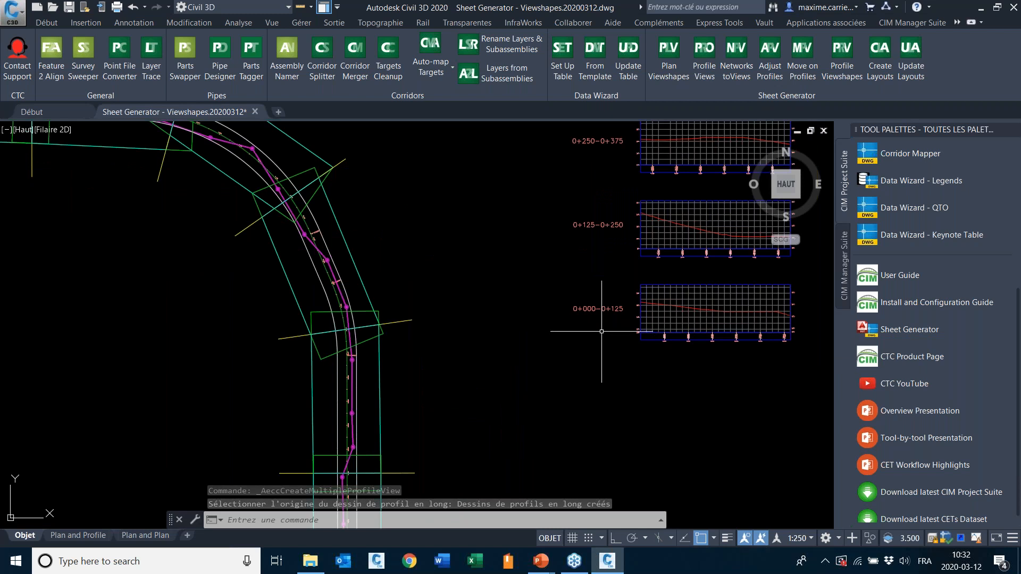
scroll(603, 333, down, 2)
middle_drag(317, 309, 663, 316)
scroll(342, 171, up, 6)
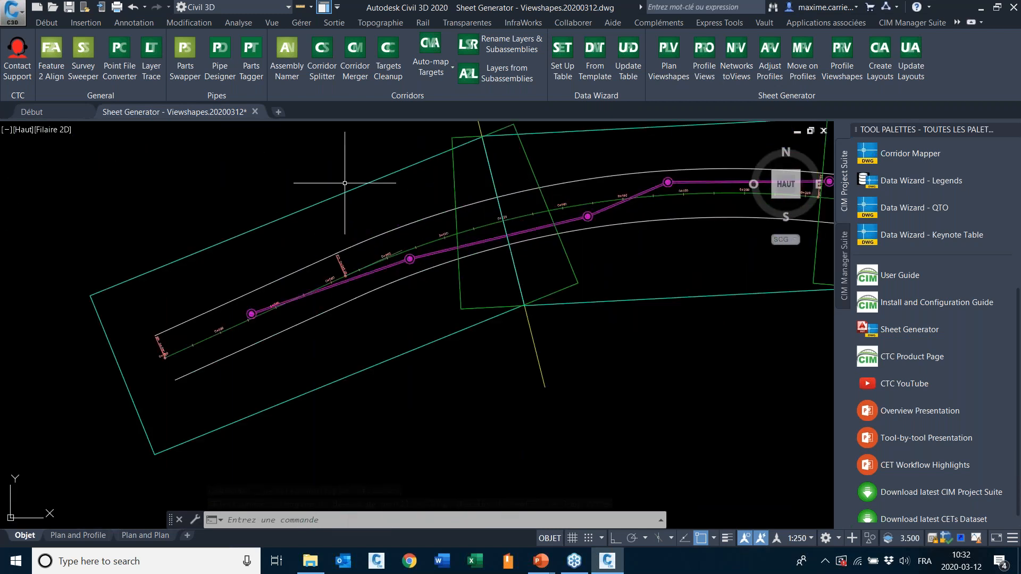
scroll(397, 294, down, 2)
mouse_move(545, 257)
middle_down()
mouse_move(152, 240)
mouse_move(503, 315)
mouse_move(492, 418)
middle_up()
scroll(152, 239, down, 5)
scroll(515, 245, up, 5)
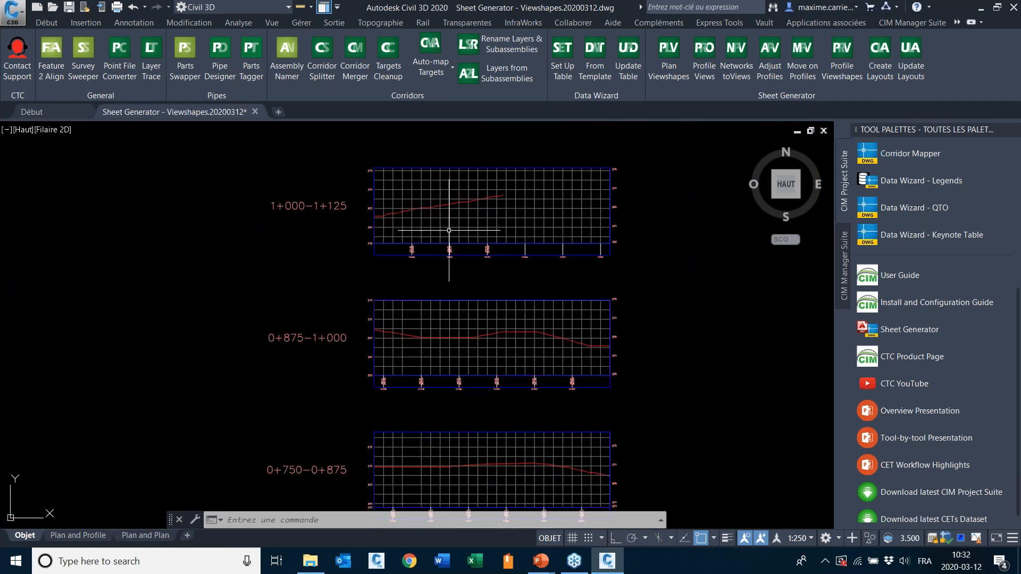
scroll(449, 231, down, 5)
scroll(489, 281, up, 5)
scroll(520, 314, down, 5)
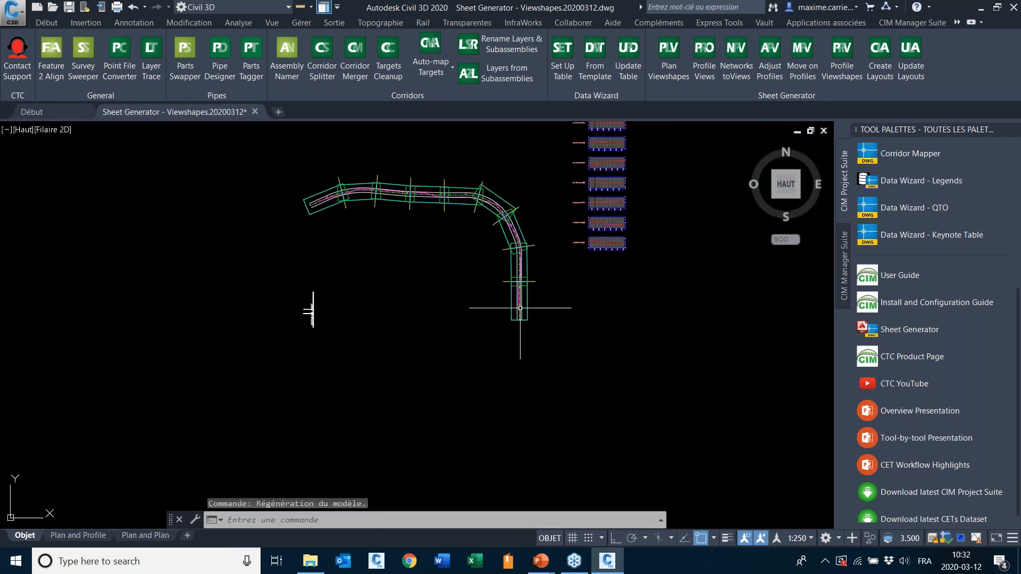
Shorten the southernmost plan viewshape by stretching its end edge about 45 m back along the alignment.
scroll(511, 288, up, 5)
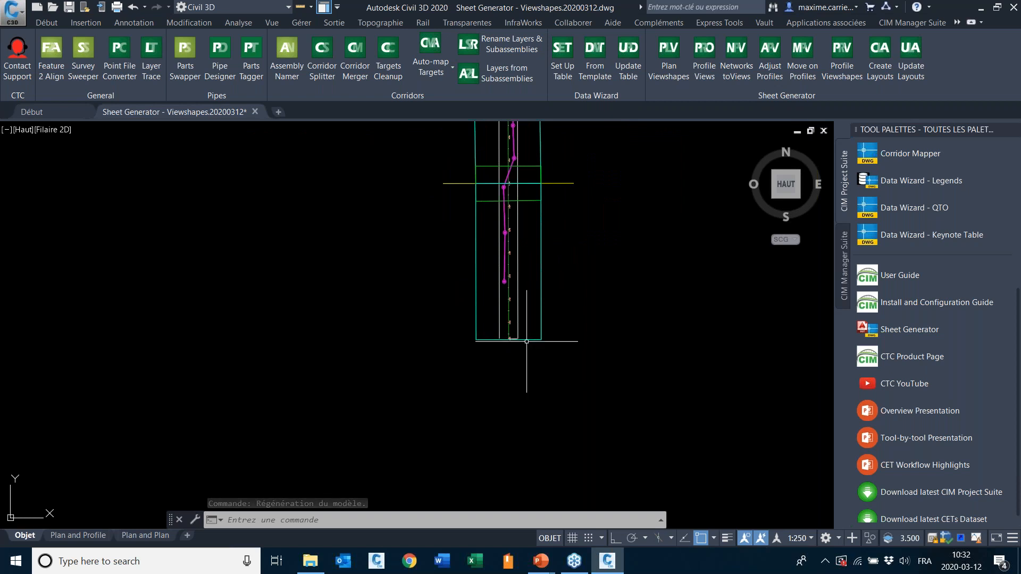
click(509, 336)
scroll(516, 338, up, 4)
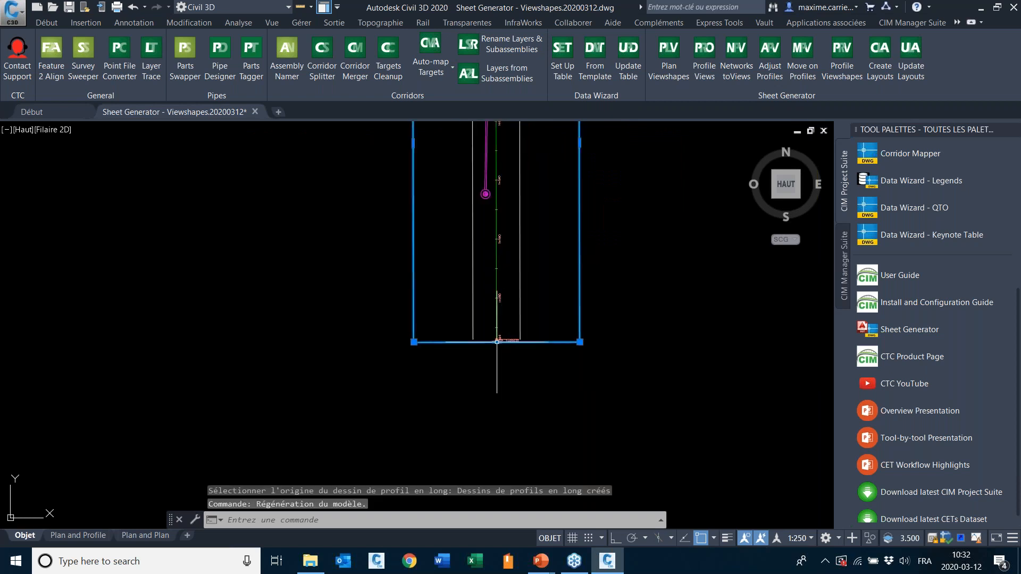
click(498, 341)
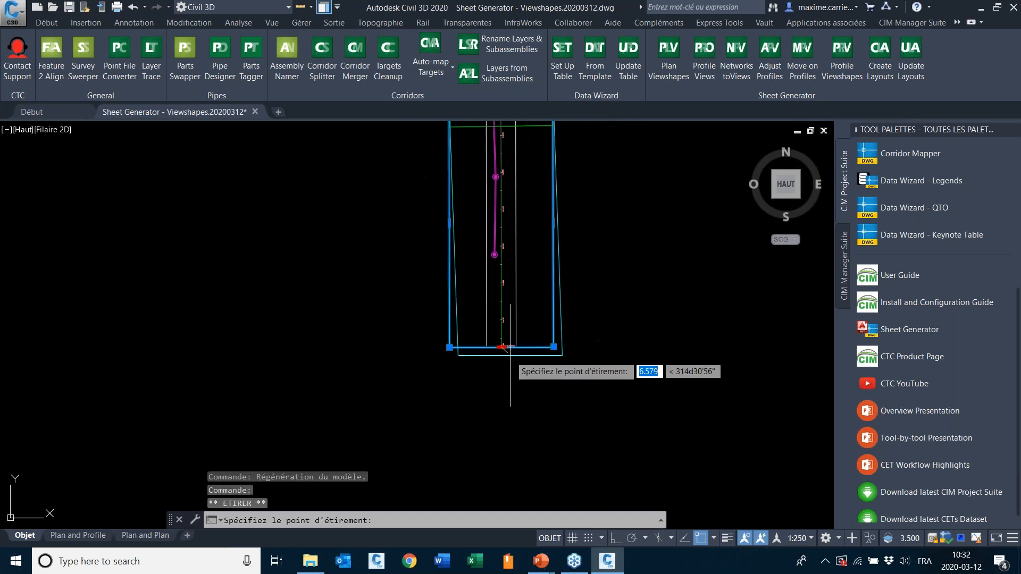
scroll(508, 259, up, 4)
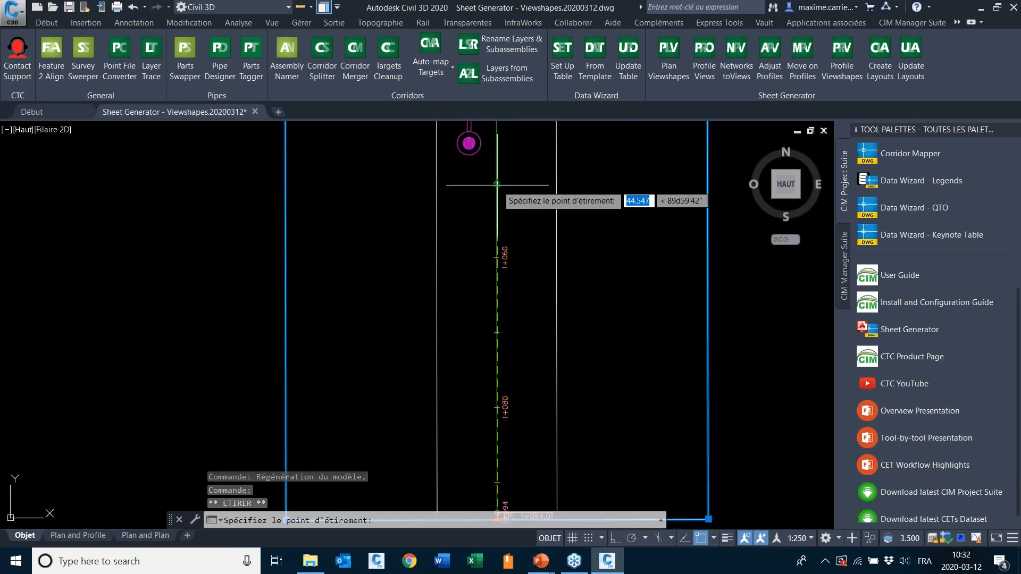
scroll(498, 177, up, 4)
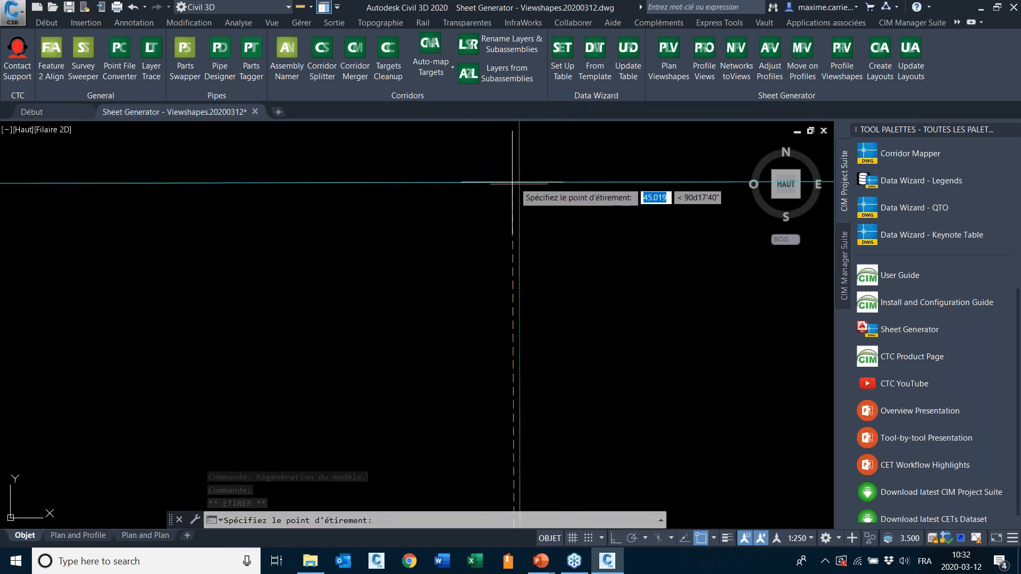
click(520, 184)
scroll(423, 338, down, 5)
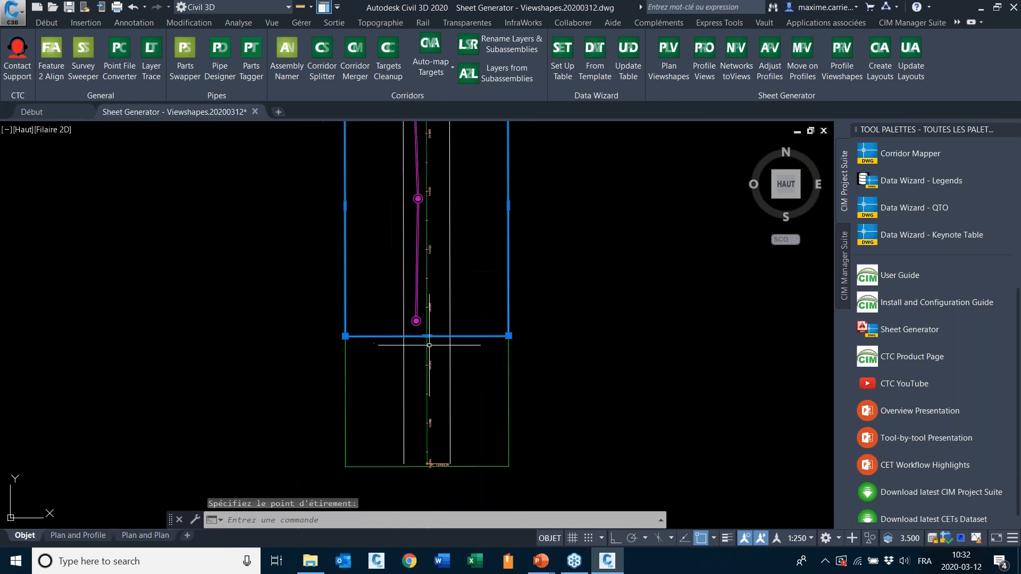
scroll(386, 407, down, 6)
key(Escape)
Adjust all profile views to match the plan viewshape stations, with 5 buffers at start and end, height 25 and median-elevation centering.
middle_drag(491, 240, 498, 339)
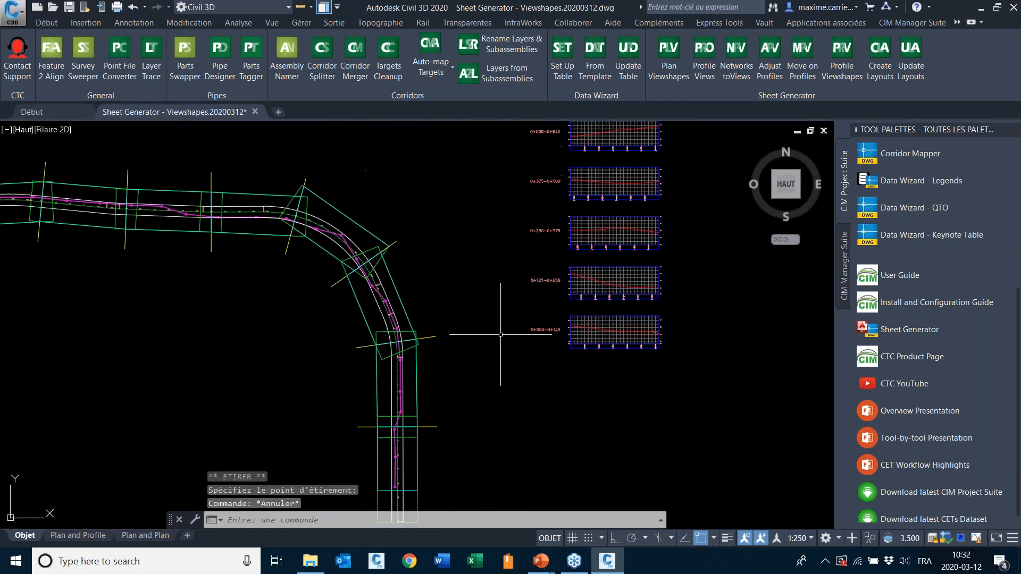
scroll(499, 338, down, 4)
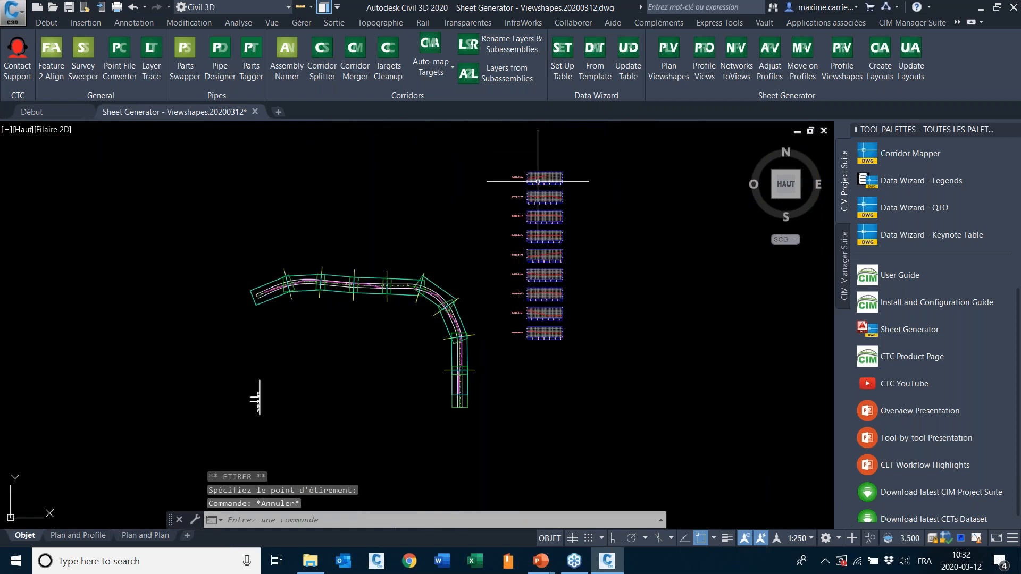
scroll(539, 180, up, 2)
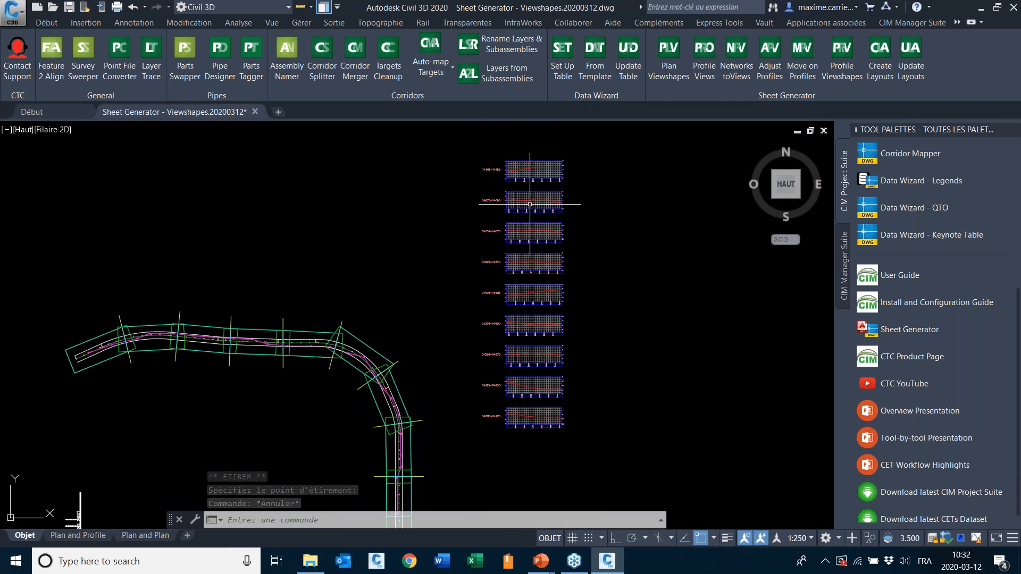
mouse_move(467, 387)
middle_down()
mouse_move(431, 289)
mouse_move(450, 364)
middle_up()
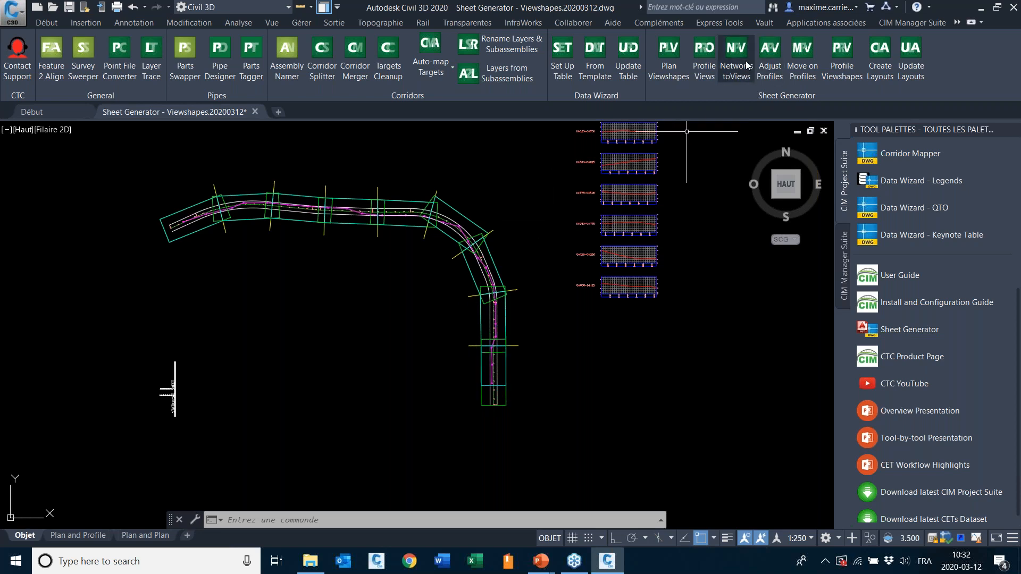
mouse_move(597, 194)
middle_down()
mouse_move(555, 255)
mouse_move(502, 254)
middle_up()
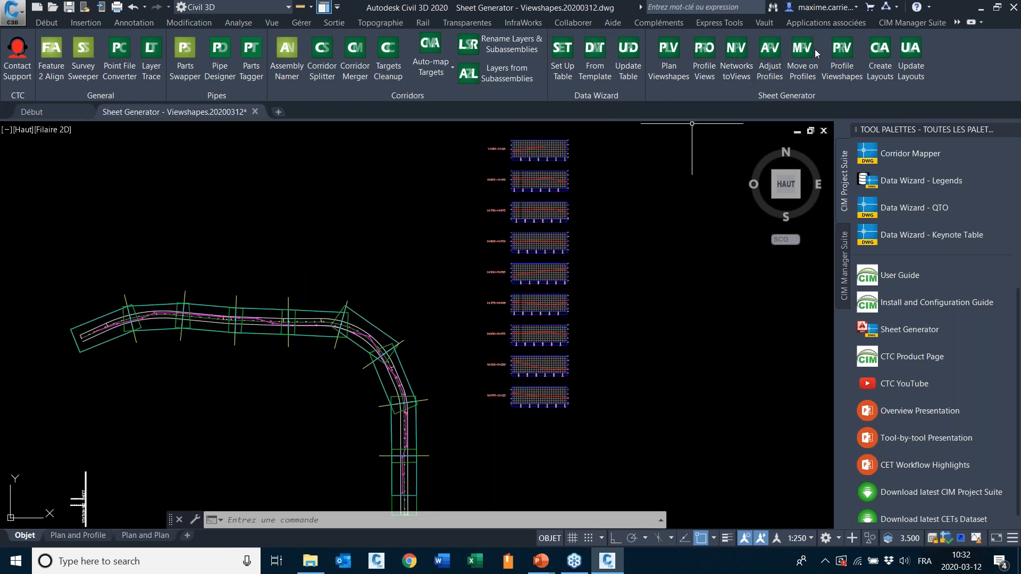
click(772, 52)
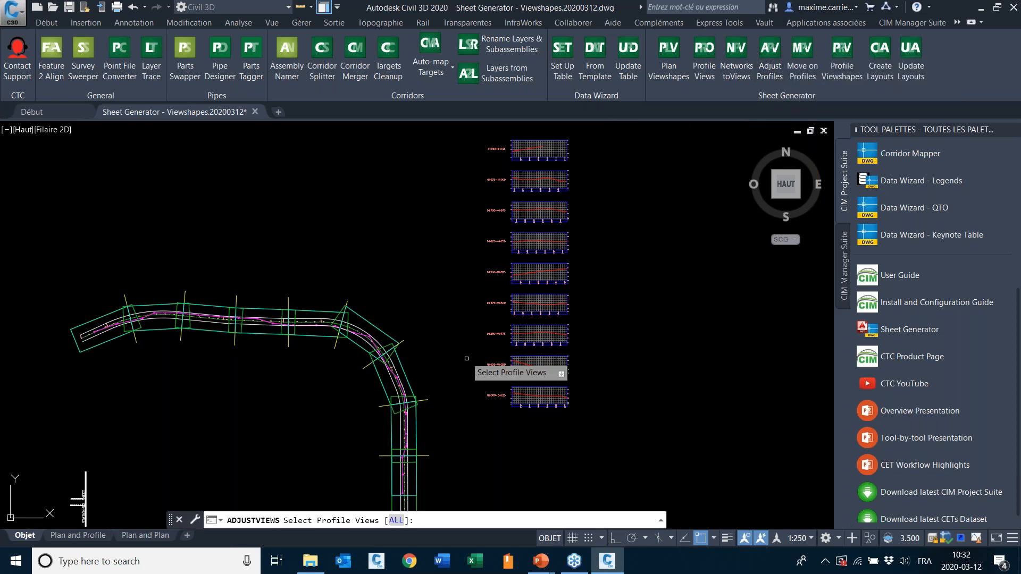
click(497, 414)
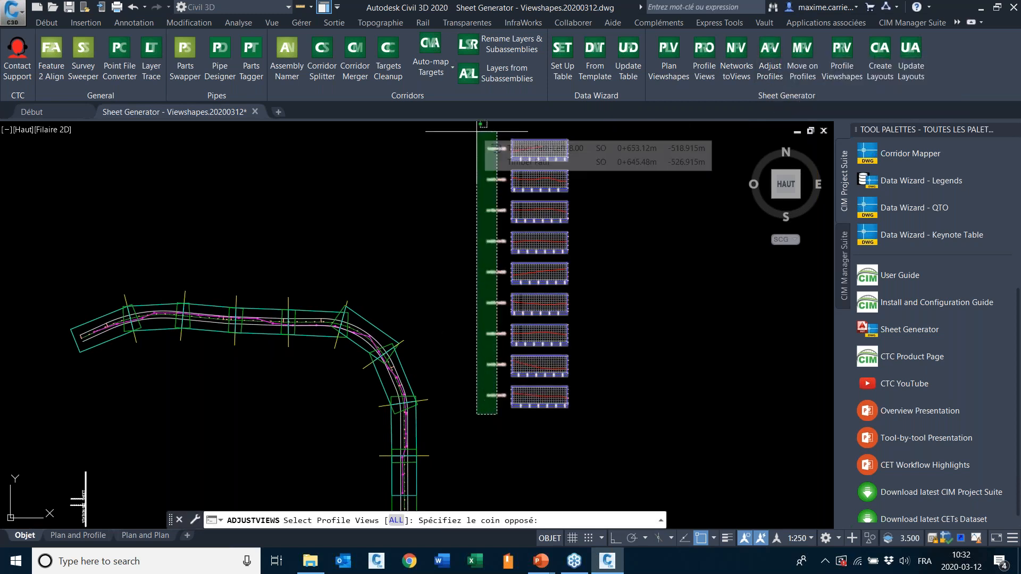
click(478, 126)
key(Return)
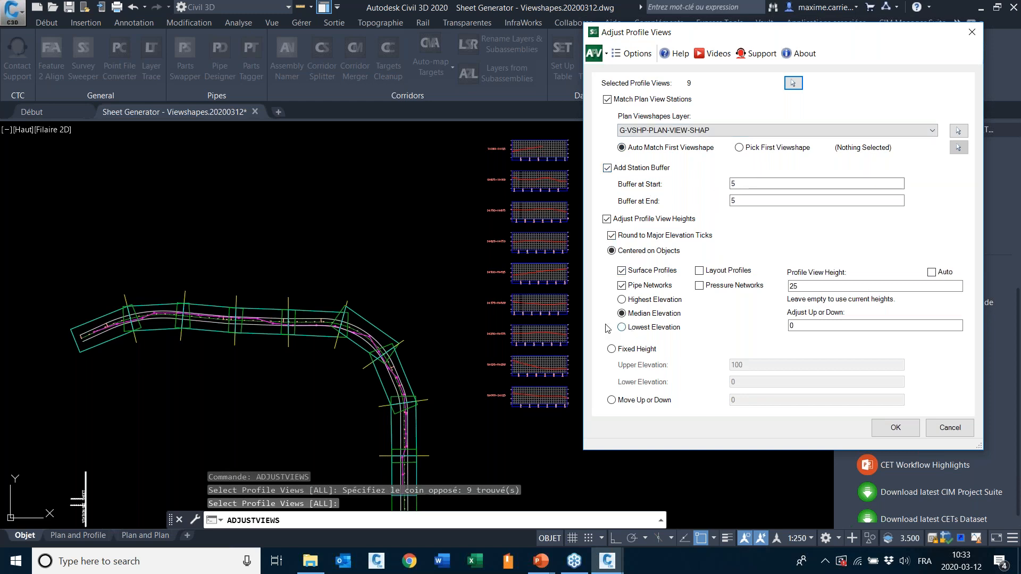
click(895, 428)
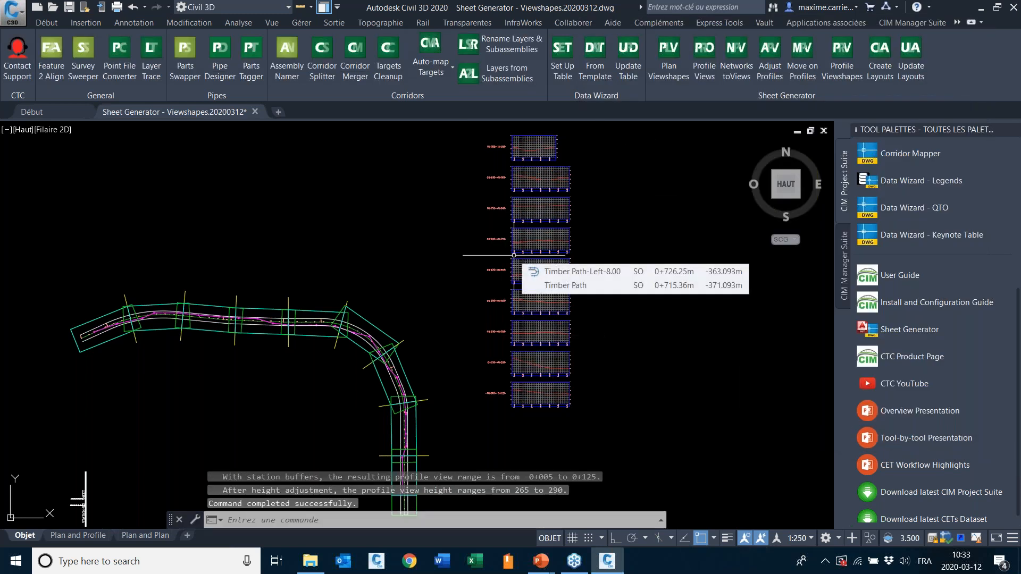
Compare the adjusted profile views with the plan viewshapes and the shortened end of the alignment.
middle_drag(532, 307, 569, 238)
scroll(569, 238, down, 1)
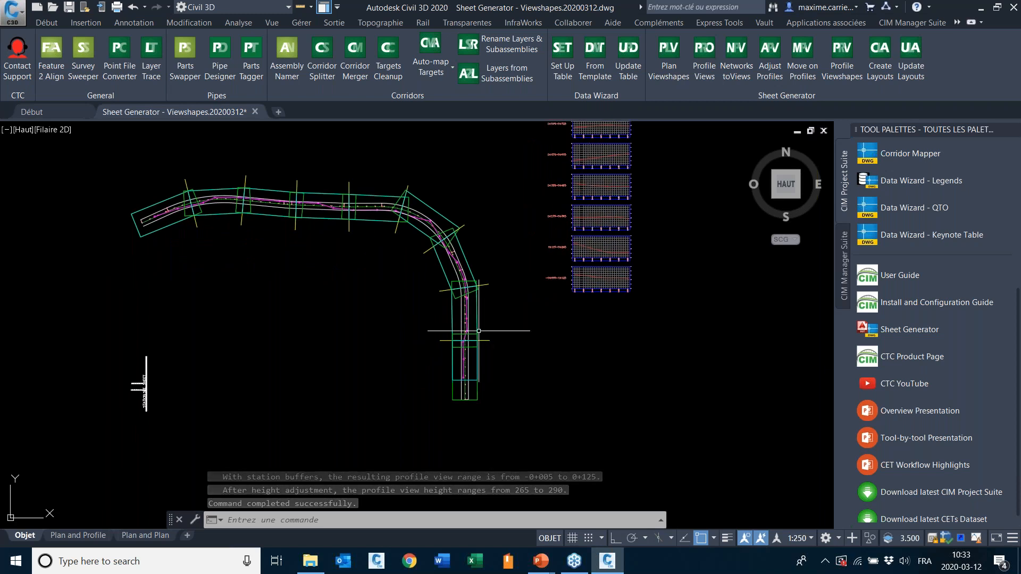
scroll(456, 386, down, 2)
scroll(463, 384, up, 2)
mouse_move(503, 282)
middle_down()
mouse_move(479, 401)
mouse_move(470, 393)
middle_up()
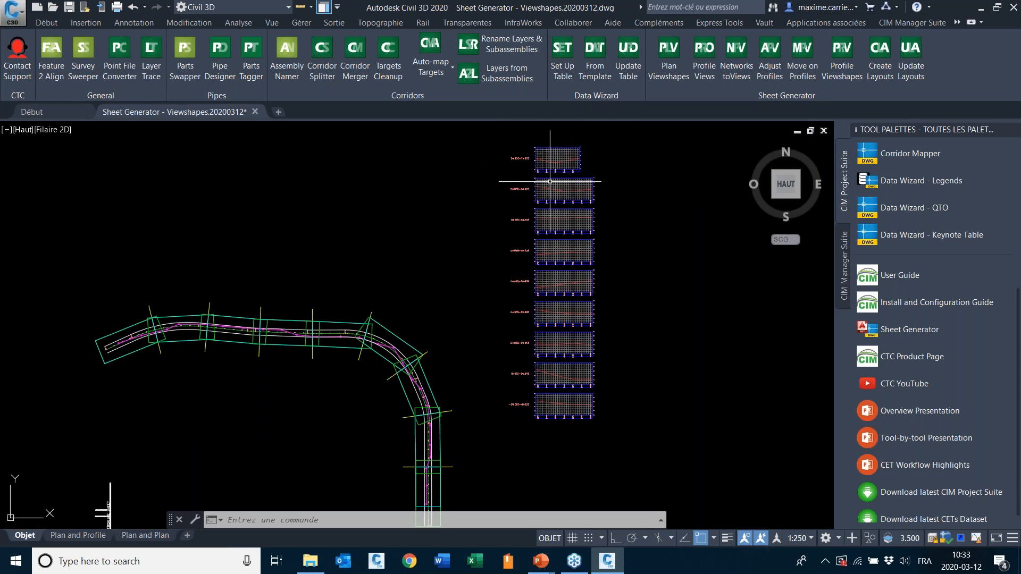
mouse_move(355, 324)
middle_down()
mouse_move(444, 279)
mouse_move(449, 258)
middle_up()
middle_drag(551, 206, 495, 239)
middle_drag(576, 324, 565, 342)
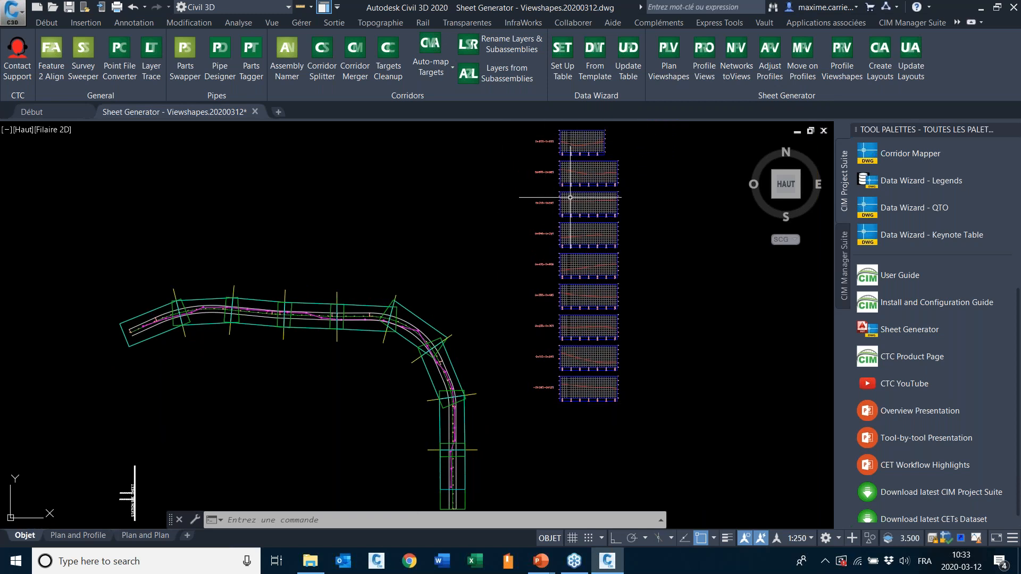
click(1004, 256)
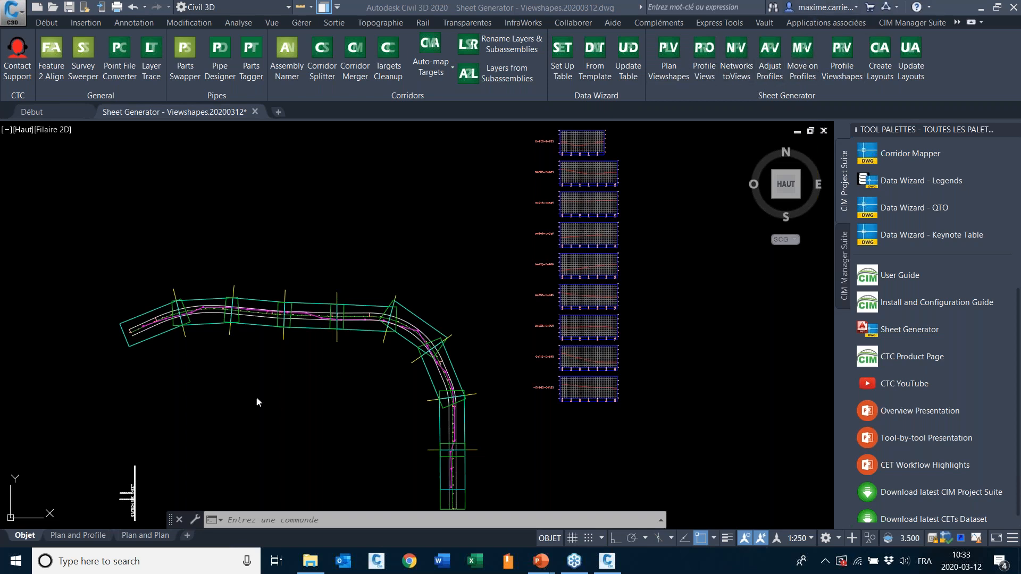
Examine the pipe network running along the alignment through the plan viewshapes.
scroll(129, 338, up, 2)
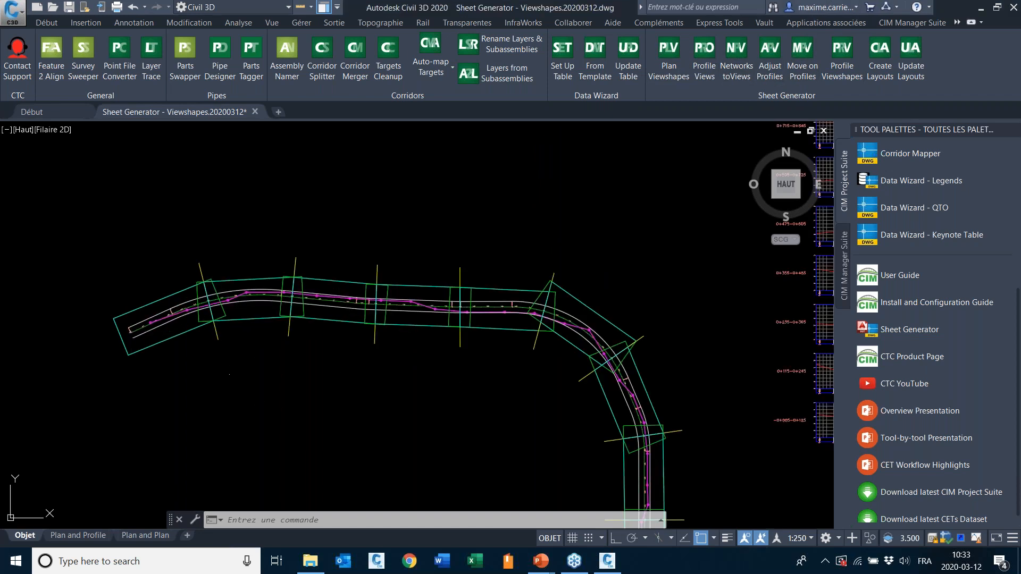
click(193, 342)
click(184, 343)
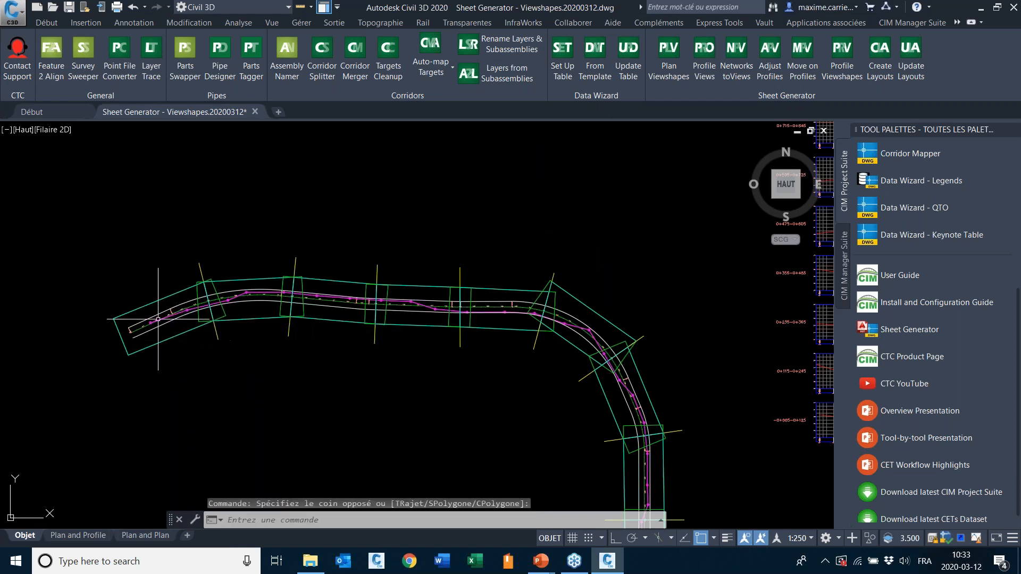
scroll(159, 316, up, 5)
scroll(145, 322, down, 2)
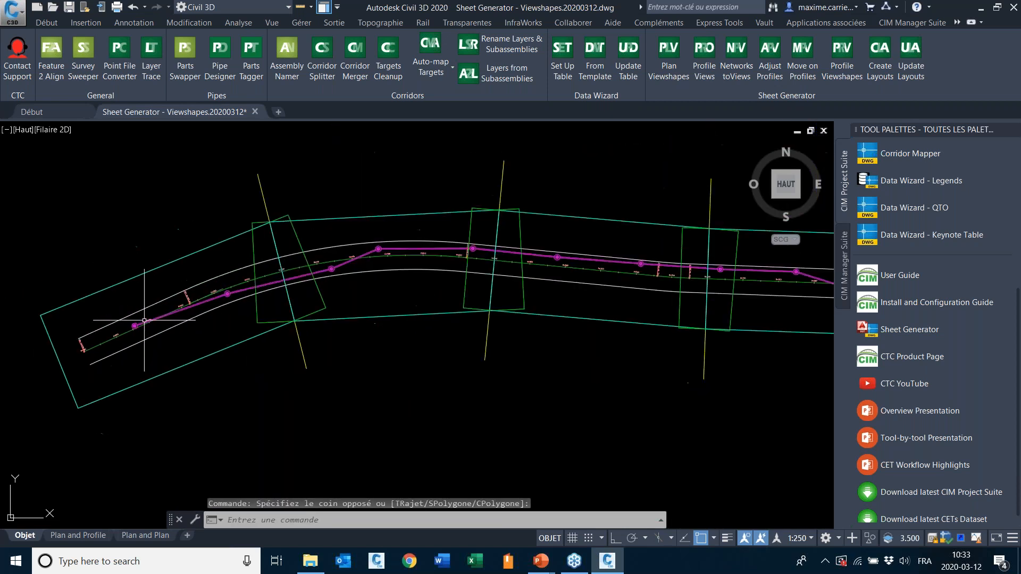
scroll(527, 252, down, 5)
scroll(600, 260, up, 3)
middle_drag(564, 274, 359, 266)
scroll(371, 268, down, 2)
middle_drag(465, 268, 423, 331)
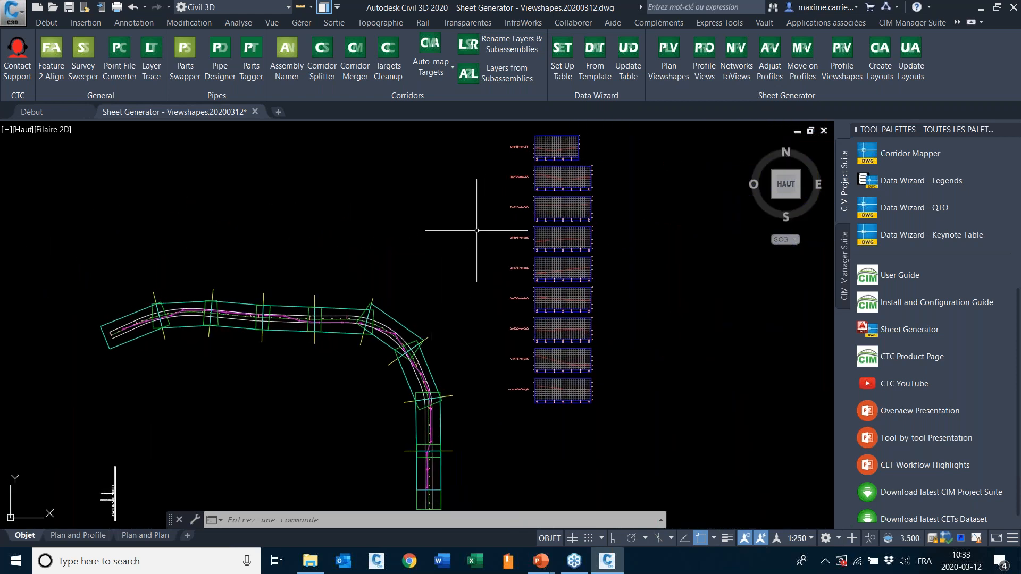
Add the pipe network parts to all nine profile views, using a maximum horizontal distance of 10.000 to the alignment.
click(736, 50)
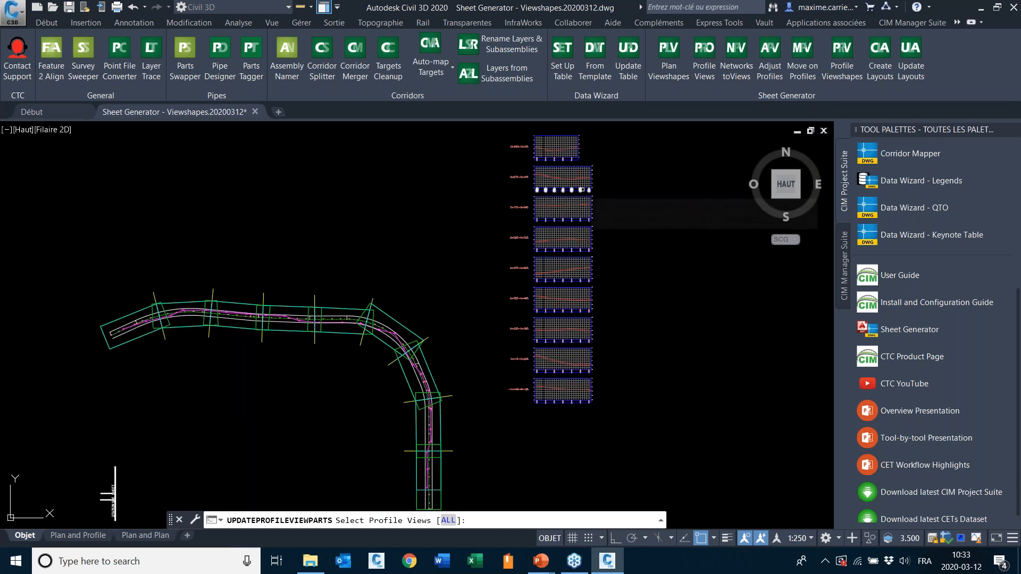
click(511, 420)
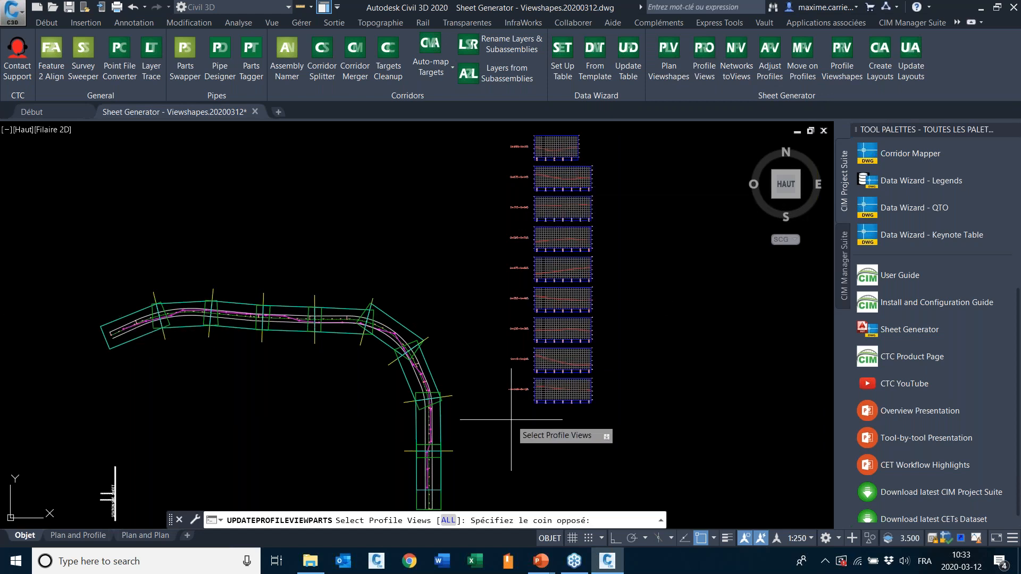
click(490, 146)
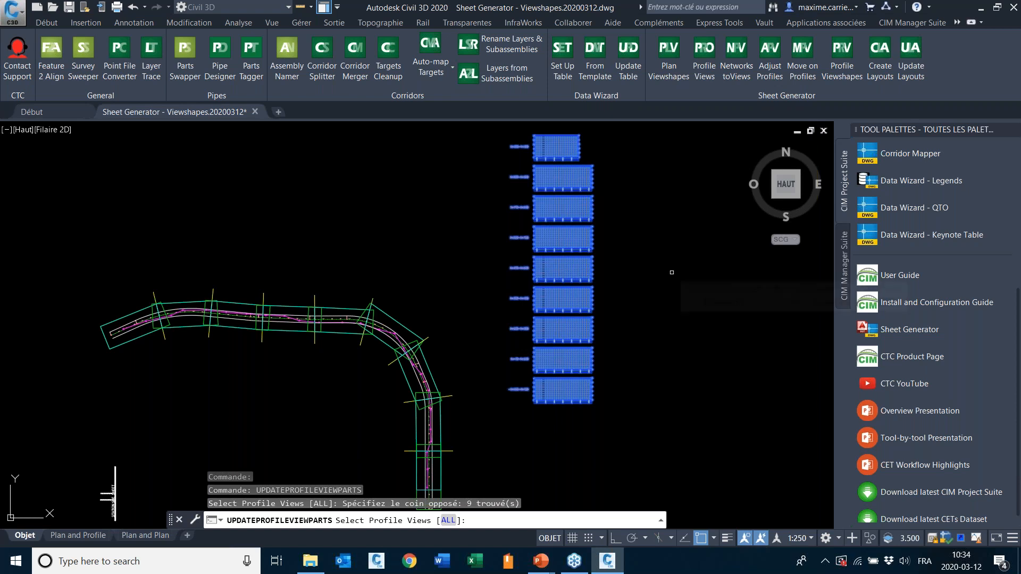
key(Return)
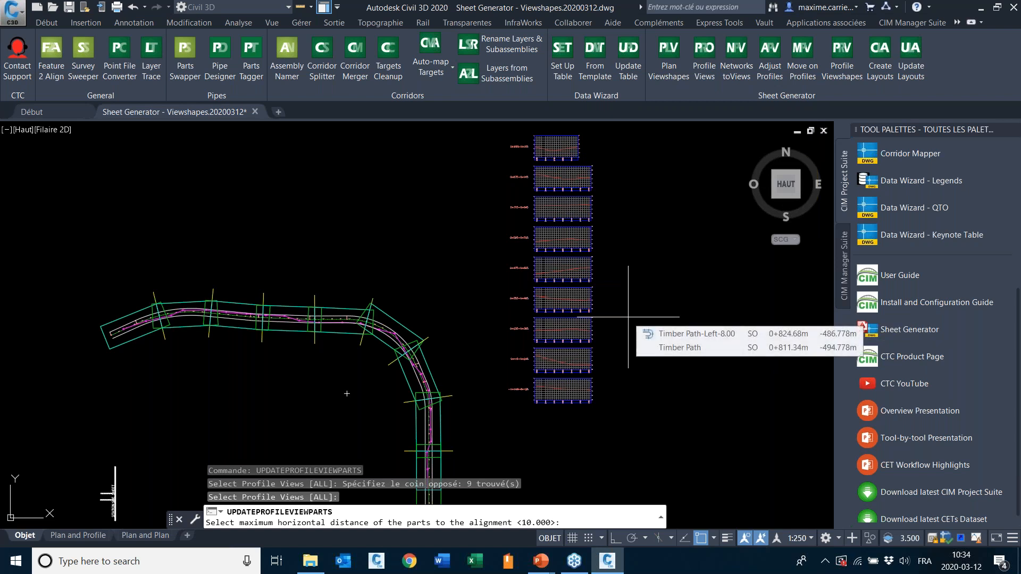
scroll(542, 129, up, 5)
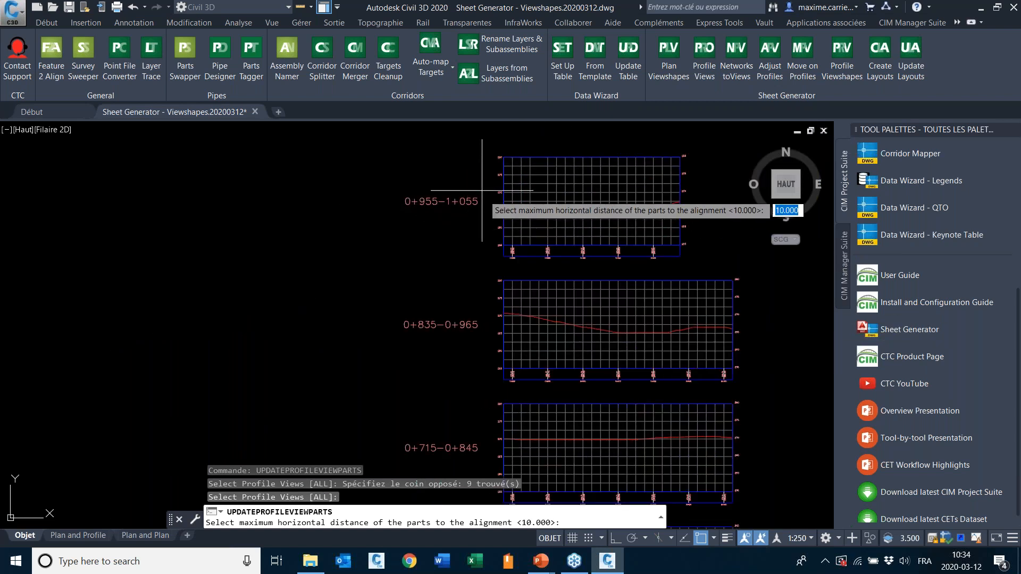
scroll(401, 190, down, 5)
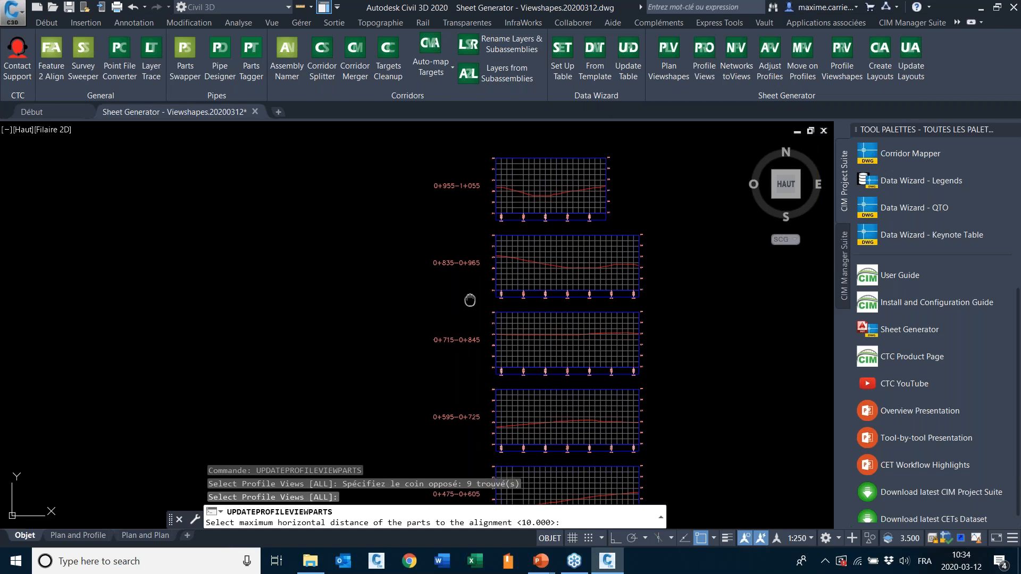
middle_drag(517, 335, 525, 142)
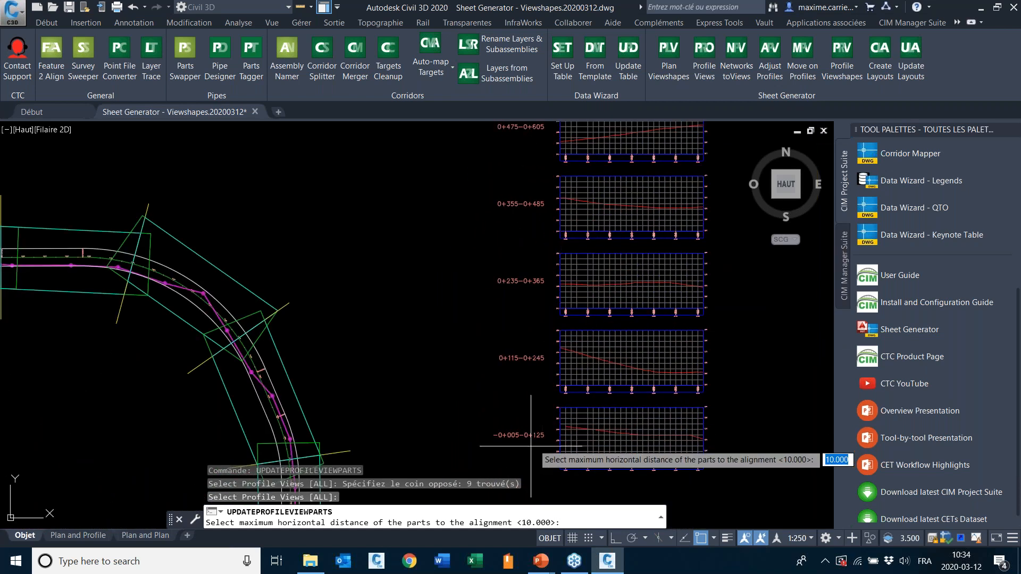
scroll(521, 454, up, 2)
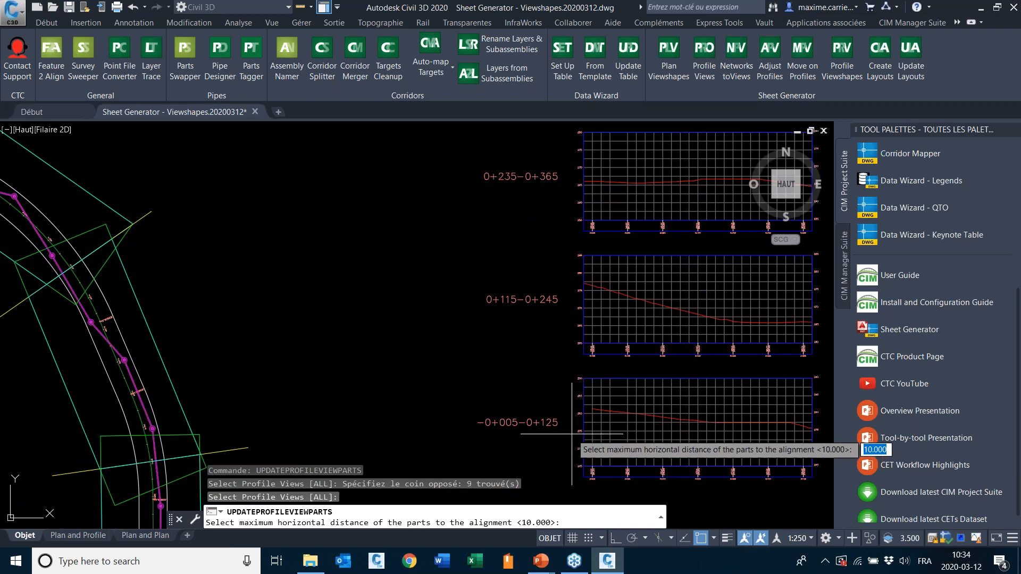
scroll(536, 392, down, 2)
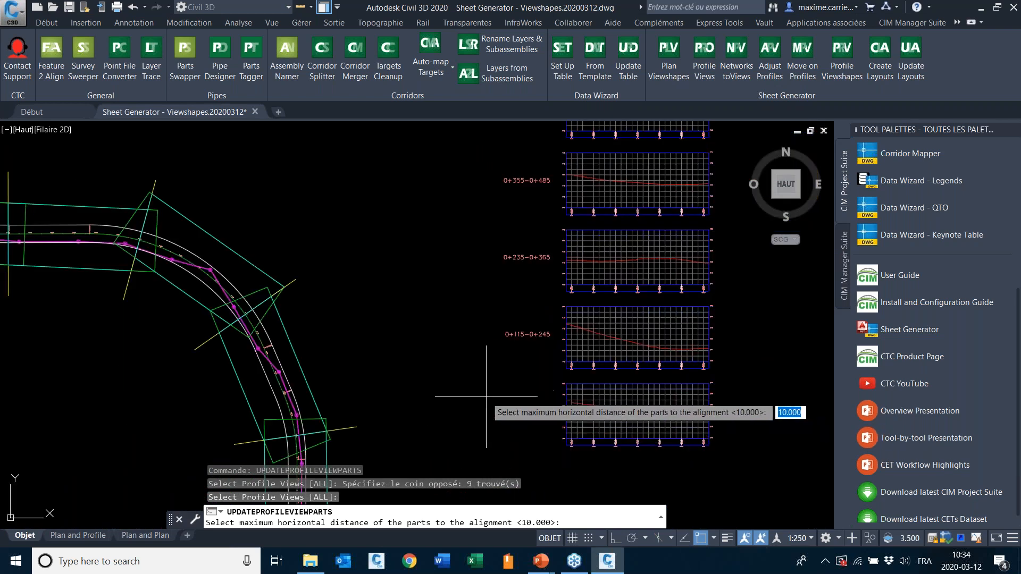
mouse_move(487, 371)
middle_down()
mouse_move(542, 386)
mouse_move(612, 273)
middle_up()
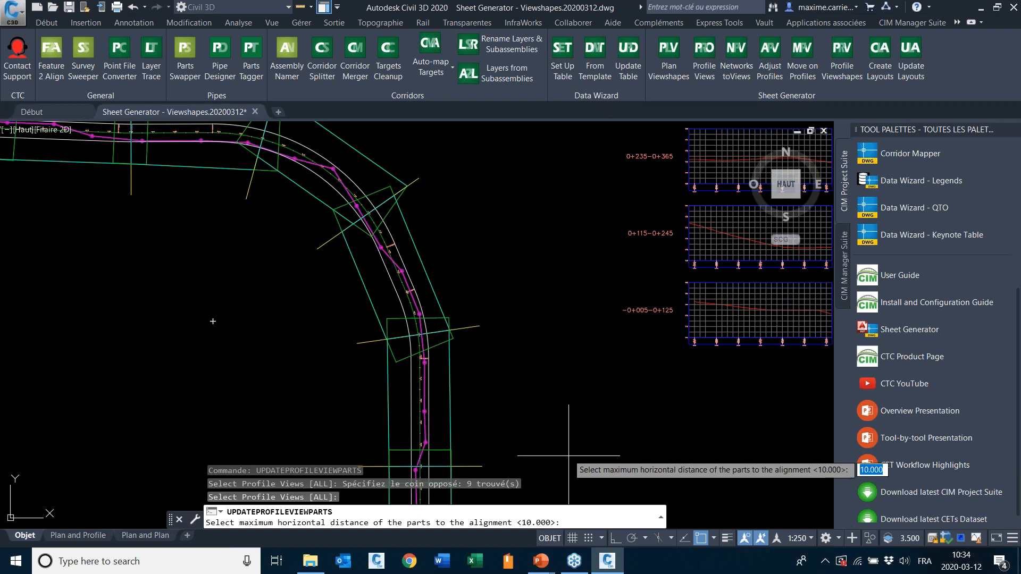
scroll(486, 422, down, 2)
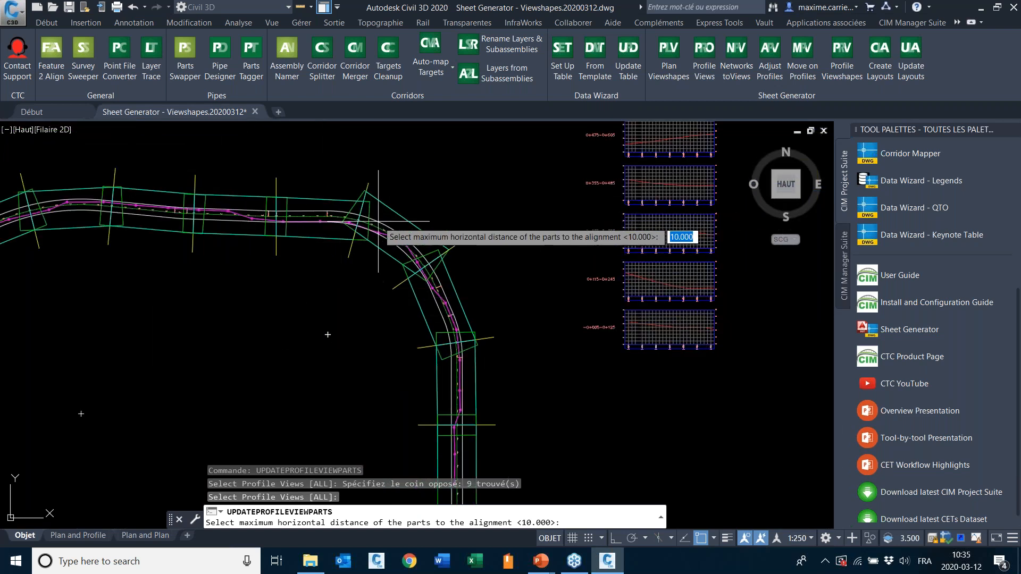
scroll(392, 213, up, 3)
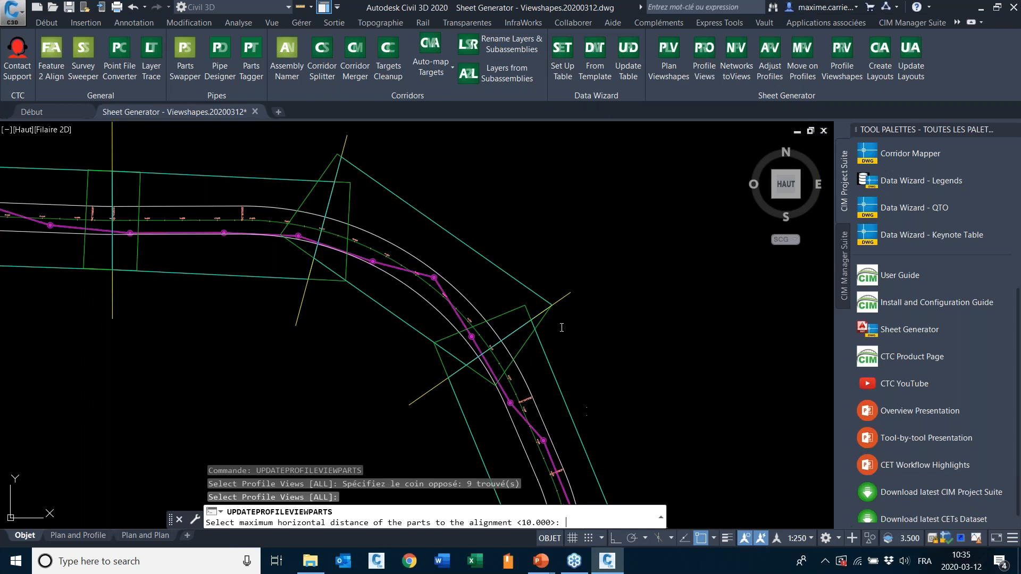
key(Return)
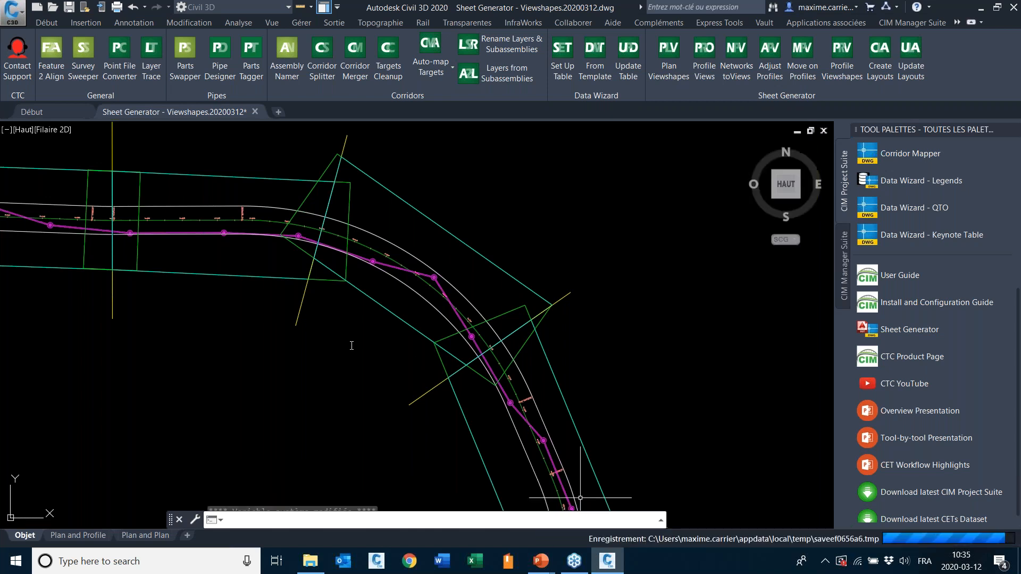
Check in the 0+955-1+055 profile view's properties which pipes and structures are drawn, without changing anything.
scroll(354, 350, down, 5)
mouse_move(725, 260)
middle_down()
mouse_move(686, 356)
mouse_move(681, 426)
middle_up()
click(600, 186)
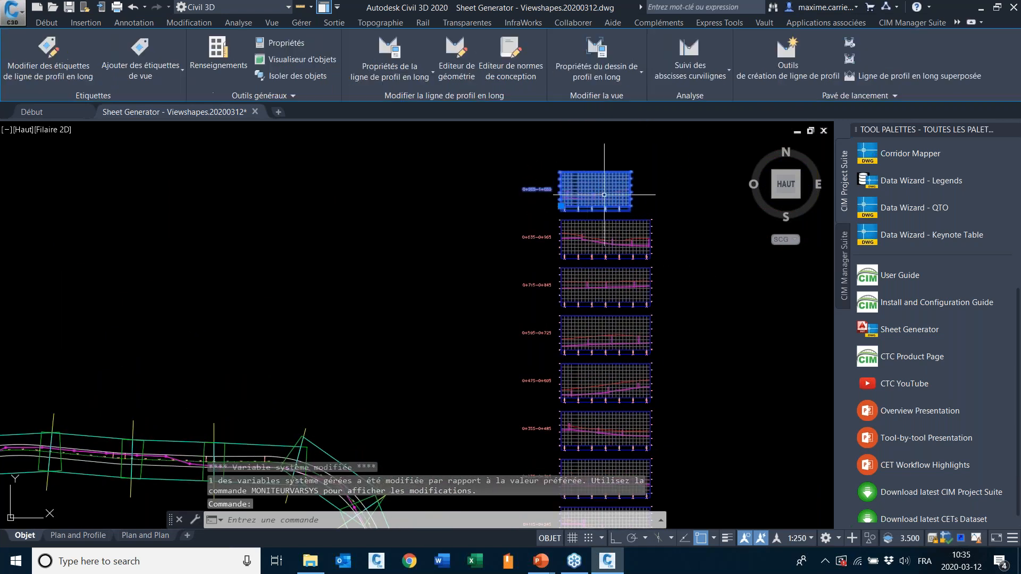
scroll(599, 181, up, 4)
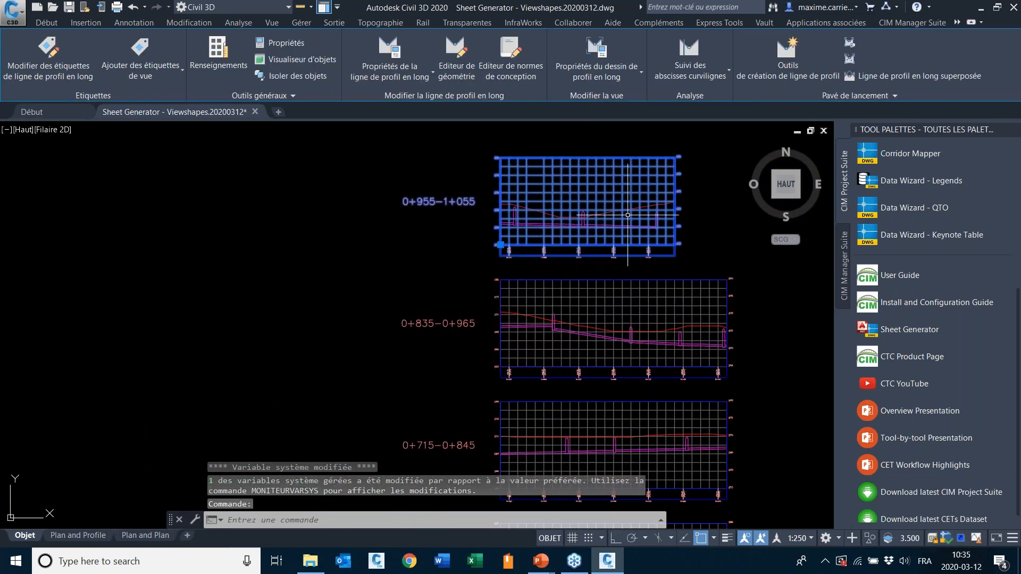
right_click(564, 205)
click(662, 339)
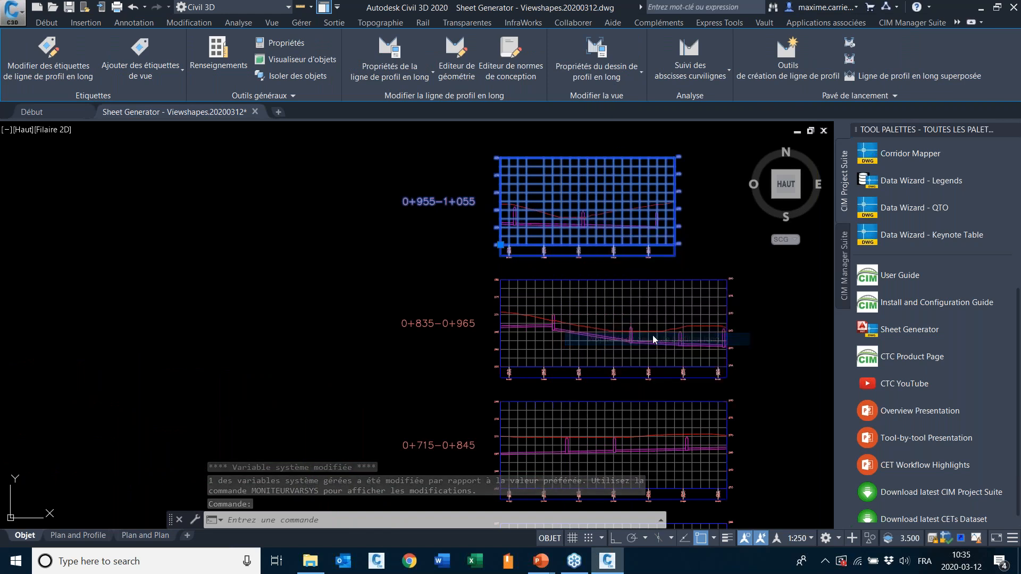
scroll(282, 268, down, 6)
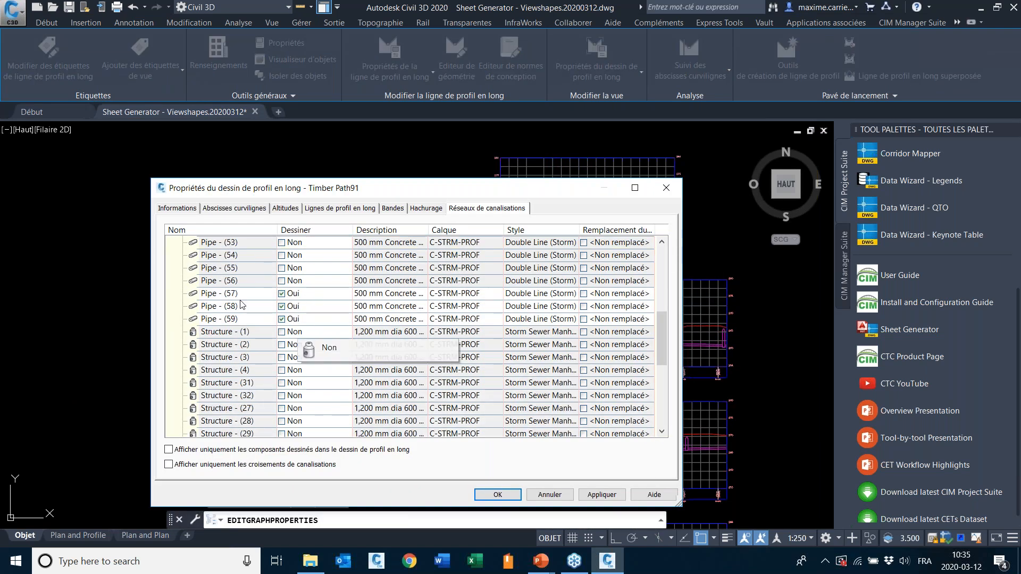
scroll(310, 314, up, 1)
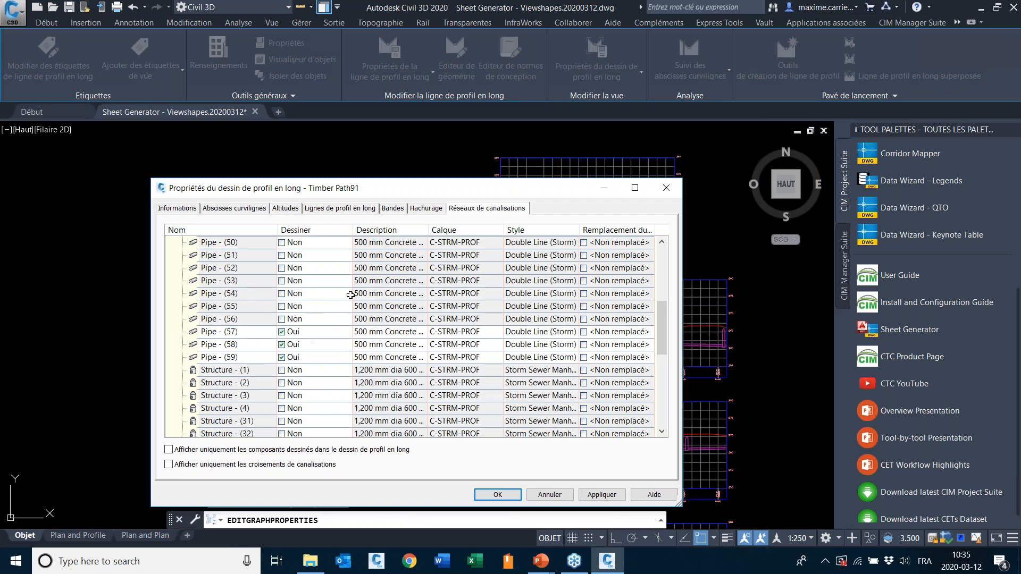
drag(509, 185, 509, 187)
mouse_move(424, 182)
mouse_down()
mouse_move(495, 288)
mouse_move(542, 297)
mouse_move(580, 245)
mouse_move(479, 134)
mouse_up()
scroll(306, 224, down, 6)
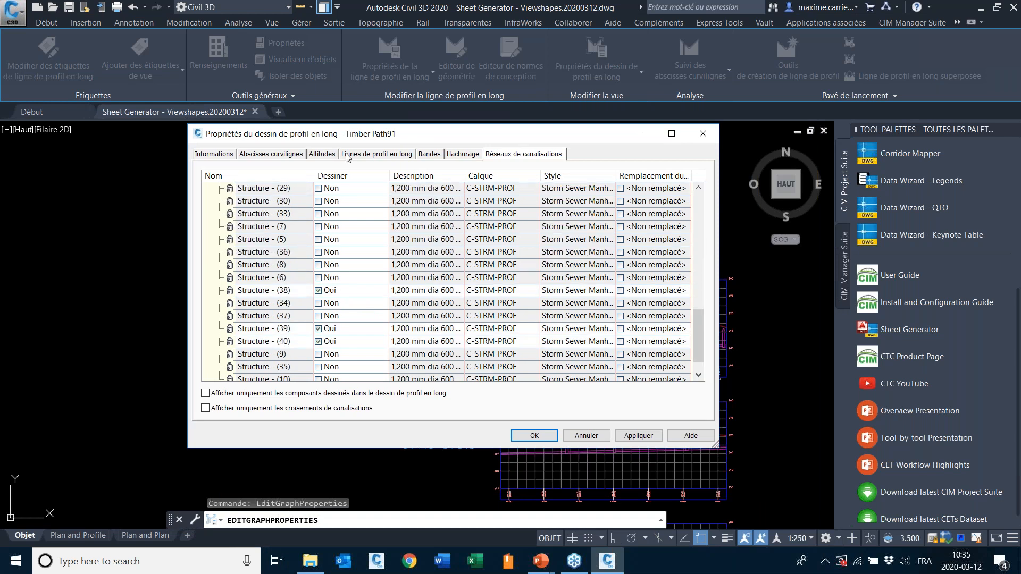
click(600, 440)
Start creating profile viewshapes and print area blocks for all the profile views.
scroll(423, 271, down, 5)
mouse_move(410, 345)
middle_down()
mouse_move(430, 320)
mouse_move(455, 227)
middle_up()
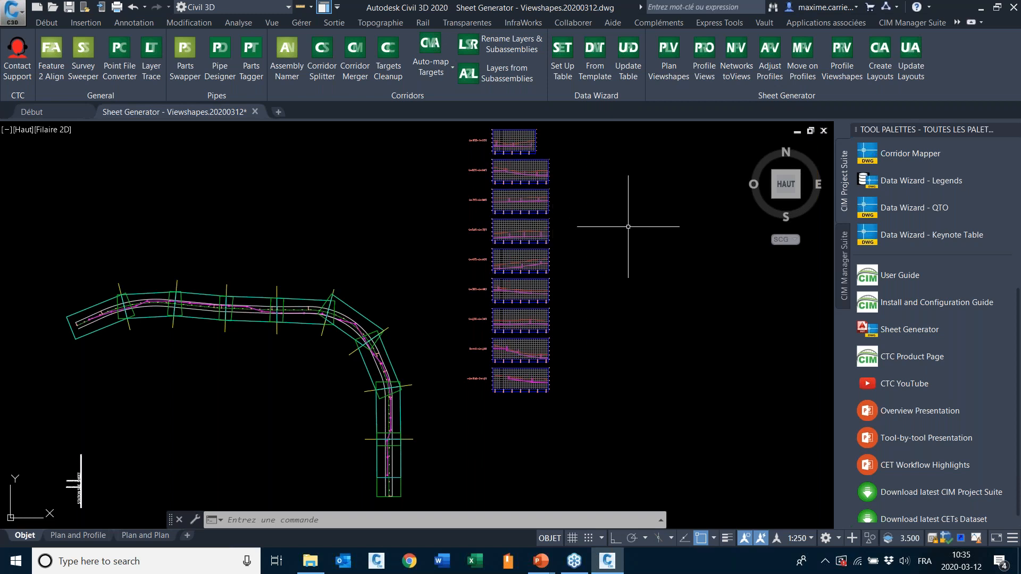
middle_drag(474, 259, 509, 315)
scroll(569, 244, up, 4)
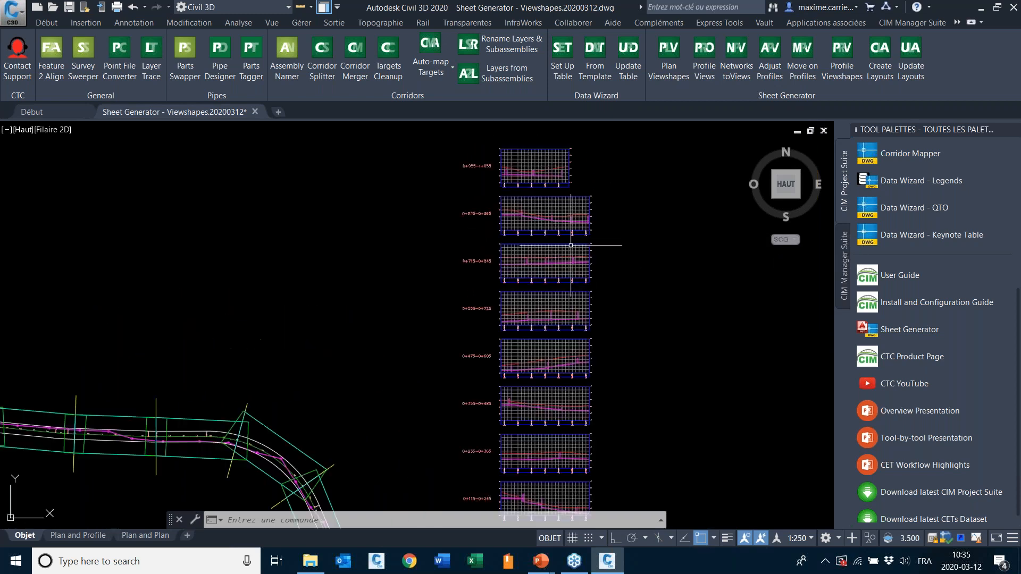
scroll(542, 243, down, 4)
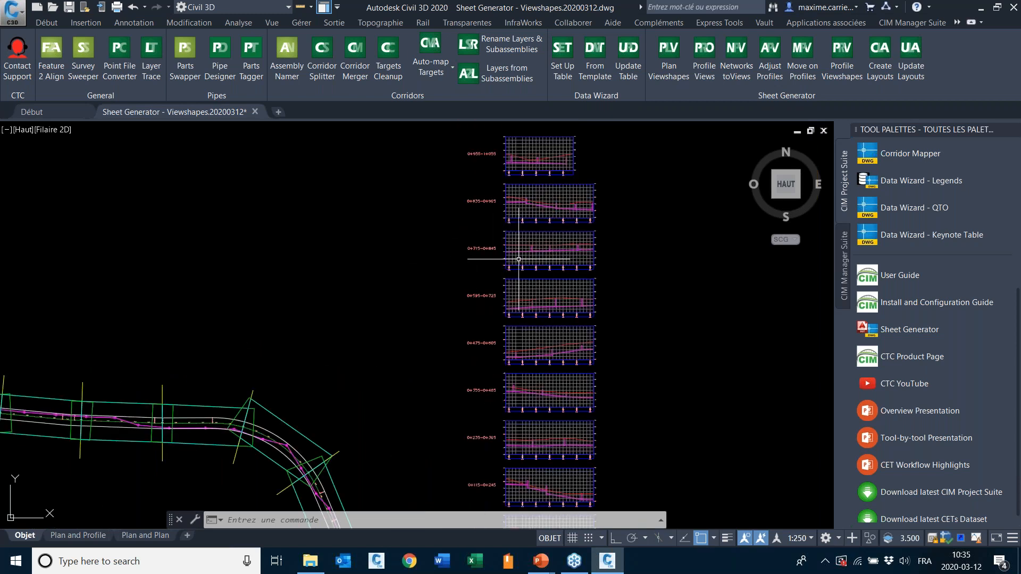
middle_drag(546, 256, 566, 251)
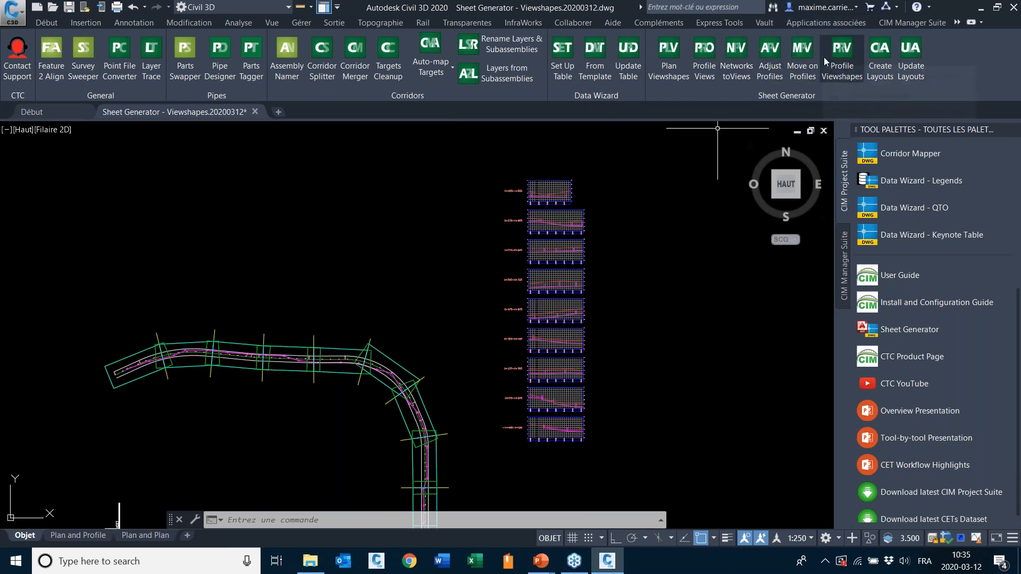
click(841, 58)
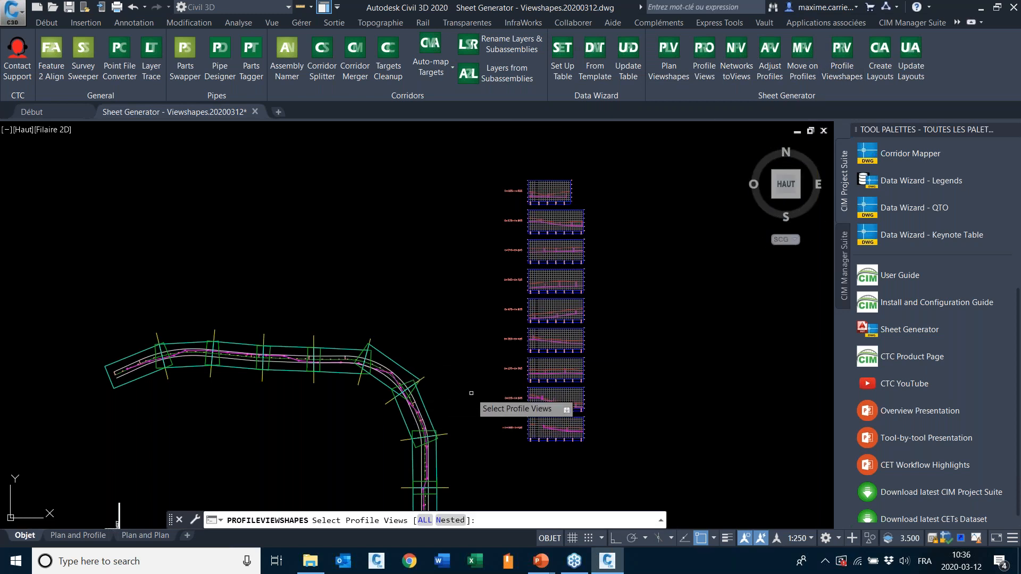
click(520, 447)
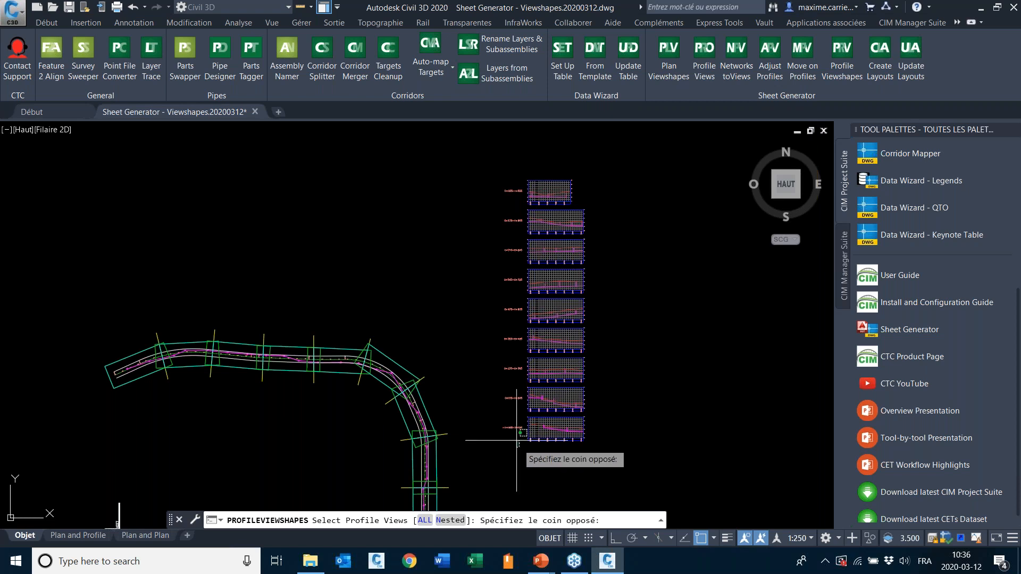
click(481, 160)
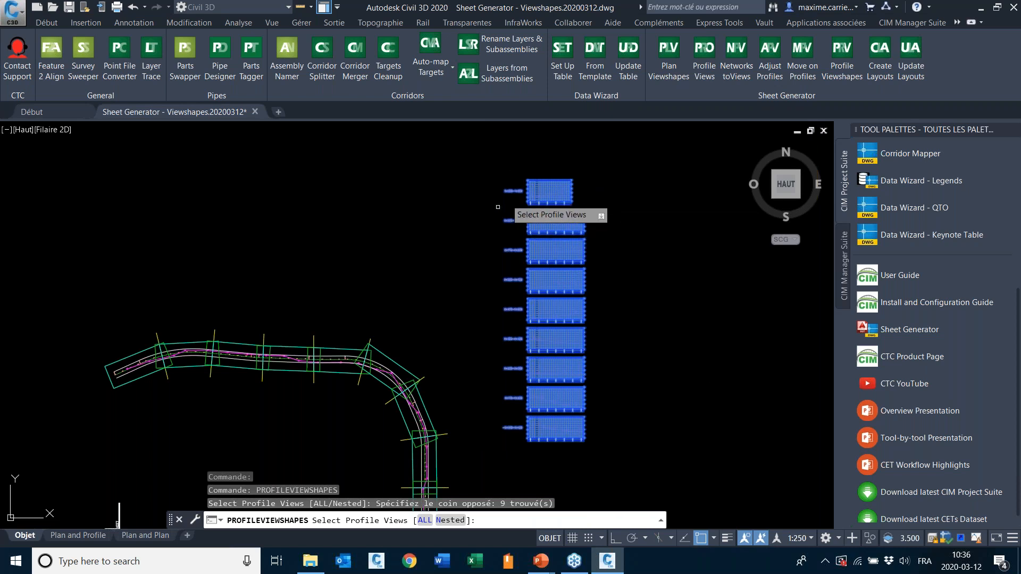
click(426, 521)
key(Return)
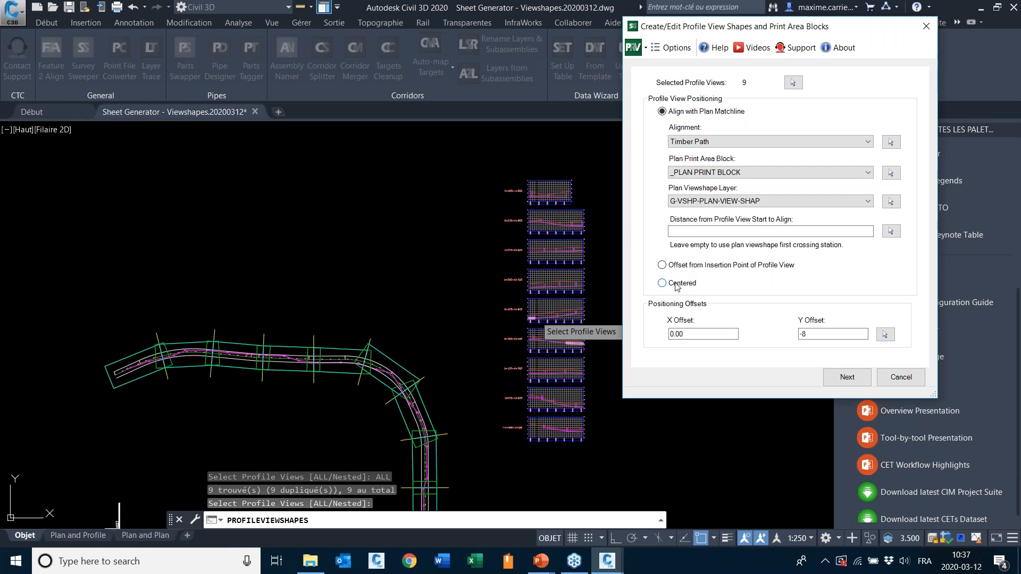
Align the profile views with the plan matchline of Timber Path, using _PLAN PRINT BLOCK, X offset 0.00 and Y offset -8.
click(676, 285)
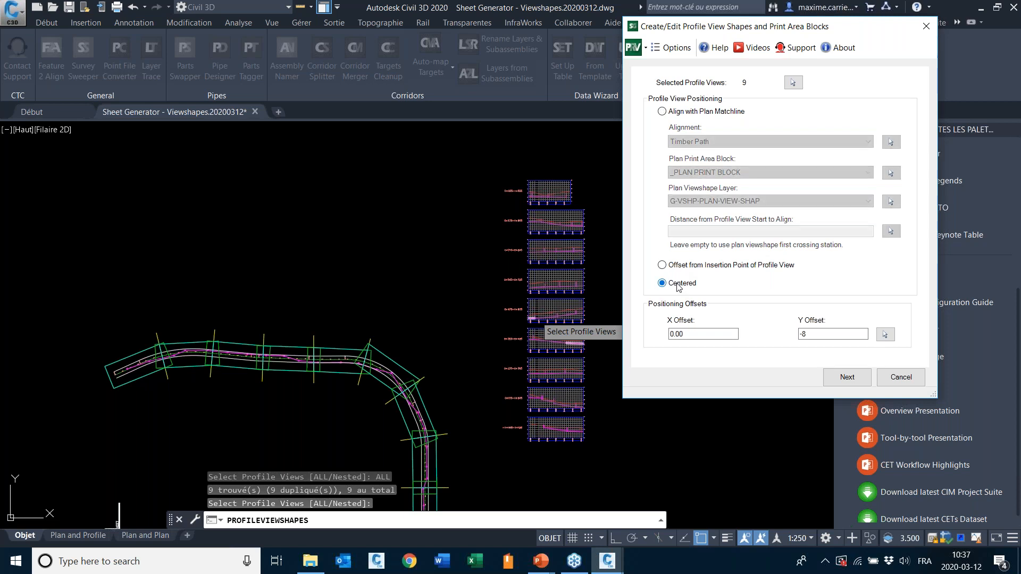
click(677, 113)
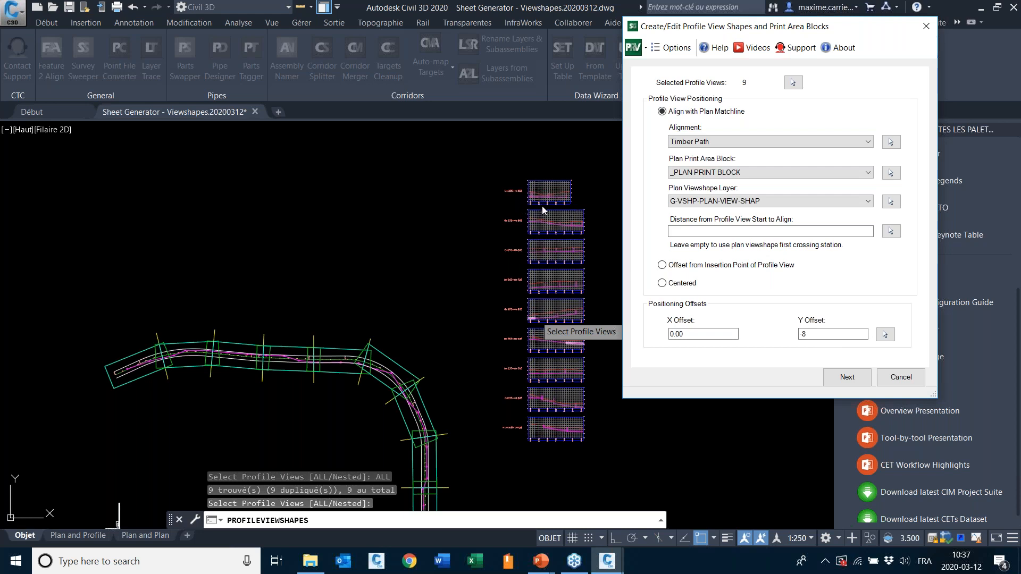
drag(818, 335, 790, 337)
click(808, 335)
double_click(808, 335)
click(842, 380)
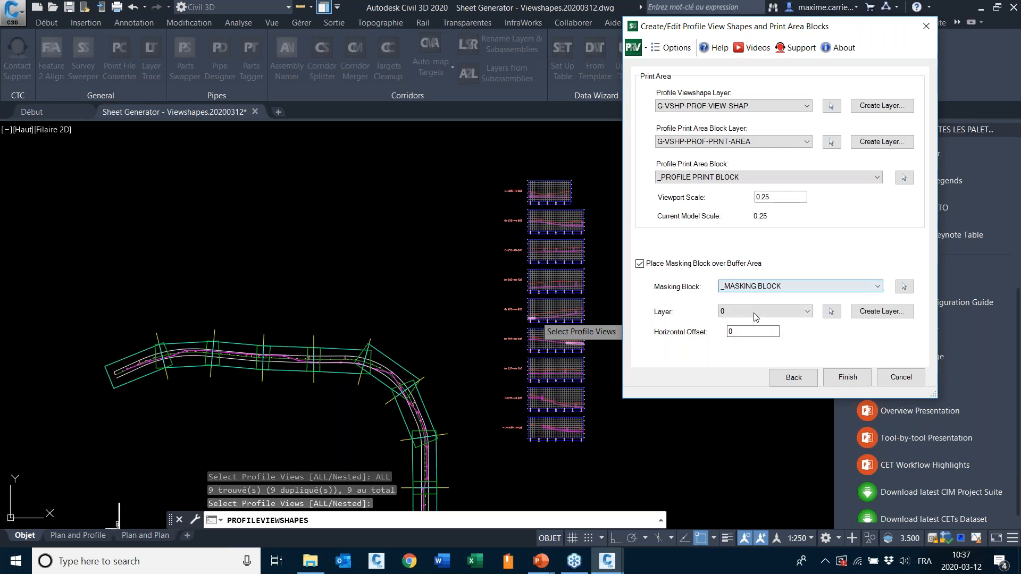
Create the viewshapes with _PROFILE PRINT BLOCK at viewport scale 0.25 and place _MASKING BLOCK on layer 0 over the buffer areas.
click(777, 288)
click(777, 290)
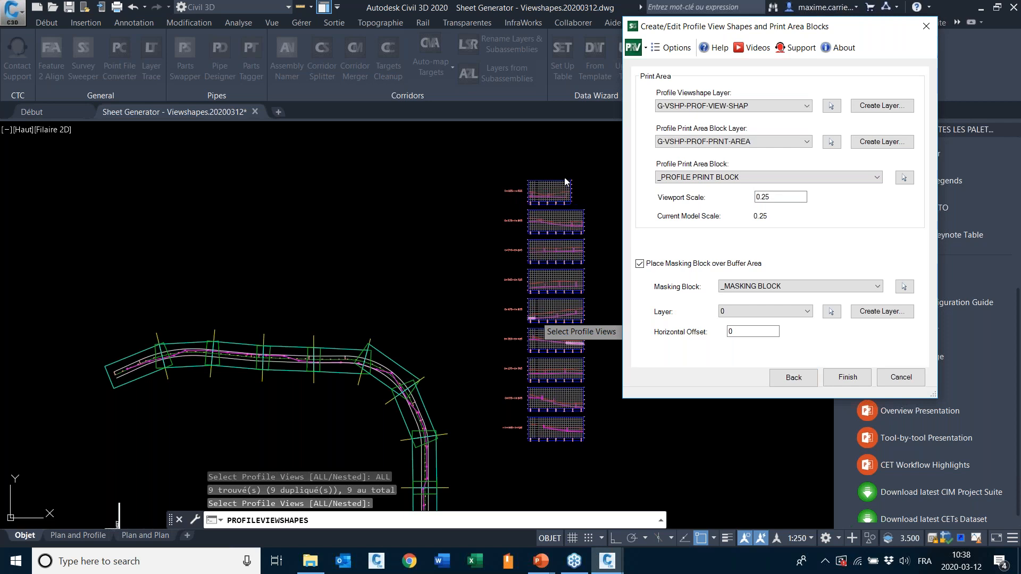
click(849, 378)
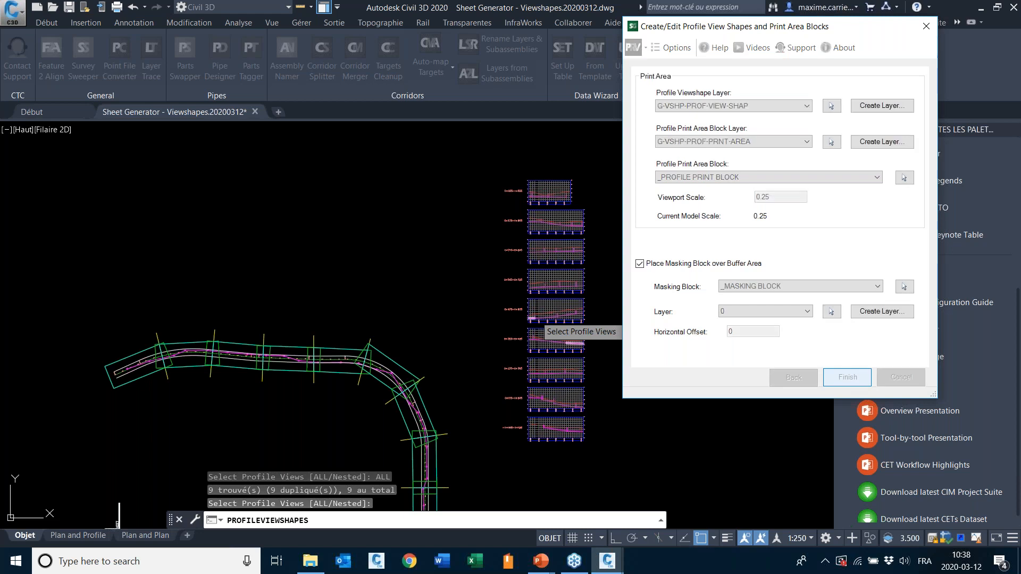
Inspect the viewshape outline and the masking over the start buffer of the 0+955-1+055 profile view.
scroll(526, 201, up, 6)
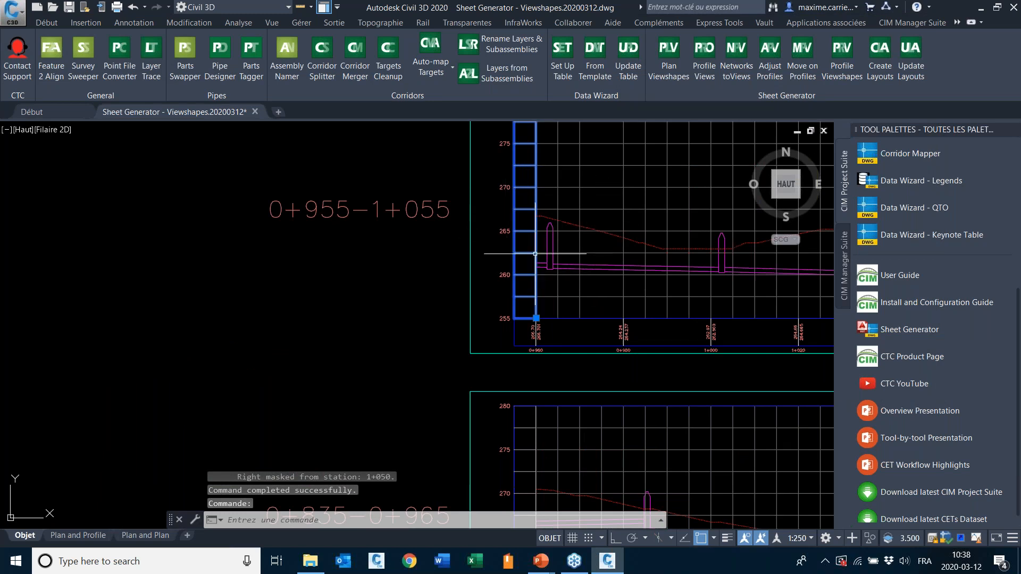
middle_drag(635, 266, 607, 276)
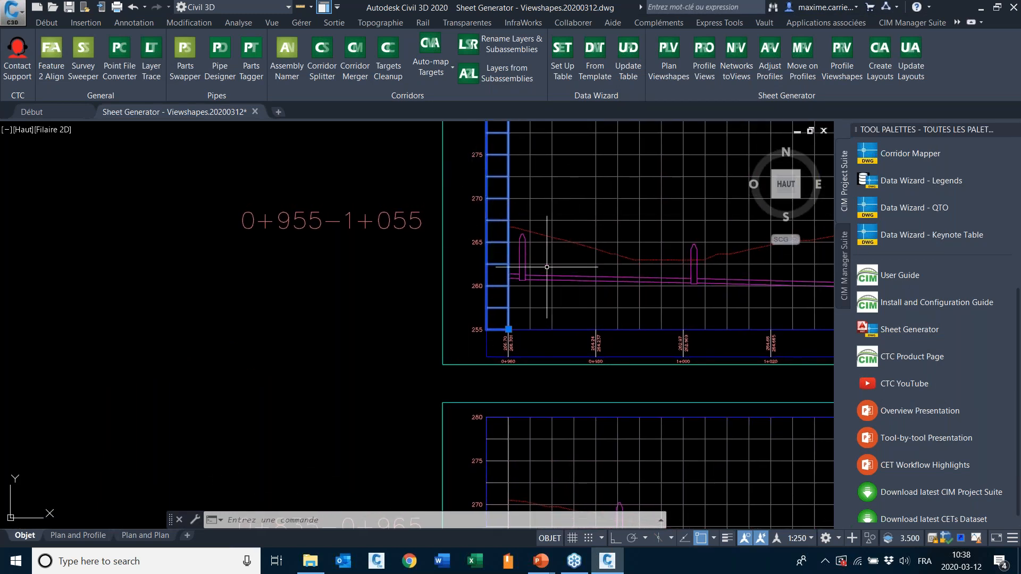
scroll(550, 270, down, 2)
key(Escape)
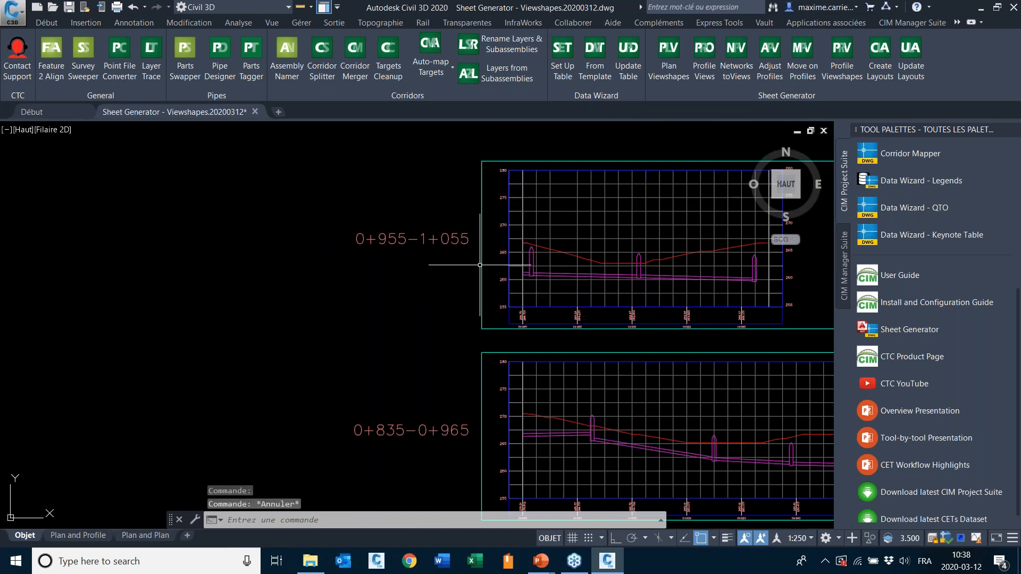
Look over the viewshapes around the stacked profile views and along the Timber Path plan.
middle_drag(609, 318, 566, 283)
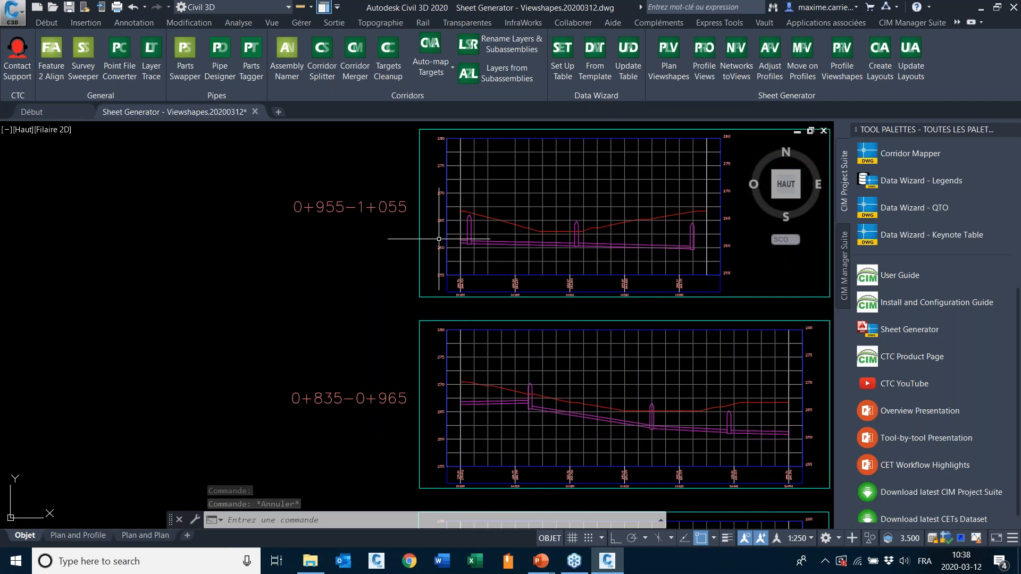
scroll(647, 228, down, 6)
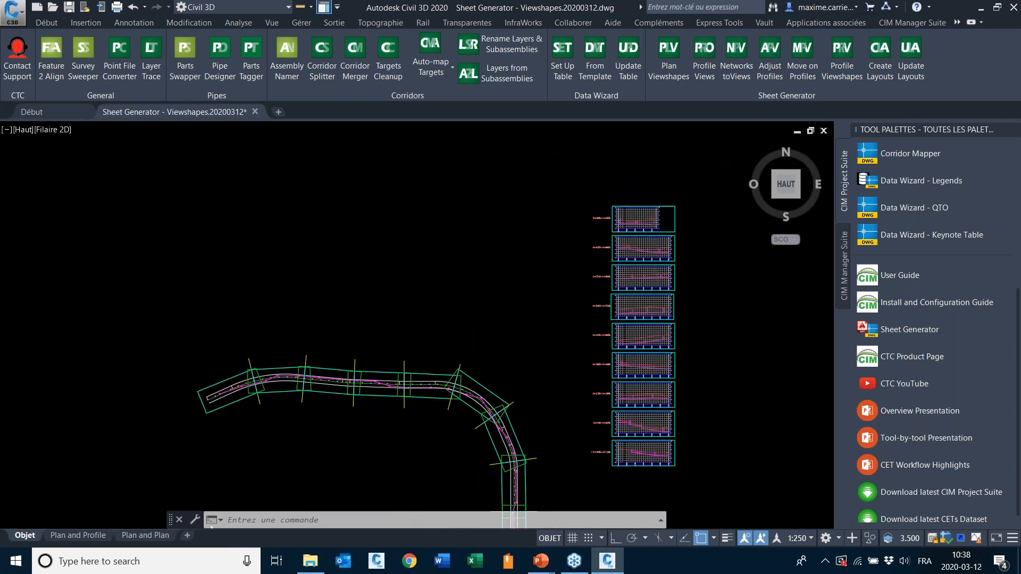
scroll(644, 228, up, 6)
scroll(659, 220, down, 4)
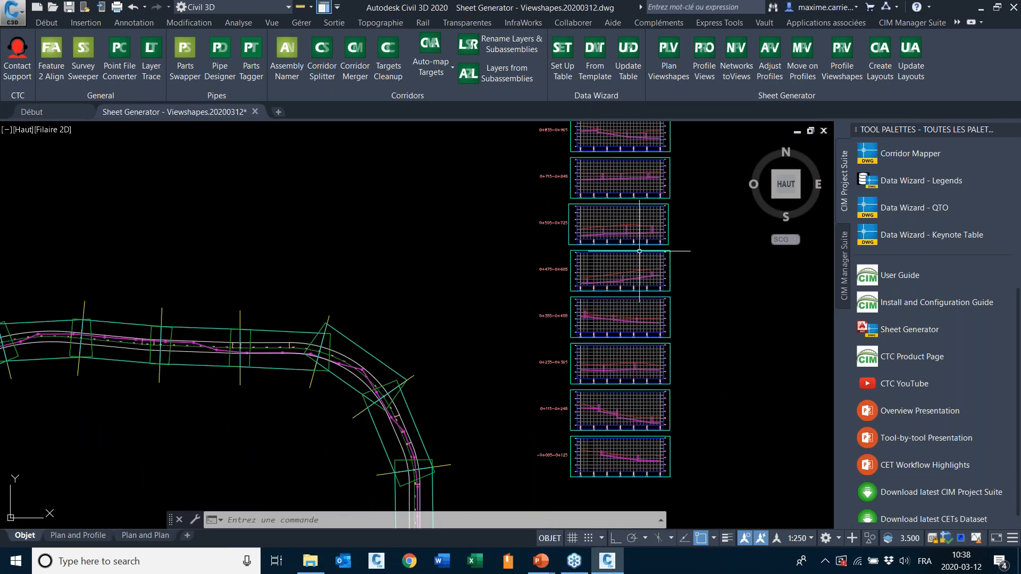
scroll(575, 318, down, 2)
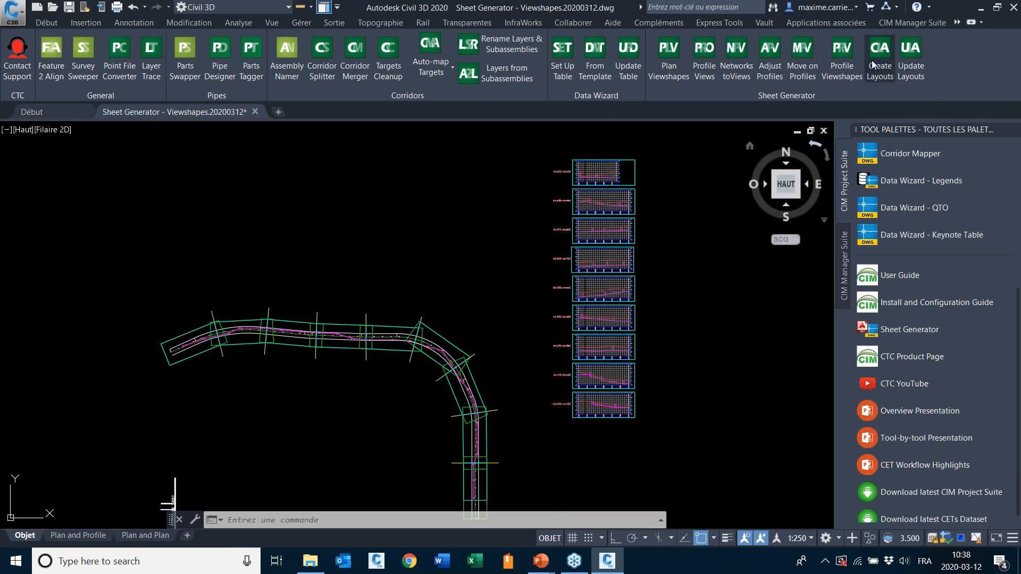
scroll(594, 165, up, 6)
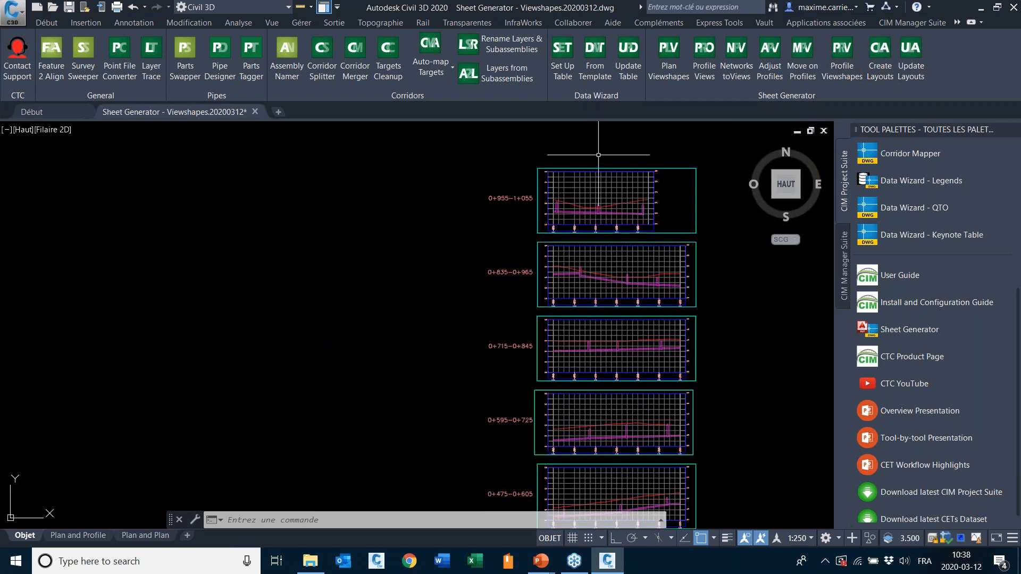
scroll(456, 317, down, 6)
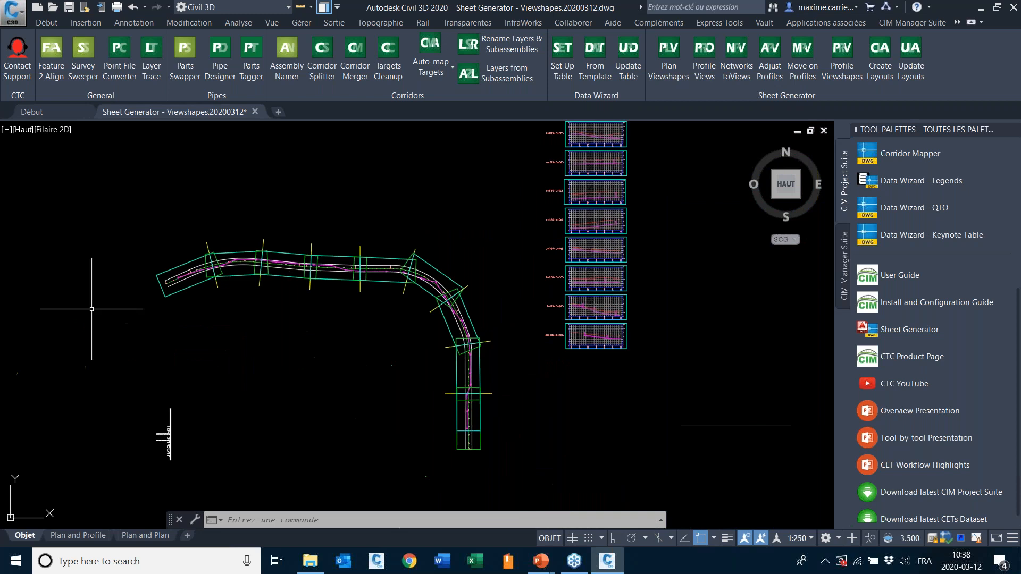
Save the drawing and start creating layouts in the Plan and Profile configuration, with Timber Path and its plan and profile print blocks as source objects.
click(879, 53)
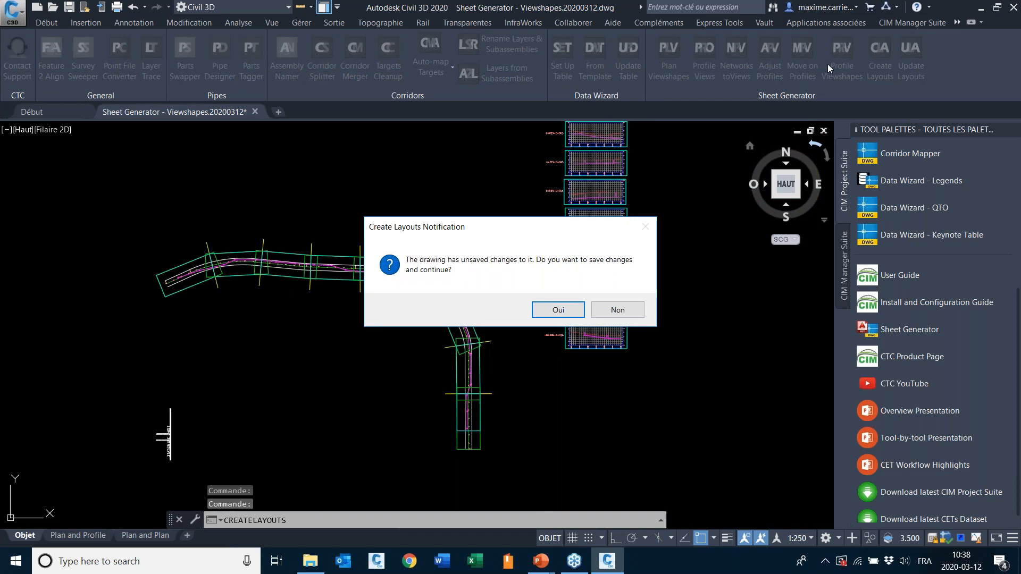
click(555, 310)
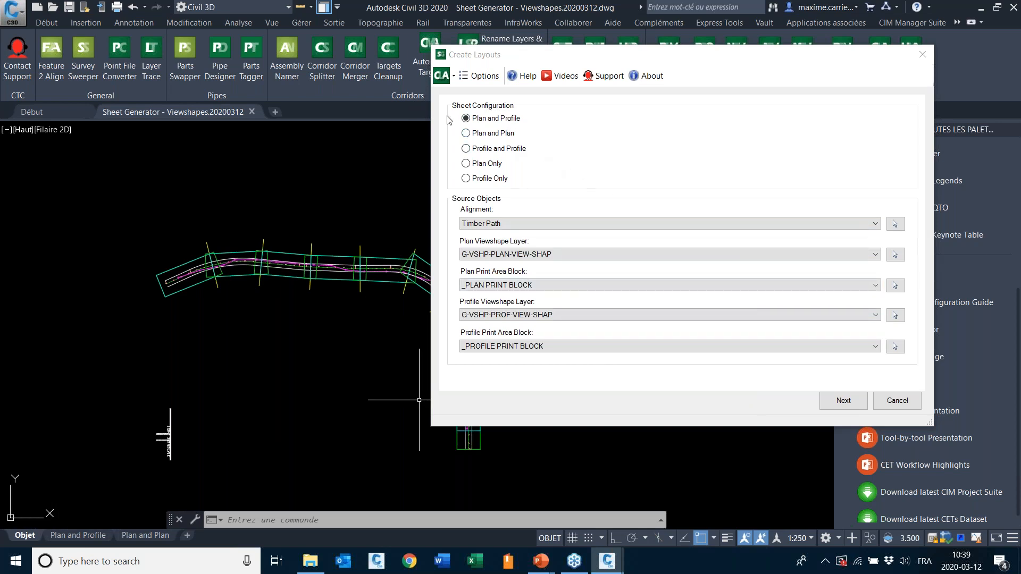
click(486, 116)
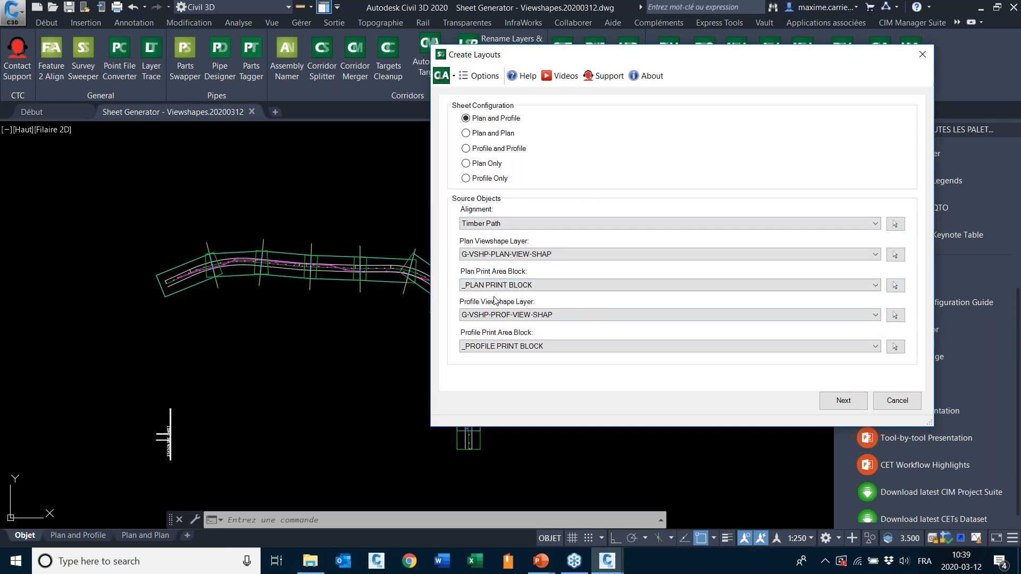
mouse_move(67, 540)
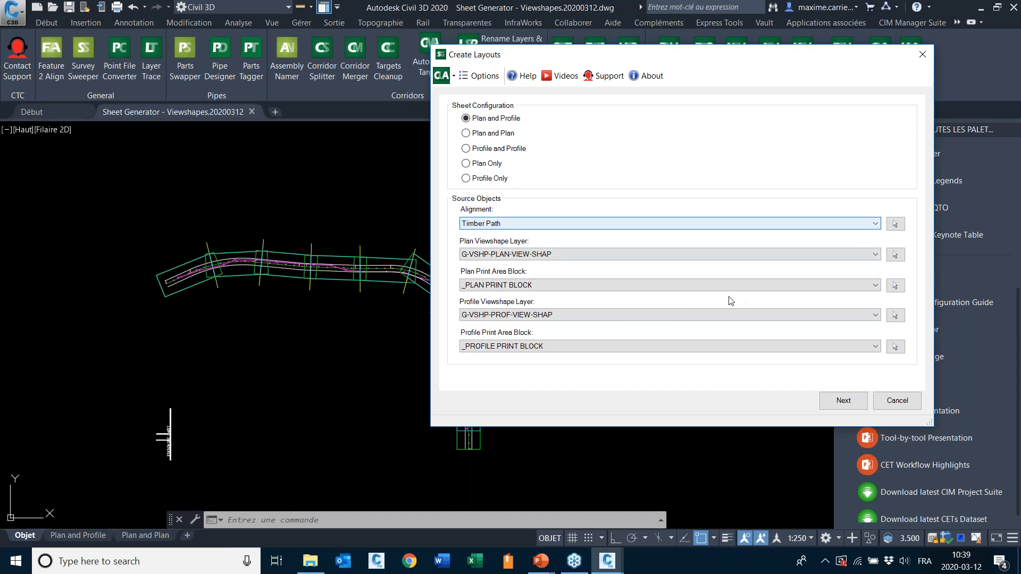
click(846, 407)
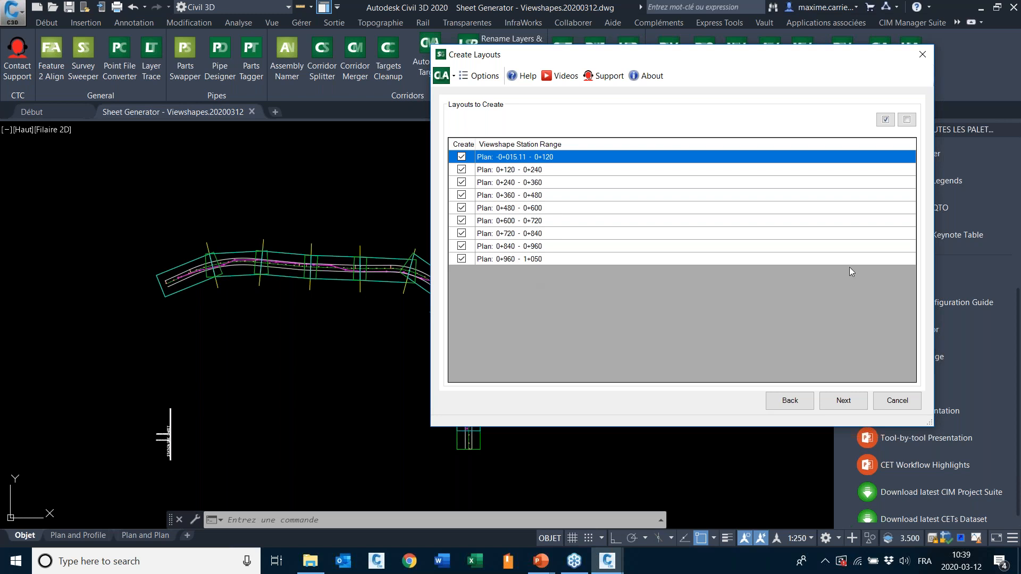
Keep all viewshape station ranges selected and use the _NORTH ARROW block, with _MATCHLINE blocks at the beginning and ending stations.
click(843, 400)
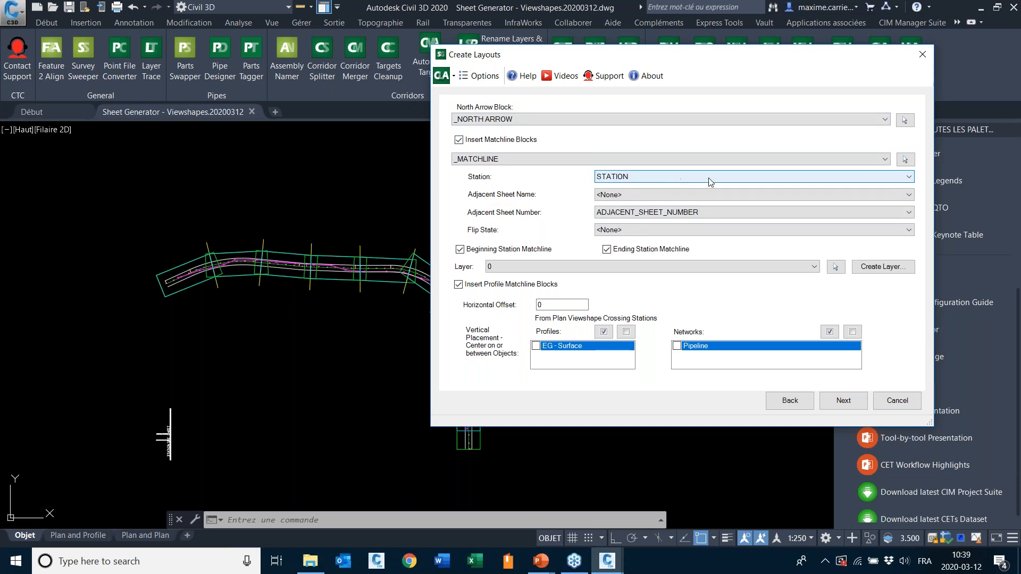
click(789, 400)
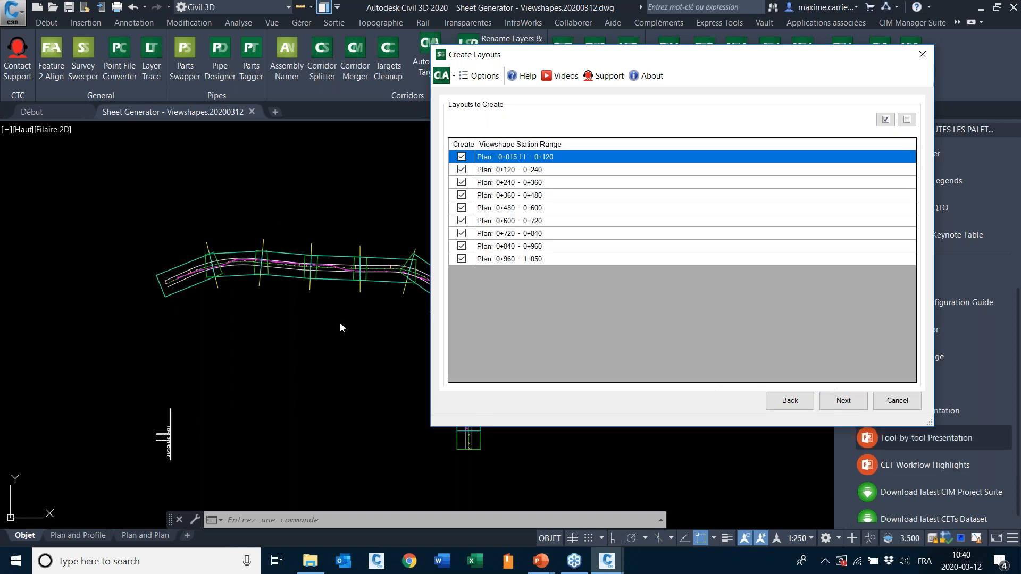
click(840, 399)
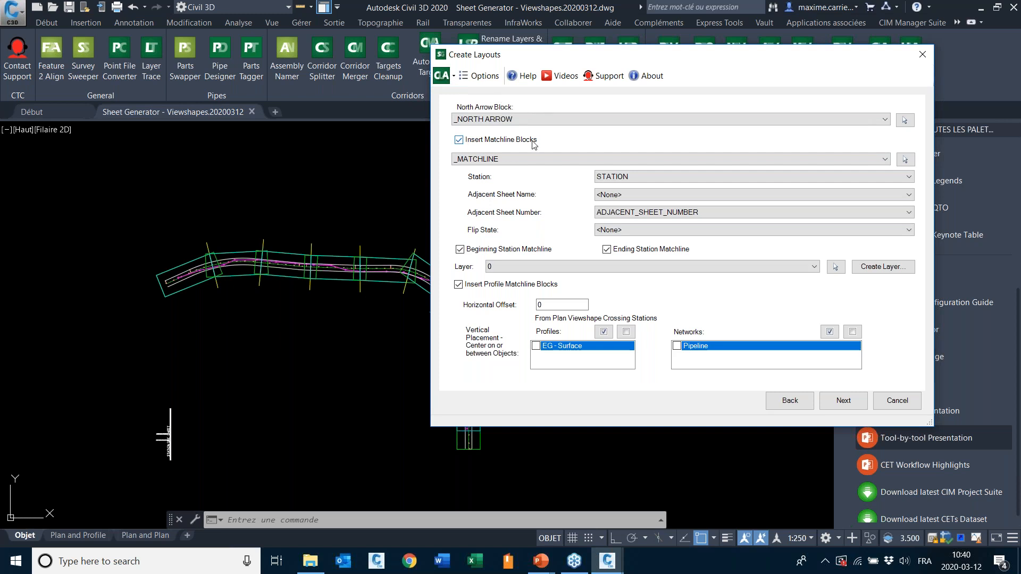
click(601, 119)
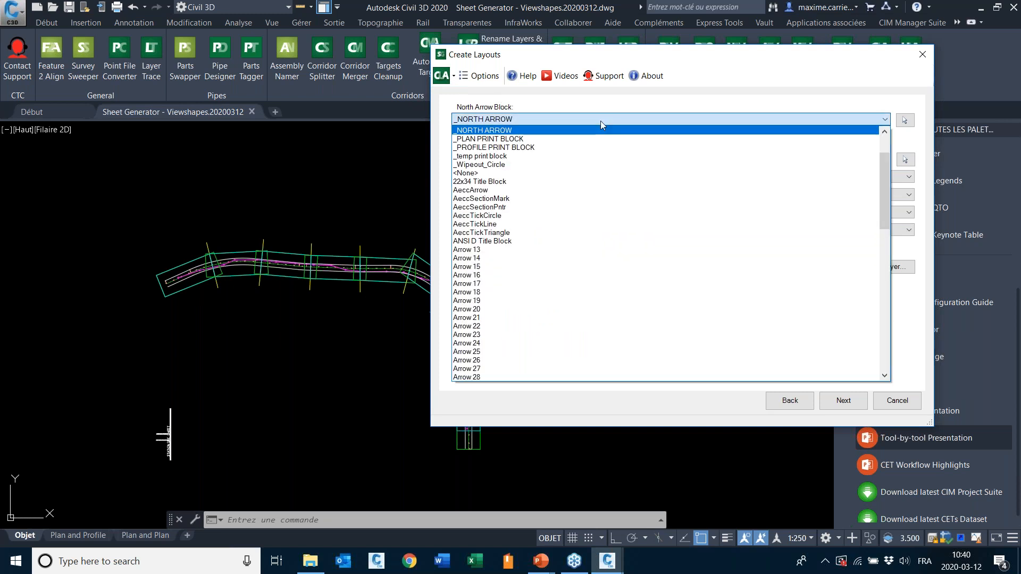
click(500, 131)
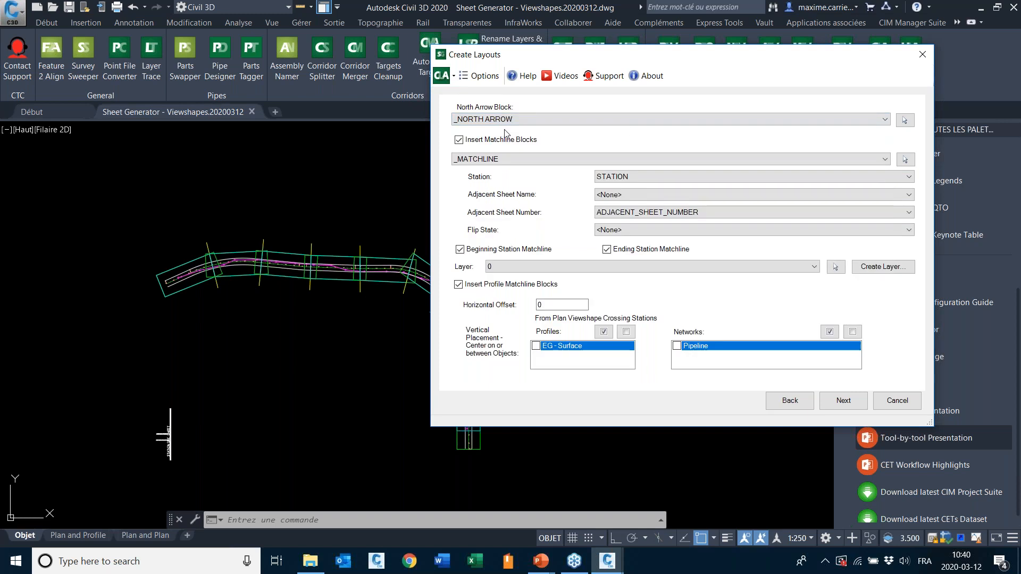
click(599, 119)
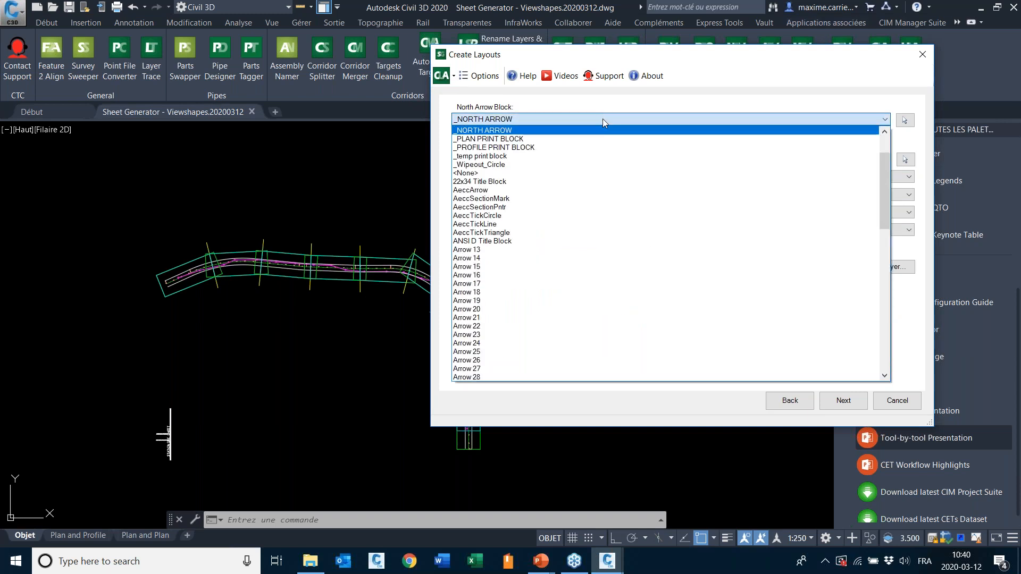
click(623, 110)
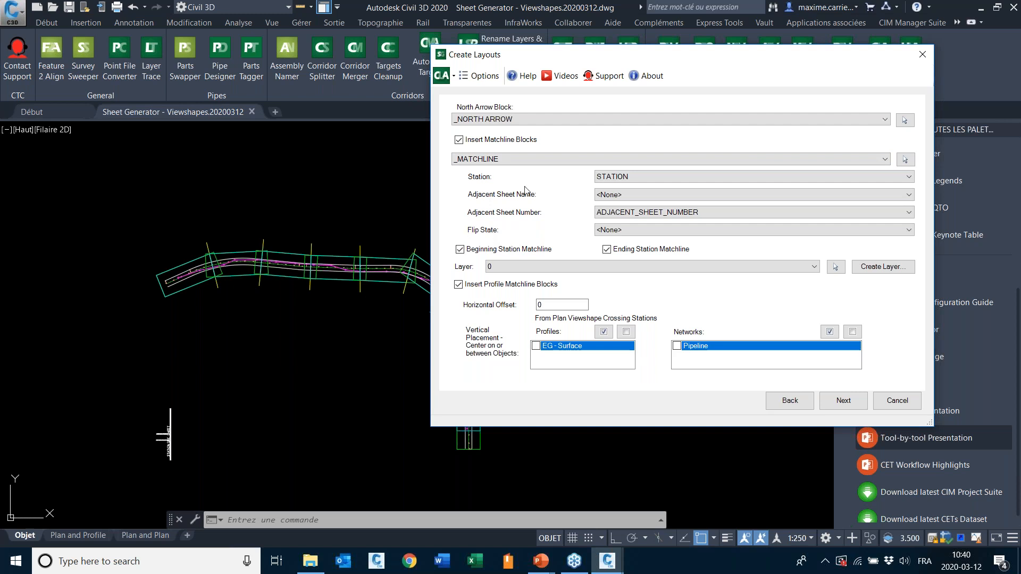
mouse_move(632, 57)
mouse_down()
mouse_move(650, 110)
mouse_move(752, 54)
mouse_up()
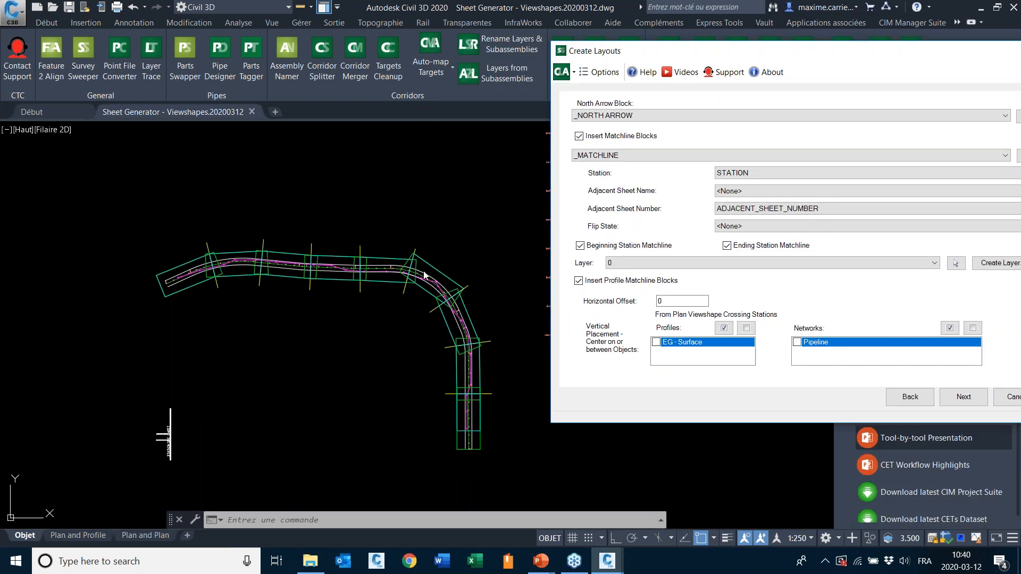
mouse_move(857, 55)
mouse_down()
mouse_move(783, 57)
mouse_move(796, 55)
mouse_up()
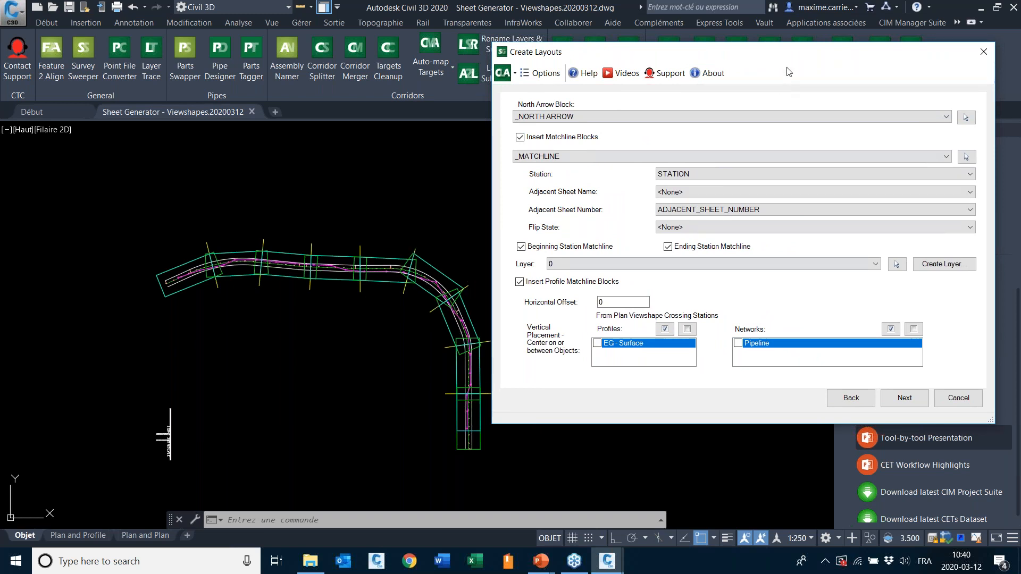
drag(786, 53, 669, 53)
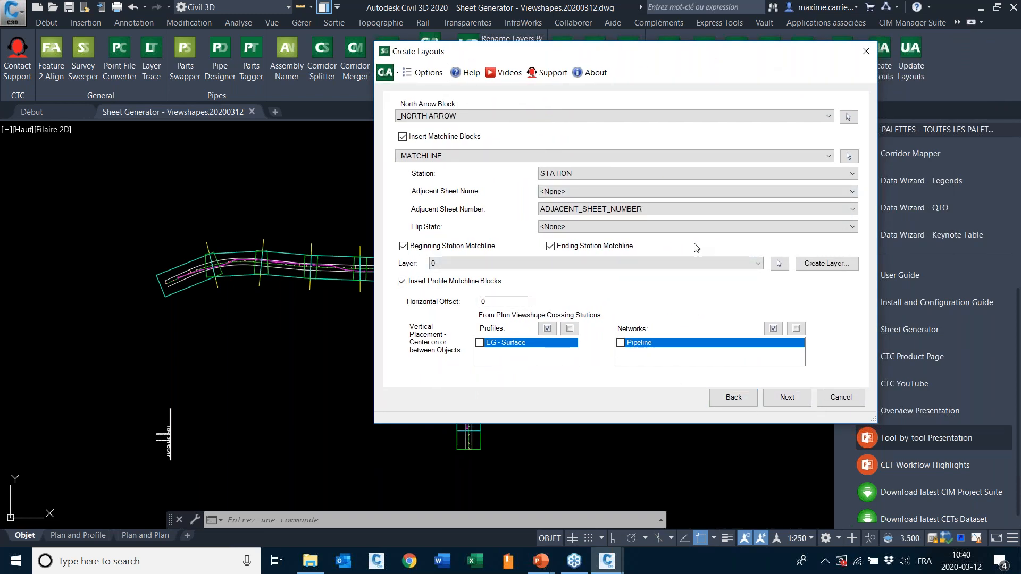
click(787, 401)
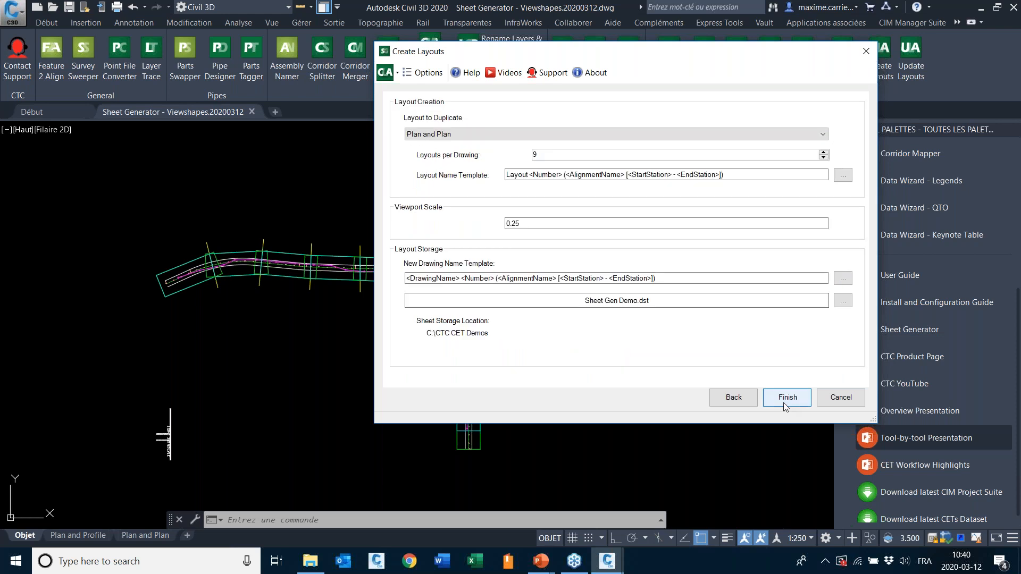
Generate the layouts by duplicating Plan and Profile, with 9 layouts per drawing and a viewport scale of 0.25.
drag(588, 154, 504, 150)
mouse_move(635, 61)
mouse_down()
mouse_move(829, 127)
mouse_move(851, 151)
mouse_move(891, 152)
mouse_move(685, 64)
mouse_up()
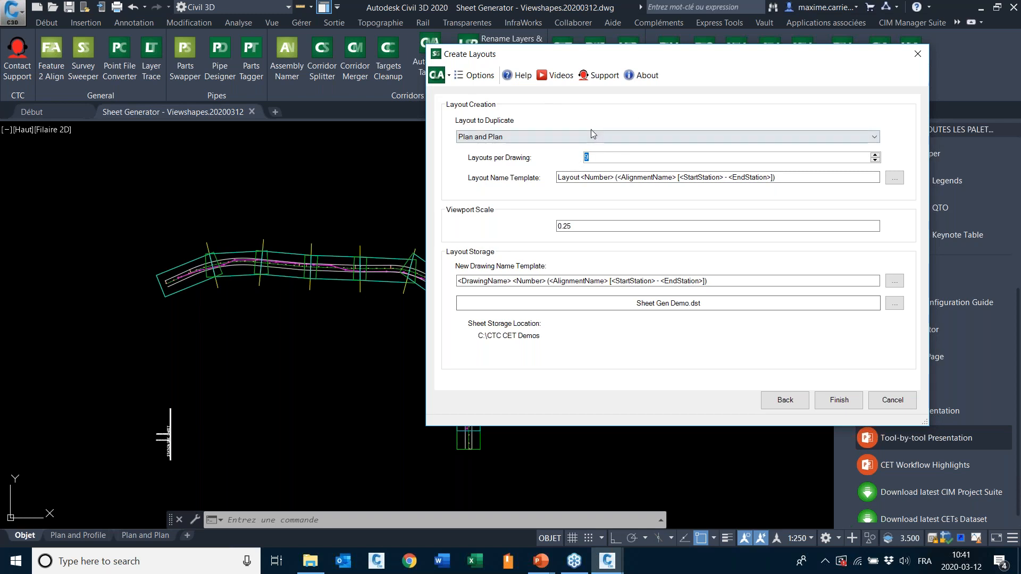
click(534, 137)
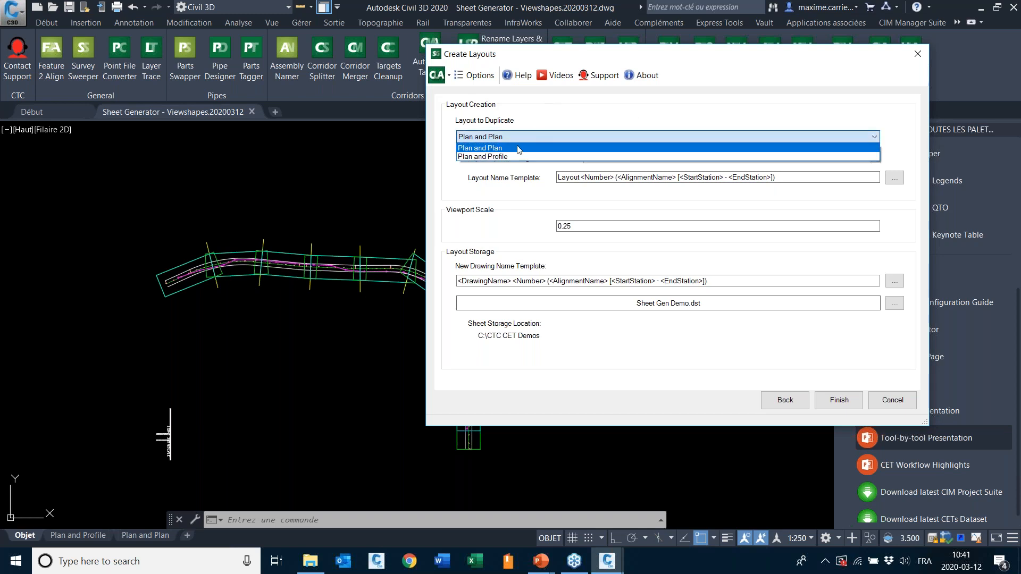
click(502, 156)
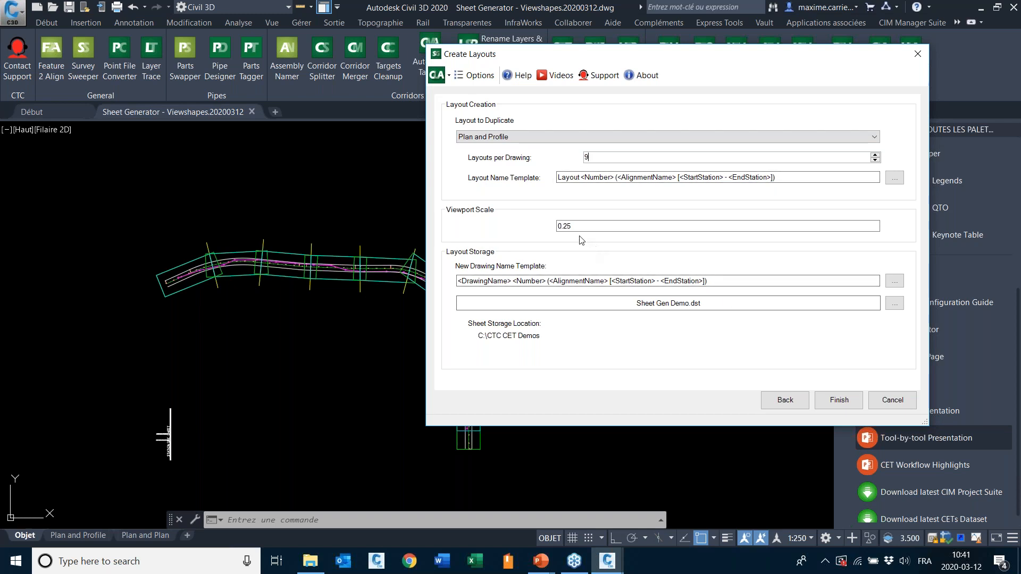
drag(586, 225, 554, 224)
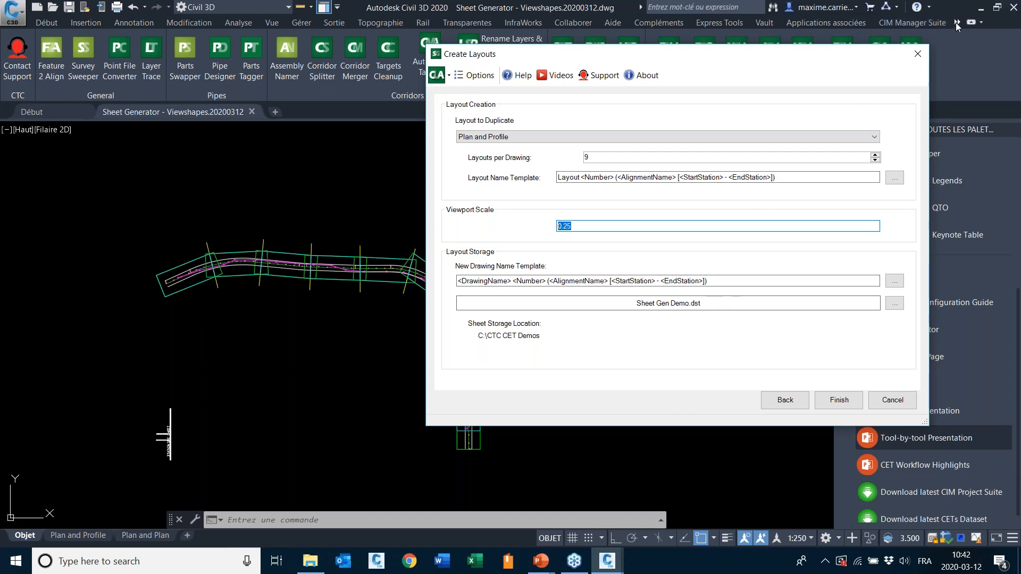
click(829, 403)
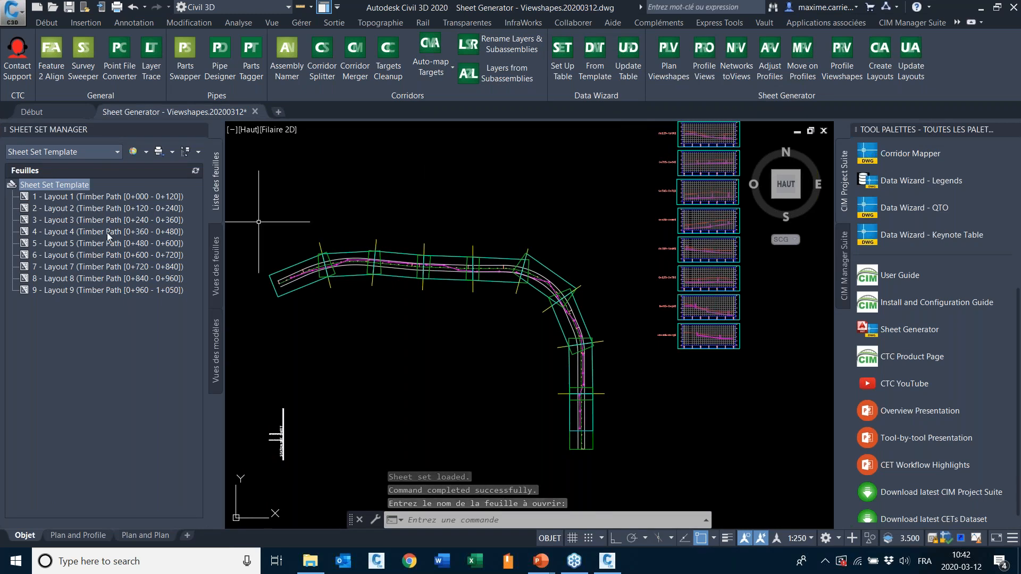
Open the Layout 1 sheet of Timber Path, stations 0+000 to 0+120, from the sheet set.
middle_drag(432, 180, 516, 191)
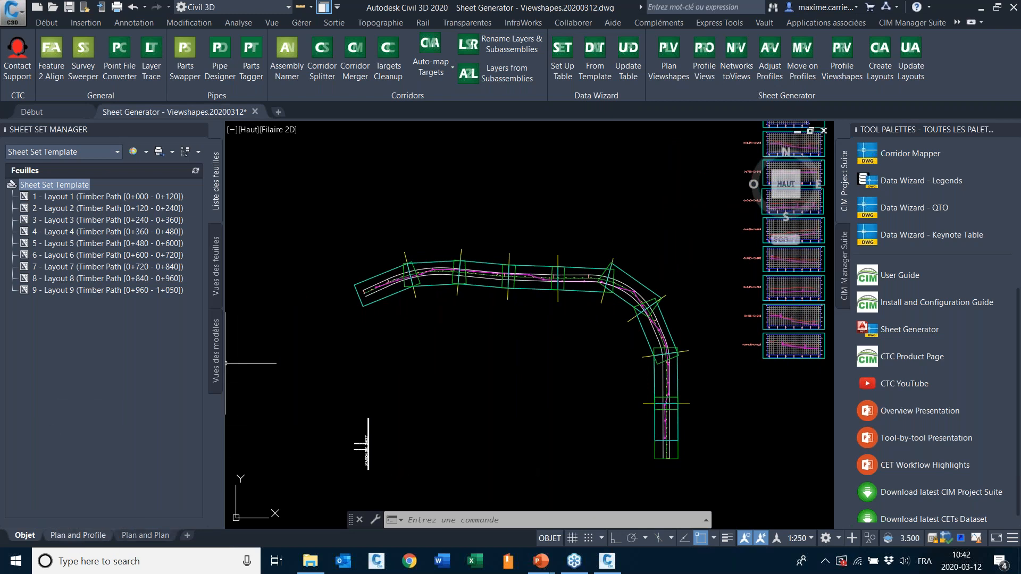
click(104, 197)
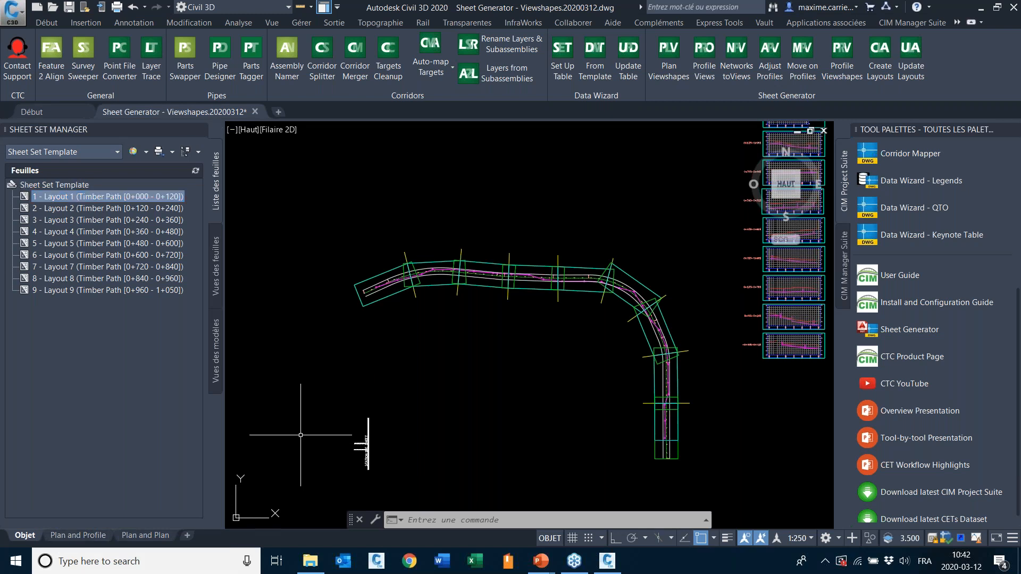
double_click(74, 199)
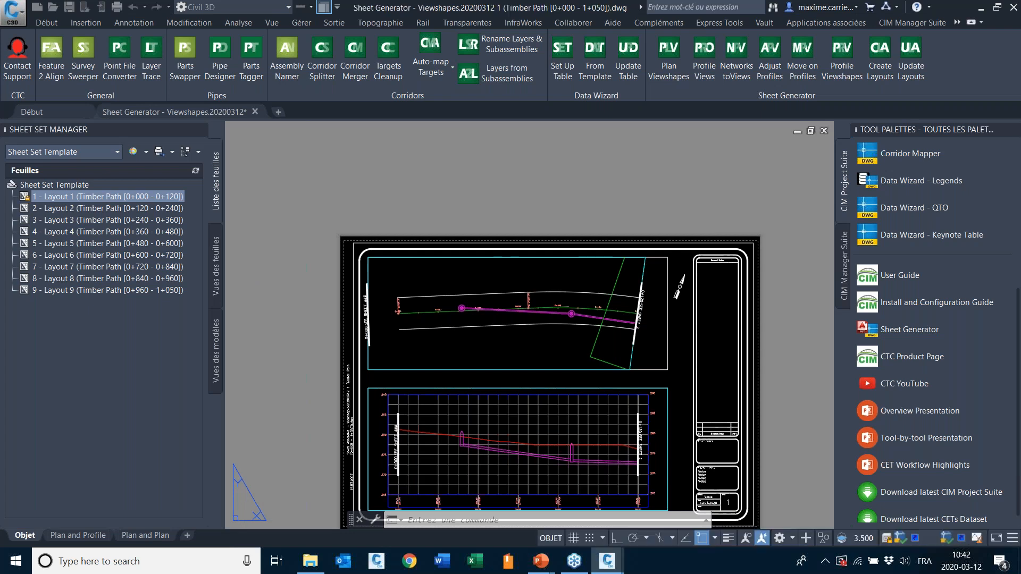
middle_drag(305, 258, 314, 168)
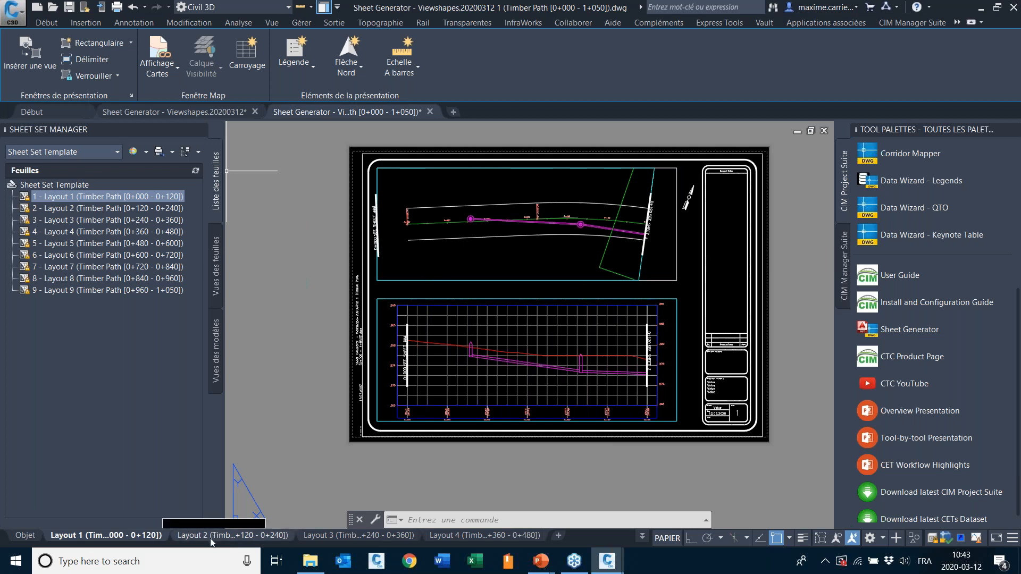
Switch to Layout 2 and examine the plan view's matchline labels at stations 0+120 and 0+240.
click(233, 536)
middle_drag(479, 343, 482, 300)
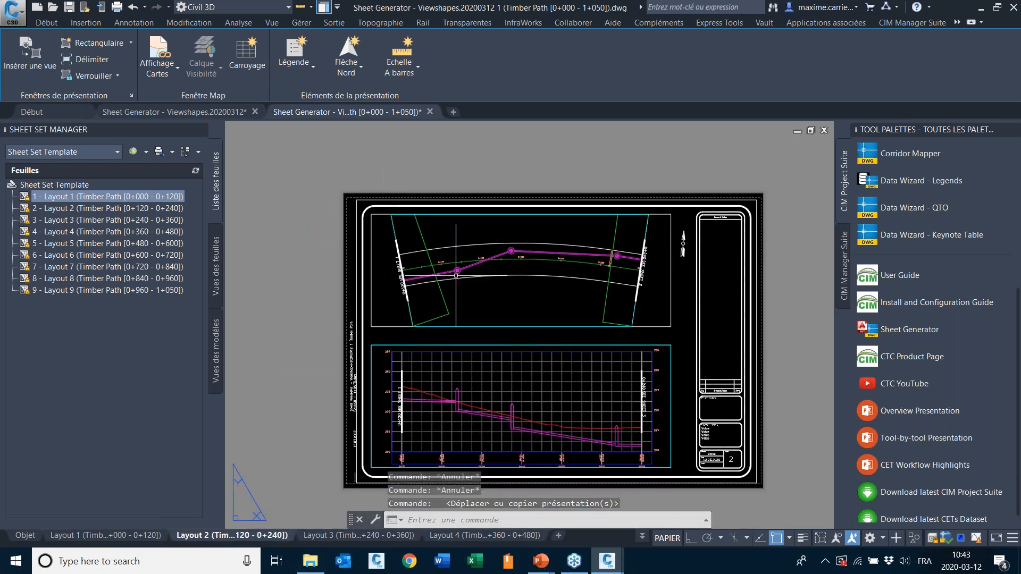
scroll(636, 273, up, 4)
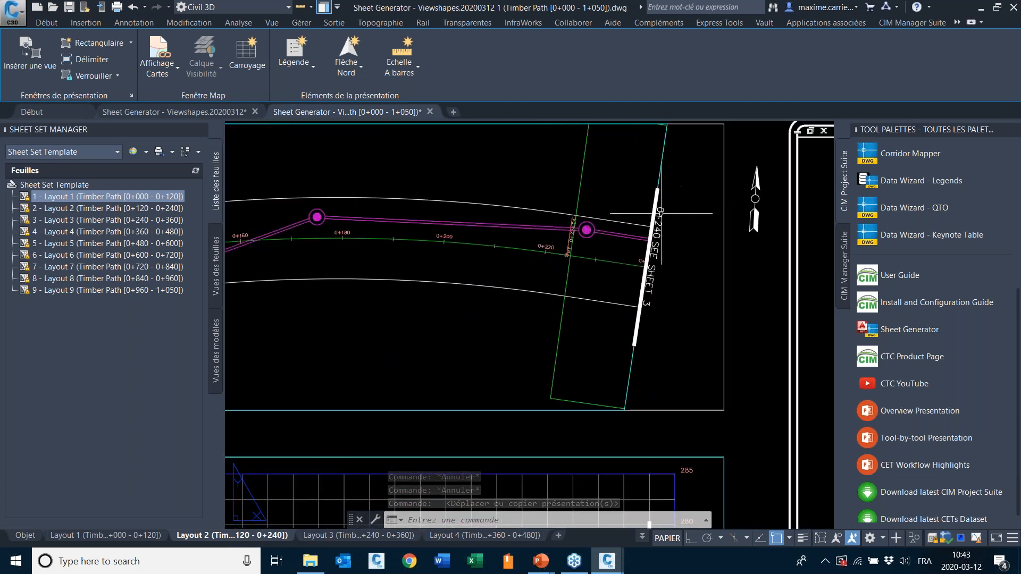
scroll(662, 225, down, 2)
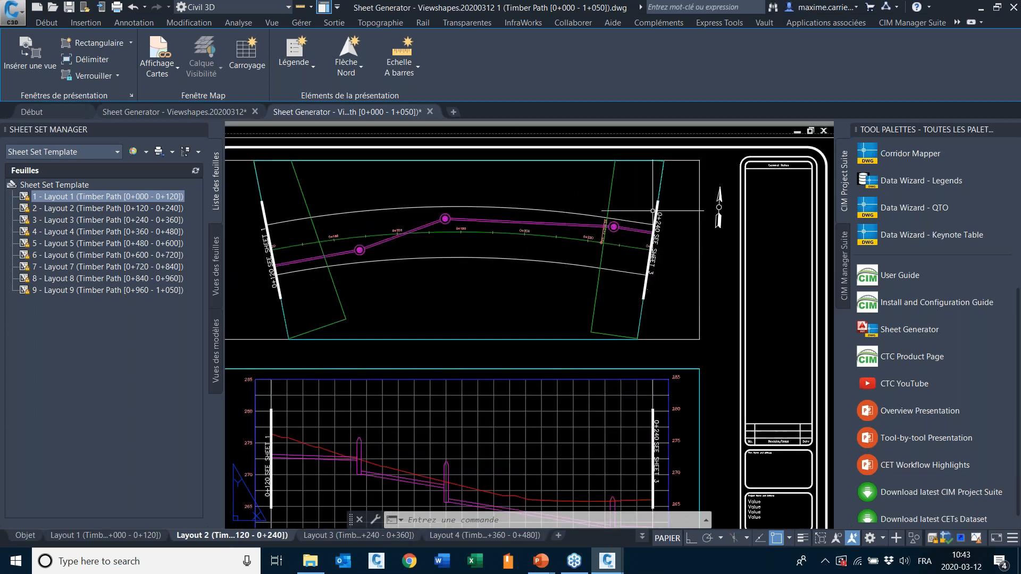
scroll(264, 247, up, 4)
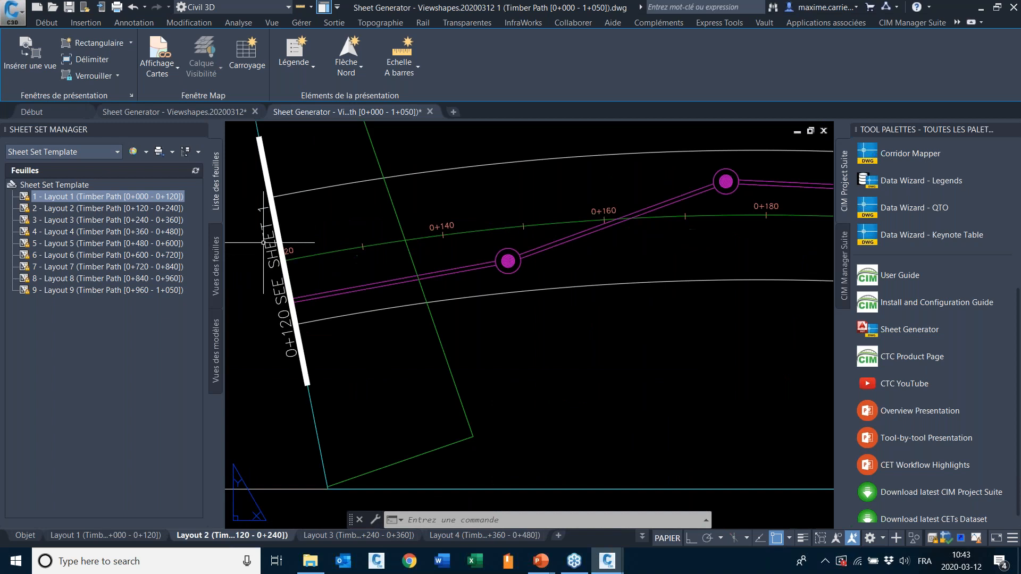
View the whole Layout 2 sheet, then open Layout 3 covering stations 0+240 to 0+360.
scroll(340, 221, down, 6)
middle_drag(478, 337, 527, 303)
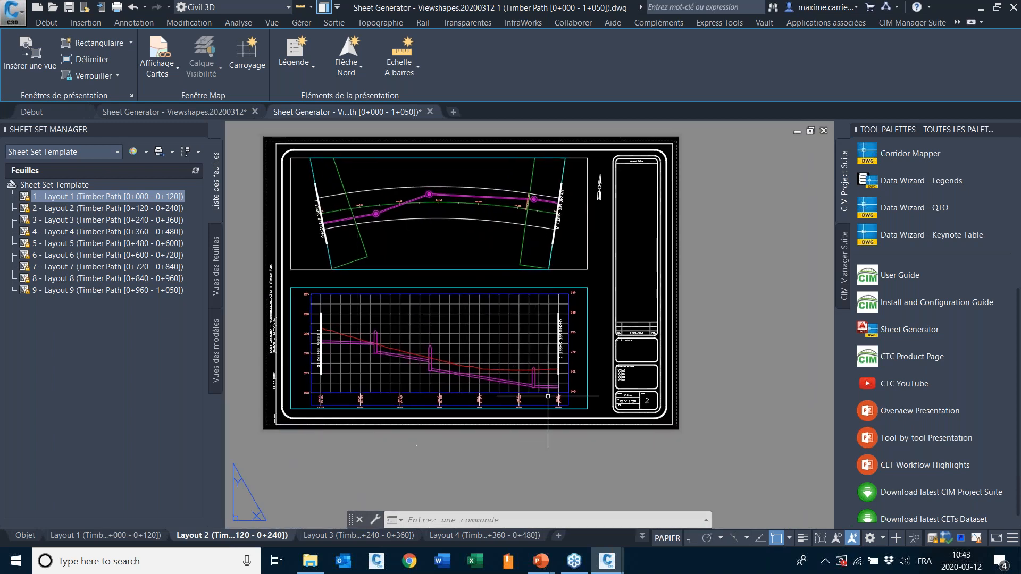
click(353, 536)
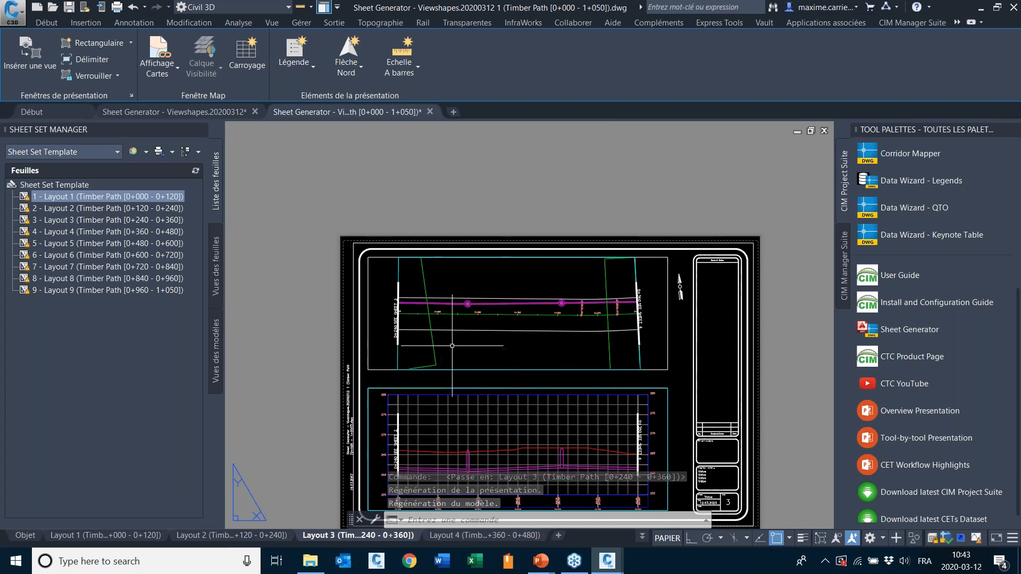
mouse_move(490, 537)
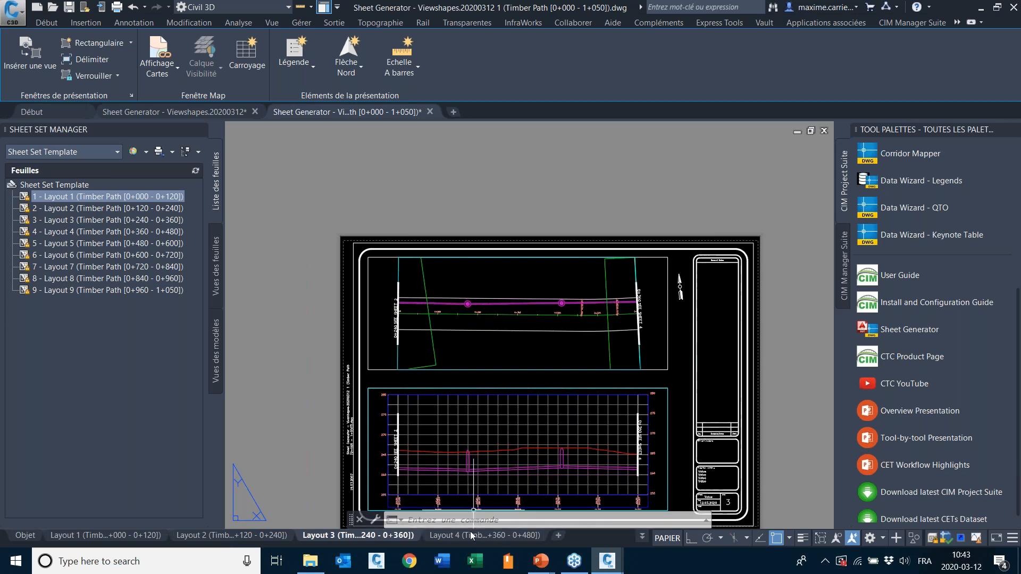
Return to model space and open the source drawing of the referenced Timber Path alignment.
click(27, 535)
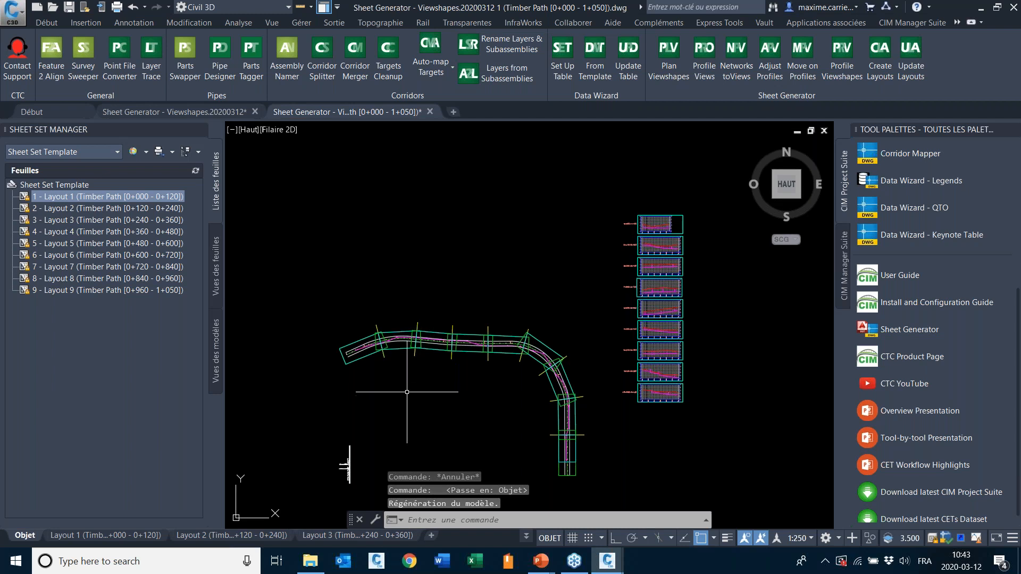
scroll(402, 388, up, 2)
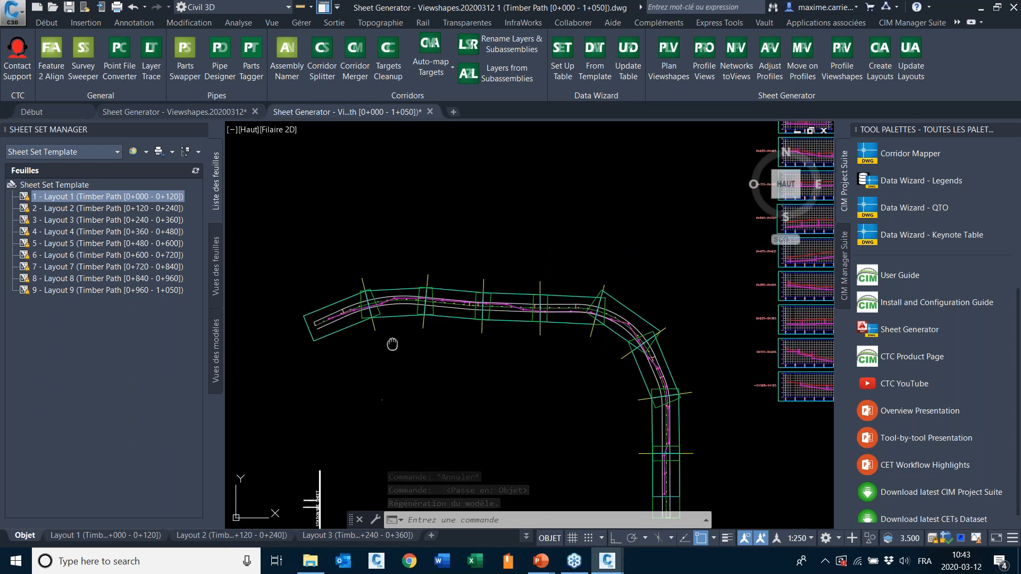
middle_drag(391, 345, 397, 321)
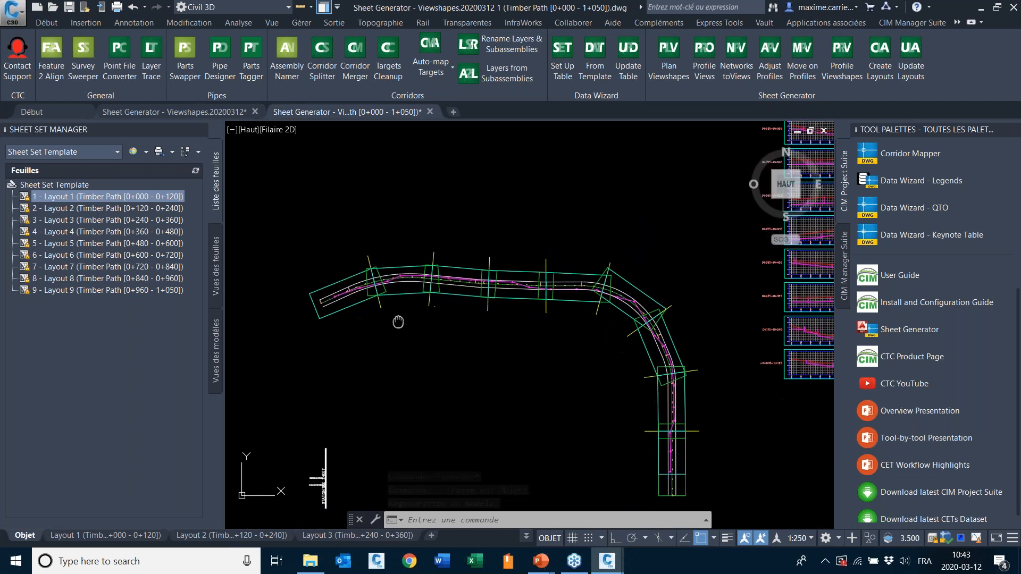
click(326, 300)
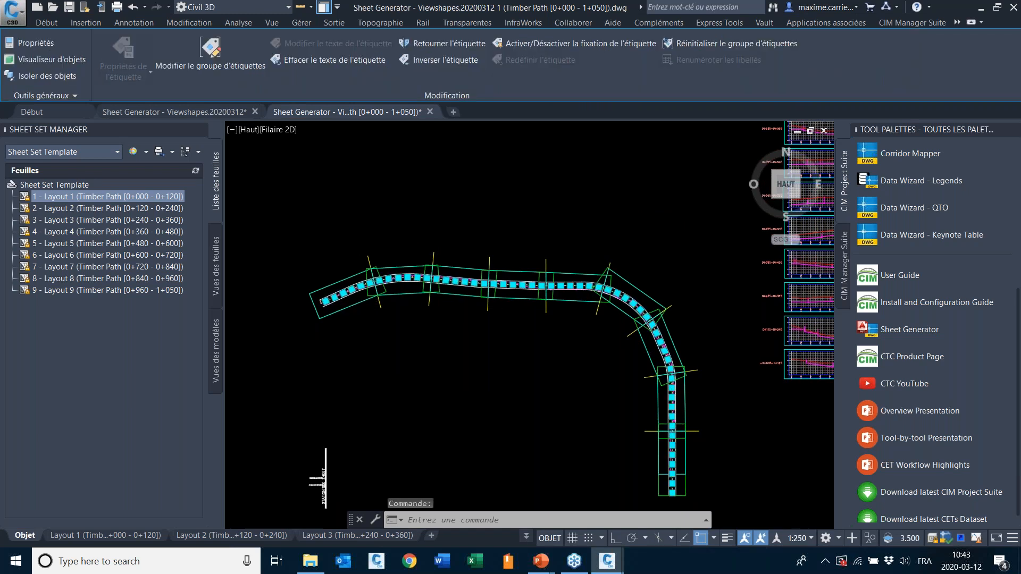
scroll(306, 311, up, 6)
key(Escape)
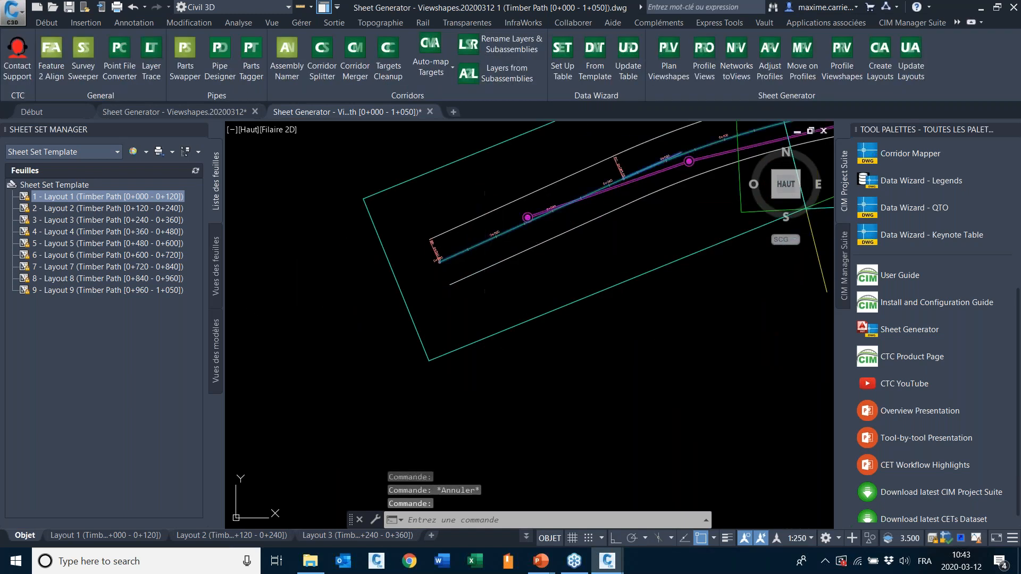
click(485, 243)
scroll(425, 293, down, 2)
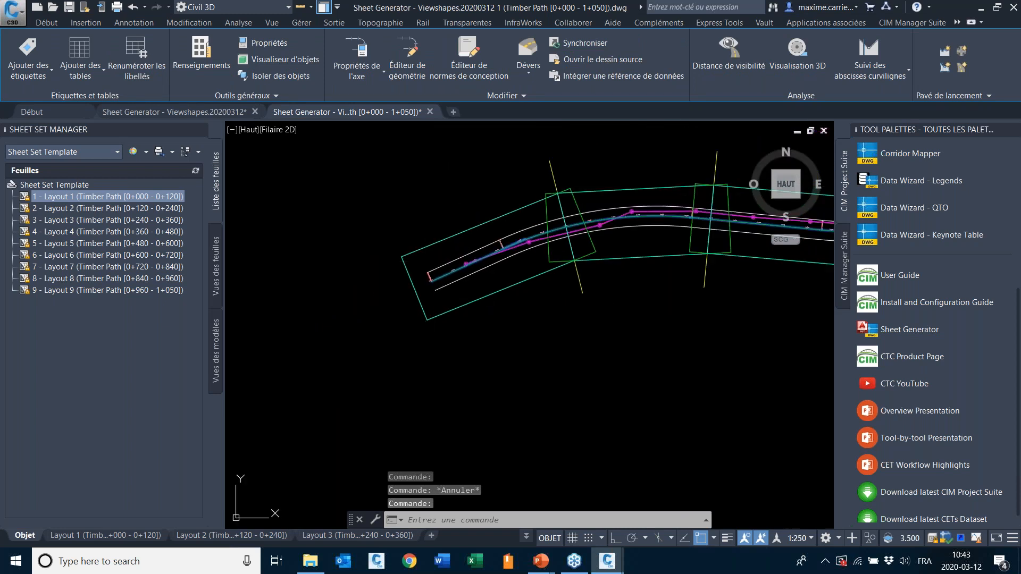
right_click(438, 261)
click(508, 450)
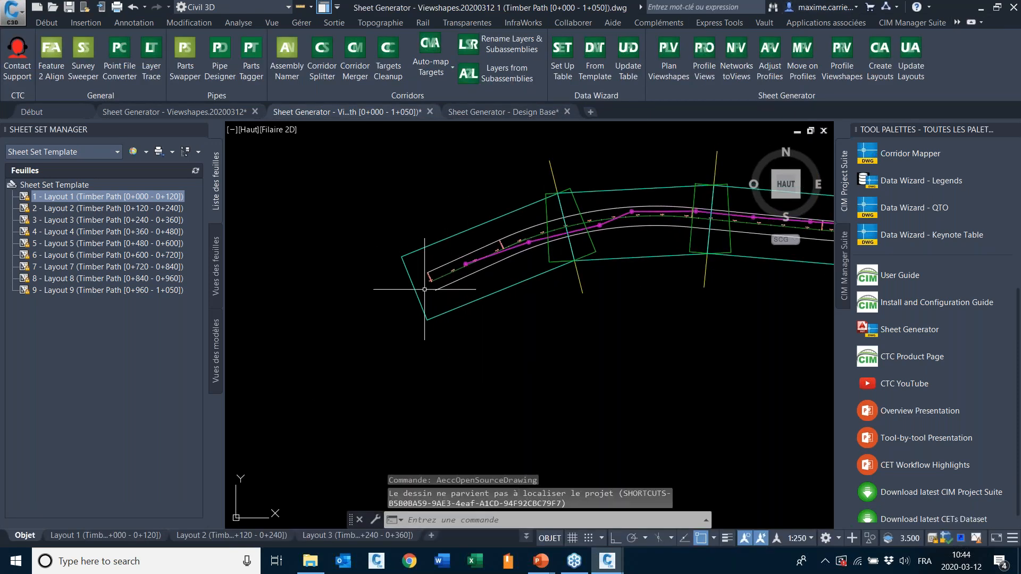
In the Sheet Generator - Design Base drawing, stretch the Timber Path alignment's start point outward along its first tangent.
scroll(437, 270, down, 3)
scroll(413, 310, up, 2)
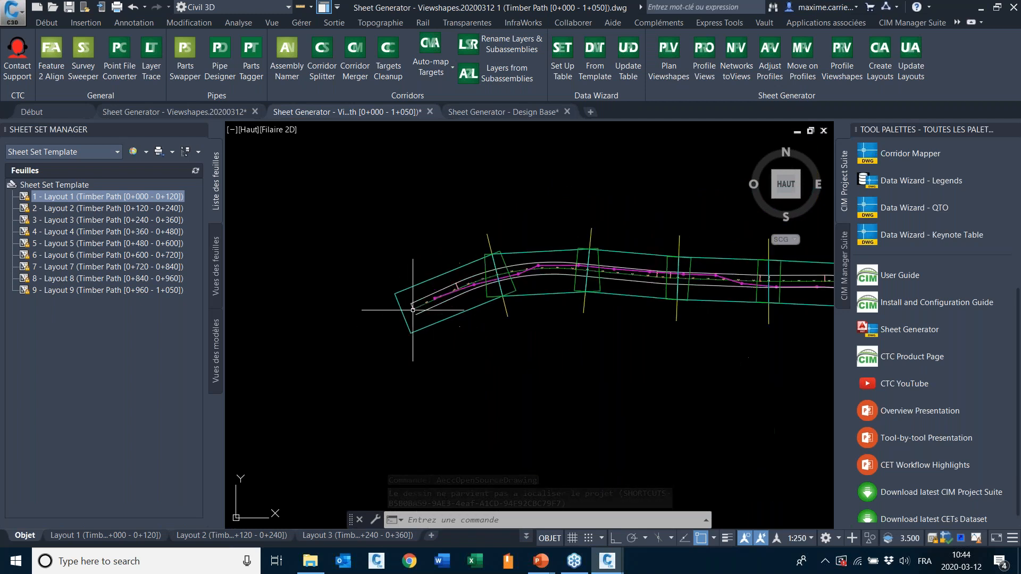
click(525, 111)
middle_drag(282, 428, 504, 335)
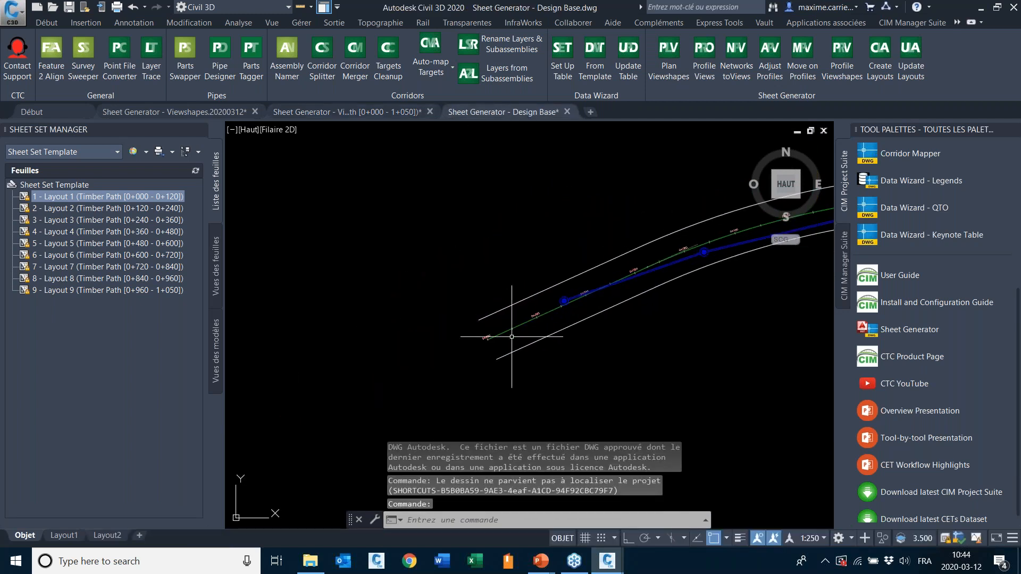
click(486, 338)
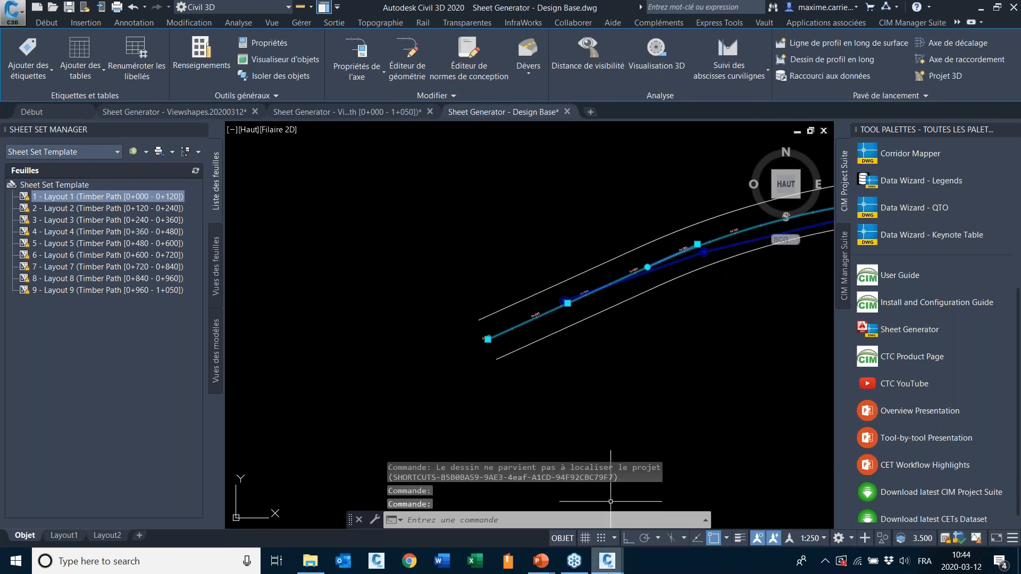
click(574, 560)
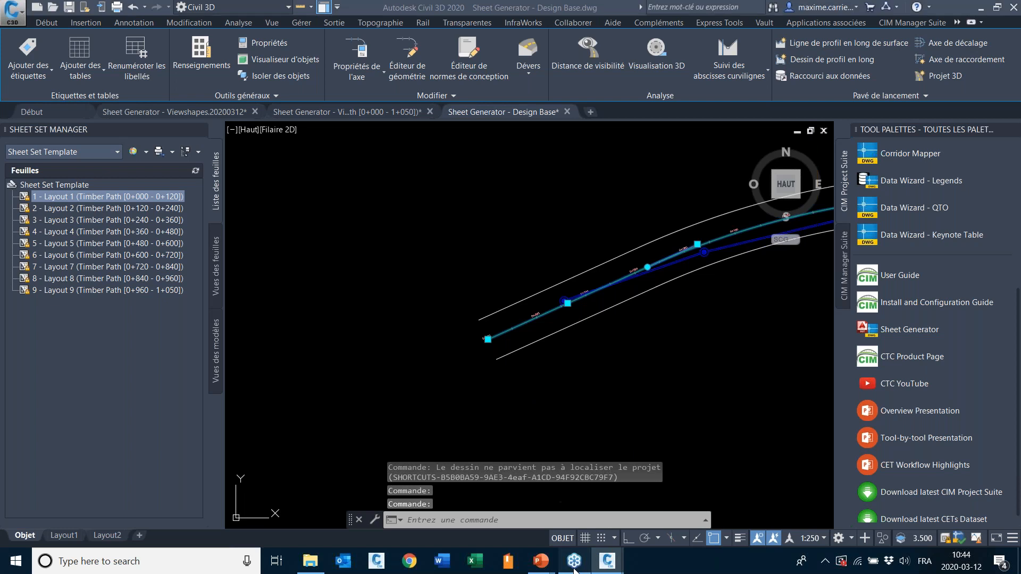
click(580, 6)
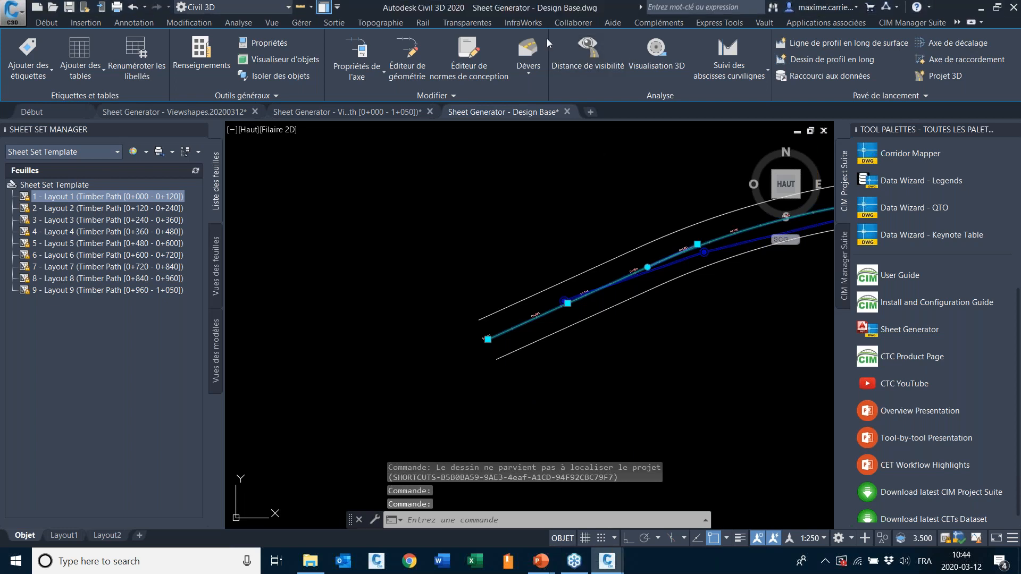
click(487, 339)
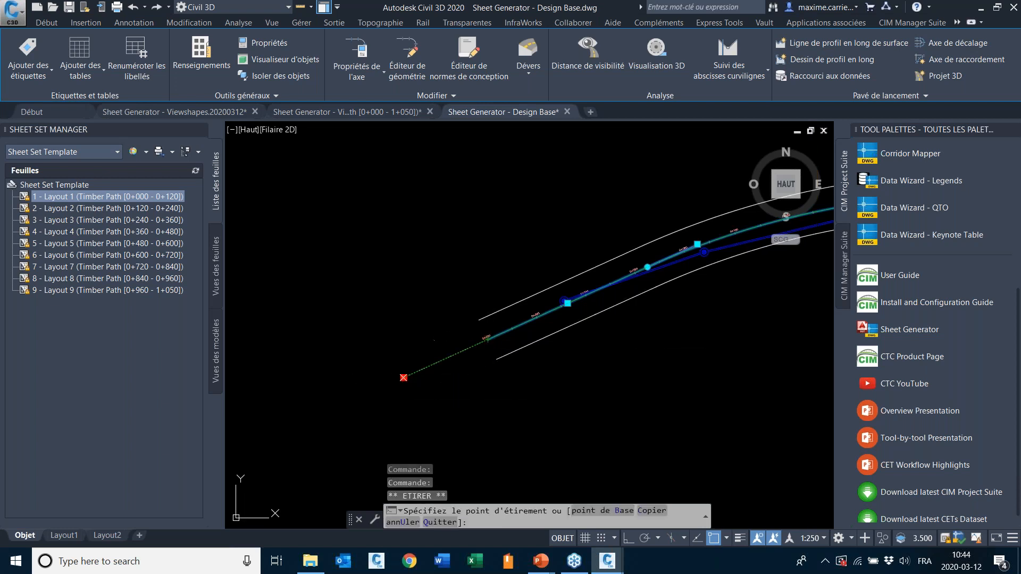
click(403, 377)
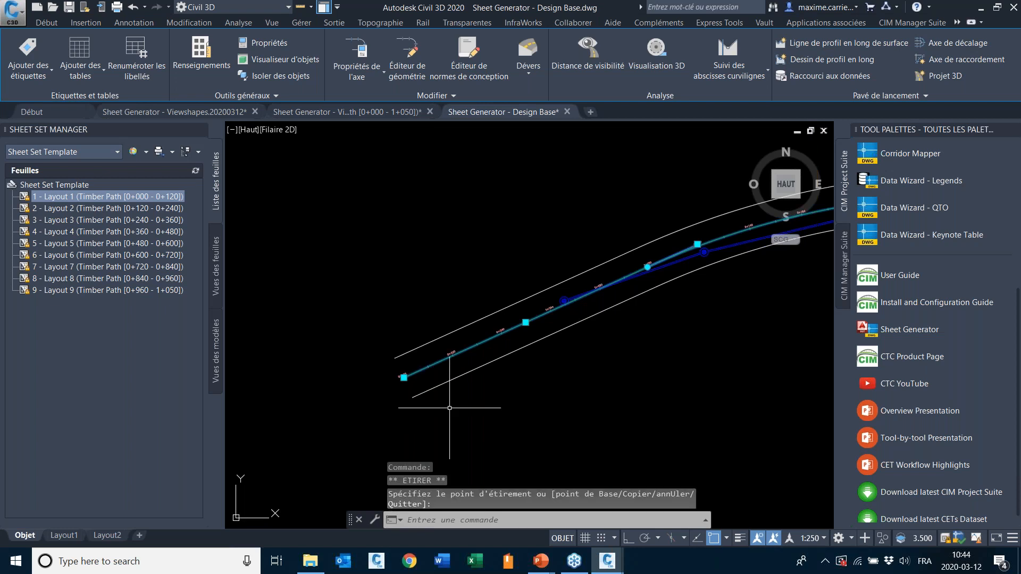
scroll(408, 362, down, 4)
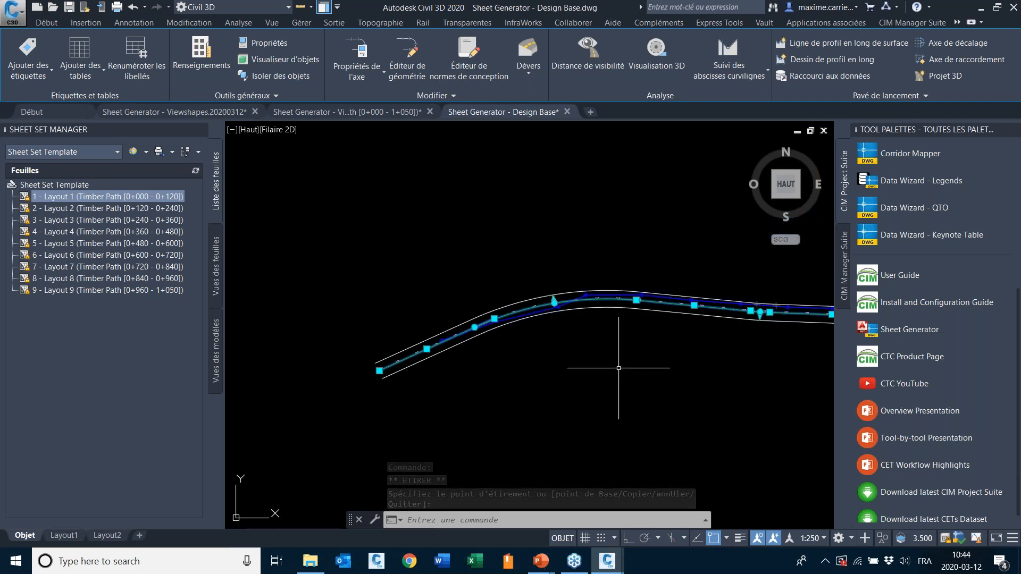
scroll(425, 292, down, 4)
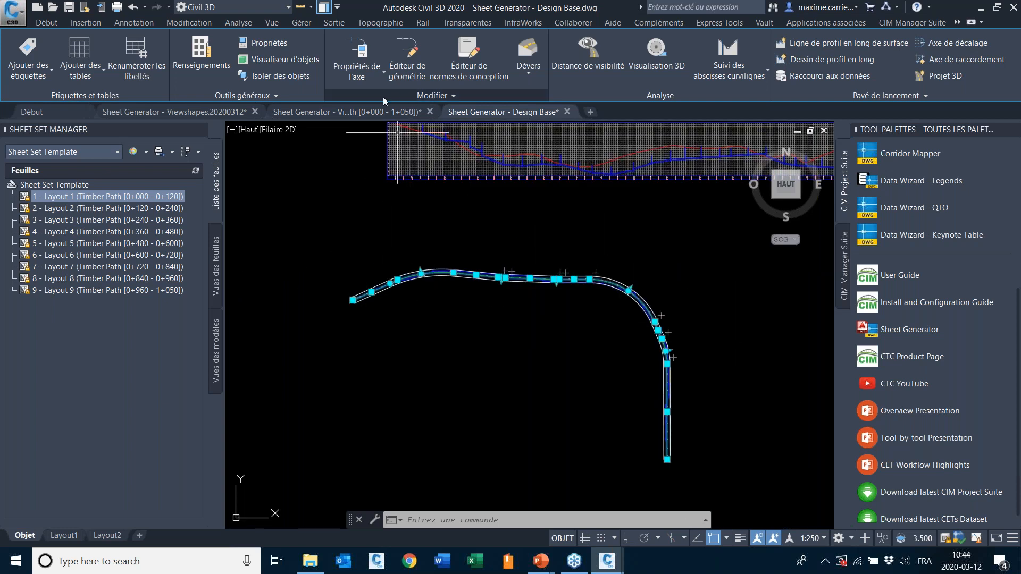
Save the Design Base drawing and synchronize the modified data shortcut references in the Timber Path layouts drawing.
click(352, 115)
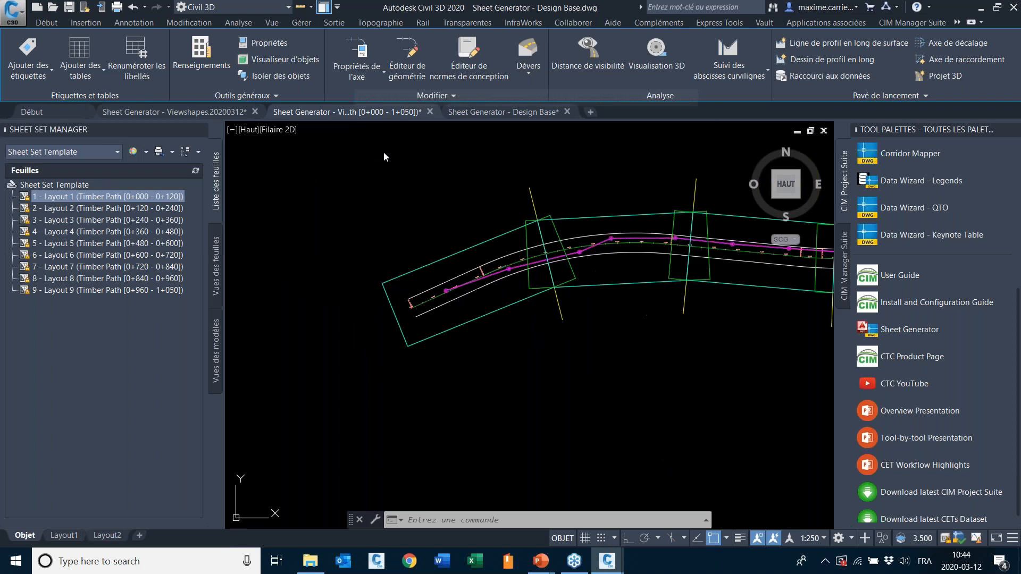
click(477, 115)
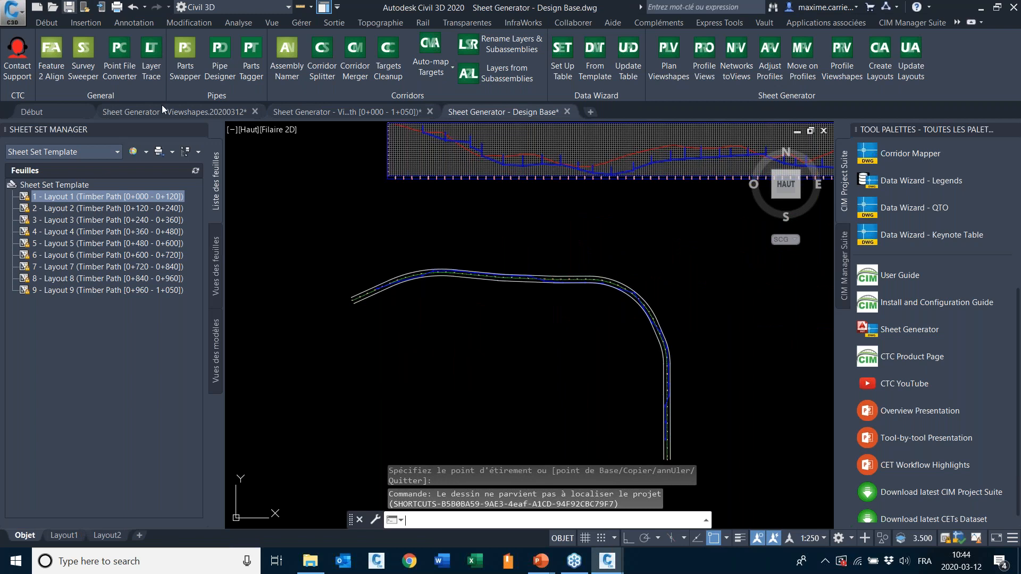
key(ctrl+s)
click(376, 113)
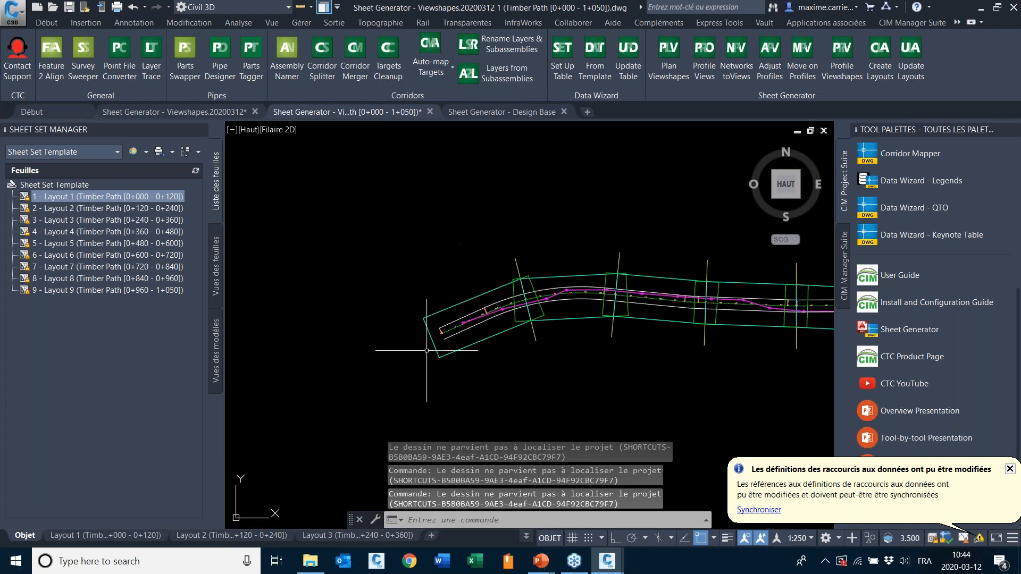
click(759, 510)
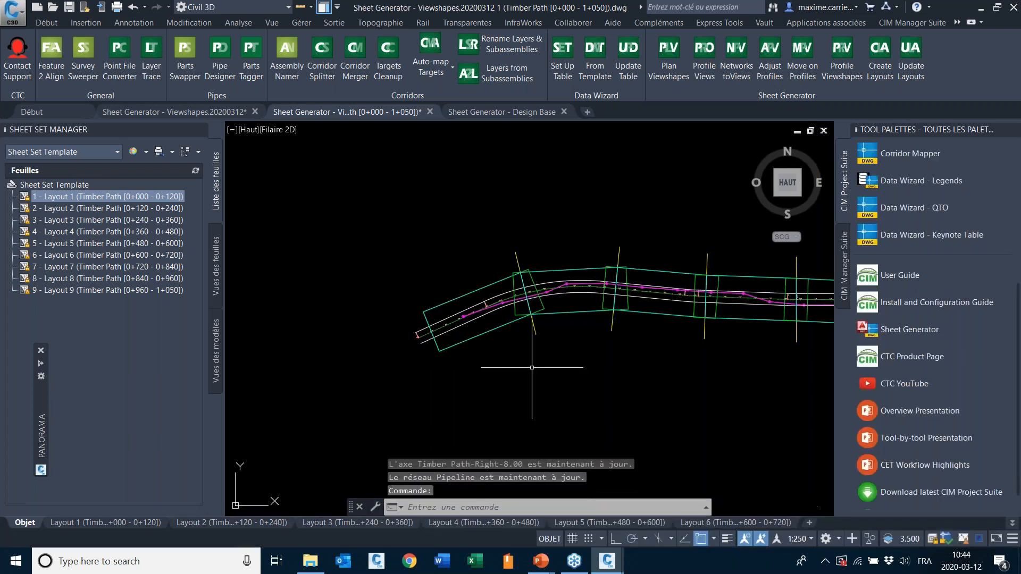
In the Design Base drawing, move the pipe network structure between stations 0+200 and 0+220 to the south side of the alignment.
middle_drag(638, 356, 384, 335)
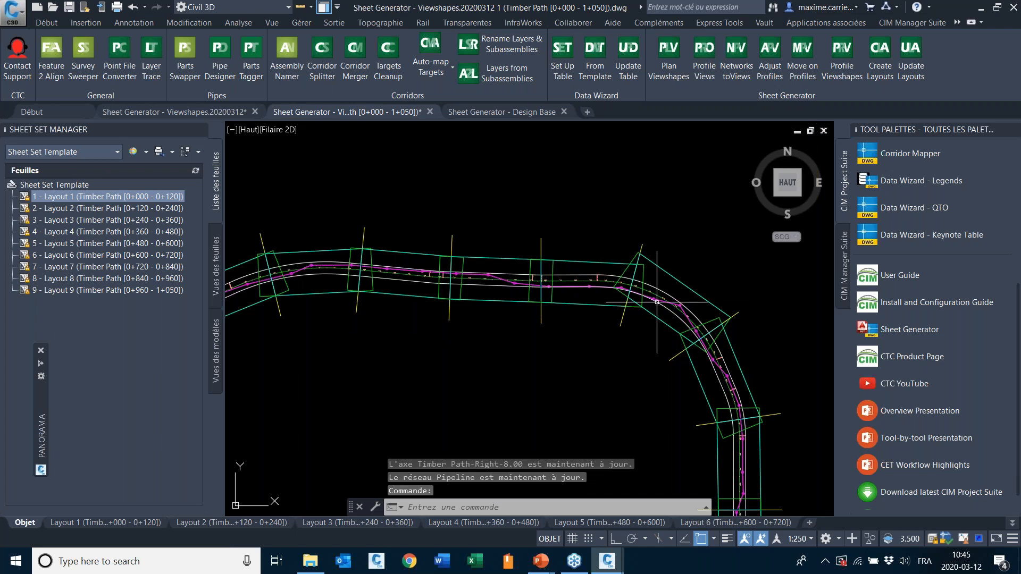
scroll(688, 303, up, 8)
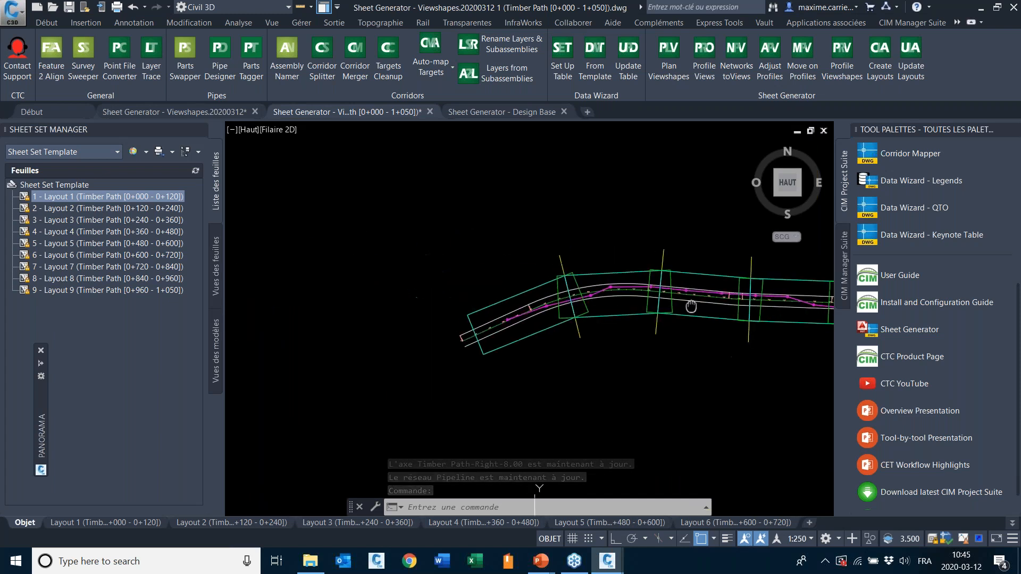
scroll(614, 293, down, 6)
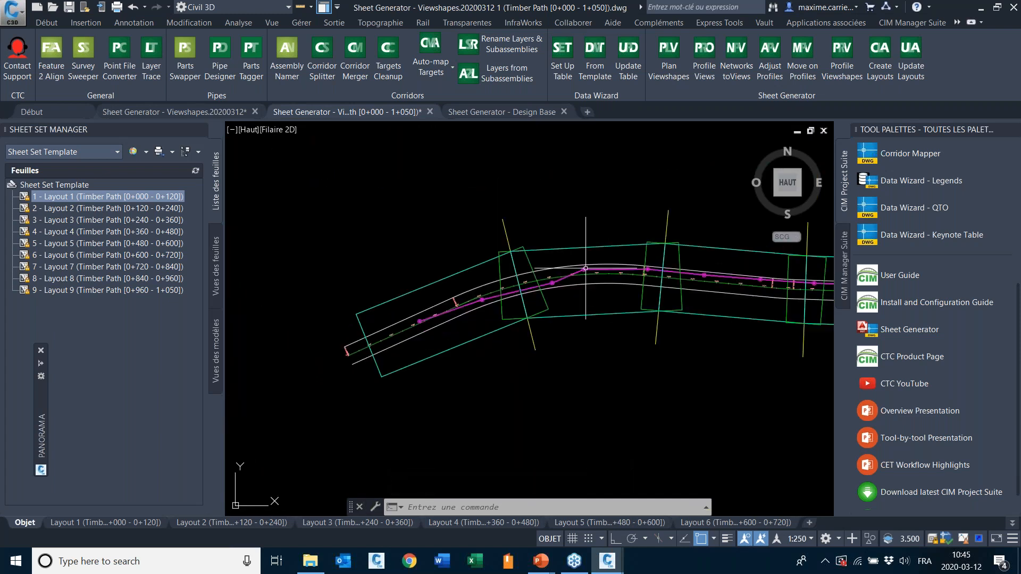
mouse_move(588, 263)
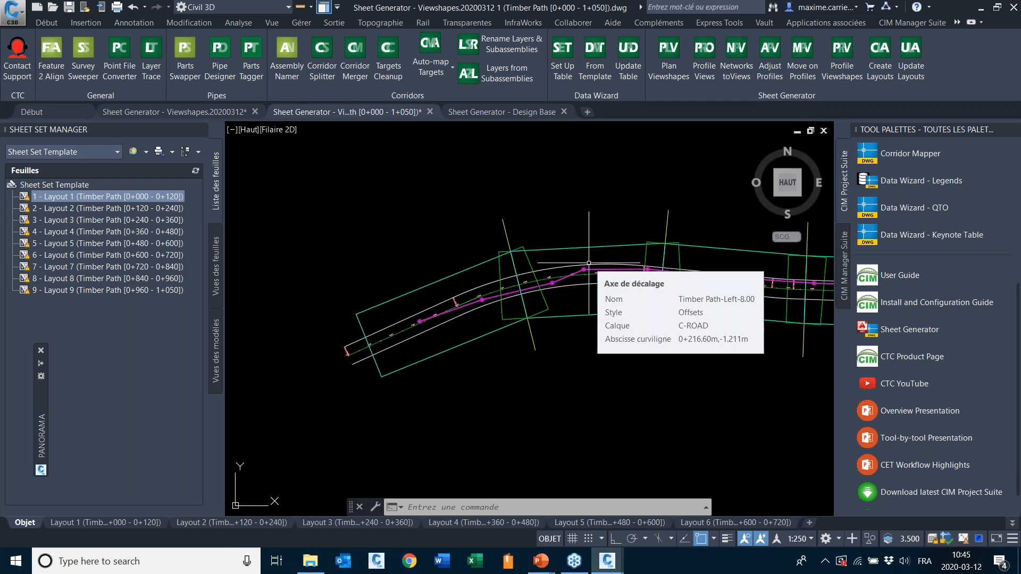
click(509, 110)
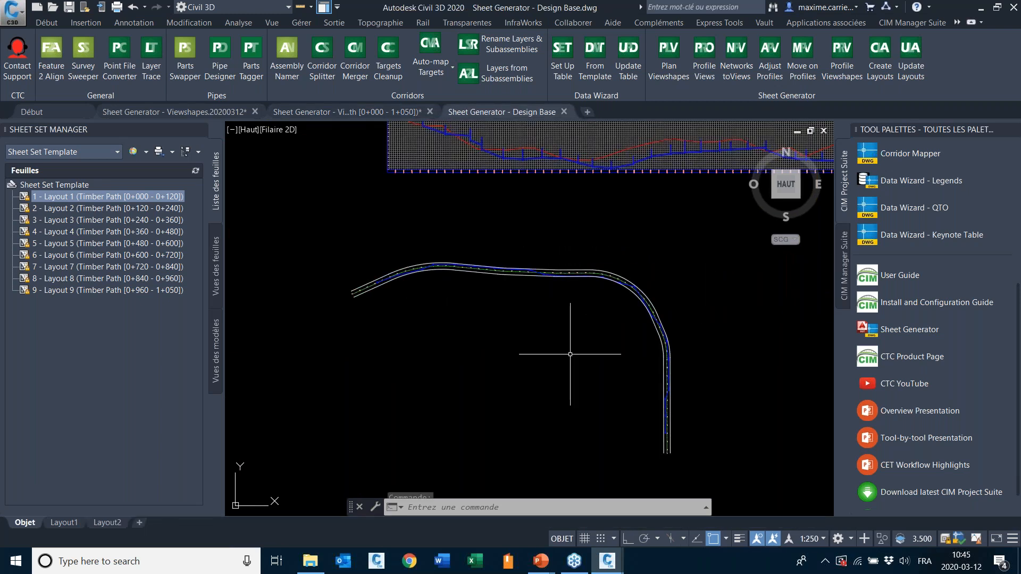
key(ctrl+s)
scroll(442, 337, up, 5)
scroll(443, 336, up, 2)
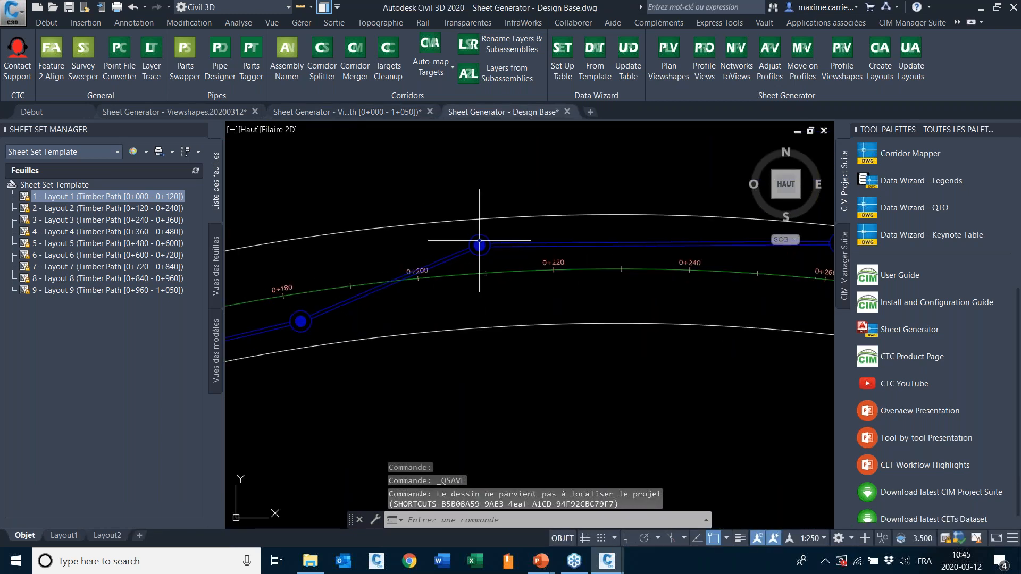
click(480, 245)
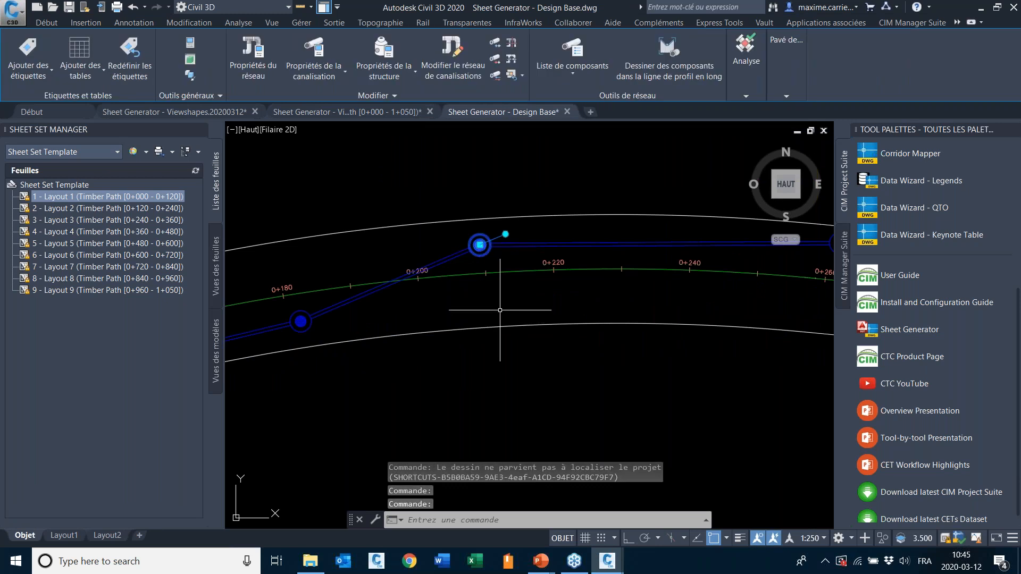
click(480, 245)
click(500, 305)
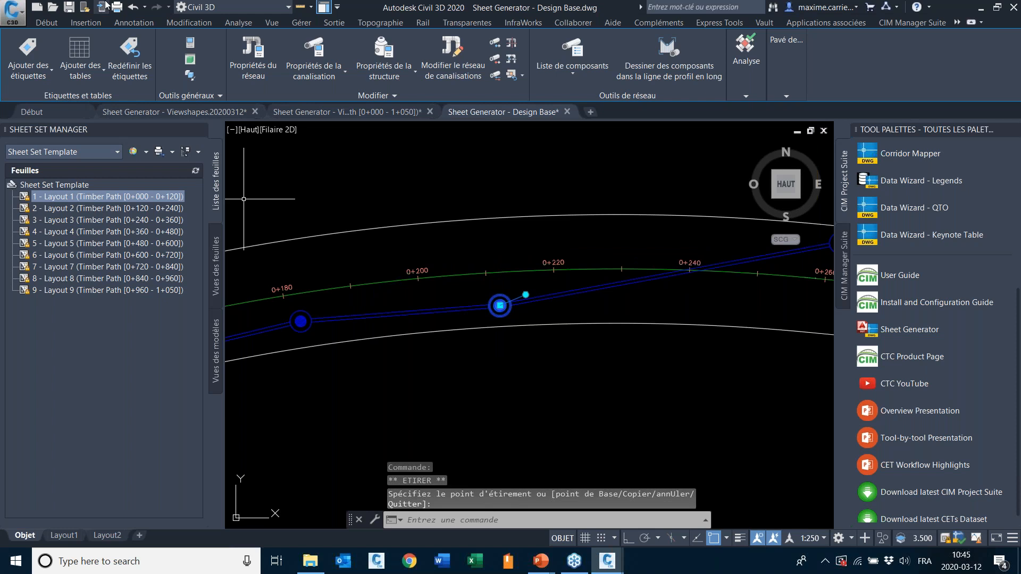
Save the Design Base drawing, synchronize the pipe network in the Timber Path layouts drawing and view the full route.
click(361, 113)
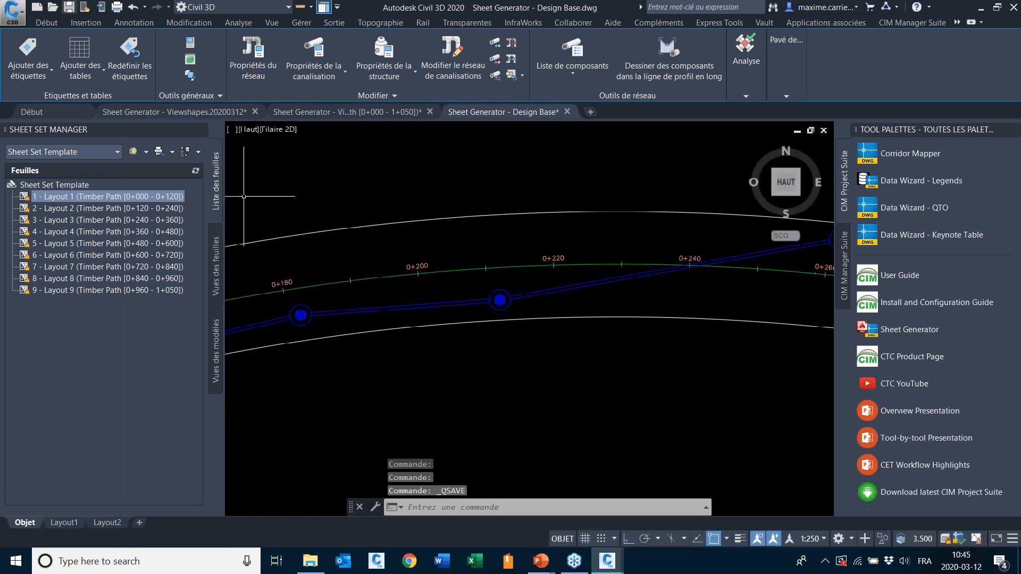
click(396, 114)
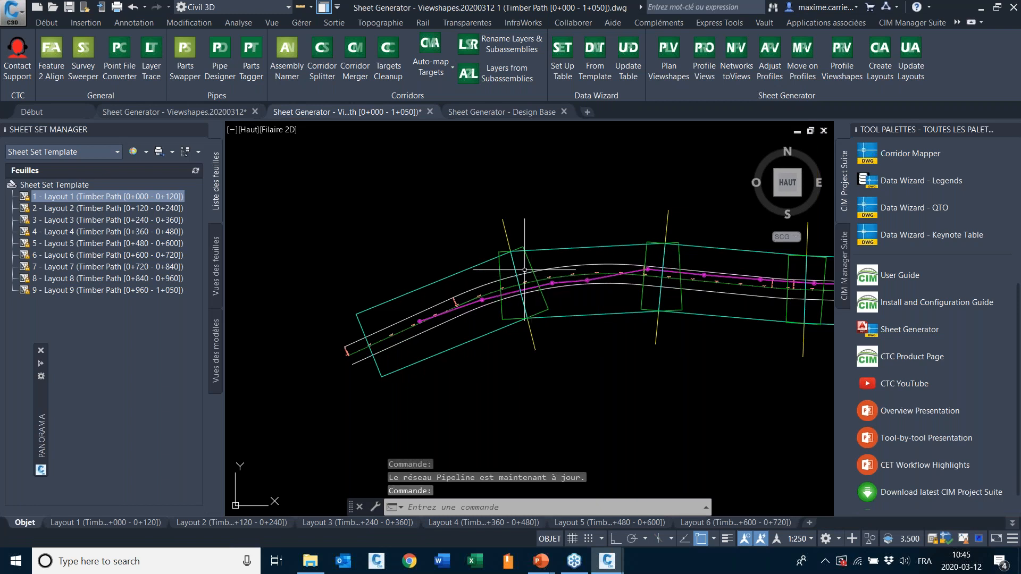
scroll(524, 261, down, 5)
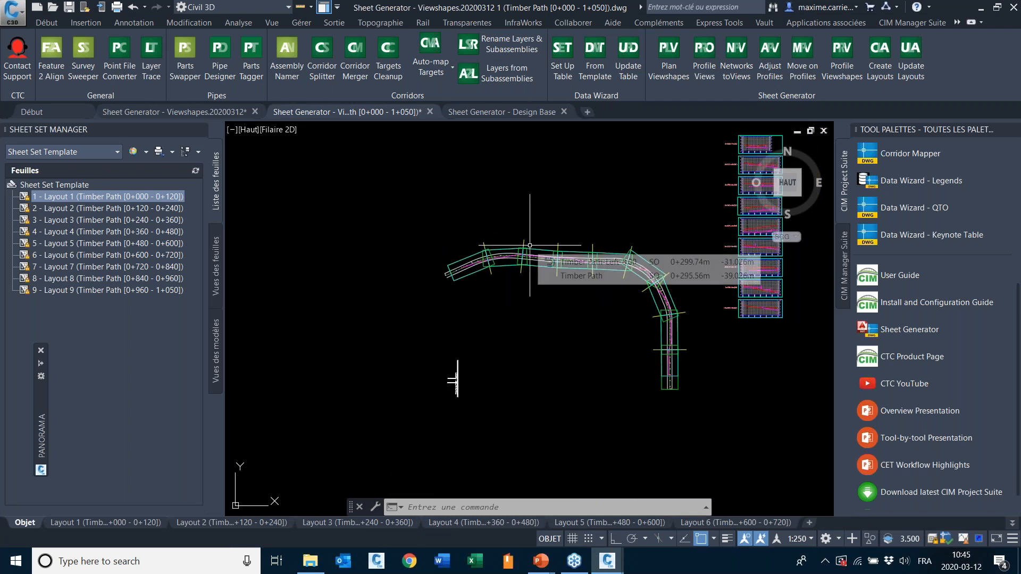
scroll(530, 245, up, 1)
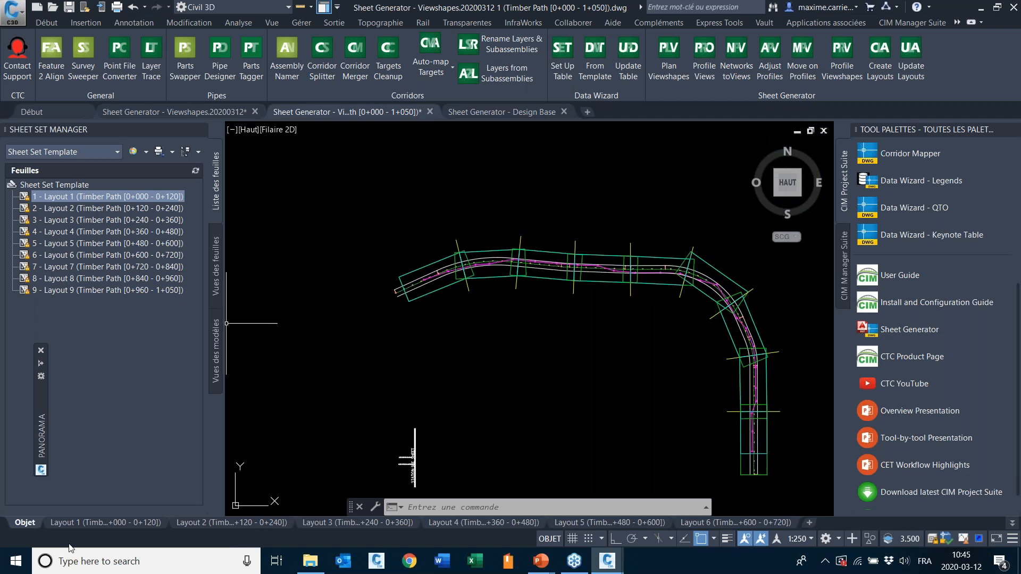
Review the Layout 1 sheet and examine how the plan viewshapes cover the Timber Path alignment in model space.
click(75, 524)
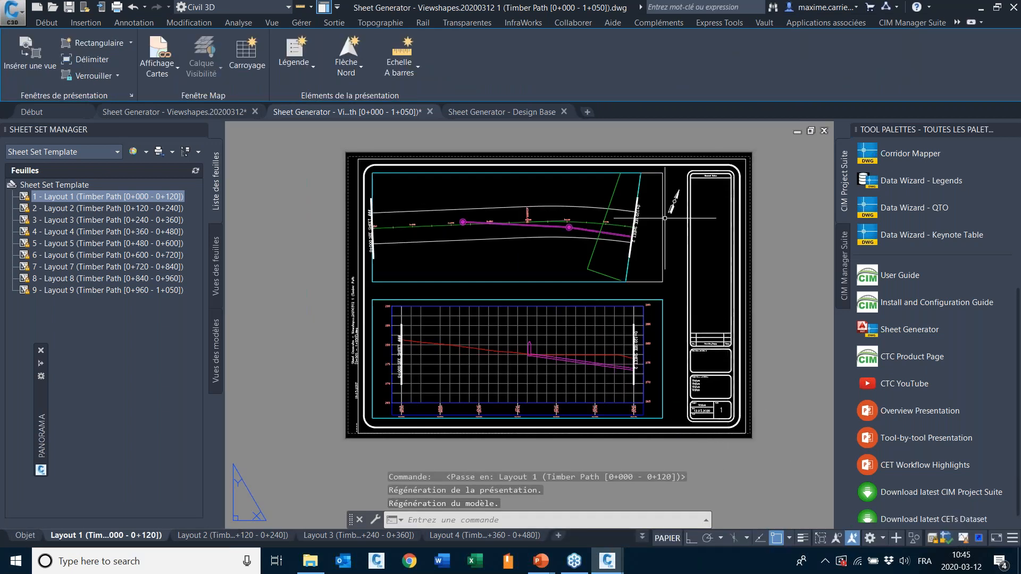
click(31, 538)
mouse_move(655, 347)
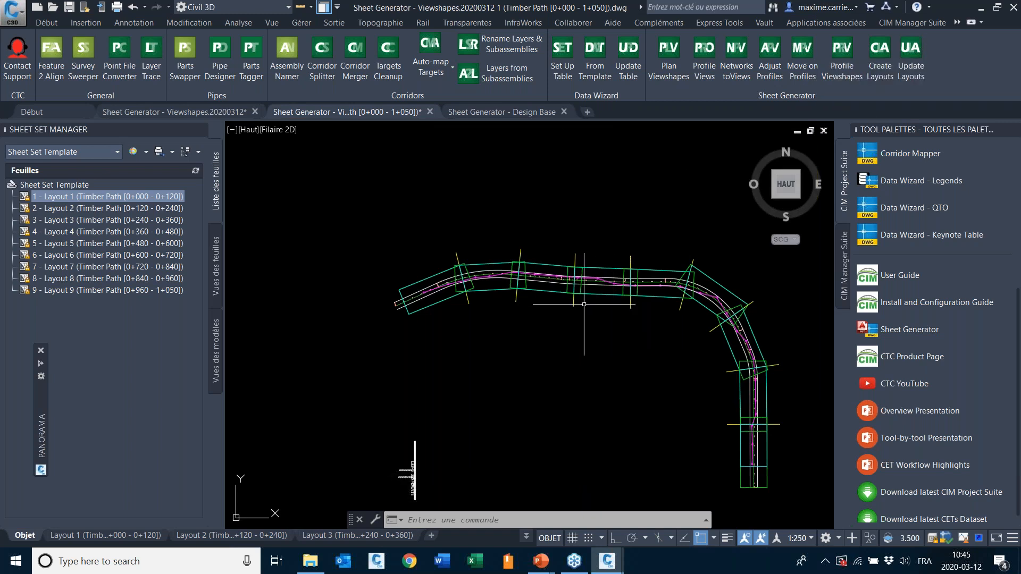
scroll(583, 304, down, 2)
scroll(542, 262, up, 2)
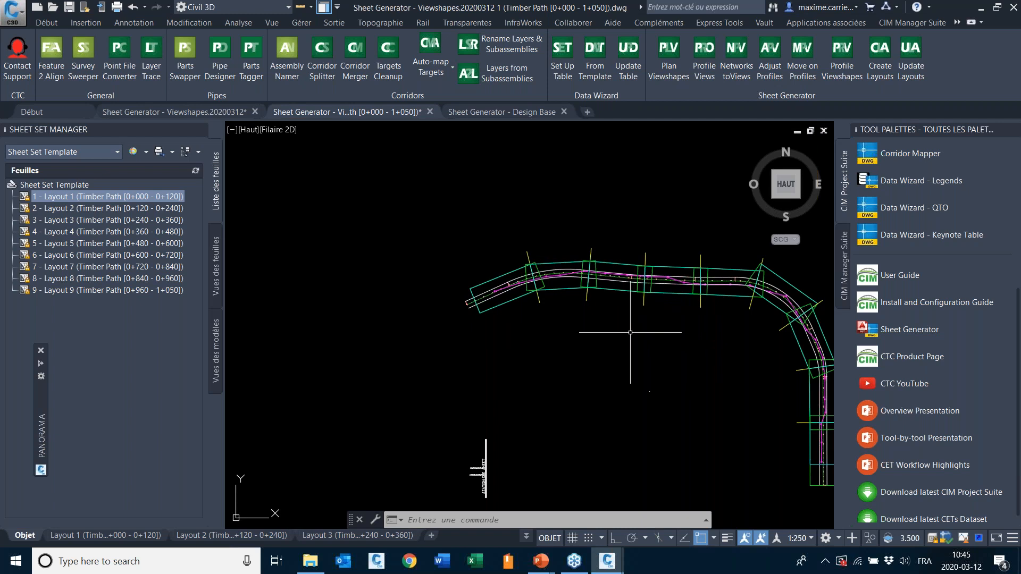
scroll(630, 332, down, 3)
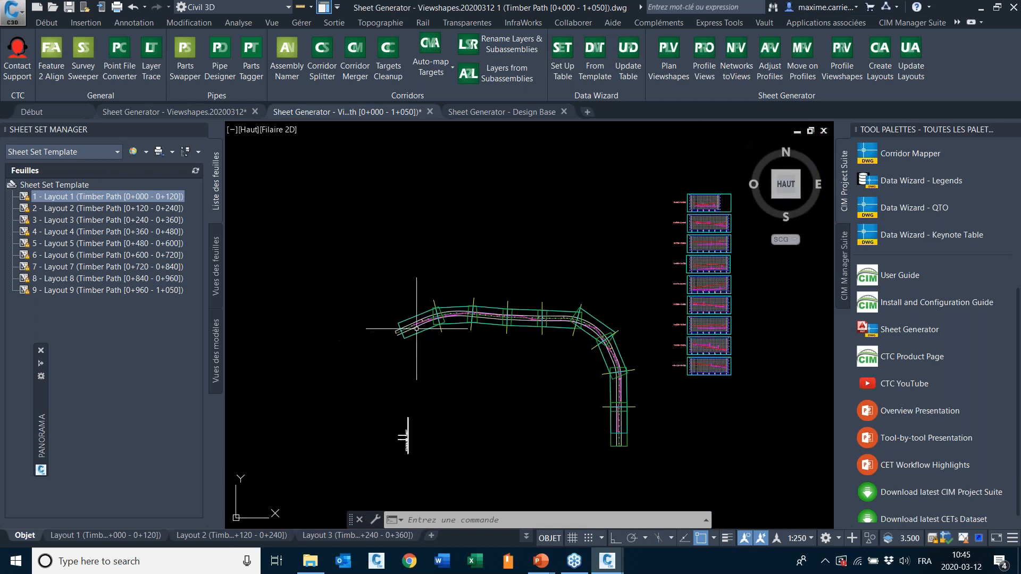
scroll(415, 329, up, 5)
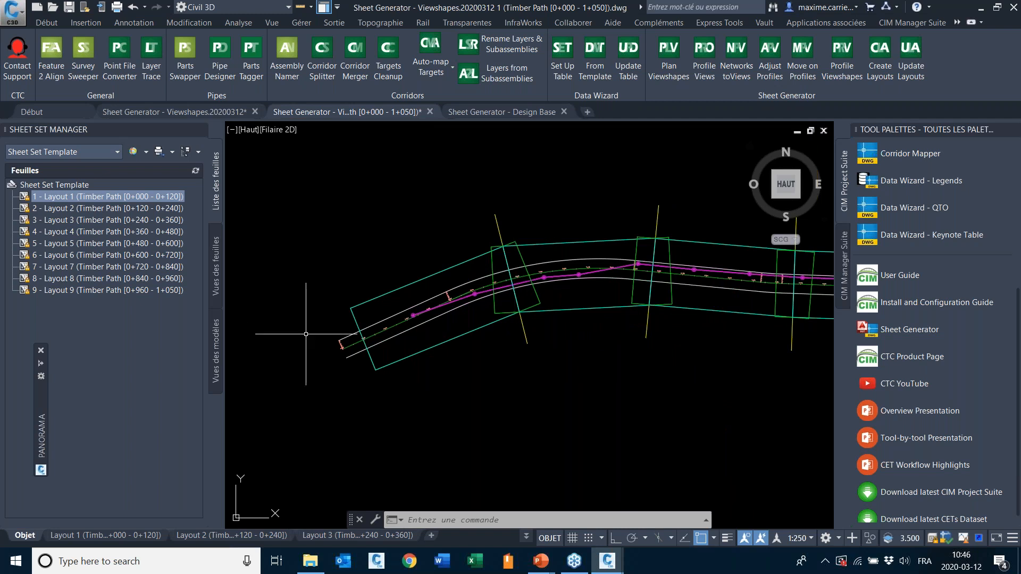
scroll(505, 264, down, 4)
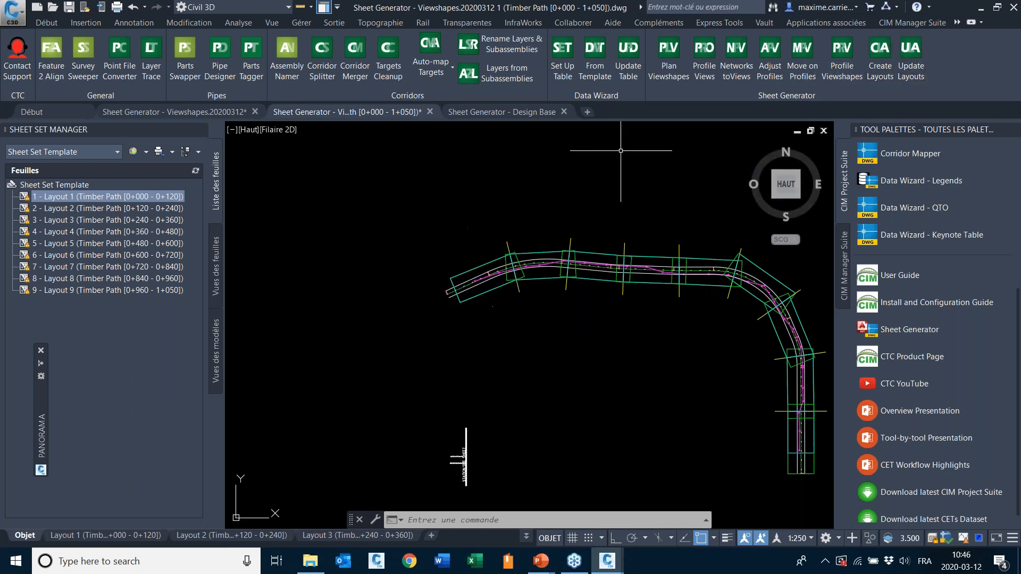
Regenerate the Timber Path plan viewshapes from station 0+000 to 1+050, keeping 120 between matchlines and the drafting guides inserted.
click(665, 51)
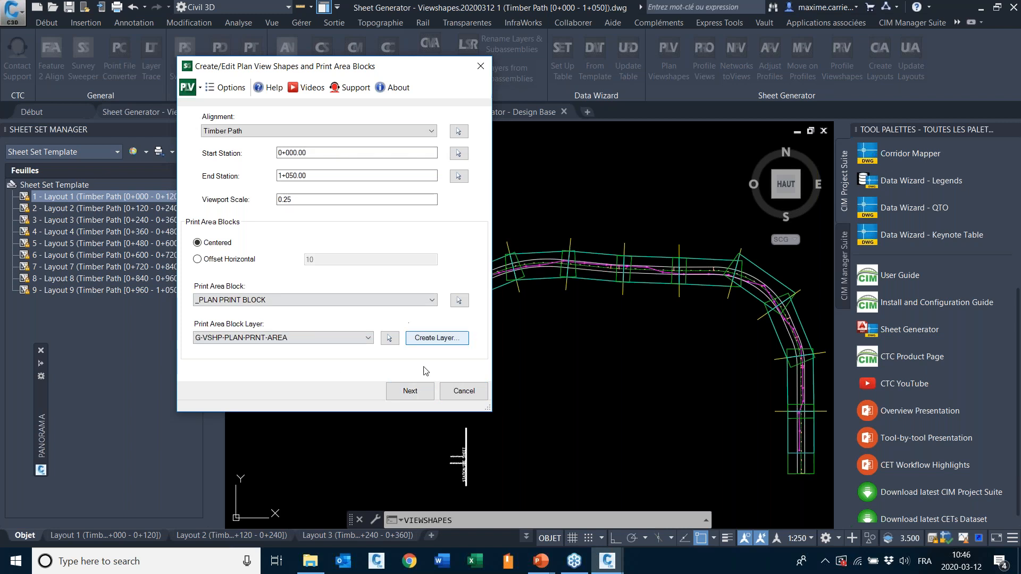
click(423, 394)
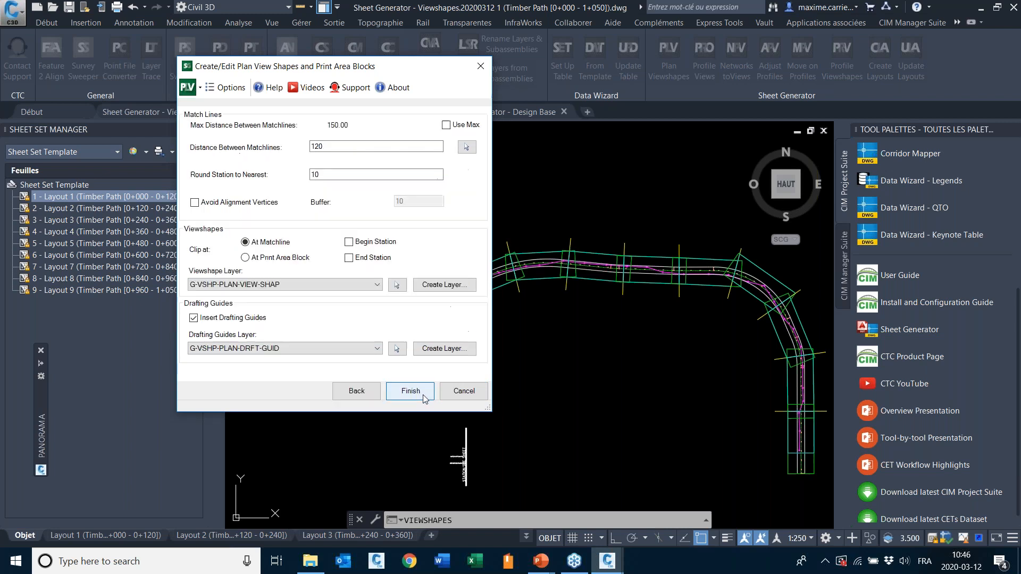
click(423, 394)
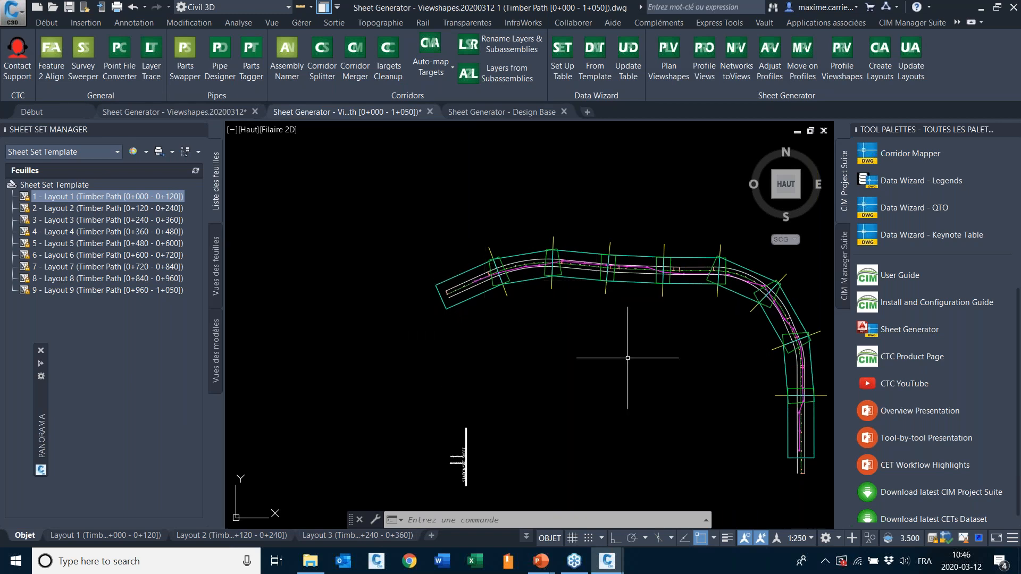
middle_drag(628, 358, 481, 330)
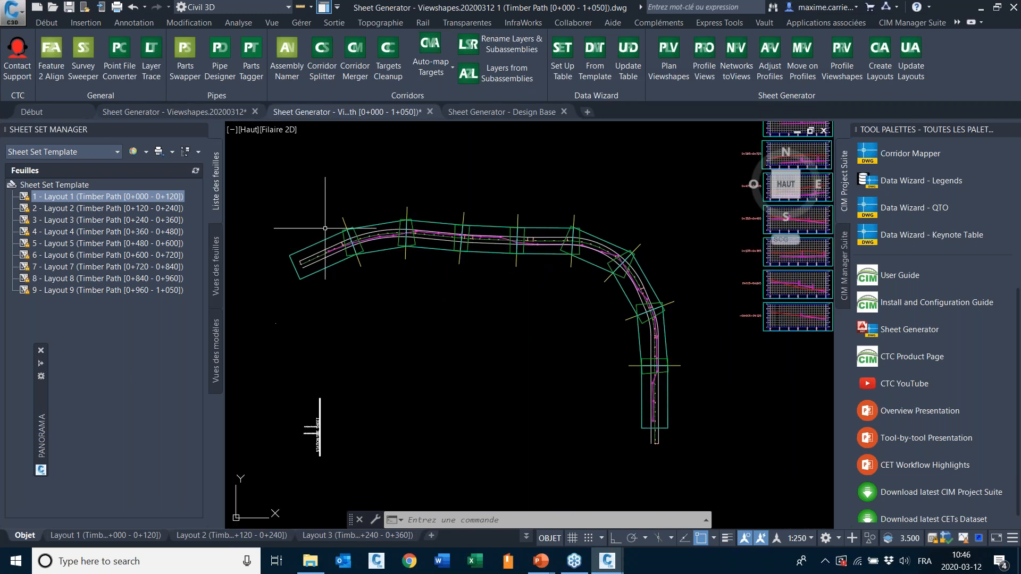
Stretch the end edge of the last plan viewshape back along the alignment to station 1+060.
scroll(654, 420, up, 6)
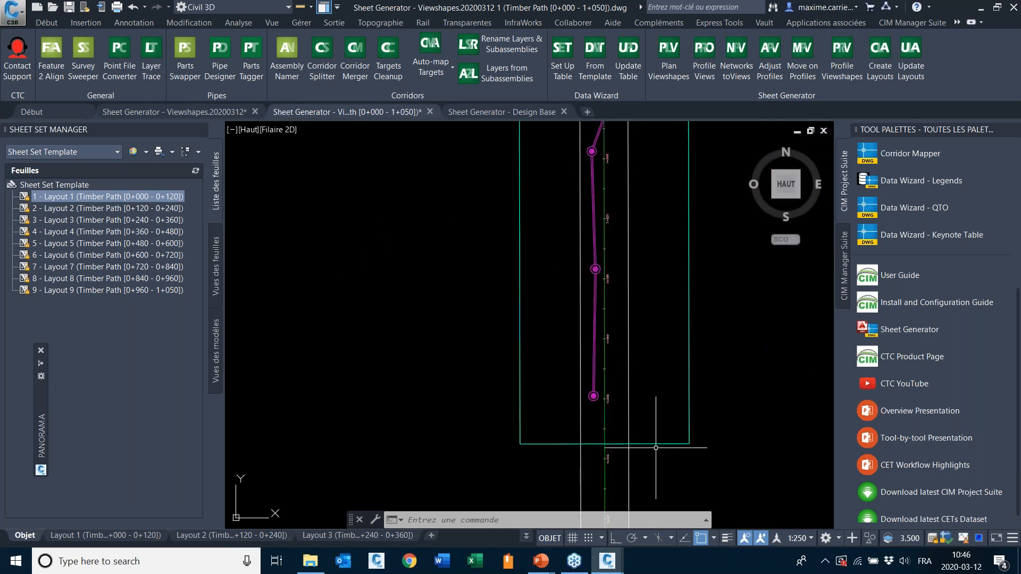
scroll(610, 457, up, 6)
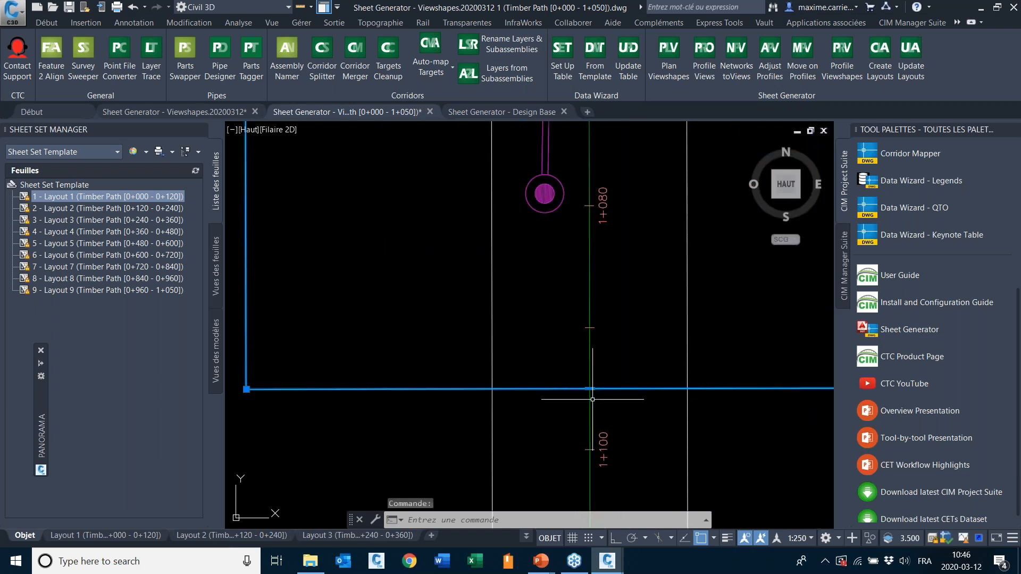
click(590, 388)
scroll(590, 393, down, 3)
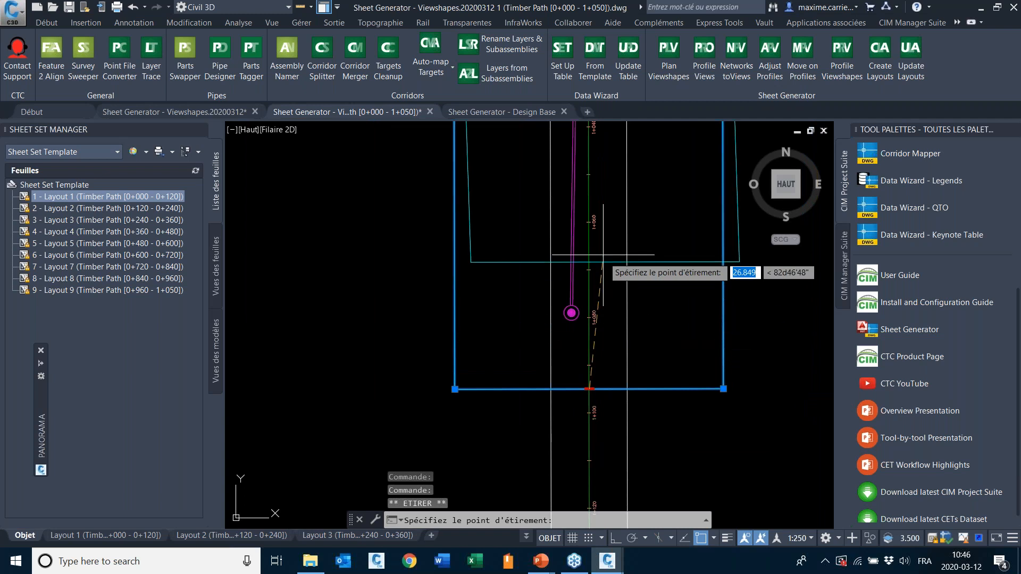
scroll(589, 262, up, 2)
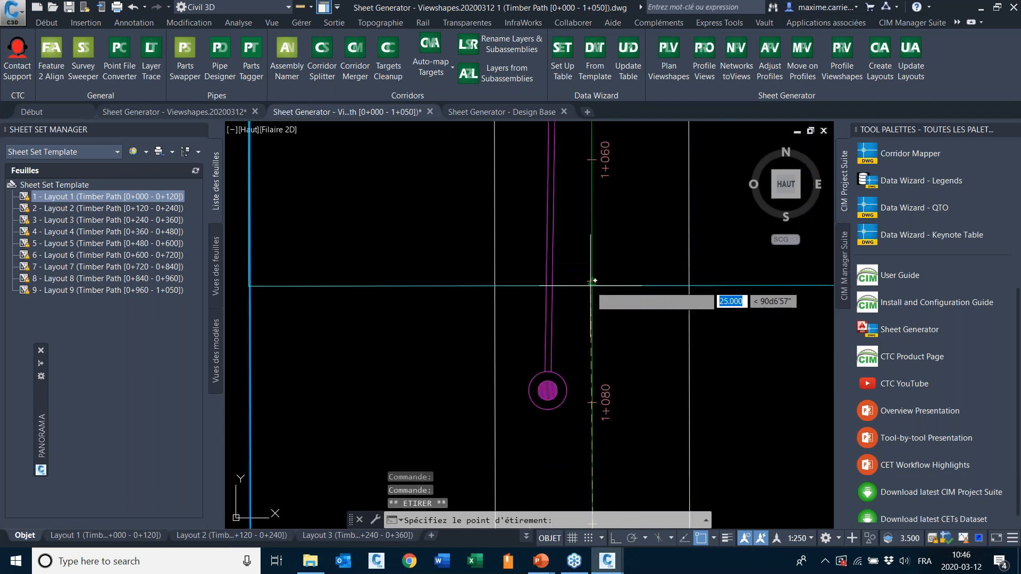
click(591, 159)
scroll(539, 341, down, 12)
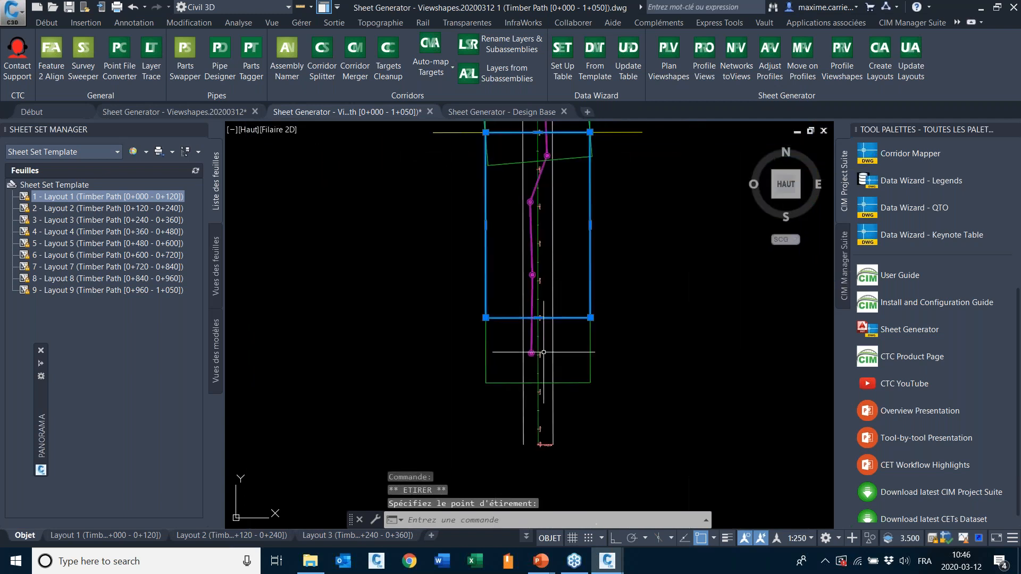
Stretch the end edge of the last plan viewshape back along the alignment to station 1+050.
middle_drag(625, 279, 555, 435)
middle_drag(628, 202, 601, 250)
scroll(575, 207, up, 6)
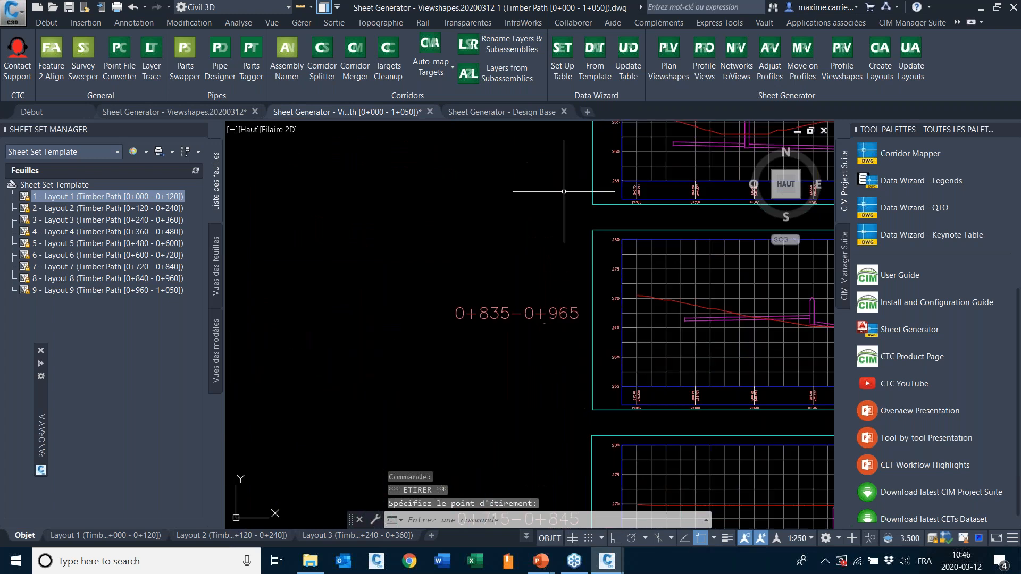
scroll(659, 181, down, 9)
scroll(549, 356, up, 9)
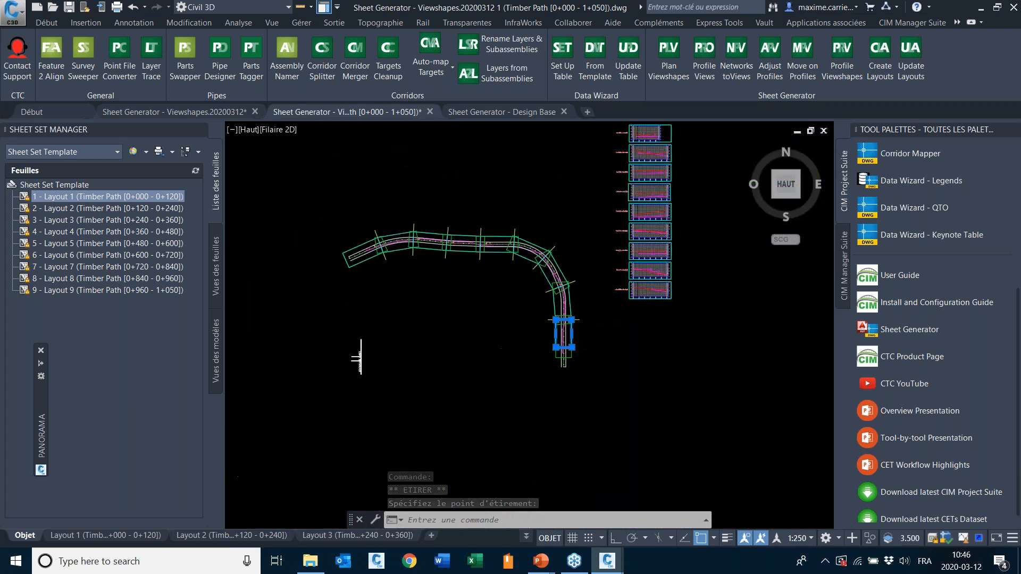
click(606, 342)
scroll(606, 342, up, 8)
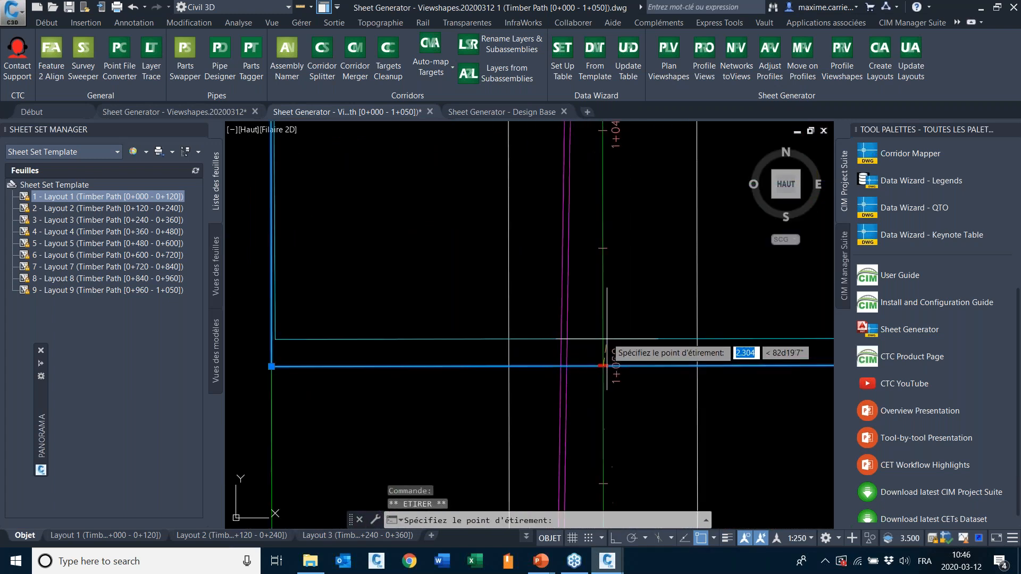
click(605, 248)
scroll(668, 353, down, 6)
scroll(676, 302, up, 6)
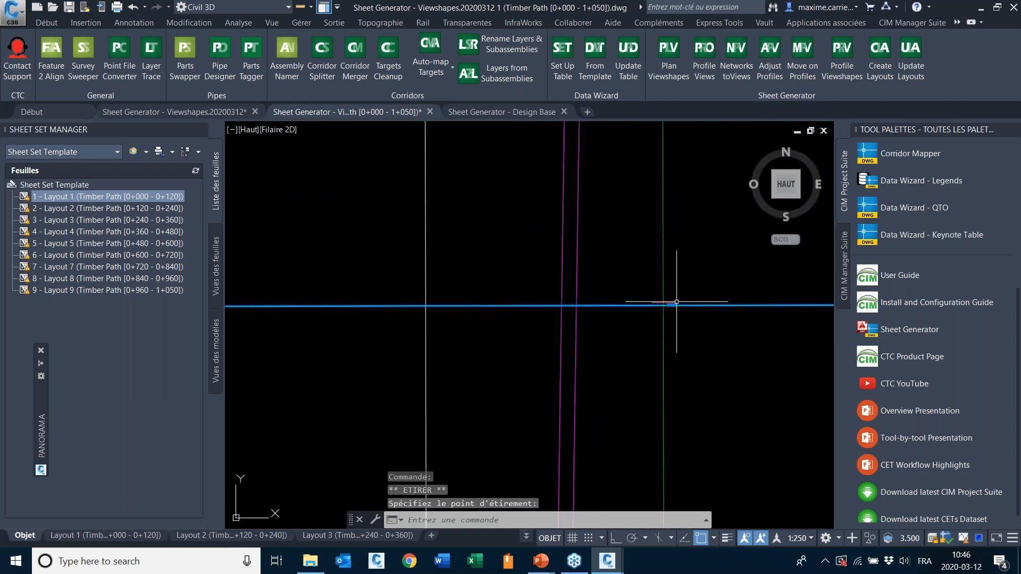
scroll(672, 305, down, 10)
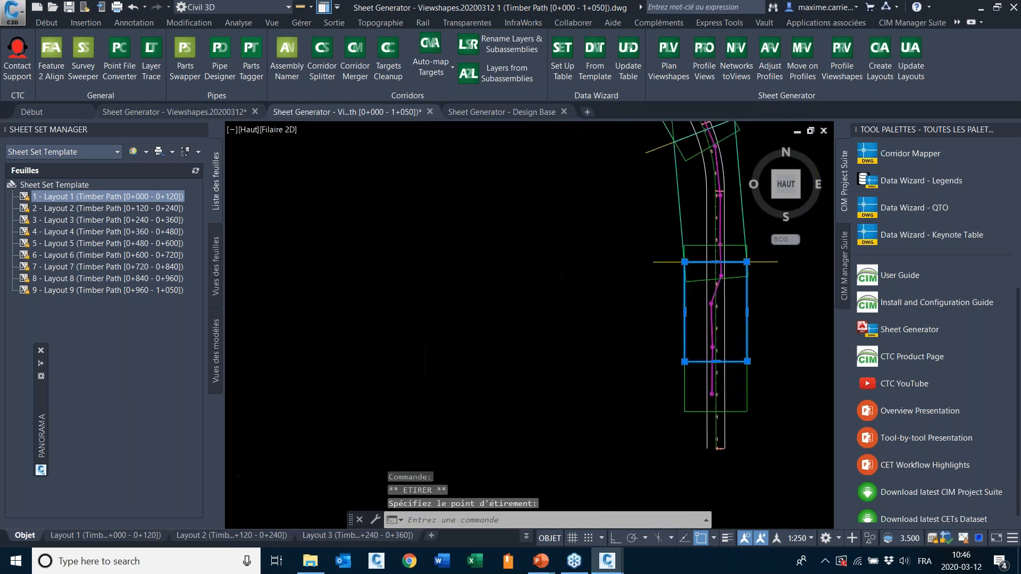
scroll(681, 396, down, 4)
middle_drag(680, 396, 611, 330)
scroll(609, 329, up, 8)
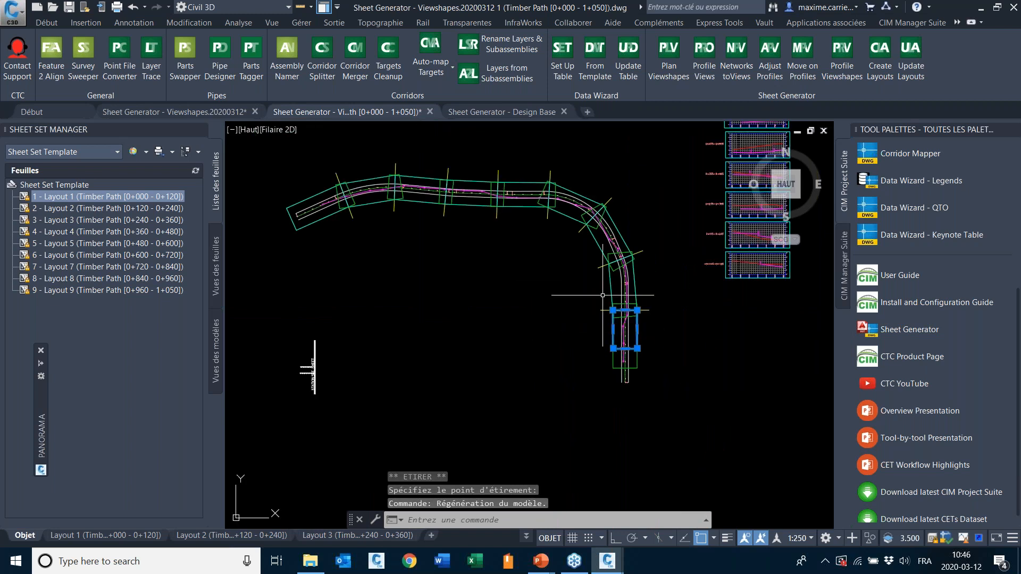
key(Escape)
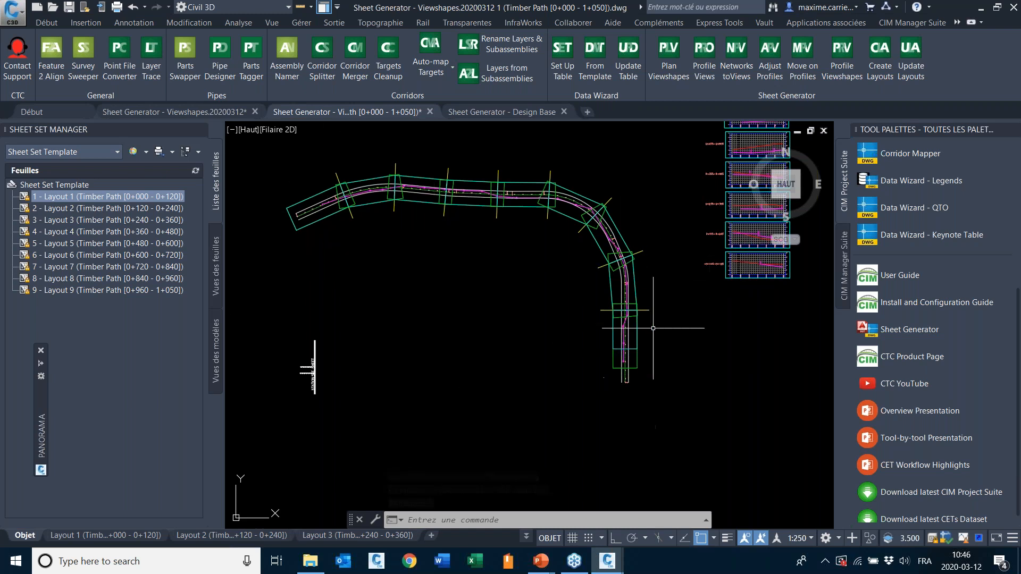
Adjust all nine profile views to match the plan viewshape stations, with start and end buffers of 5 and a view height of 25.
scroll(620, 259, down, 3)
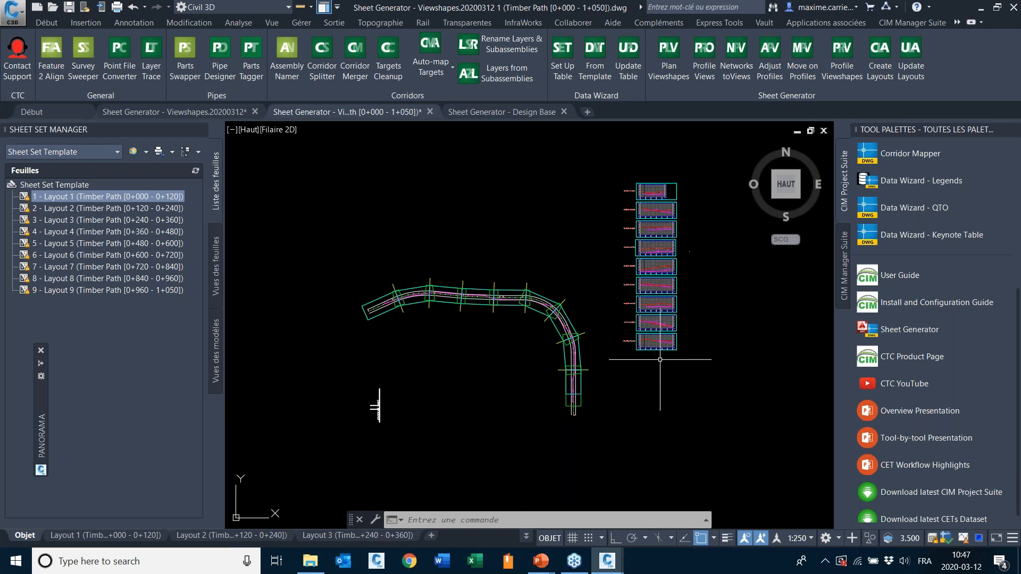
scroll(654, 357, up, 3)
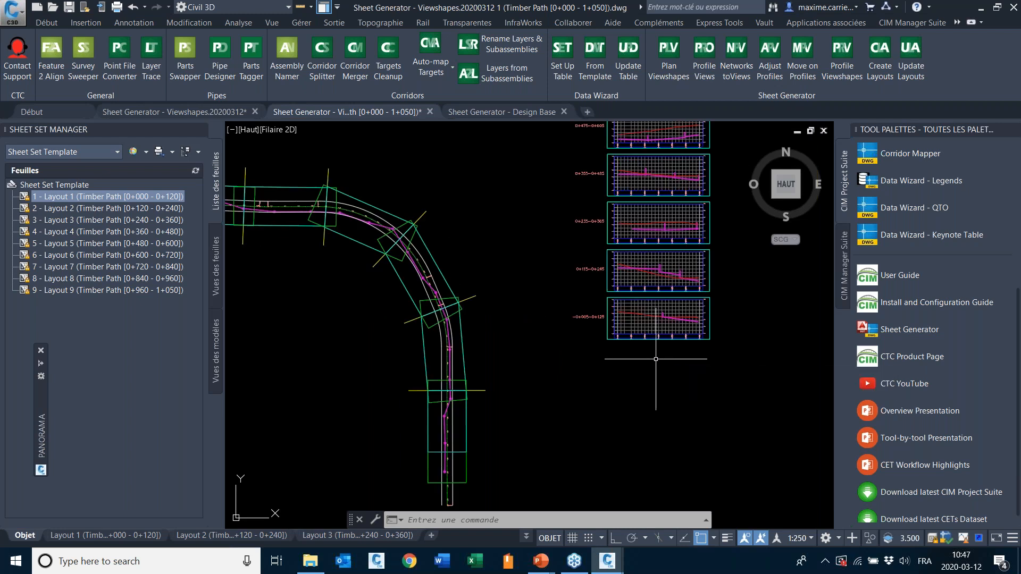
scroll(678, 354, down, 2)
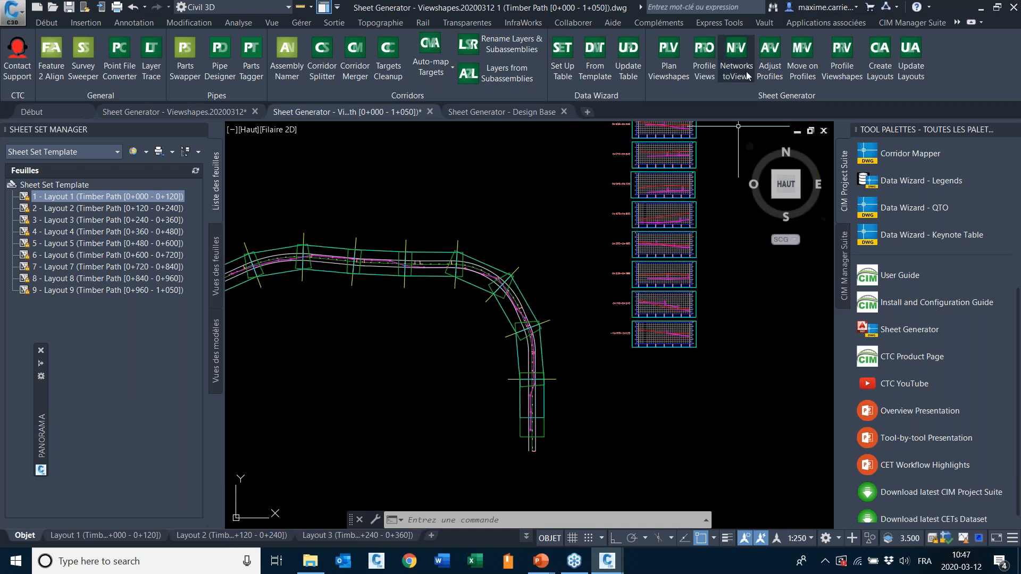
click(772, 61)
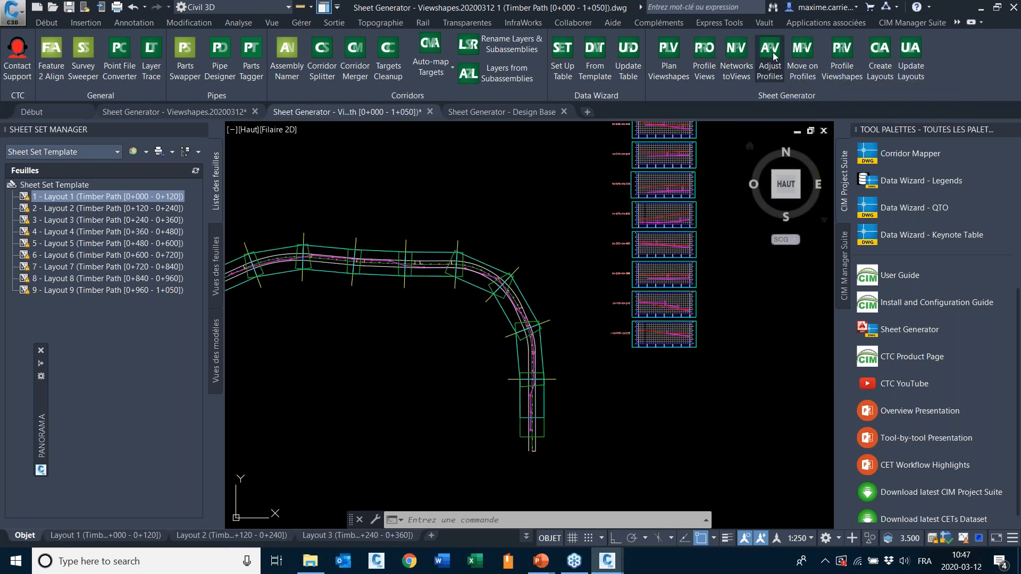
middle_drag(317, 303, 425, 325)
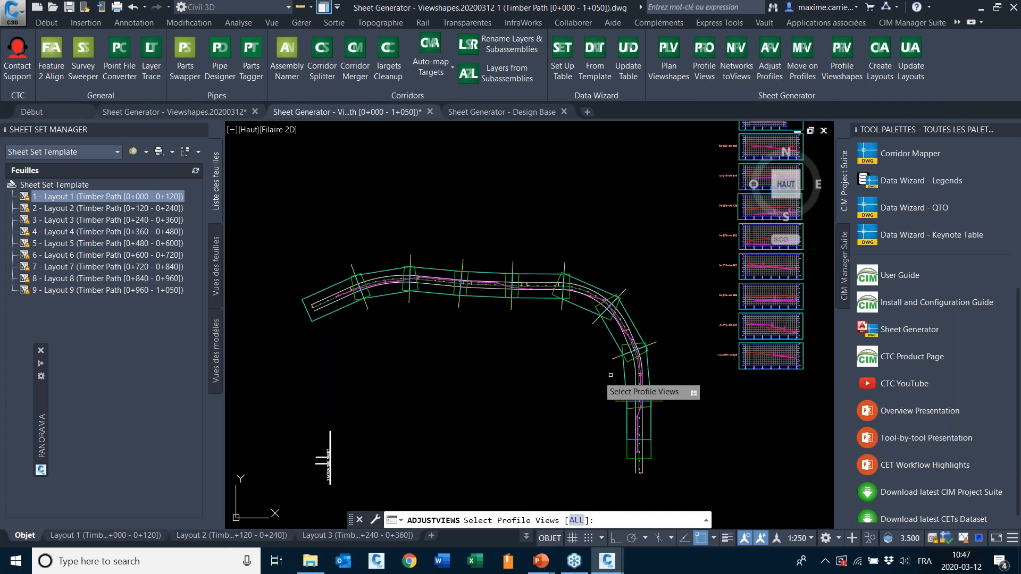
middle_drag(734, 396, 538, 413)
scroll(538, 415, down, 2)
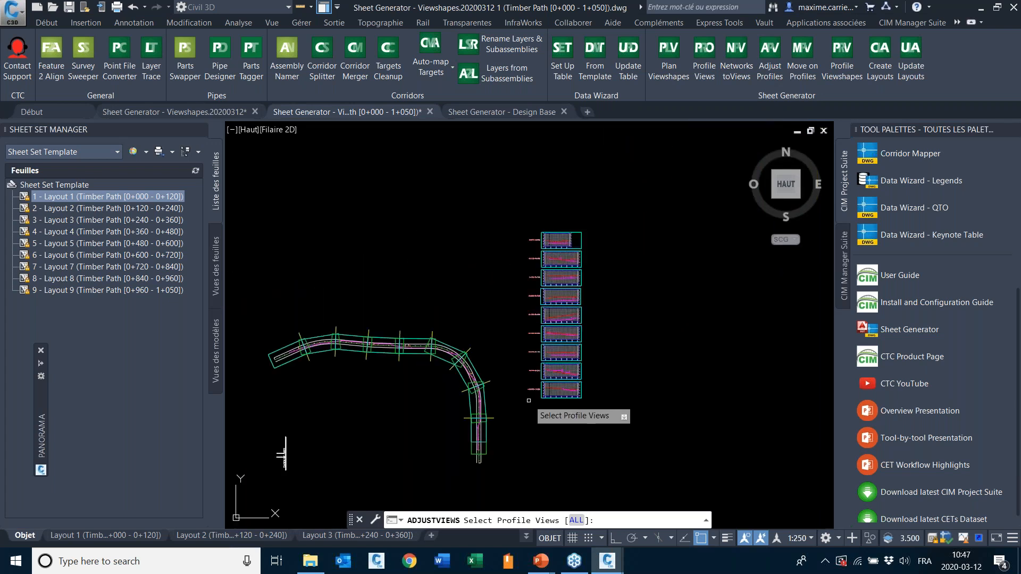
scroll(532, 400, up, 2)
click(531, 396)
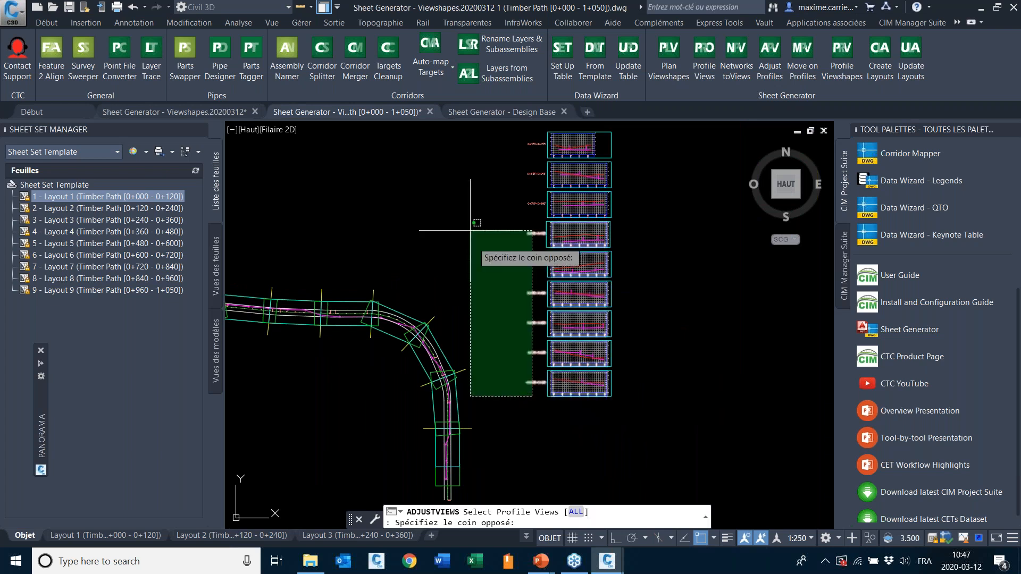
click(517, 124)
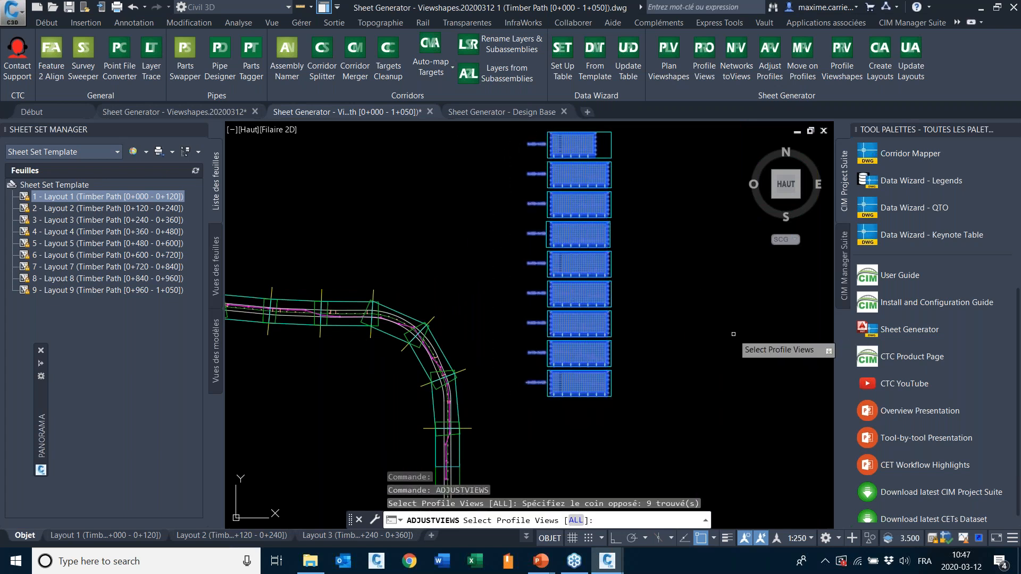
key(Return)
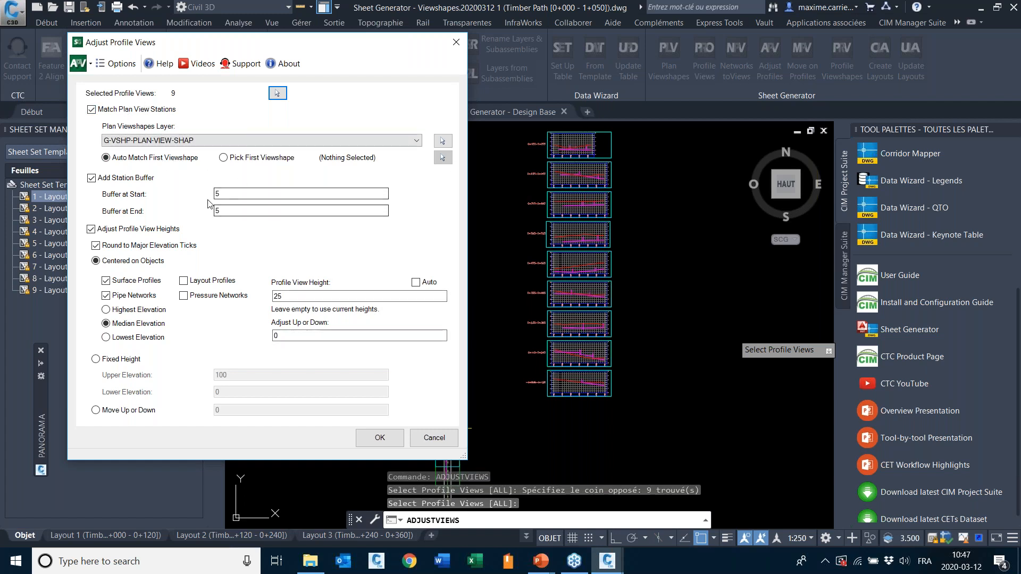
click(381, 437)
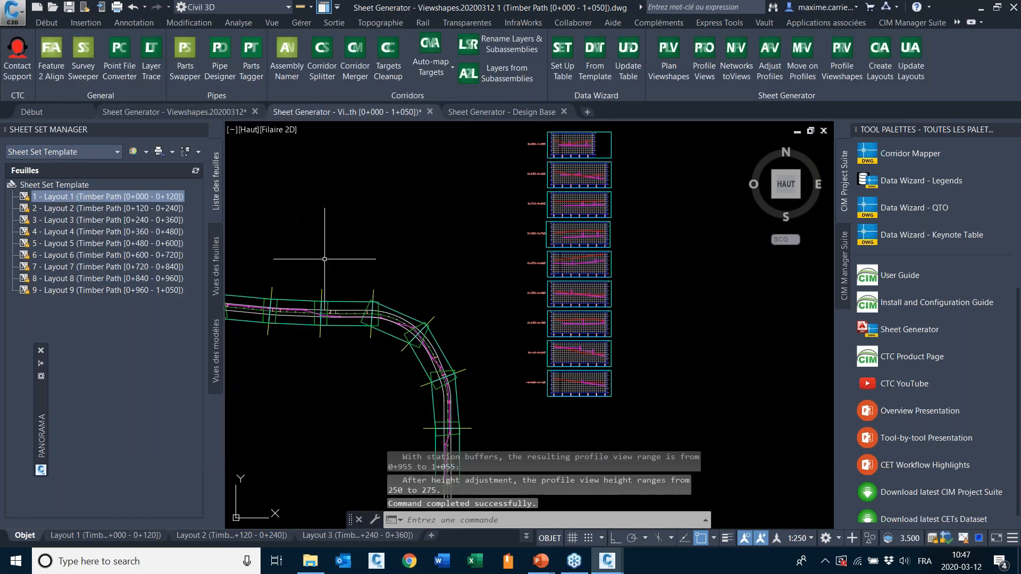
scroll(576, 145, up, 4)
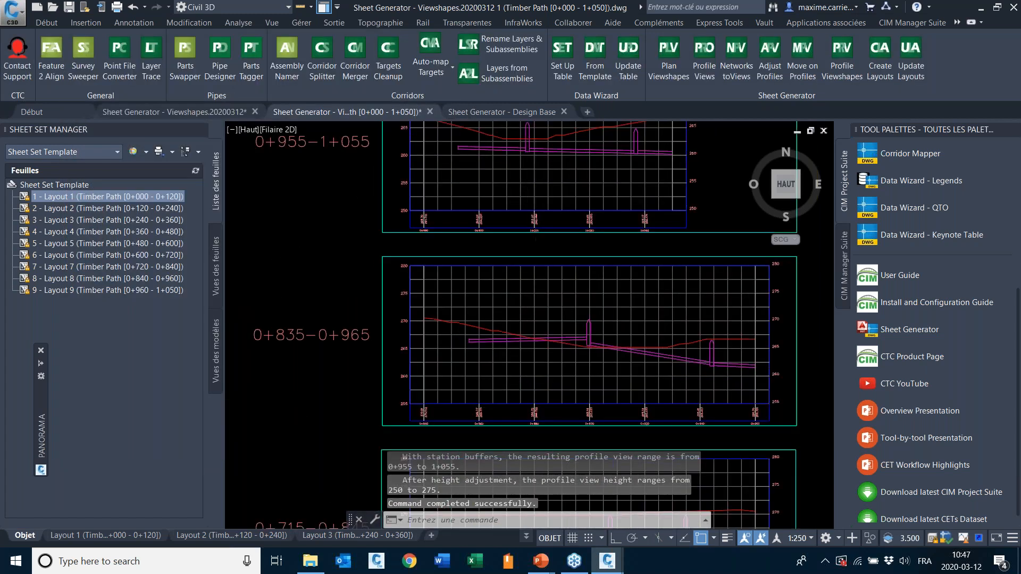
middle_drag(475, 265, 515, 195)
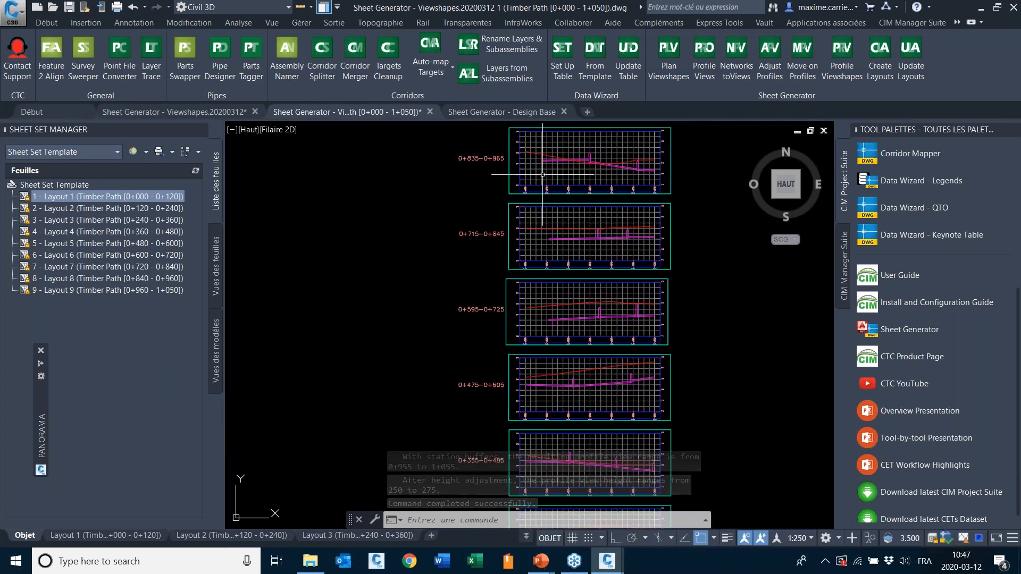
scroll(549, 164, up, 5)
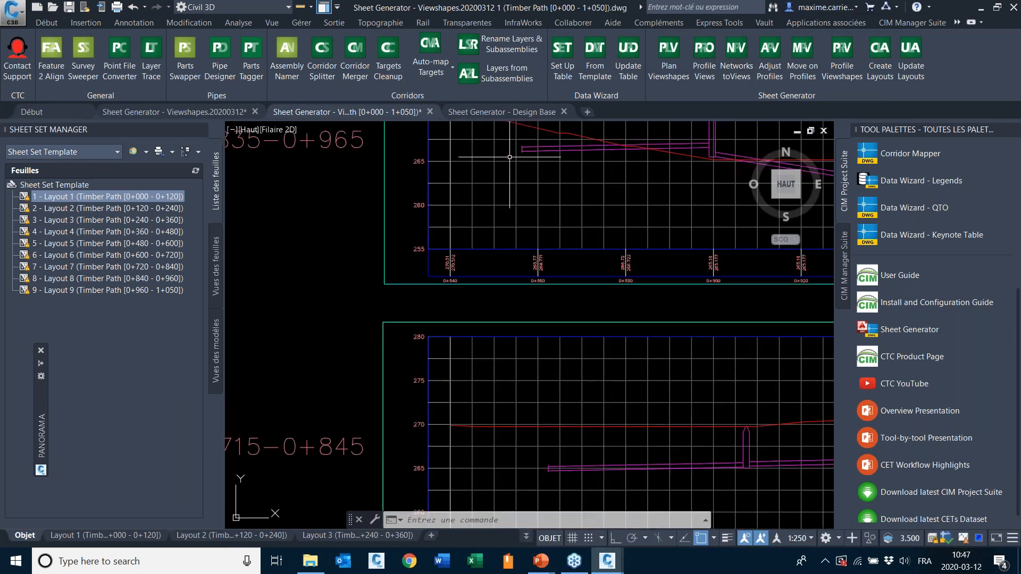
Update the pipe network parts shown in all nine profile views, using a maximum horizontal distance of 10 from the alignment.
scroll(510, 158, down, 4)
middle_drag(509, 158, 489, 226)
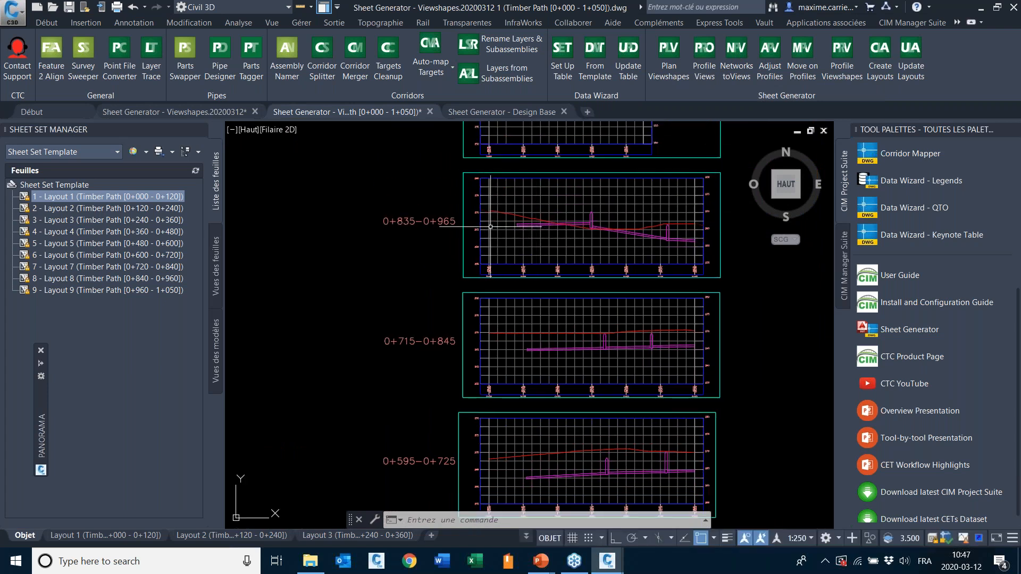
scroll(518, 221, down, 4)
middle_drag(479, 434, 595, 204)
scroll(595, 204, down, 2)
mouse_move(560, 243)
middle_down()
mouse_move(549, 332)
mouse_move(547, 321)
middle_up()
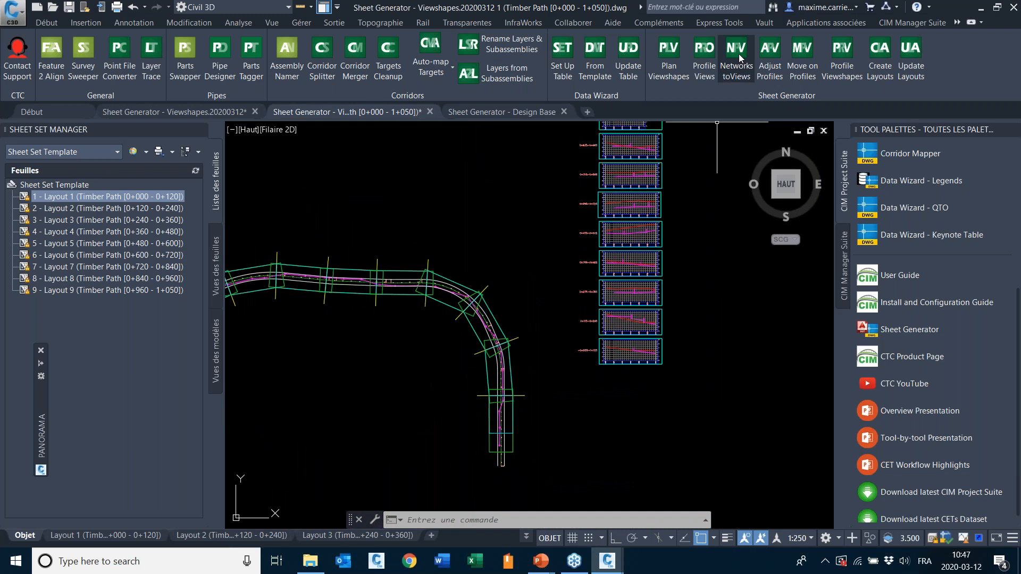
click(703, 70)
middle_drag(590, 375, 598, 409)
click(592, 409)
click(577, 145)
key(Return)
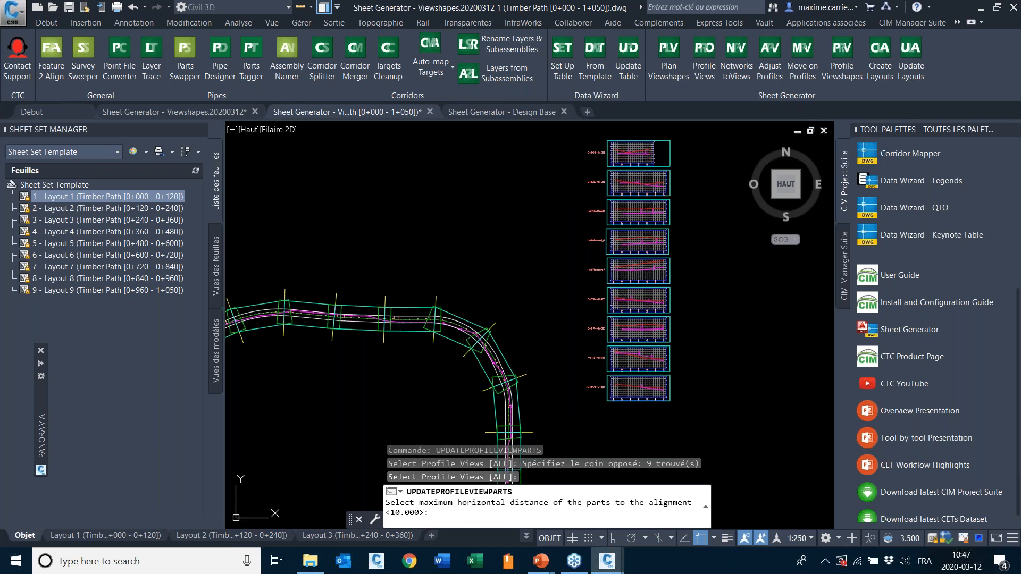
key(Return)
Check the network parts in the profile views and regenerate the drawing display.
scroll(578, 151, up, 4)
scroll(579, 151, down, 2)
scroll(578, 151, down, 1)
scroll(578, 151, up, 6)
scroll(578, 151, down, 6)
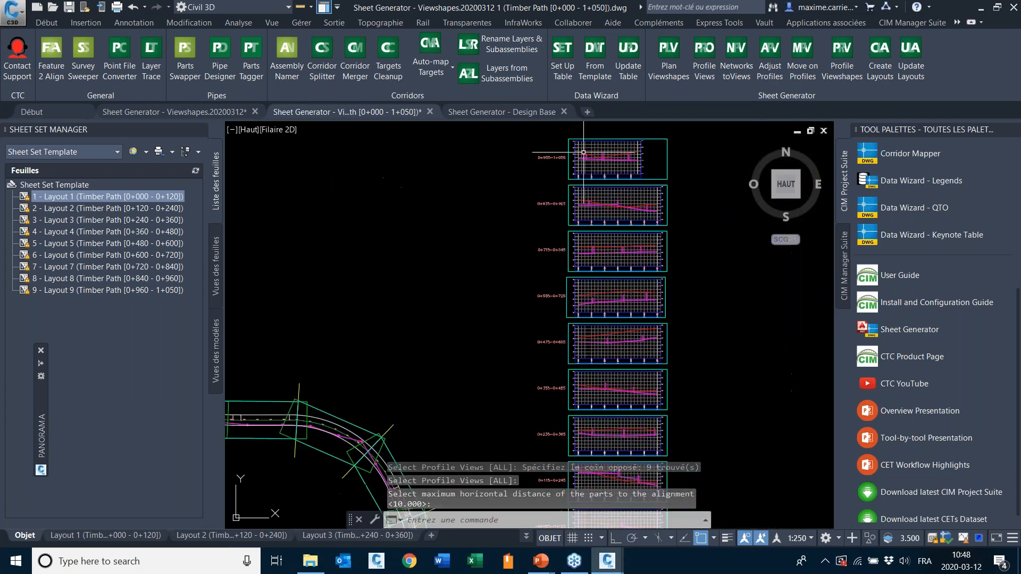
scroll(650, 210, up, 1)
text(regen)
key(Return)
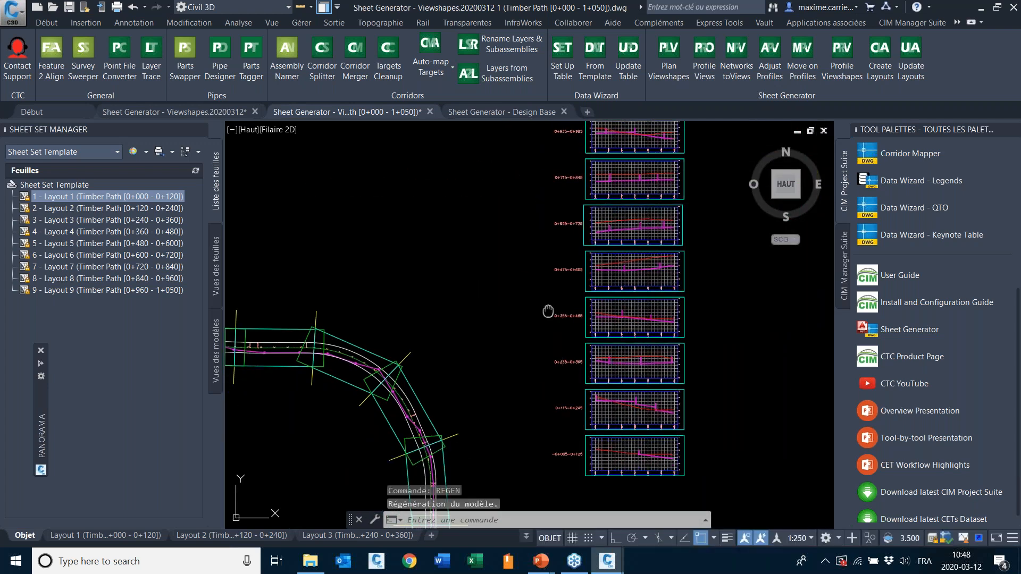
Recreate the profile viewshapes for all nine views, aligned with the Timber Path plan matchlines, Y offset -8, viewport scale 0.25, with masking blocks.
middle_drag(548, 311, 600, 193)
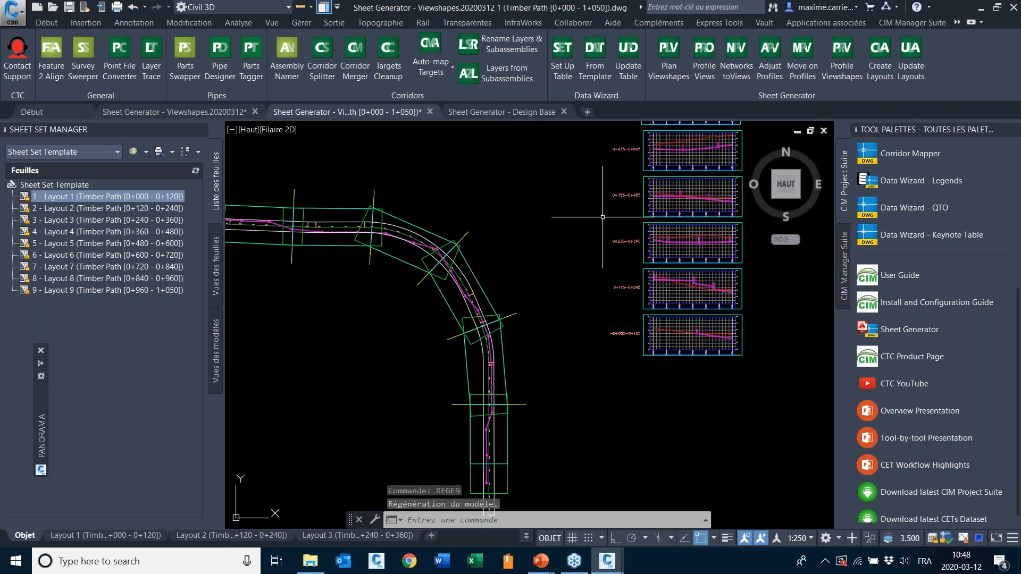
scroll(602, 217, down, 4)
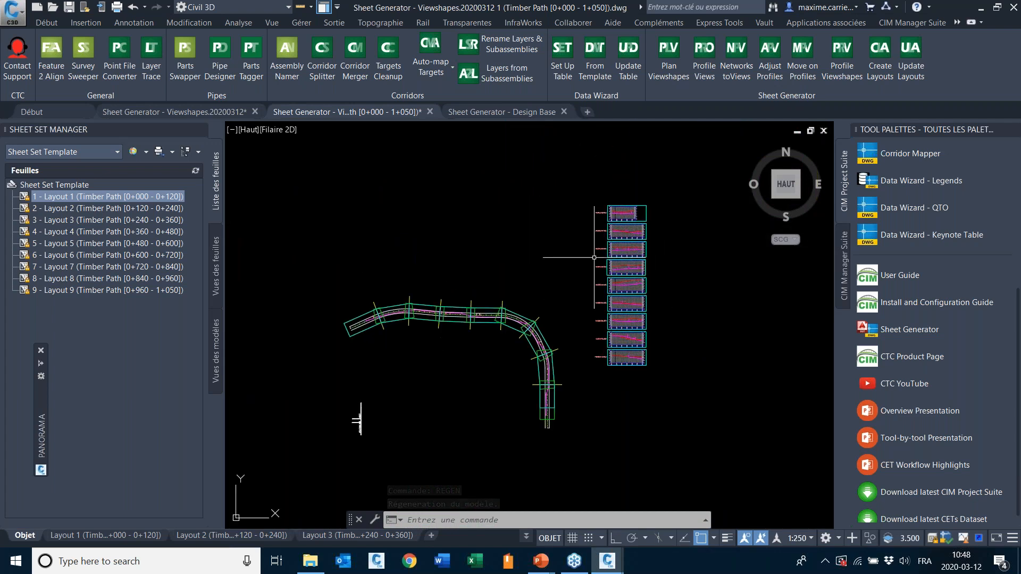
scroll(641, 302, up, 2)
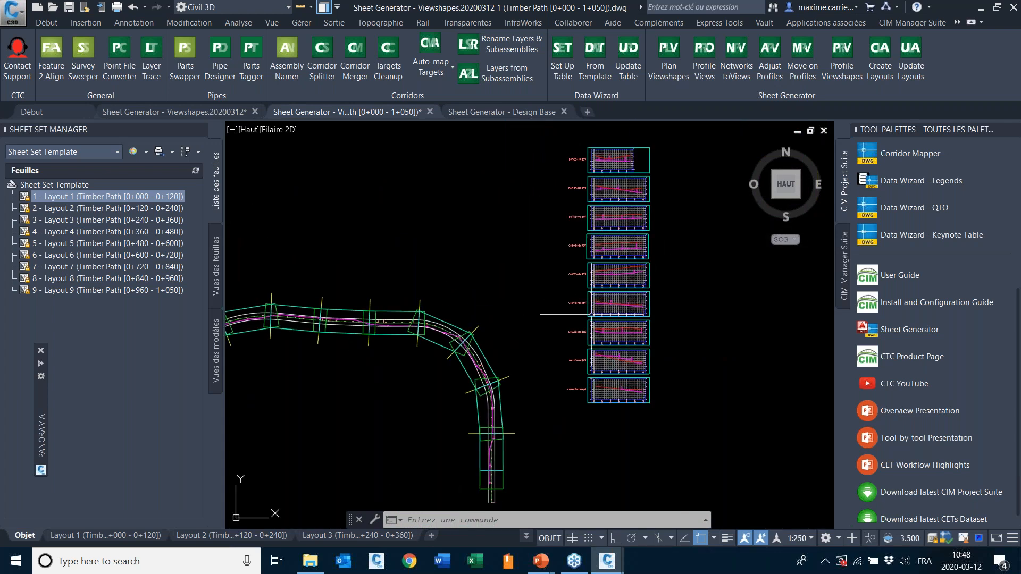
click(841, 51)
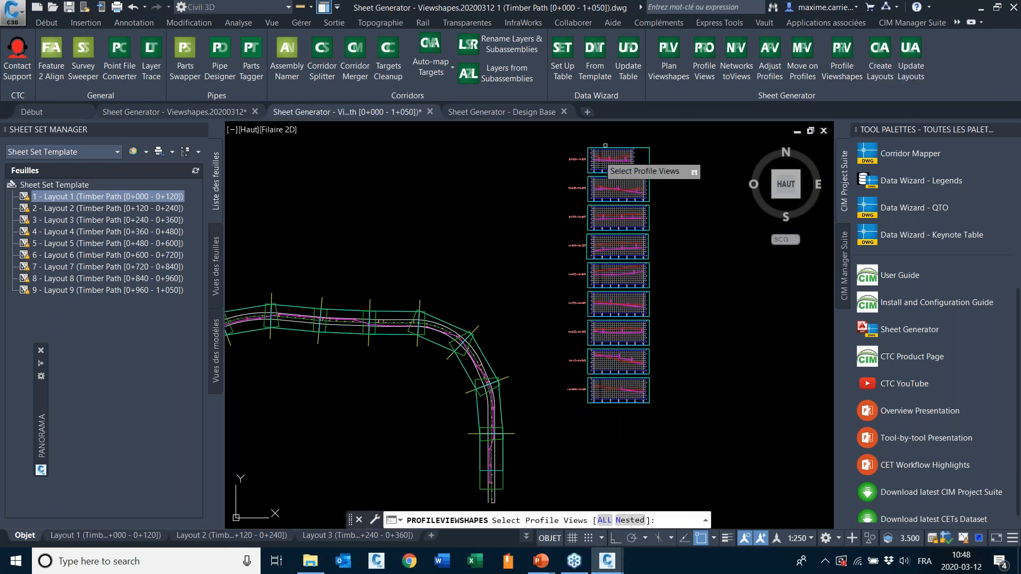
click(573, 404)
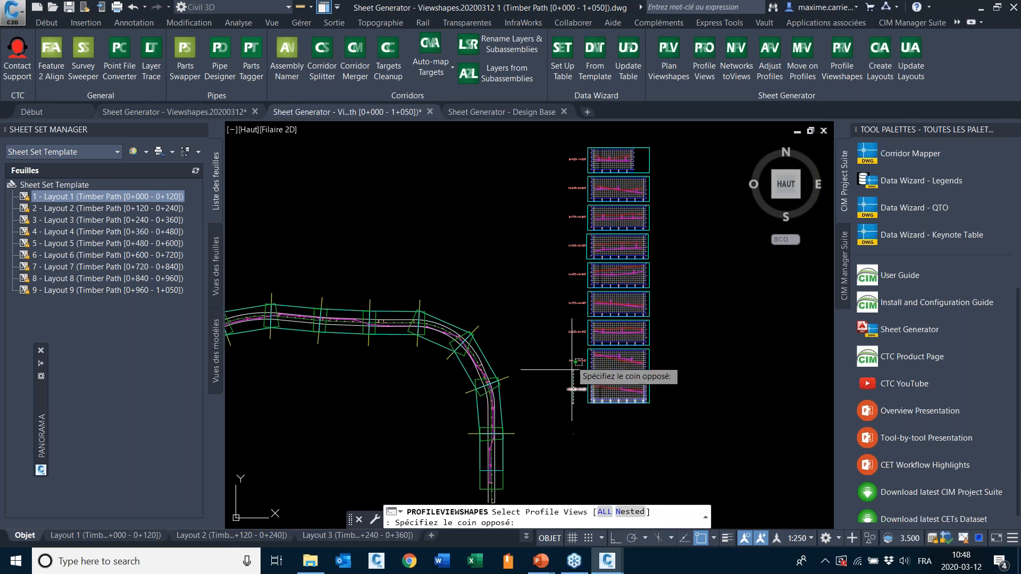
click(549, 138)
key(Return)
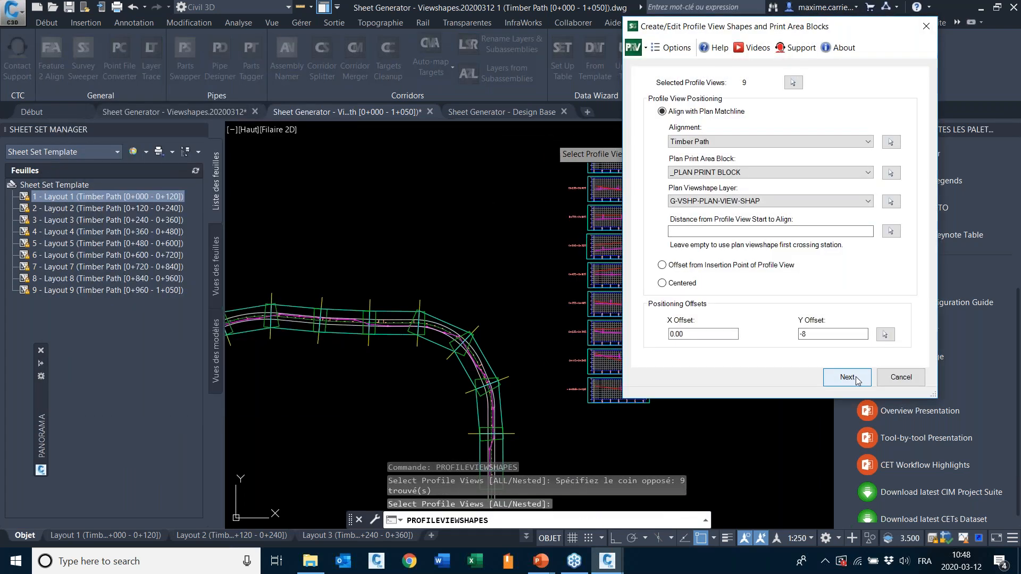
click(857, 379)
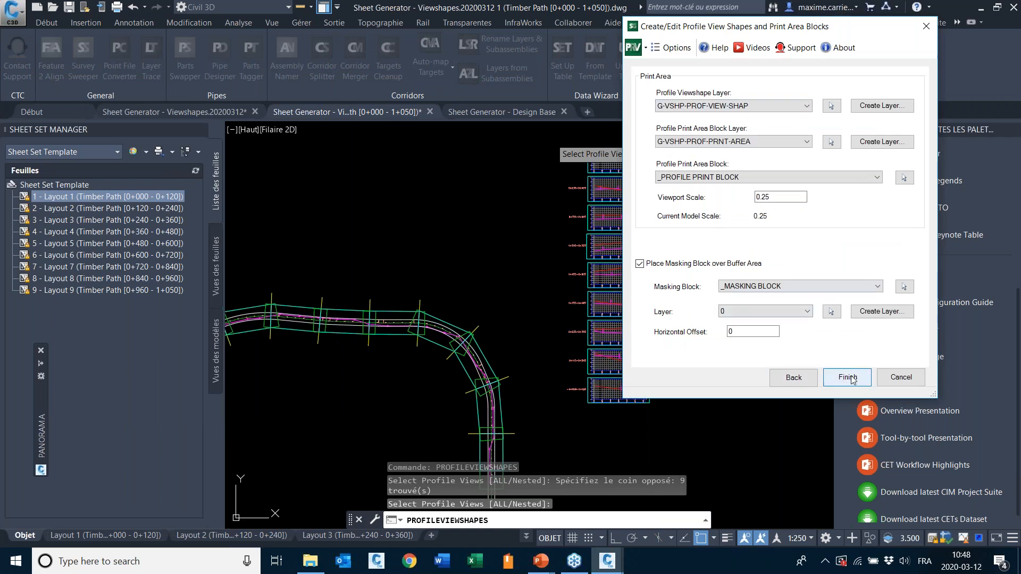
click(854, 379)
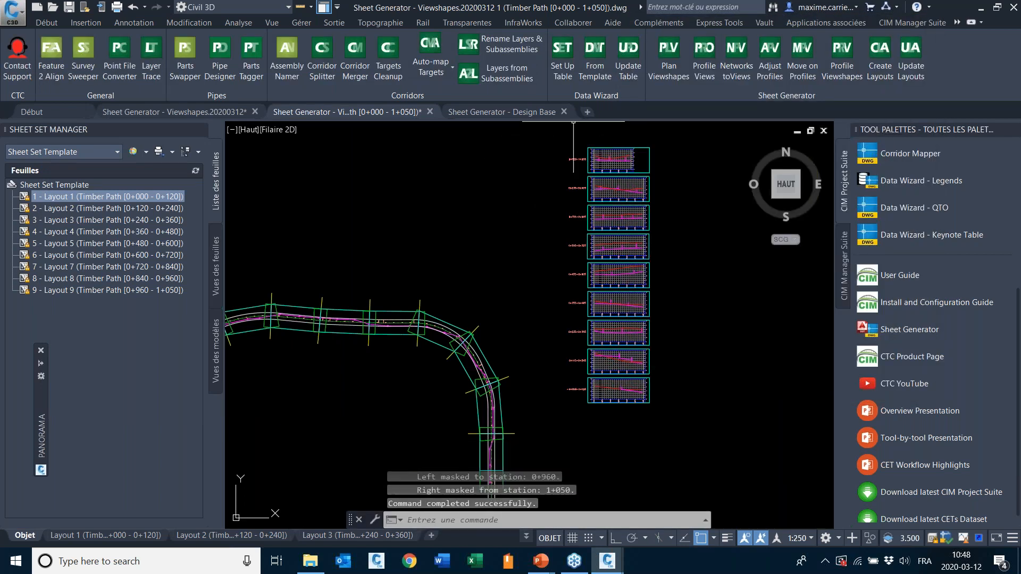
Start Update Layouts, saving the drawing changes, and accept Timber Path with the Plan and Profile configuration at viewport scale 0.25.
mouse_move(480, 409)
middle_down()
mouse_move(510, 407)
mouse_move(492, 404)
middle_up()
scroll(664, 164, up, 3)
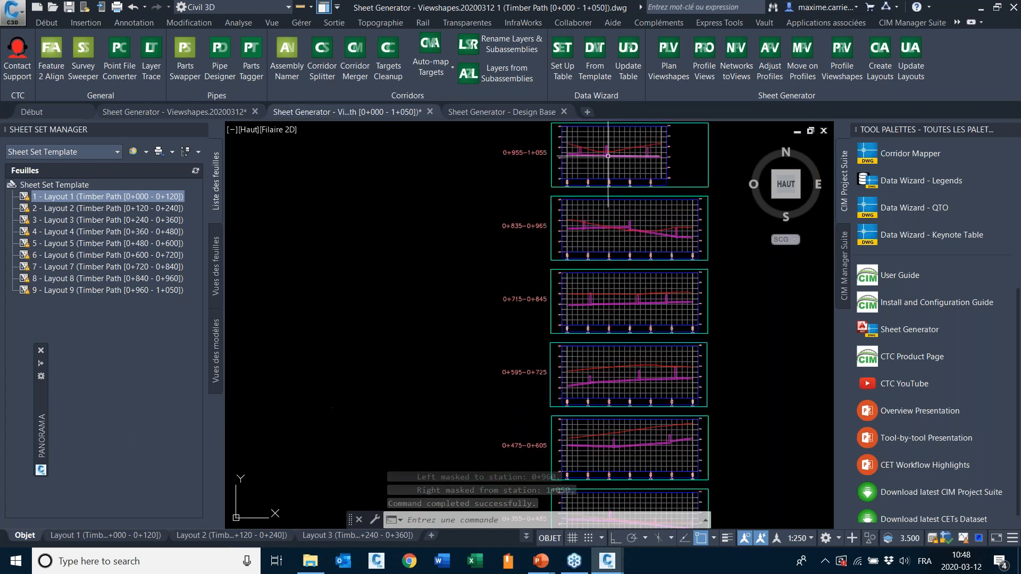
scroll(675, 149, down, 3)
scroll(500, 442, up, 3)
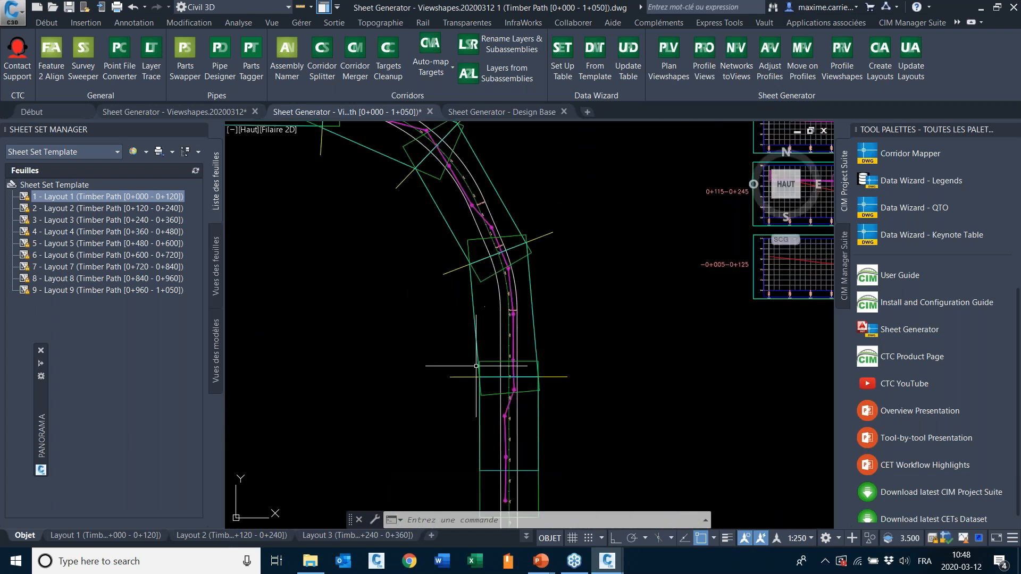
scroll(645, 201, down, 3)
mouse_move(645, 202)
middle_down()
mouse_move(616, 247)
mouse_move(586, 206)
middle_up()
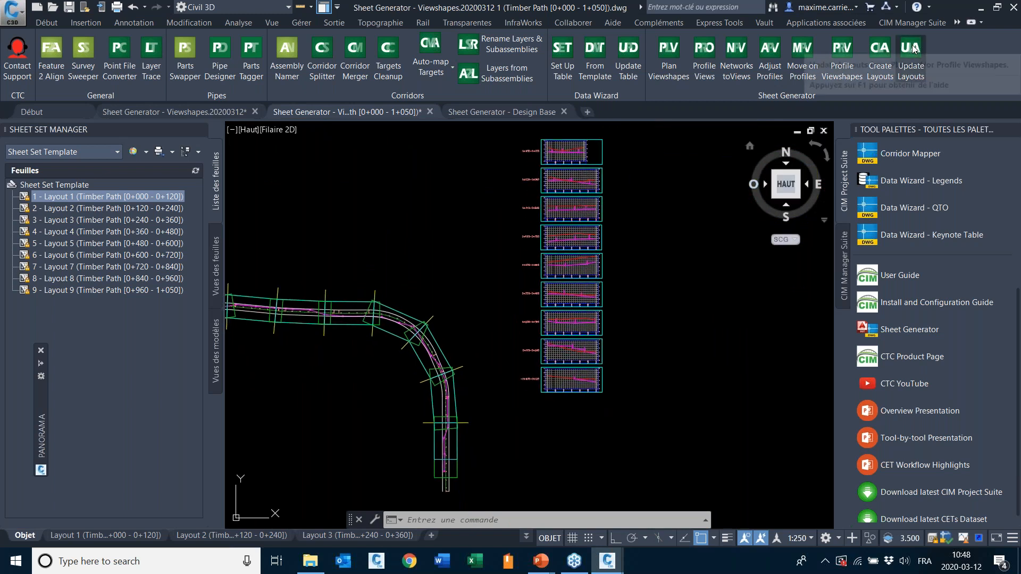
mouse_move(403, 320)
middle_down()
mouse_move(694, 247)
mouse_move(459, 333)
mouse_move(560, 316)
mouse_move(547, 315)
middle_up()
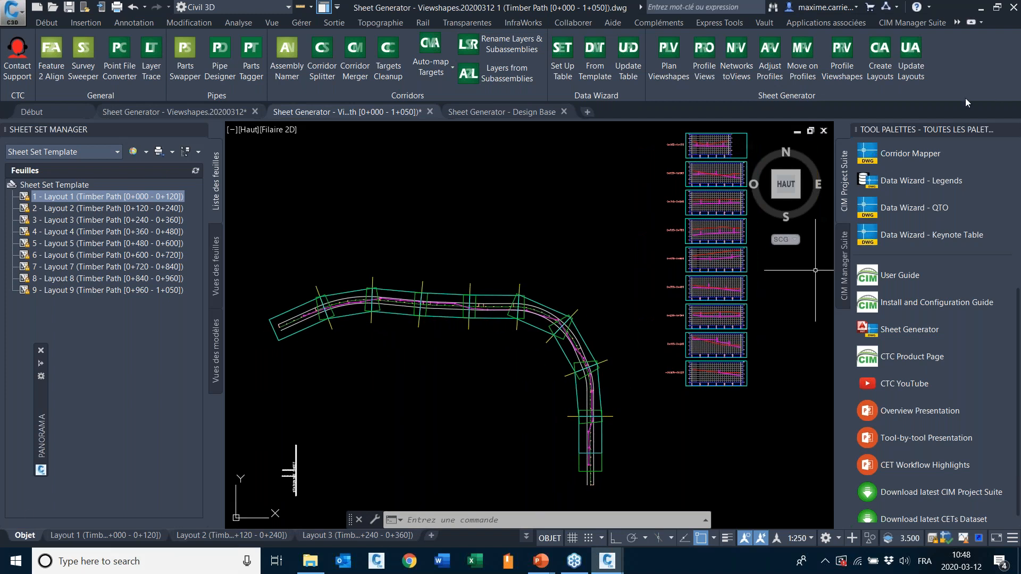
click(910, 50)
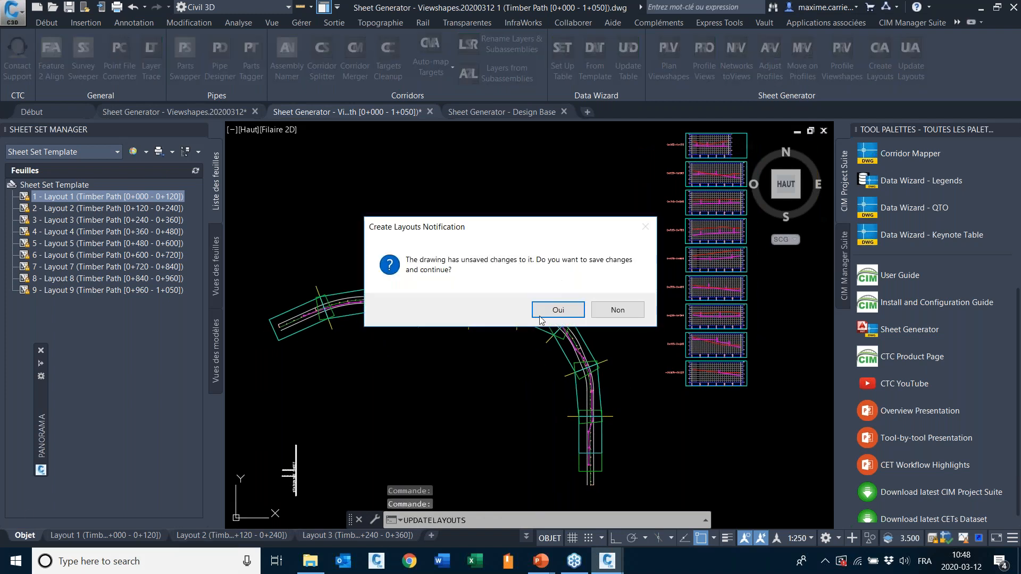
click(546, 310)
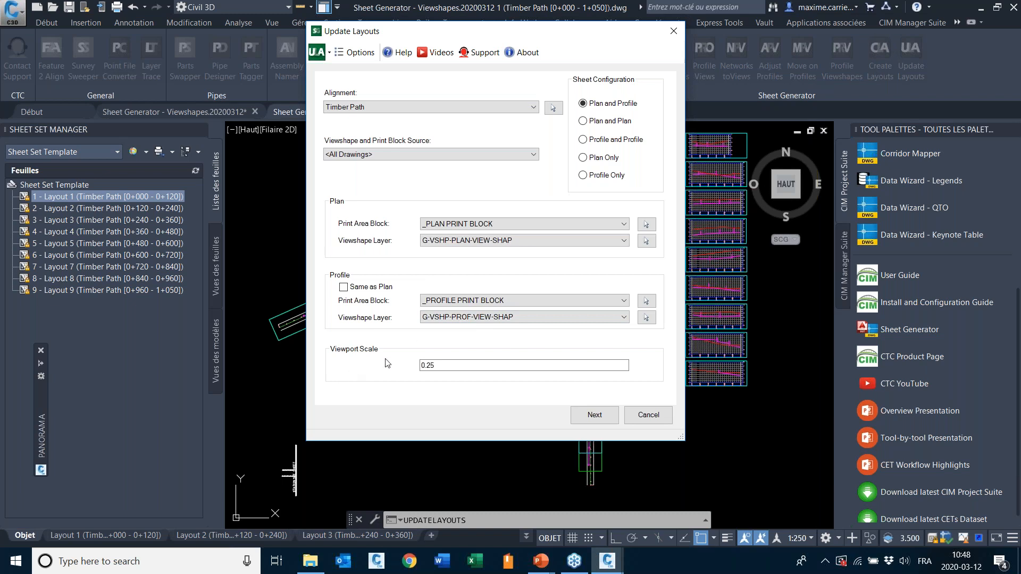
click(595, 416)
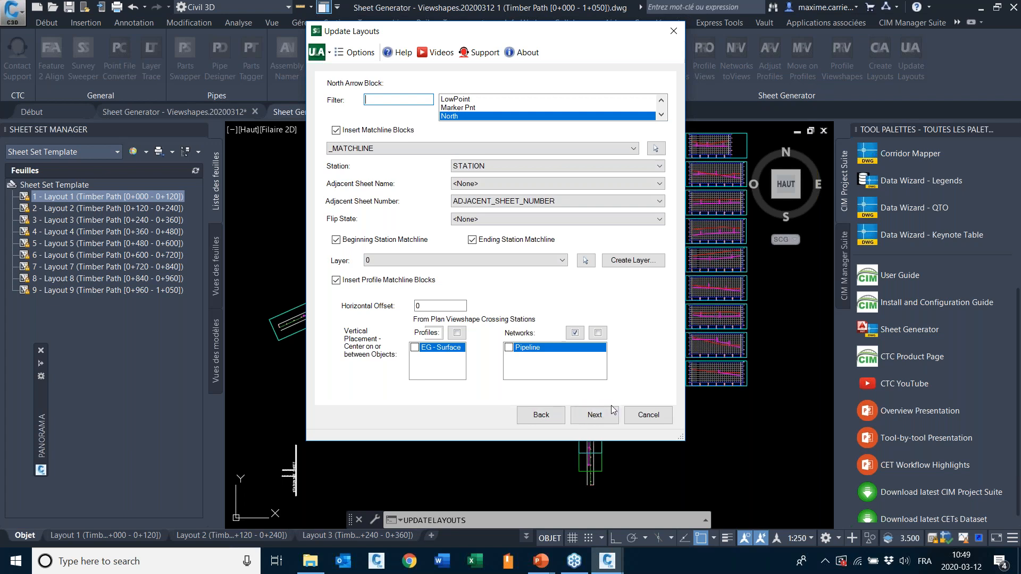
Keep STATION as the matchline station attribute and update all nine layouts through station 1+050.
click(470, 169)
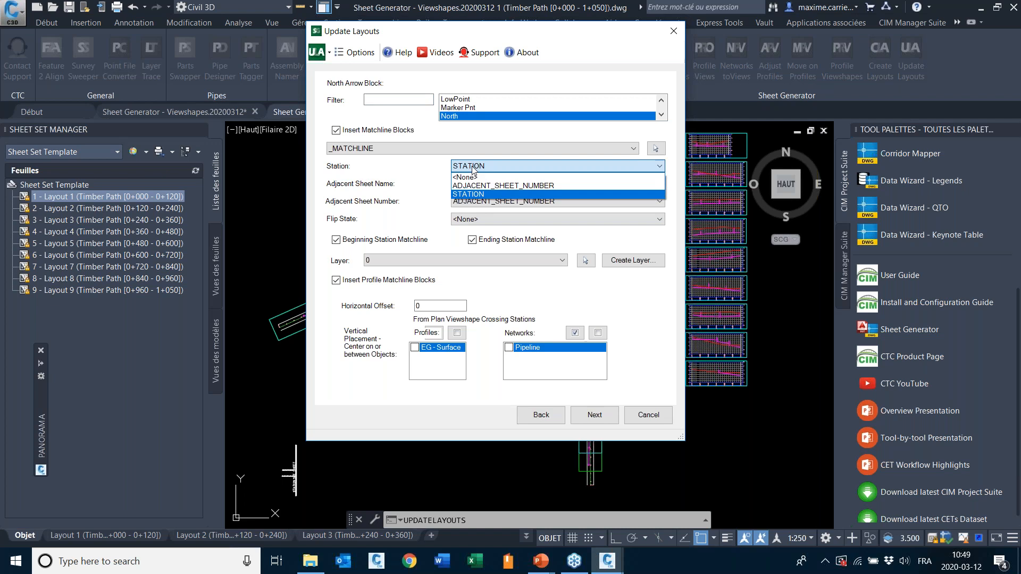
click(472, 170)
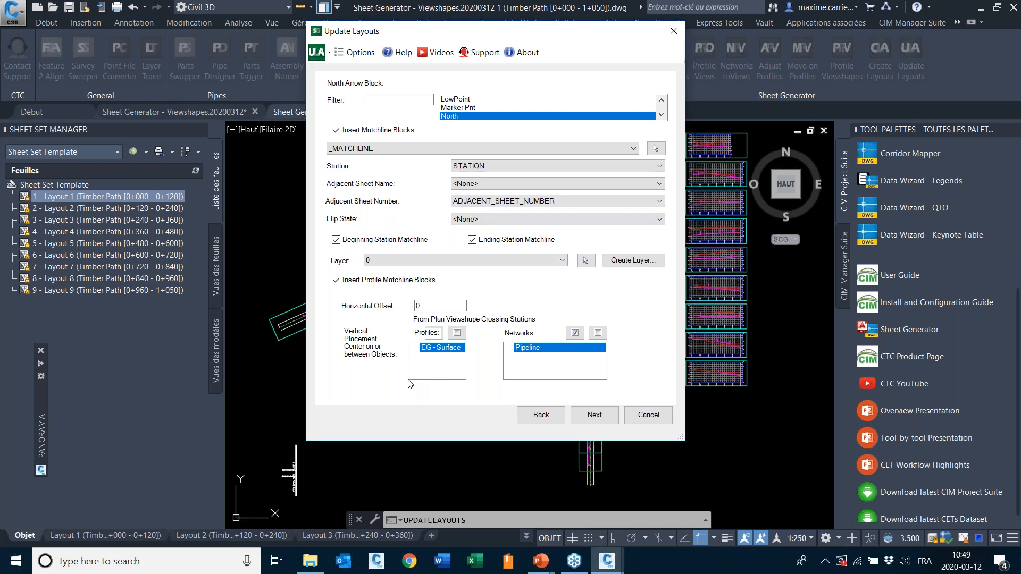
click(592, 416)
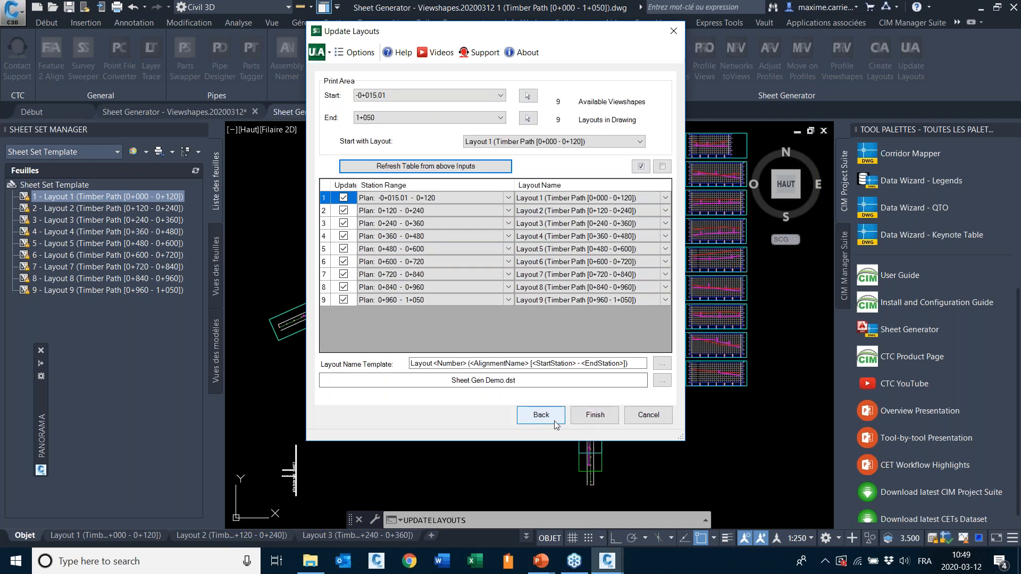
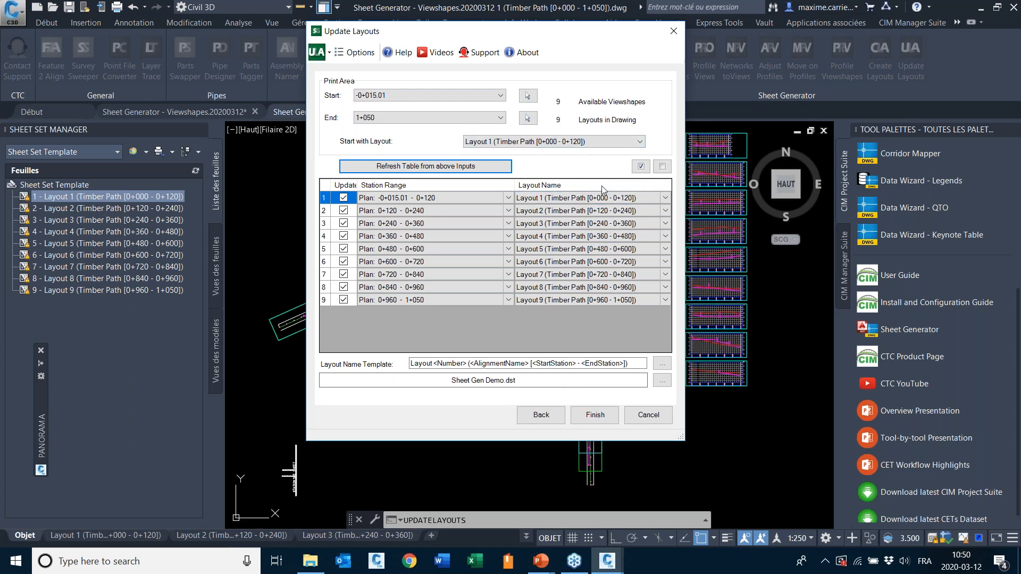
click(595, 418)
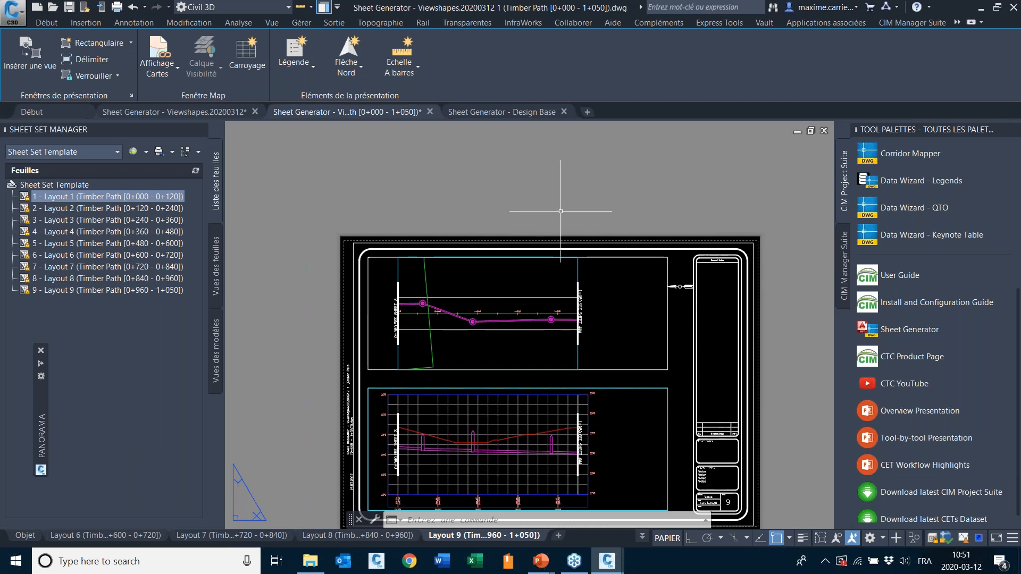
Review the updated Layout 9, bring back the CIM Project Suite tools, and open the Data Wizard - Legends sample drawing.
middle_drag(557, 276, 525, 207)
scroll(884, 232, up, 5)
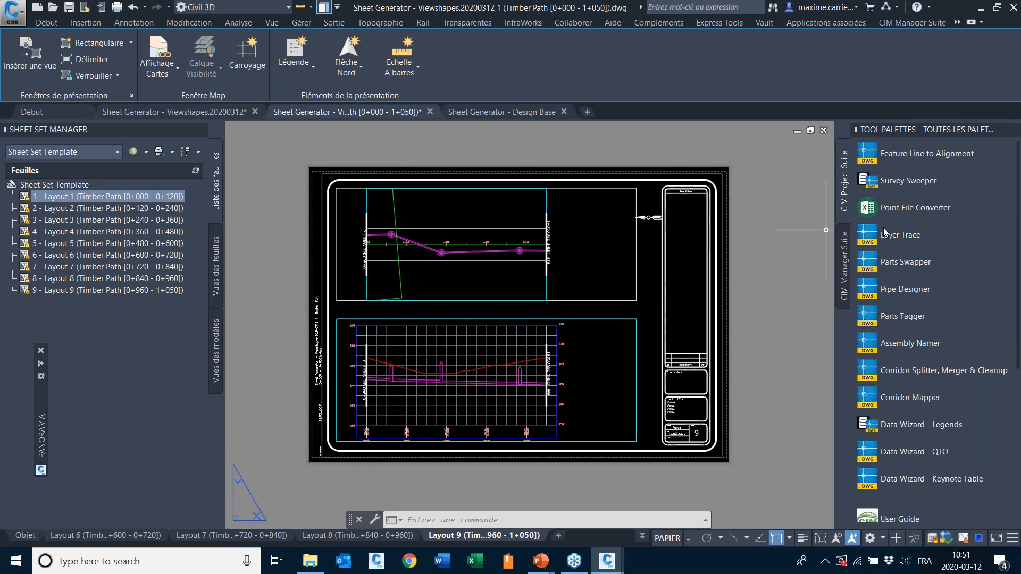
click(873, 218)
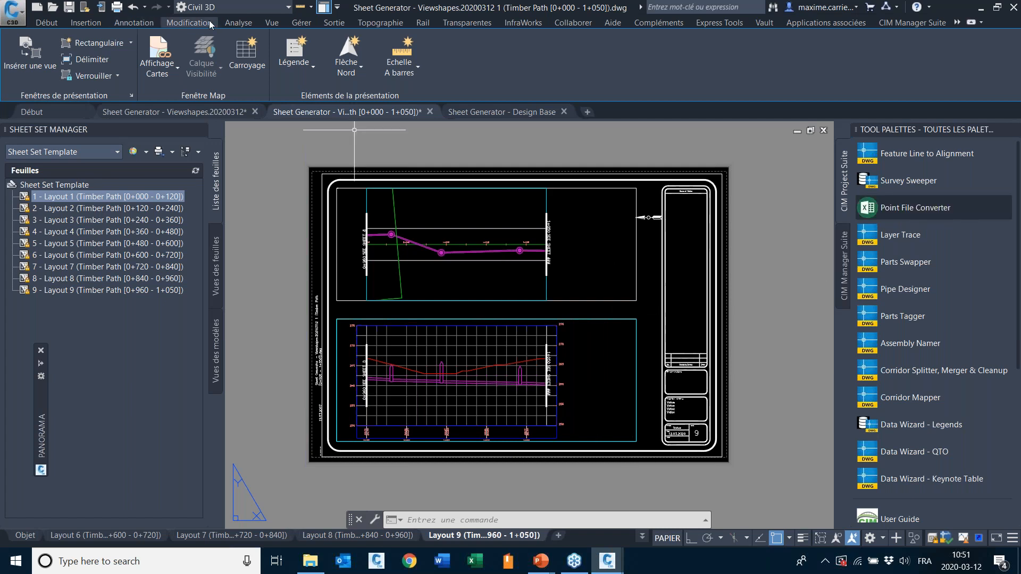
click(333, 24)
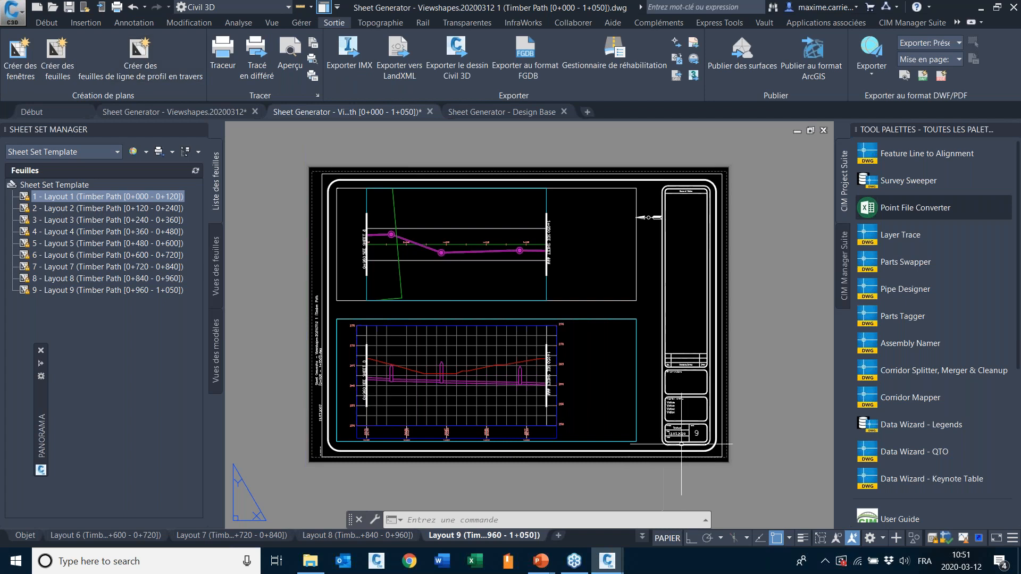
click(957, 22)
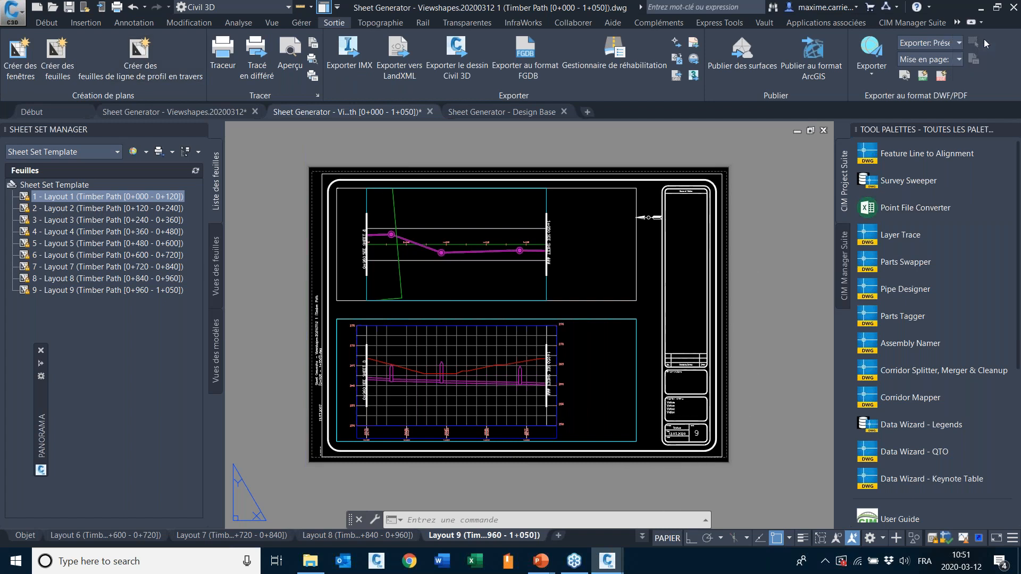
click(984, 41)
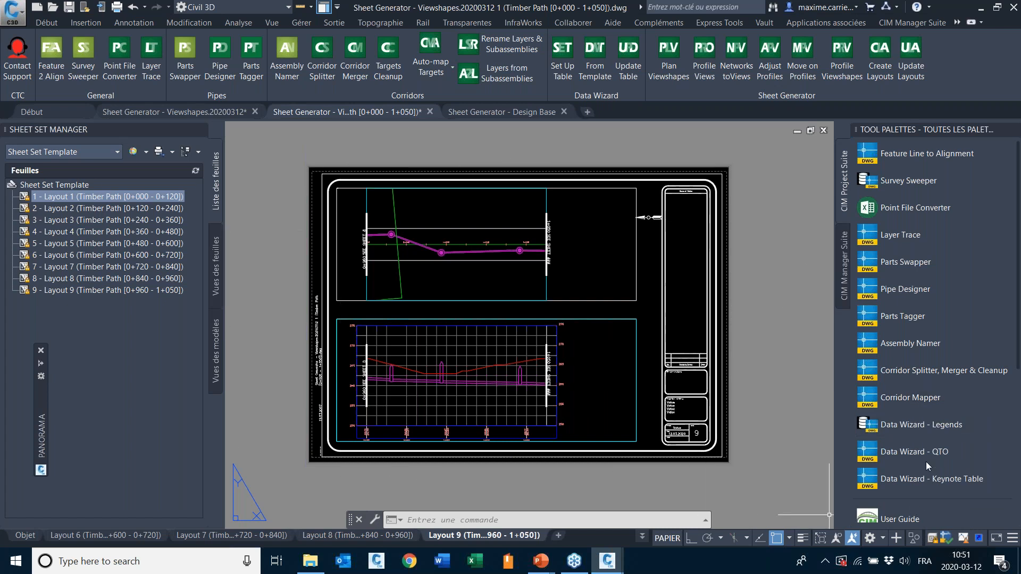
click(927, 426)
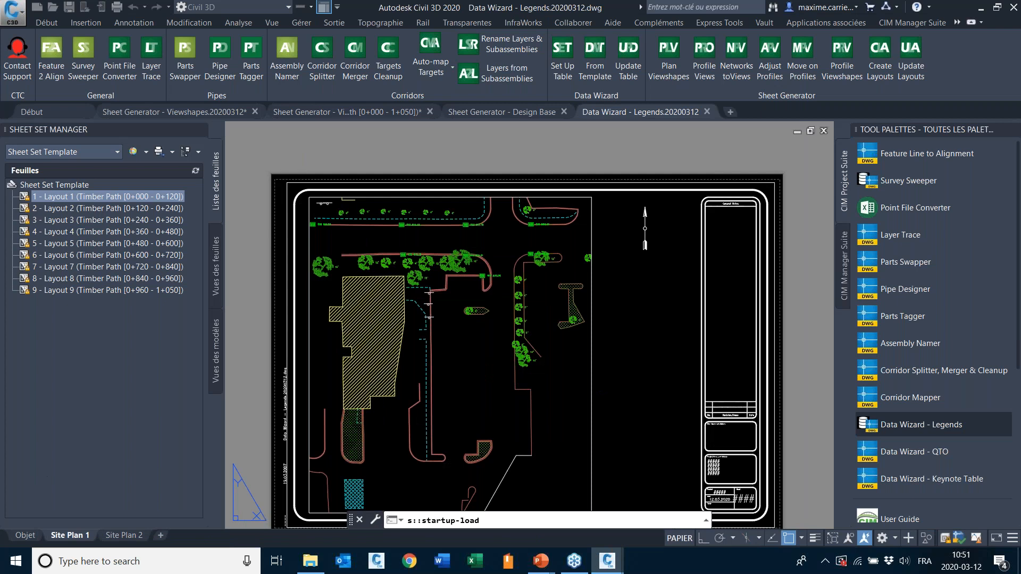
Reactivate the Site Plan 1 layout of the legends drawing and bring back the CIM Project Suite tools.
middle_drag(624, 378, 620, 348)
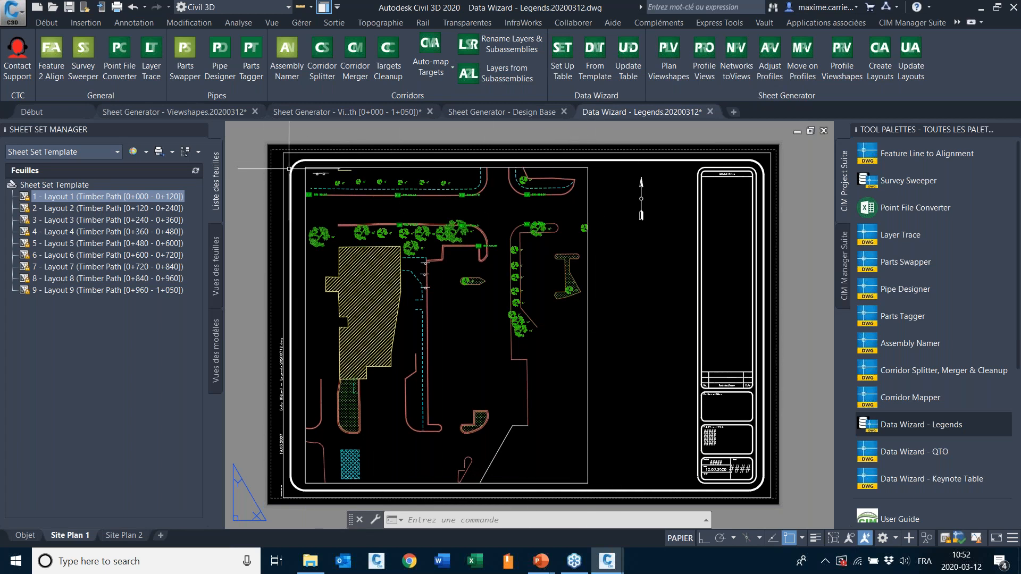
click(25, 536)
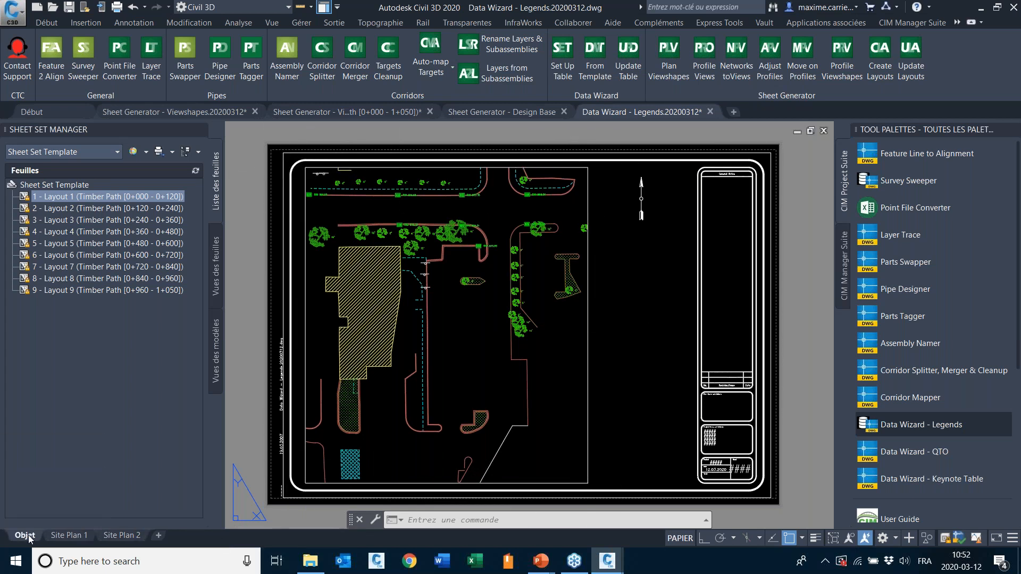
click(69, 535)
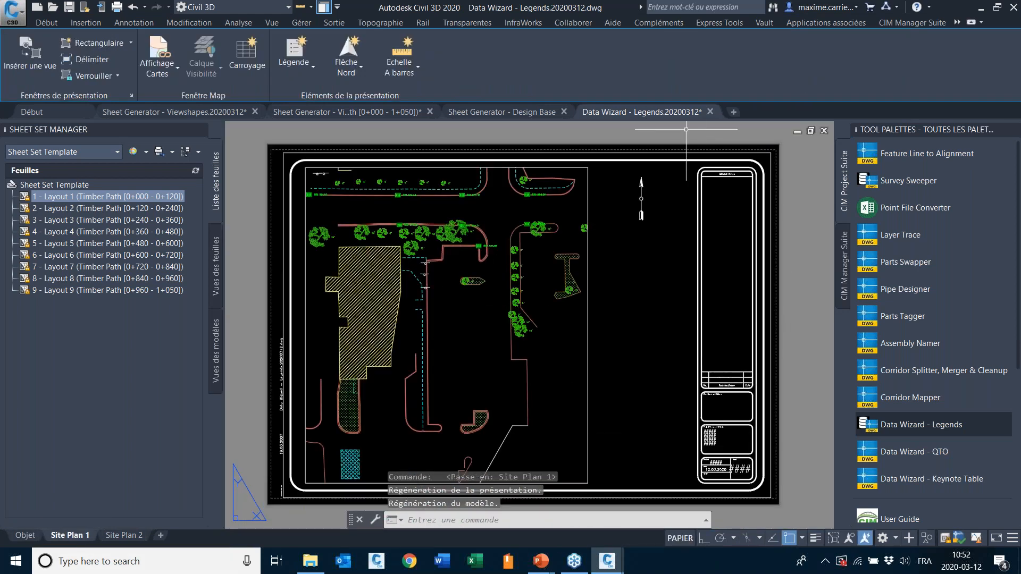
click(956, 22)
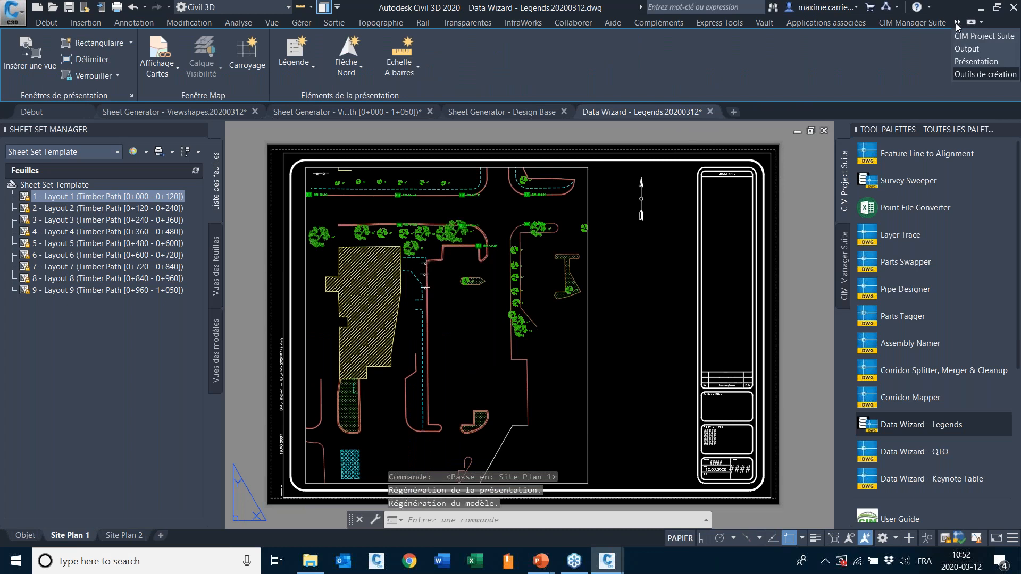
click(975, 35)
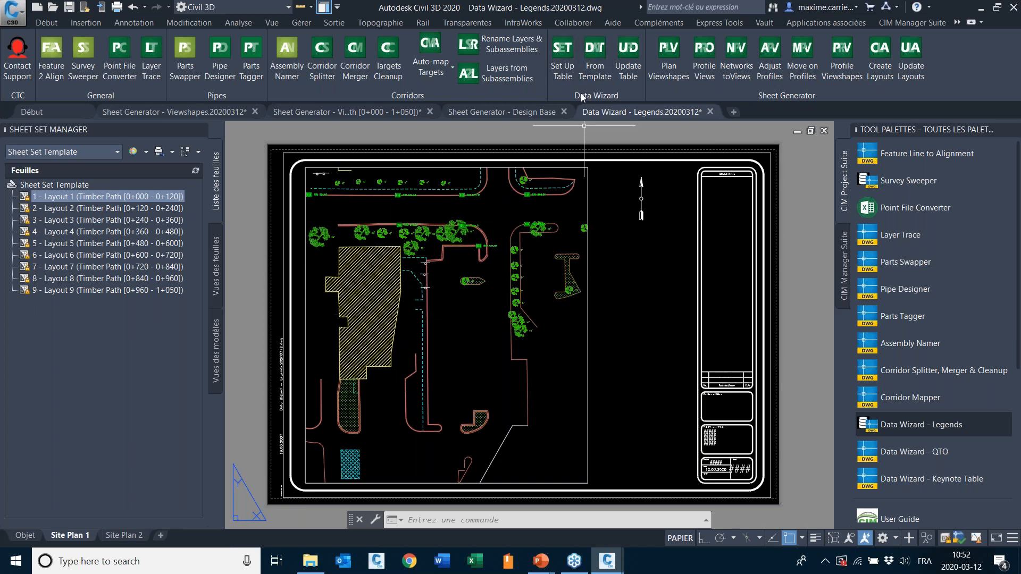
Set up a Data Wizard table on the current drawing, limited to the Site Plan 1 layout, and pick its plan viewport.
scroll(357, 315, up, 2)
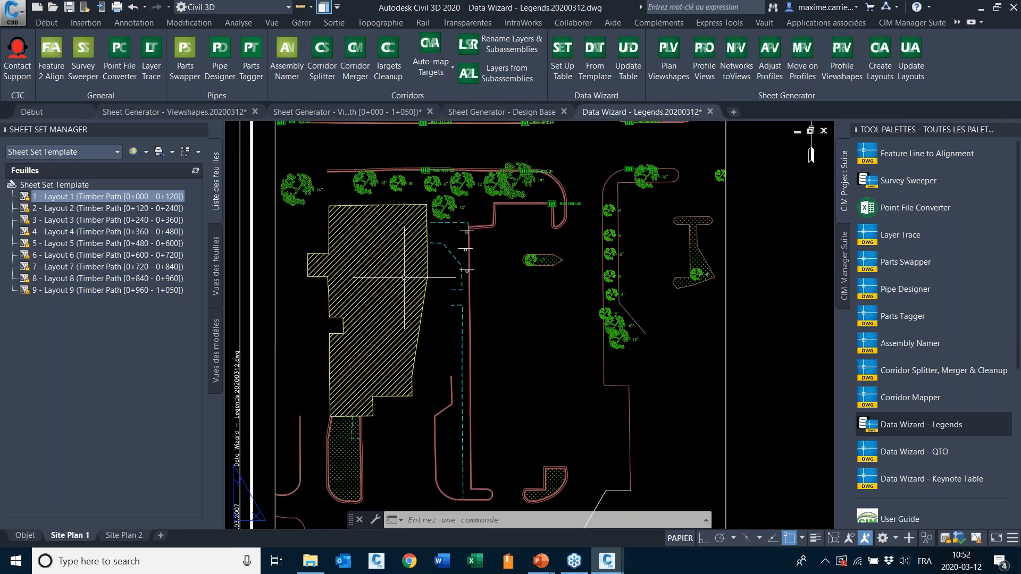
scroll(395, 300, down, 2)
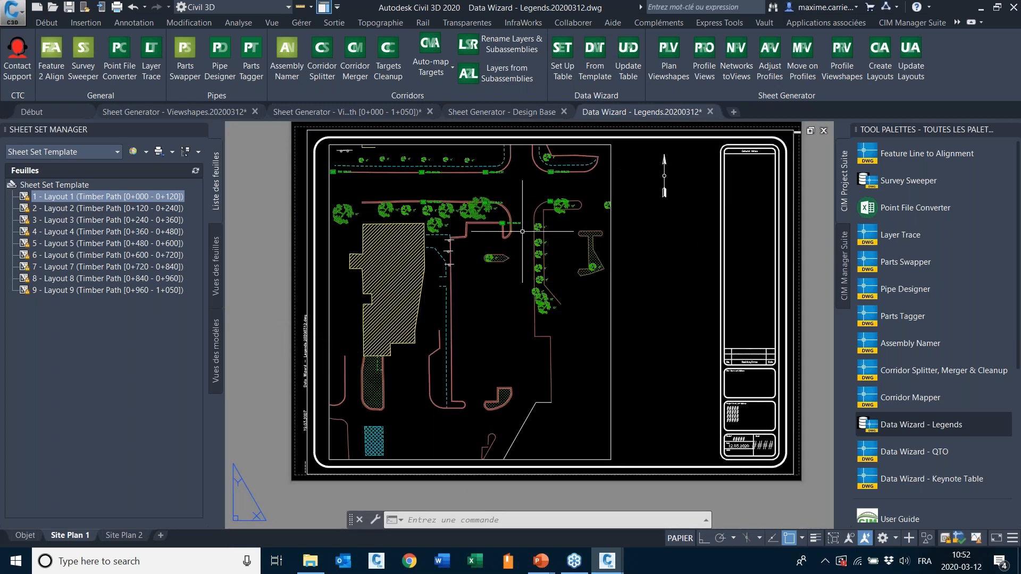
scroll(465, 167, up, 2)
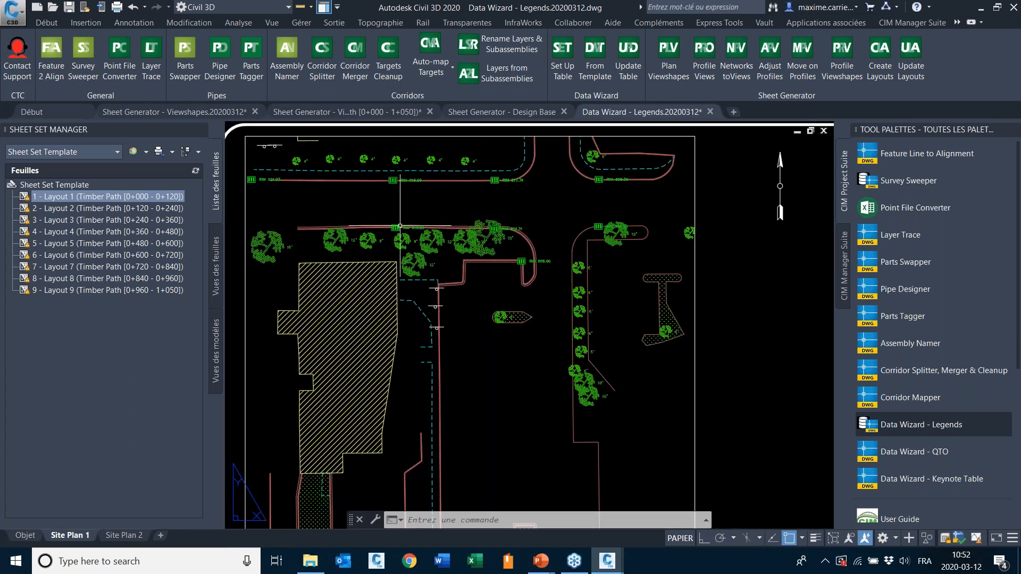
scroll(391, 218, down, 2)
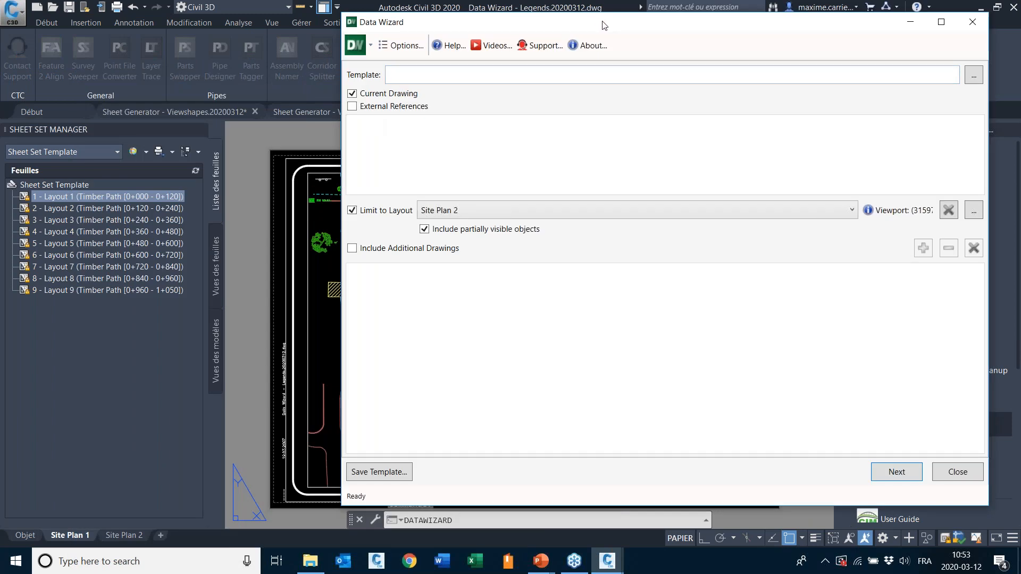
mouse_move(602, 22)
mouse_down()
mouse_move(726, 106)
mouse_move(744, 91)
mouse_up()
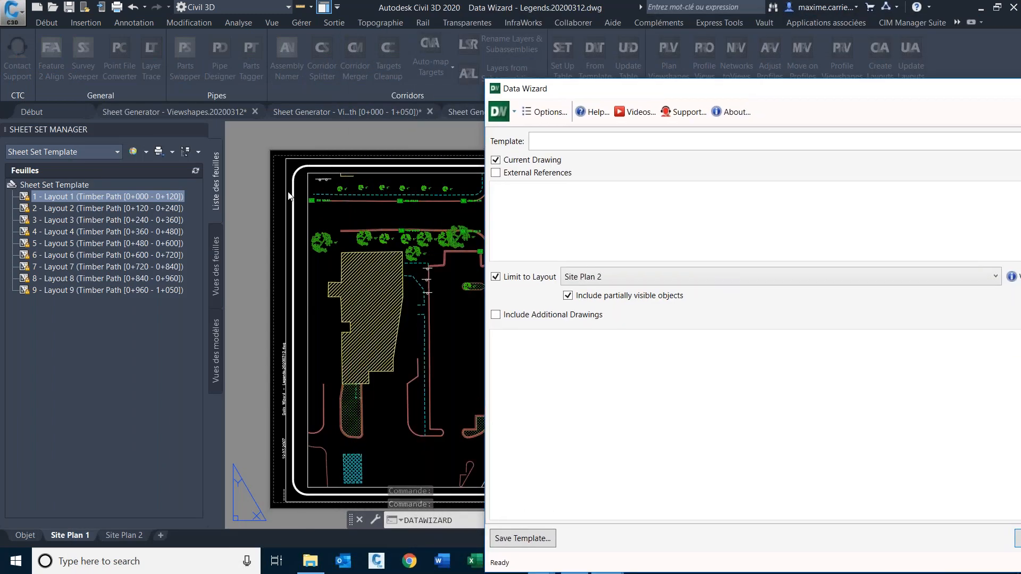
drag(823, 101, 554, 50)
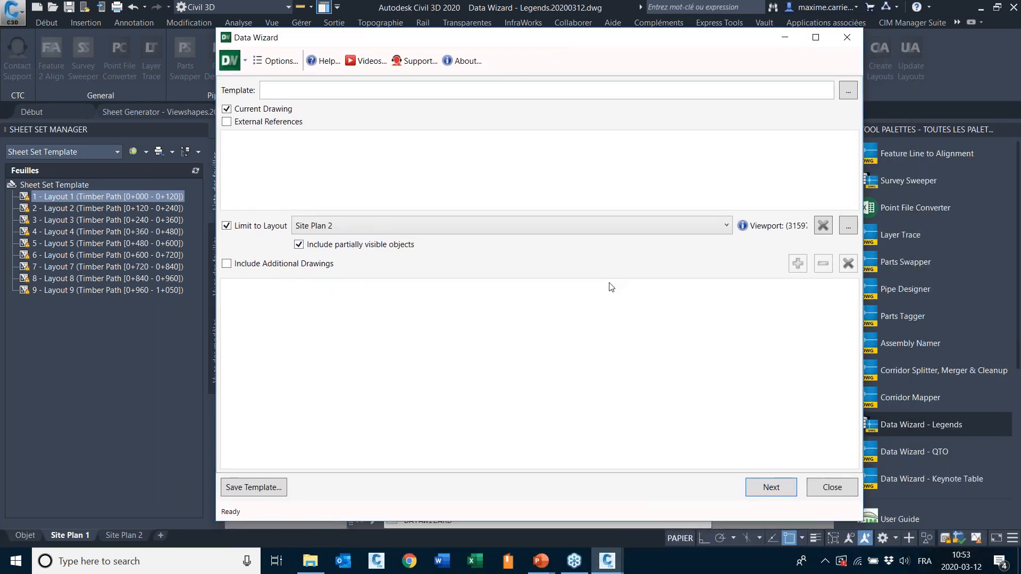
click(700, 228)
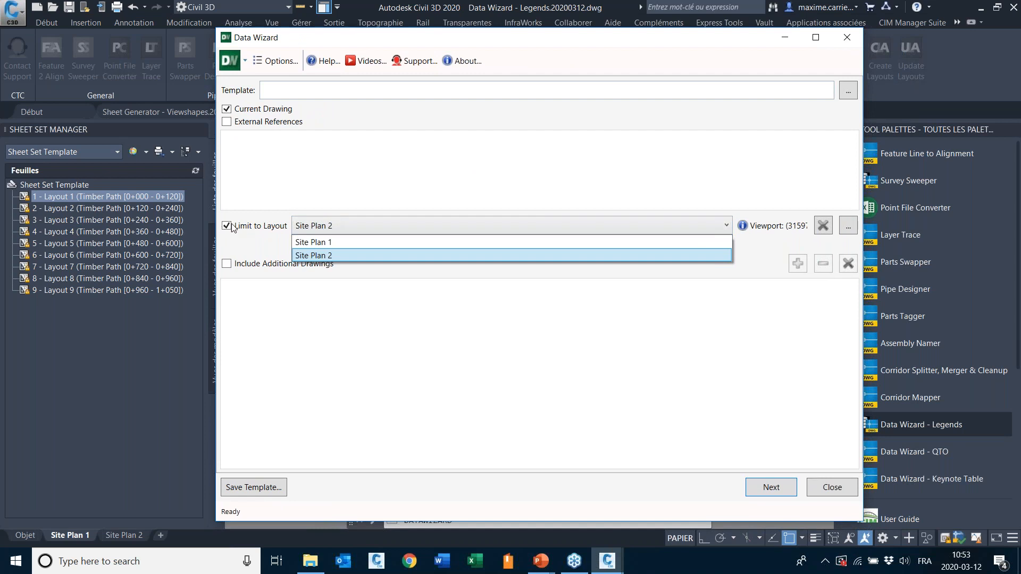
click(307, 242)
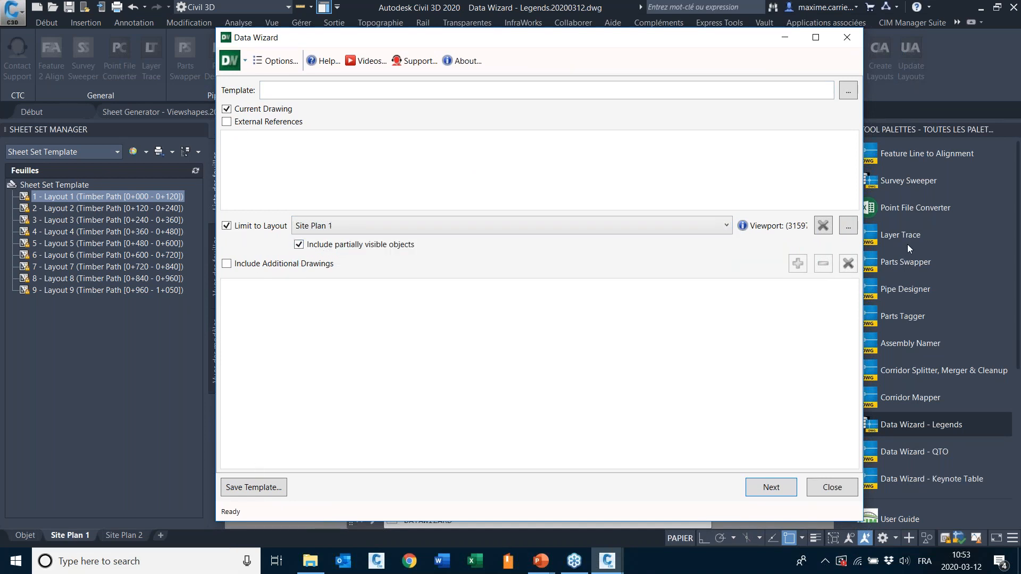
click(846, 228)
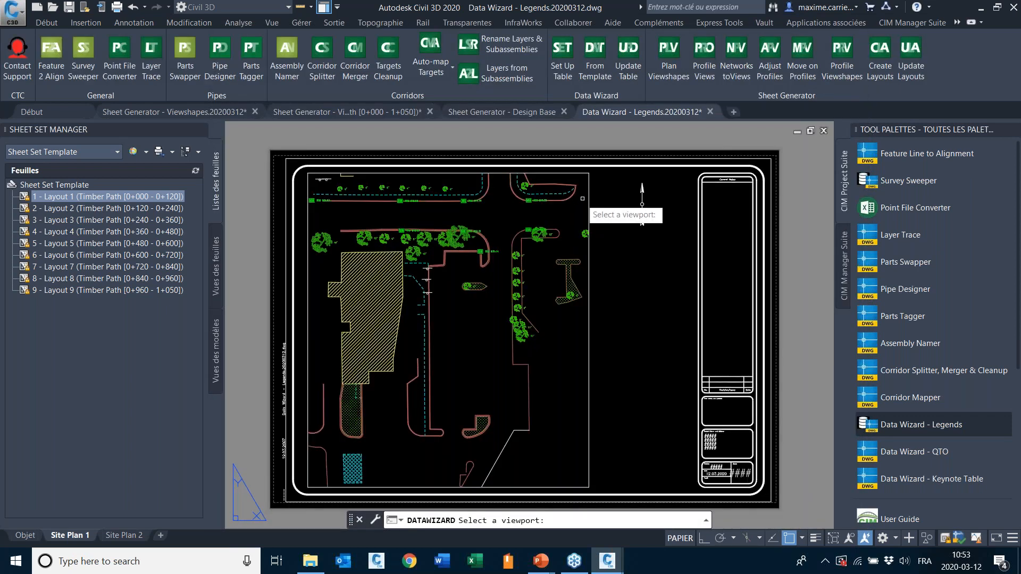
click(641, 204)
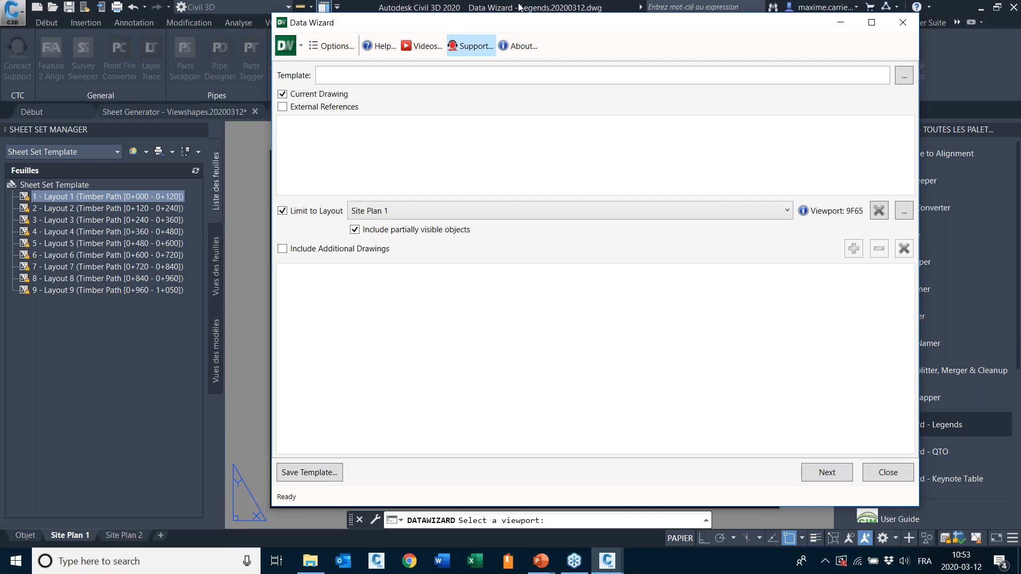
Proceed to the object types, refresh the item counts for Survey Points, Survey Figures and Hatches, and review the available types.
click(833, 472)
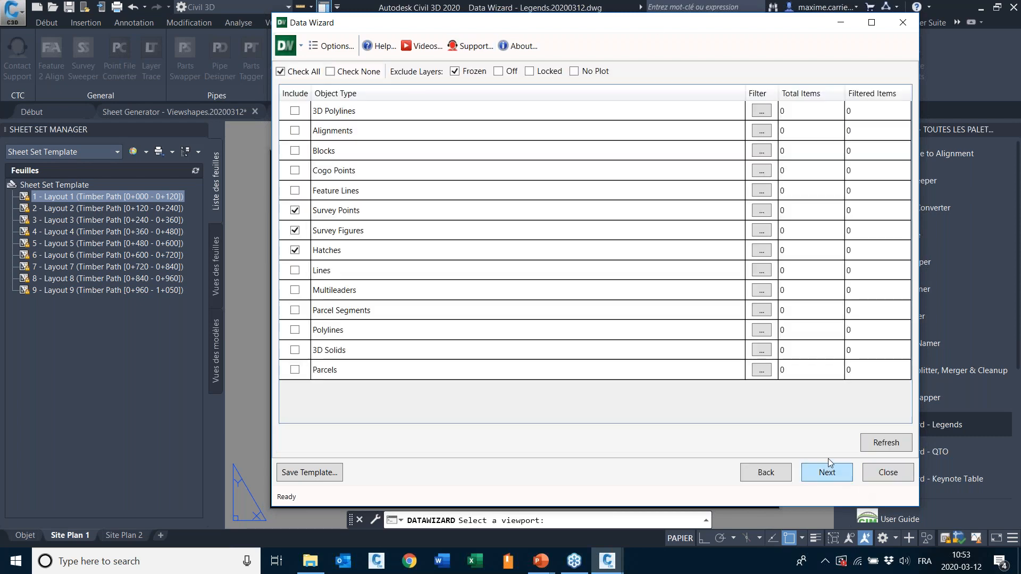
click(894, 451)
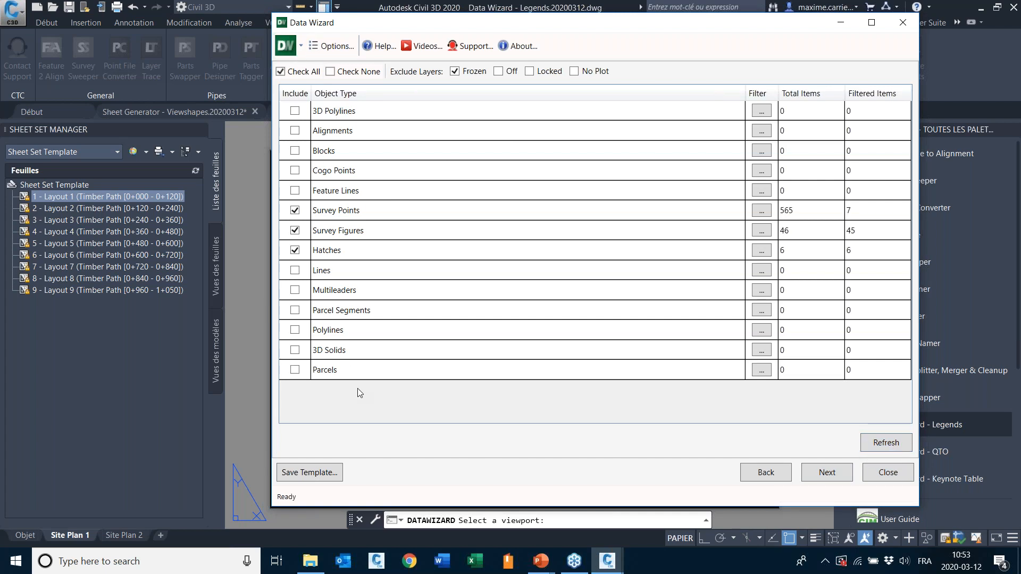
drag(593, 26, 645, 35)
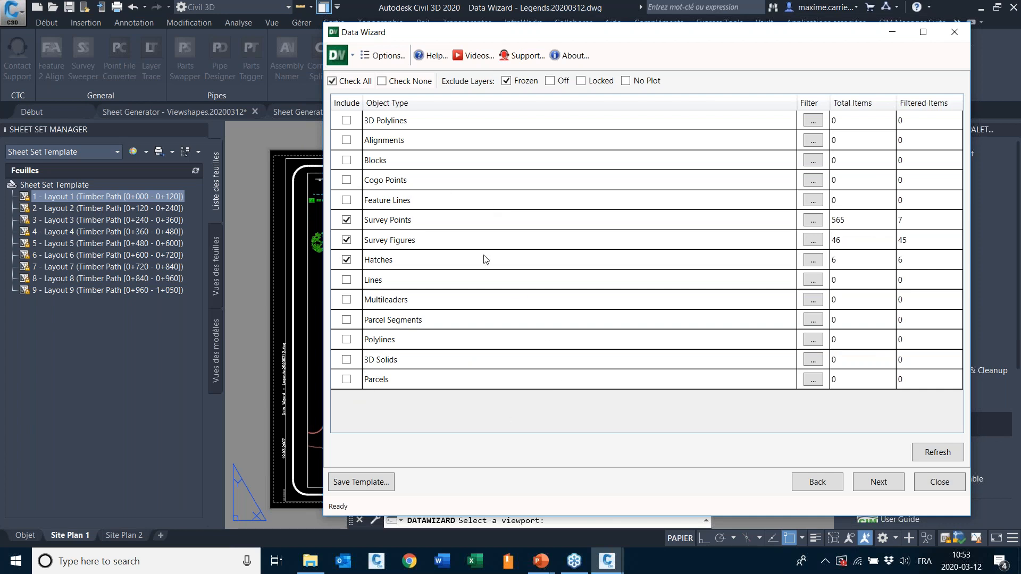
click(419, 199)
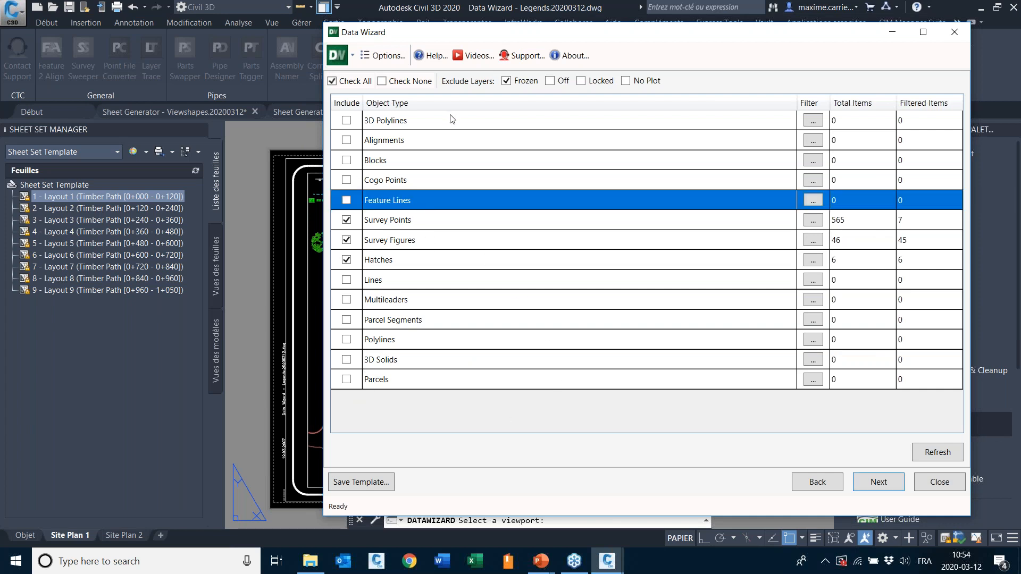
click(427, 182)
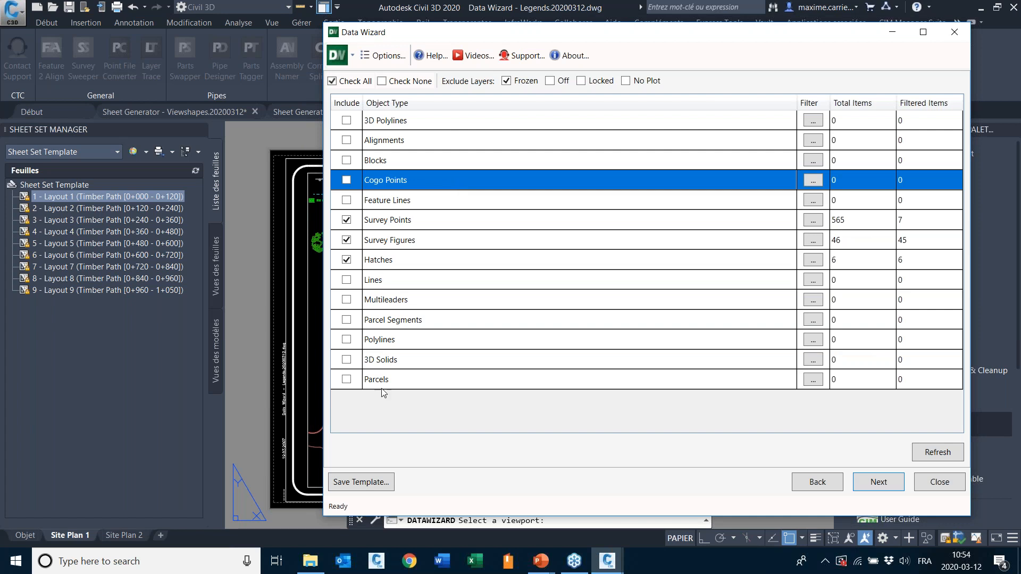
click(429, 381)
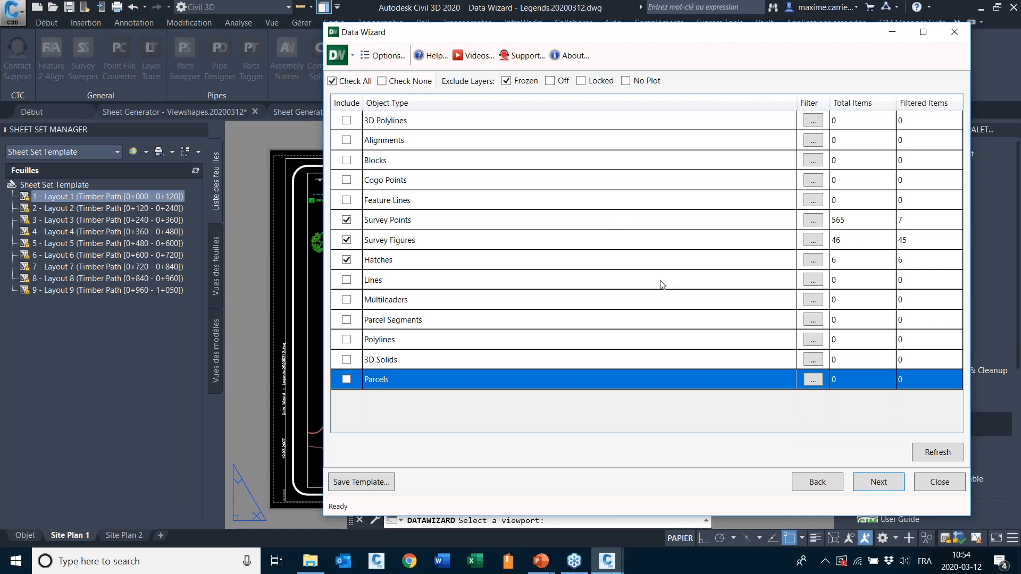
Try including every object type in the extraction and refresh the item counts.
click(383, 81)
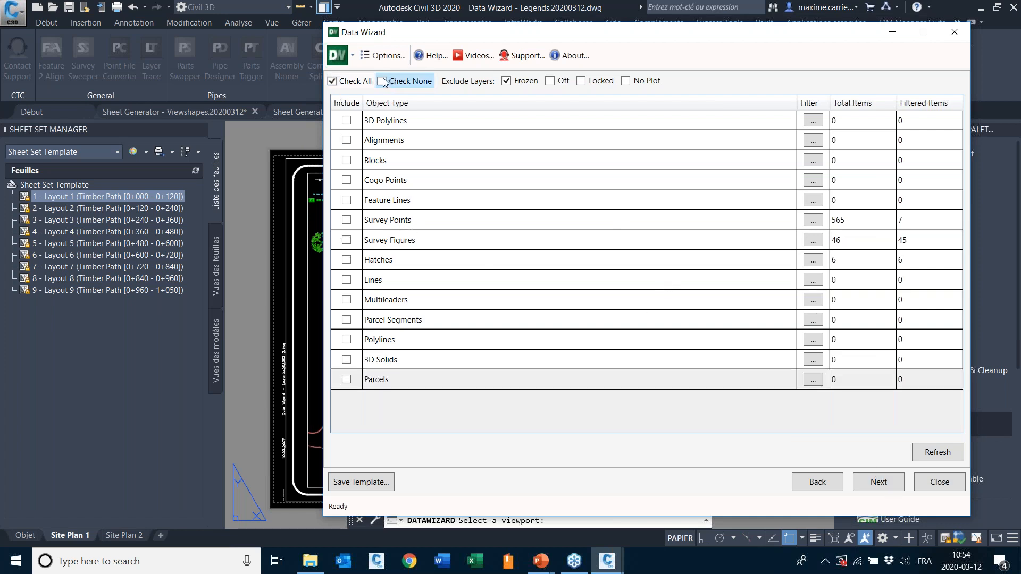
click(345, 82)
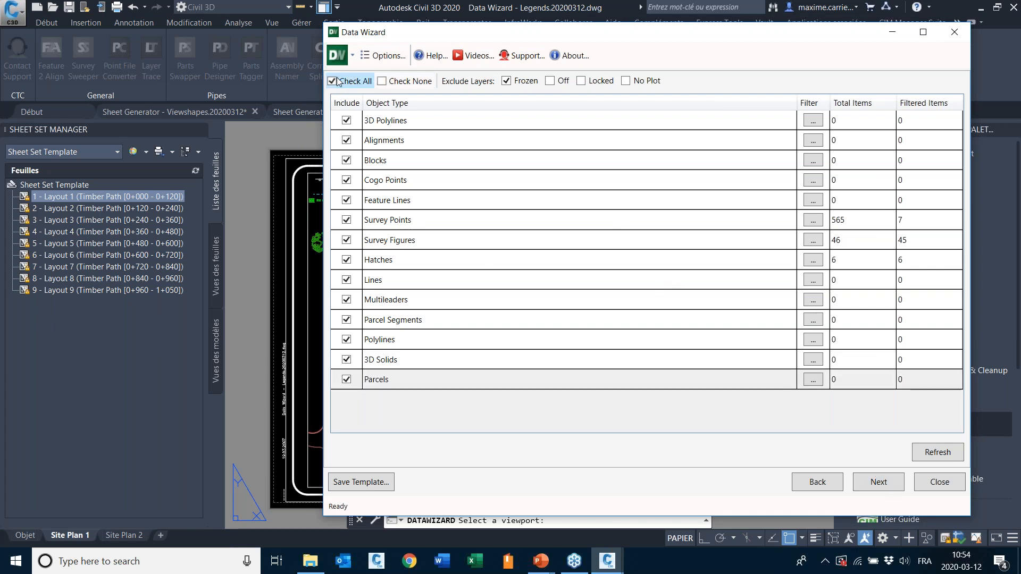
click(941, 455)
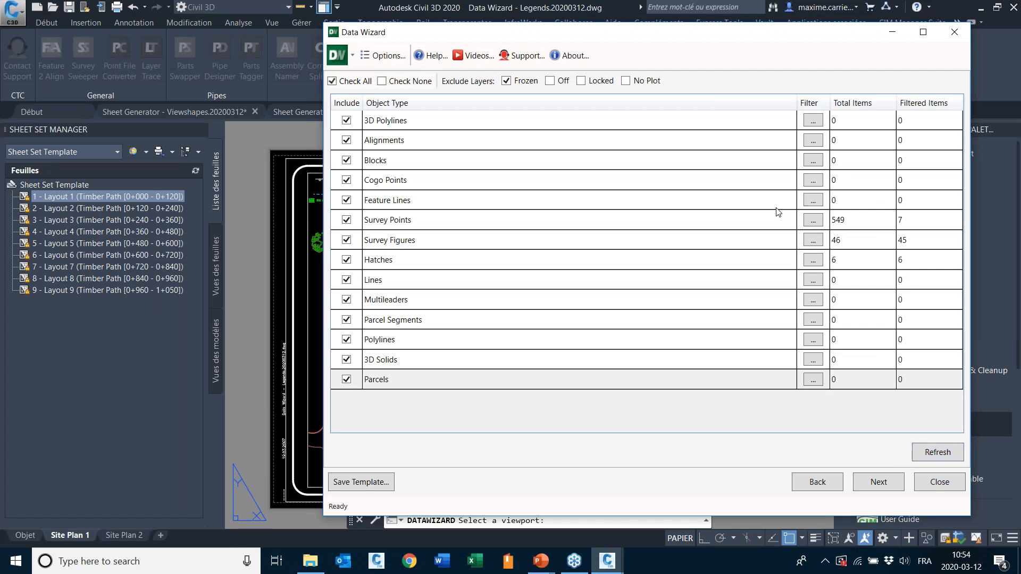
Clear all object types and include only Survey Points, Survey Figures and Hatches.
drag(551, 34, 494, 16)
click(335, 63)
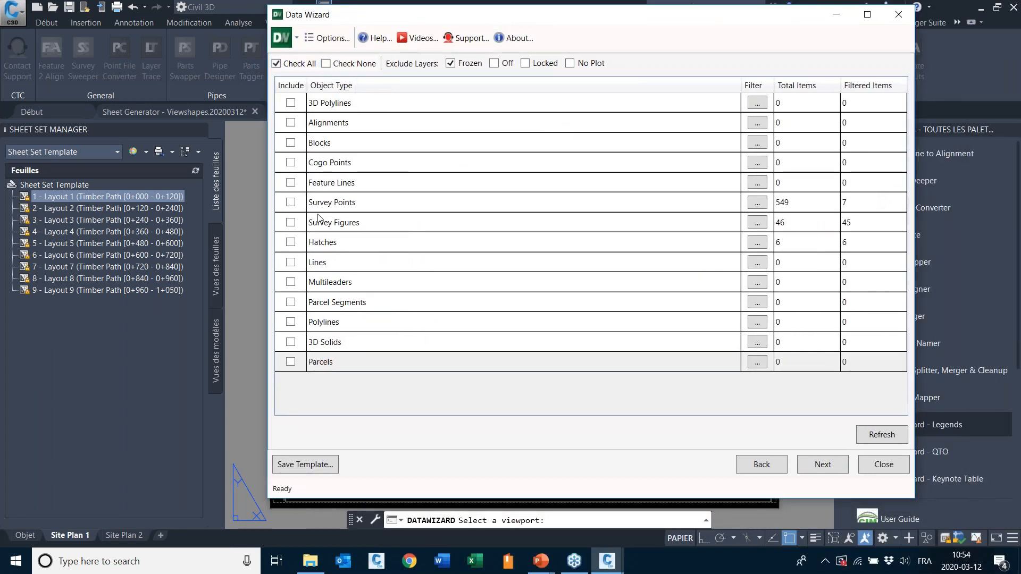
click(290, 202)
click(290, 222)
click(290, 242)
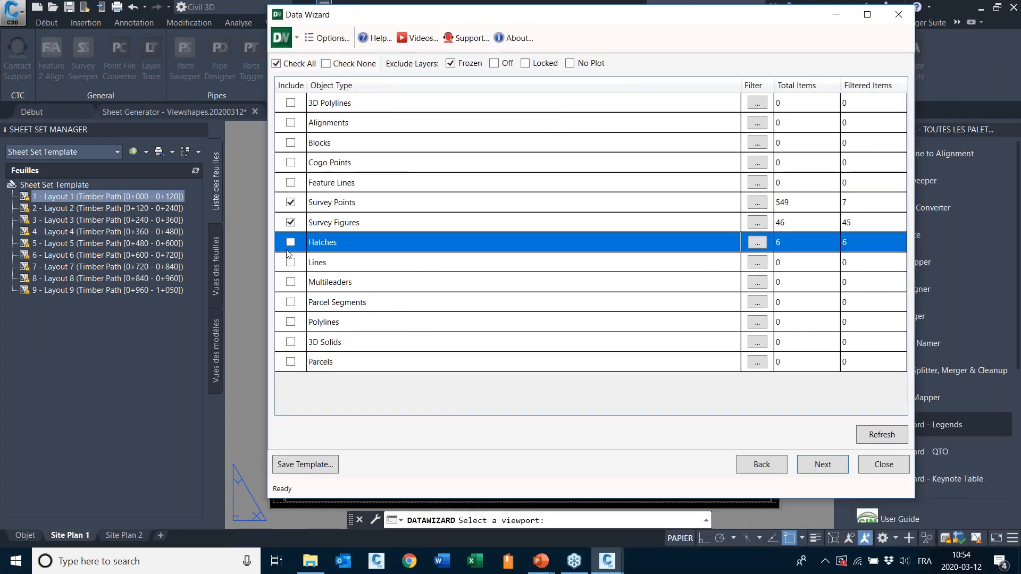
Proceed to the extracted objects, expand Survey Points, Survey Figures and Hatches, and compare their entries with the site plan.
click(813, 467)
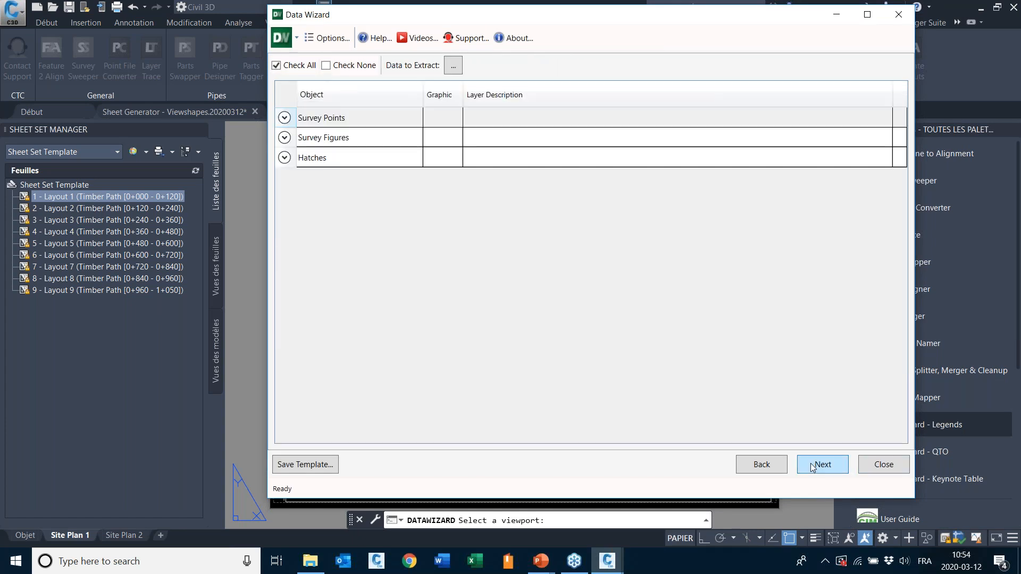
click(284, 118)
click(285, 220)
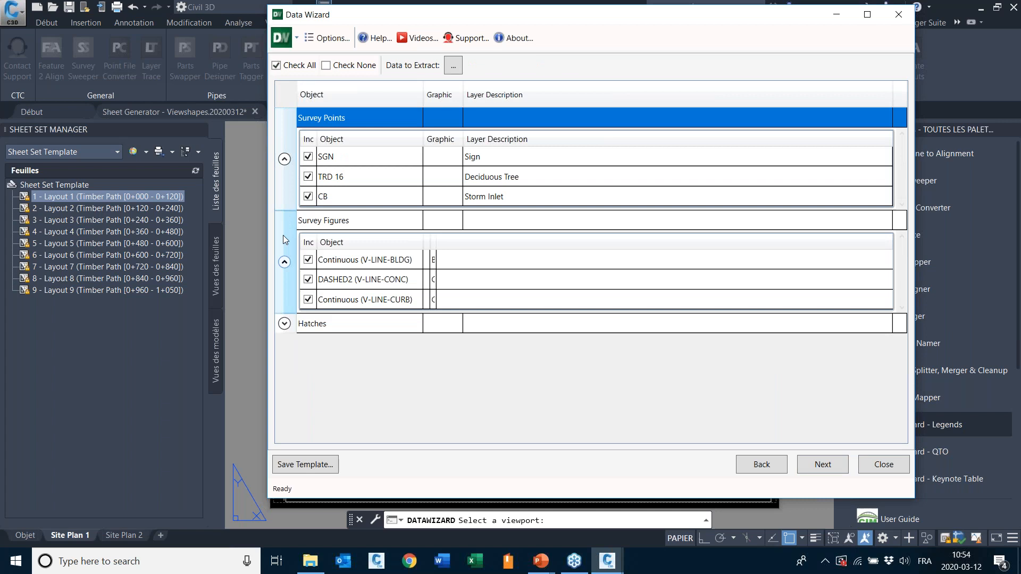
click(285, 323)
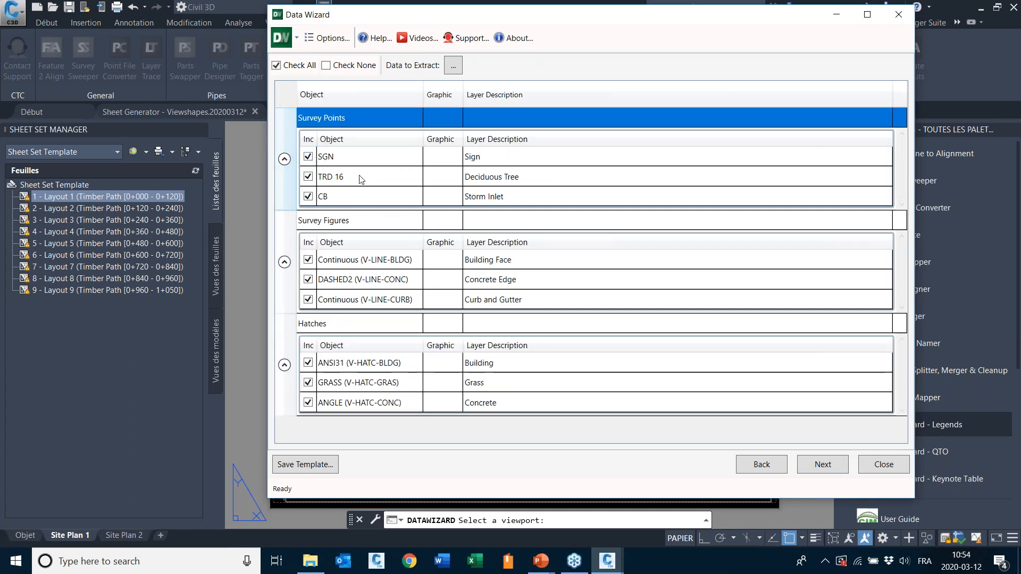
mouse_move(522, 24)
mouse_down()
mouse_move(744, 109)
mouse_move(733, 103)
mouse_up()
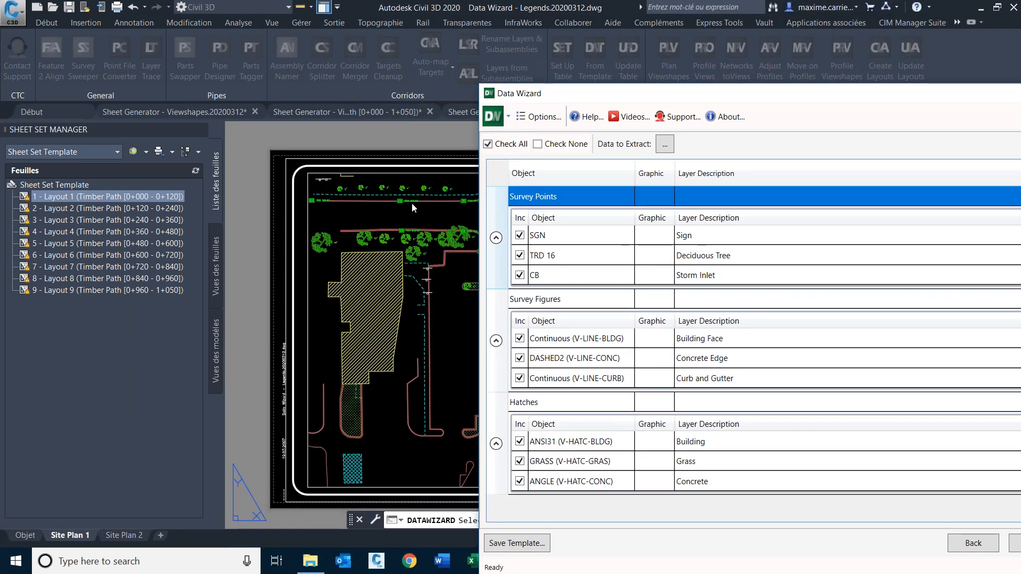
drag(786, 102, 542, 25)
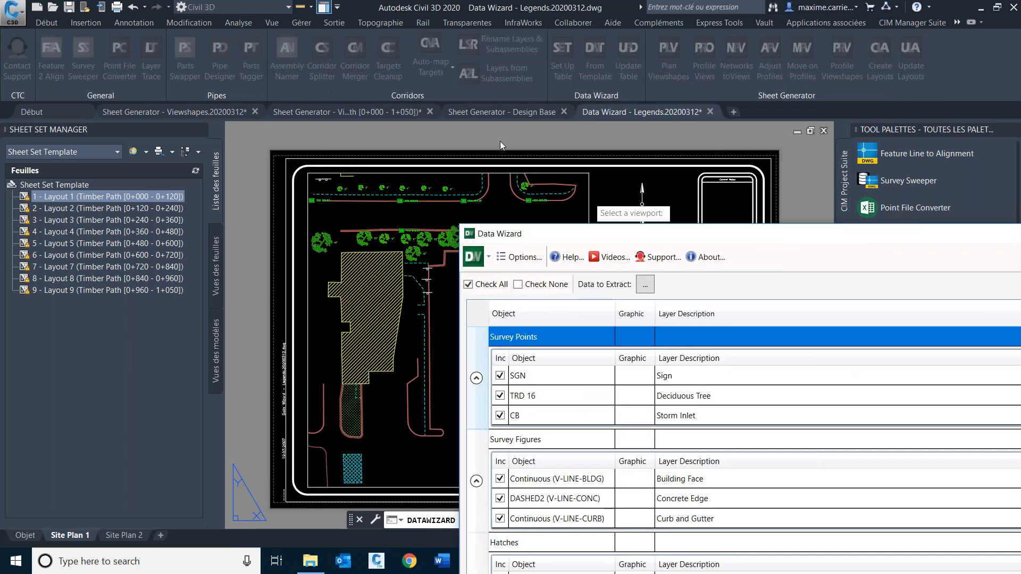
drag(717, 240, 502, 41)
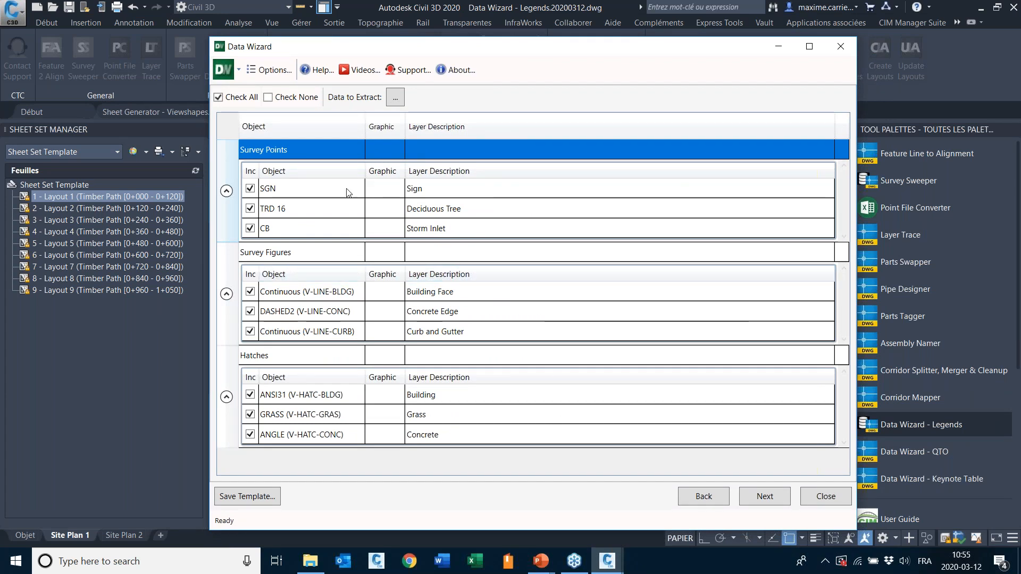
Return to the object type selection and compare the included types with the site plan behind the wizard.
click(702, 499)
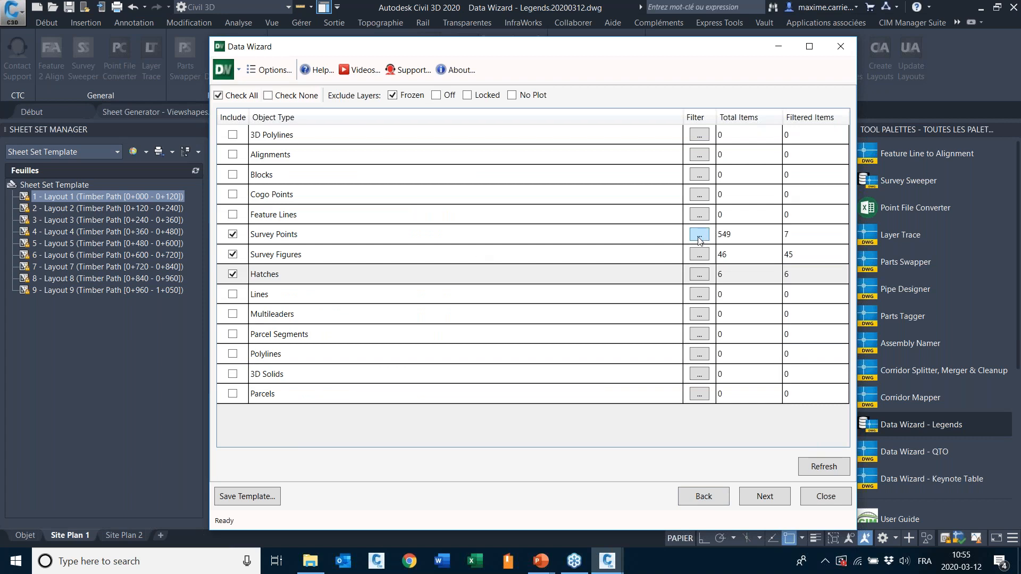
drag(597, 42, 721, 360)
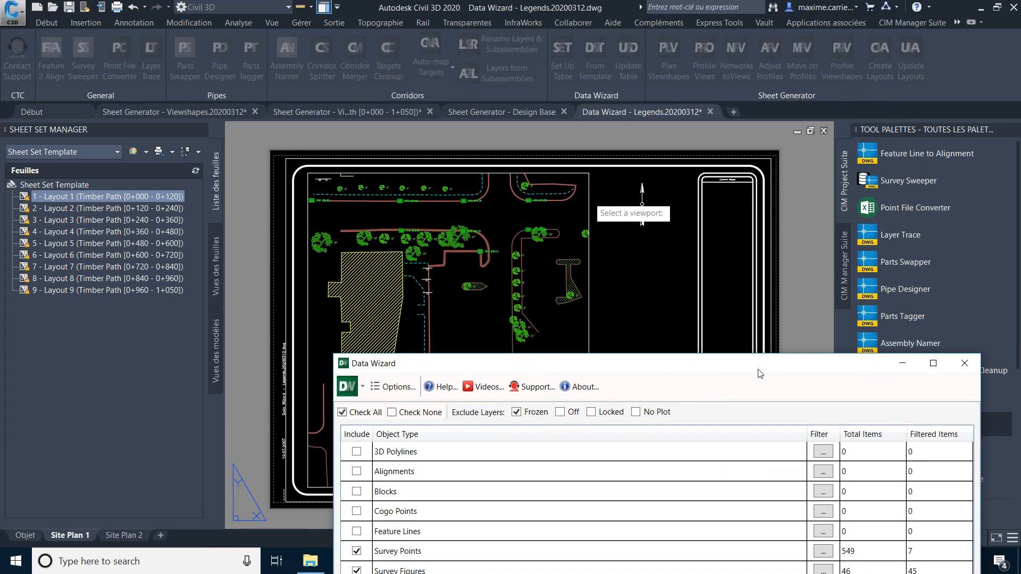
drag(746, 357, 655, 33)
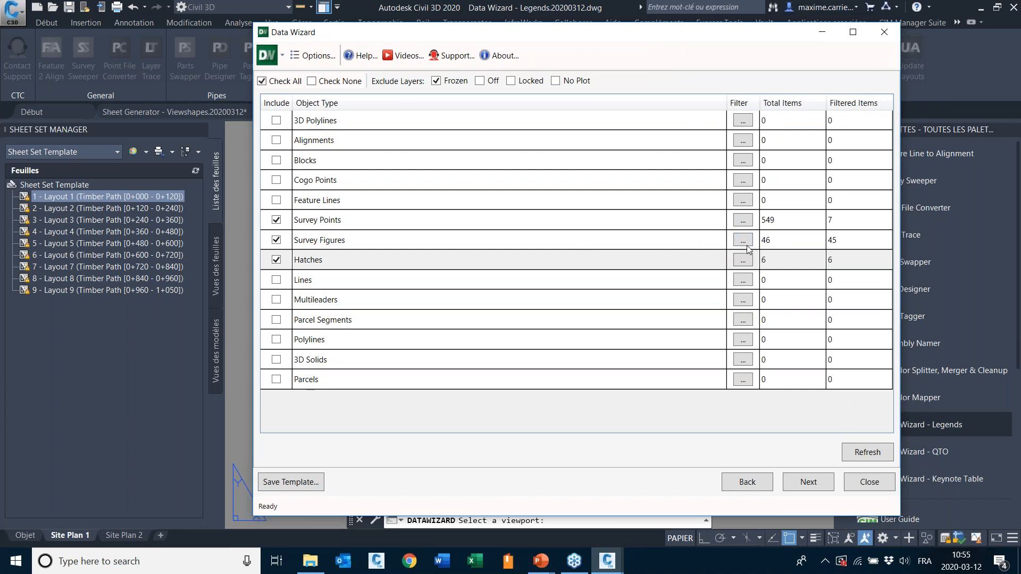
Review the Survey Points object filters, especially the raw description codes used to weed duplicates, and leave them unmodified.
click(741, 222)
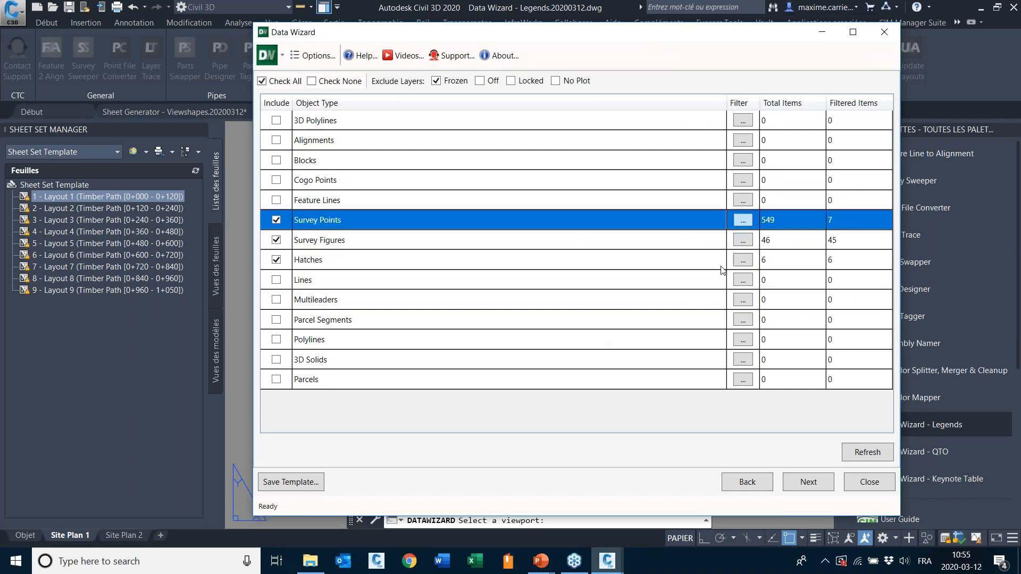
drag(776, 244, 708, 250)
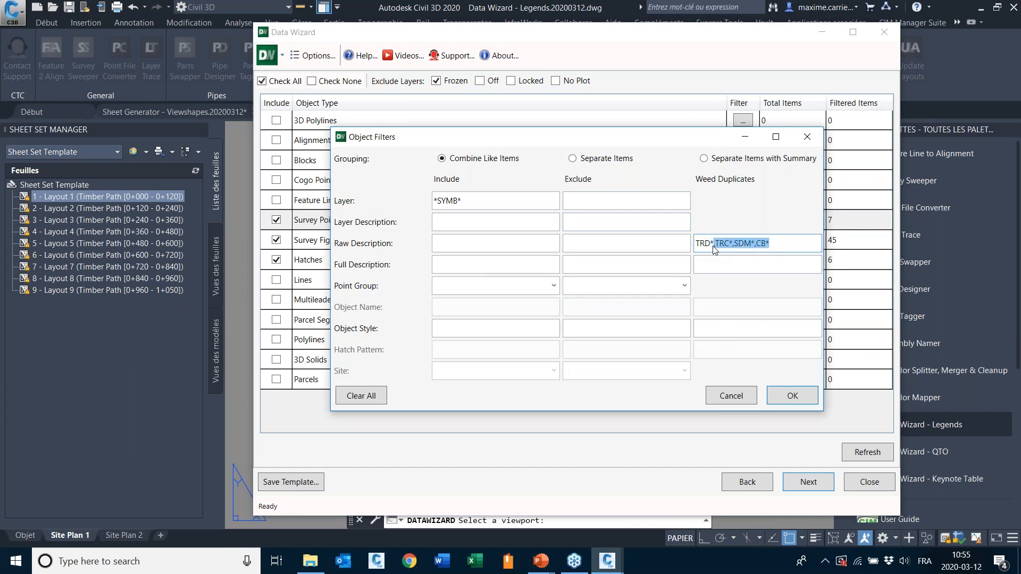
click(715, 248)
drag(708, 244, 692, 242)
click(779, 249)
click(737, 396)
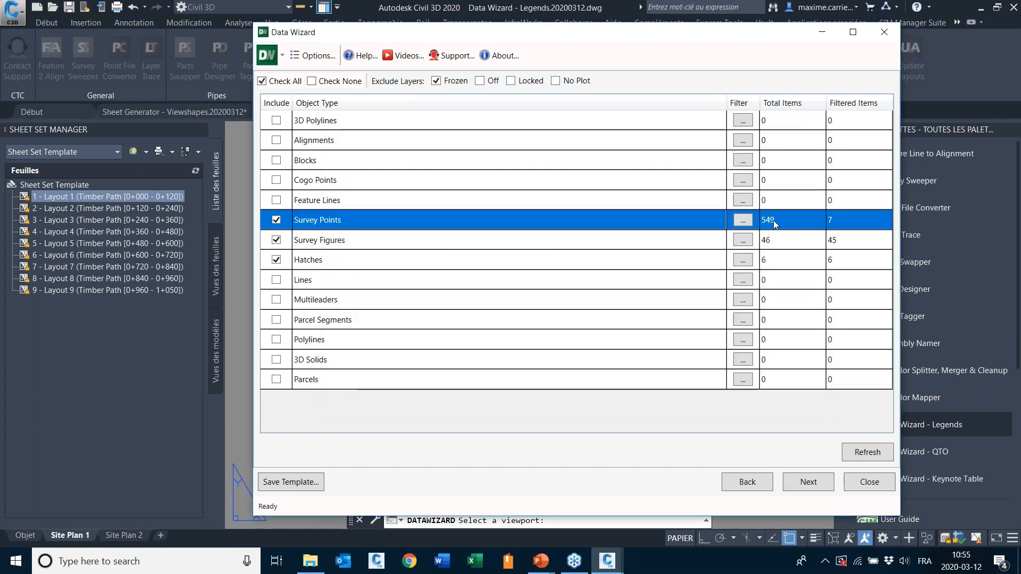
Check the layer filter for Survey Figures, accept it and proceed to the extracted objects.
click(746, 241)
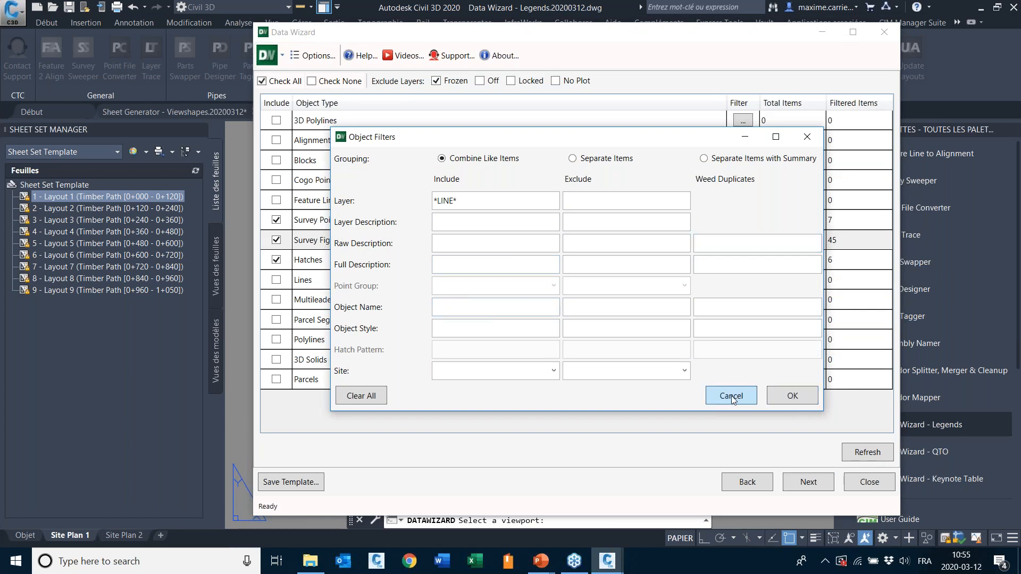
click(792, 396)
click(807, 481)
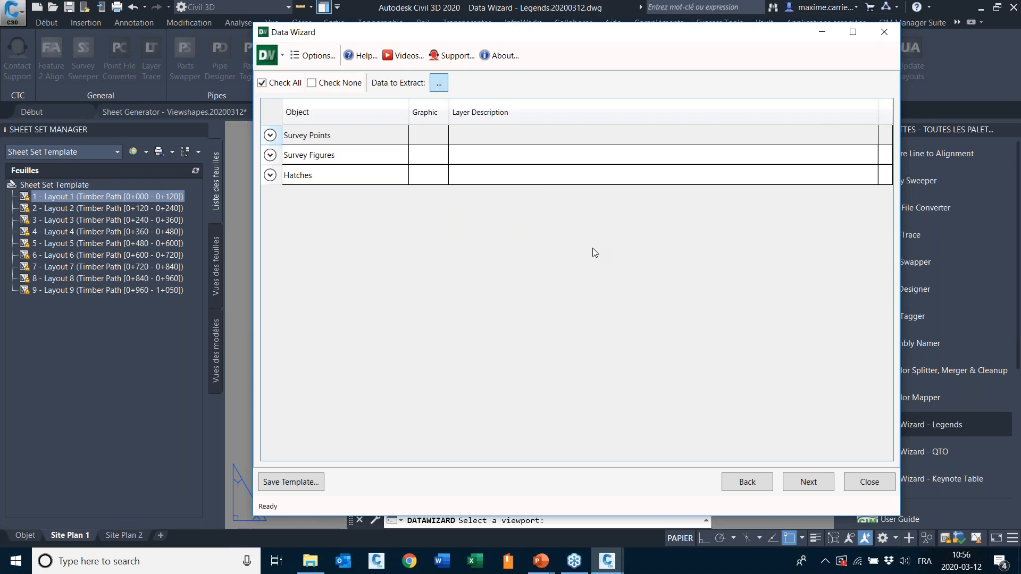
Add Additional Data to the data to extract.
click(438, 83)
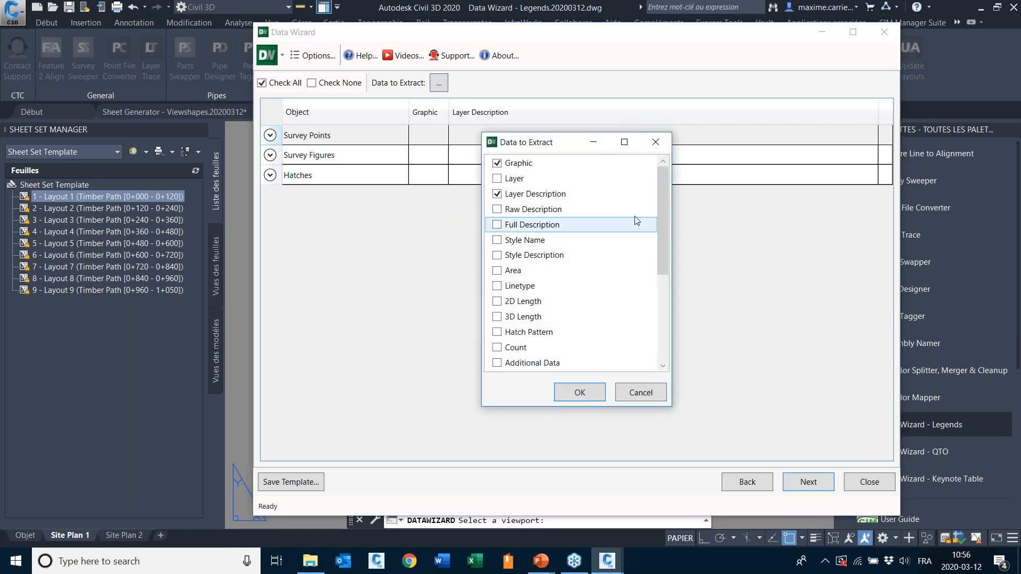
drag(664, 186, 656, 305)
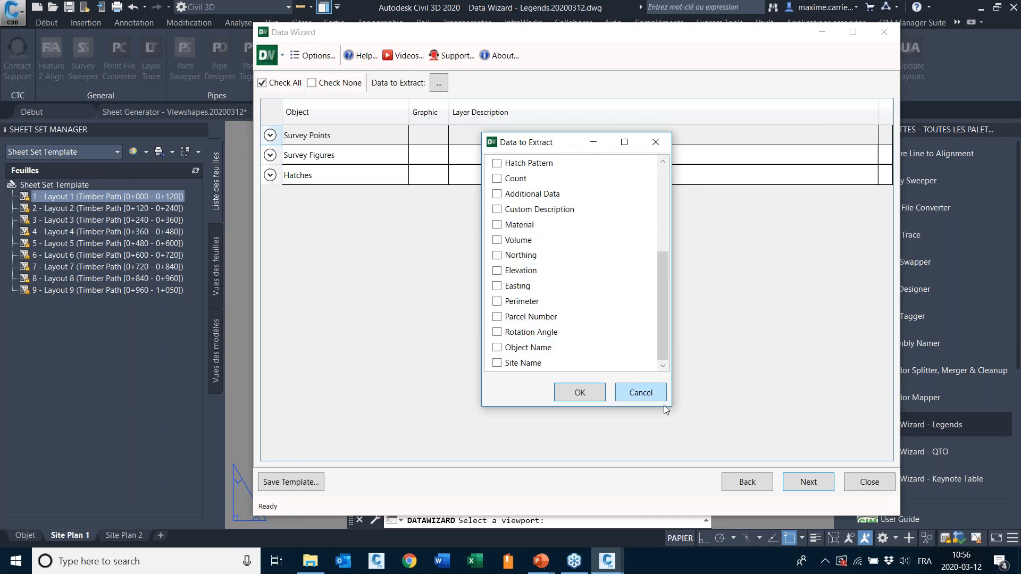
click(497, 194)
click(498, 194)
click(592, 396)
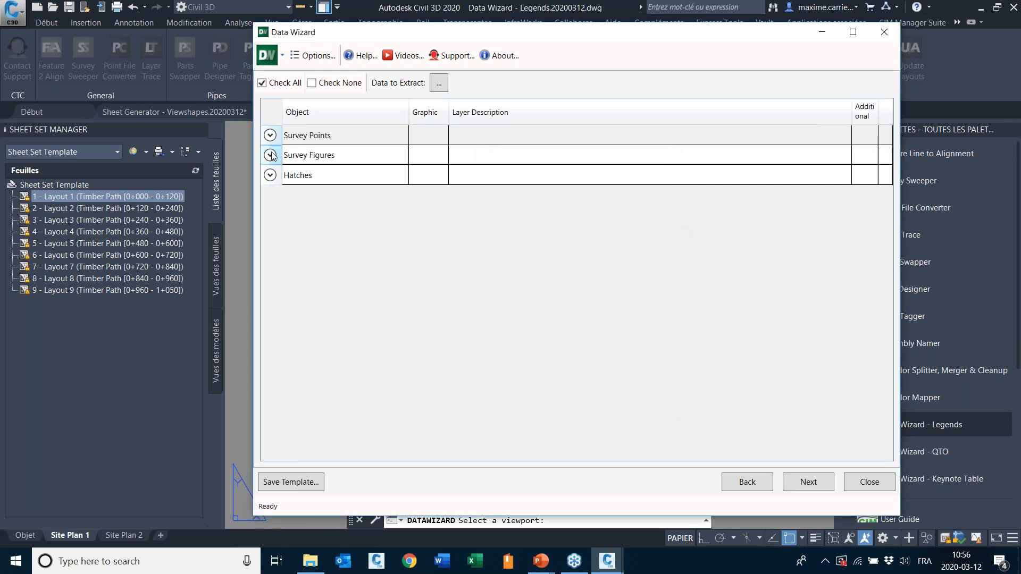
Expand Survey Points and examine the additional data available for the SGN sign entry, then cancel.
click(270, 135)
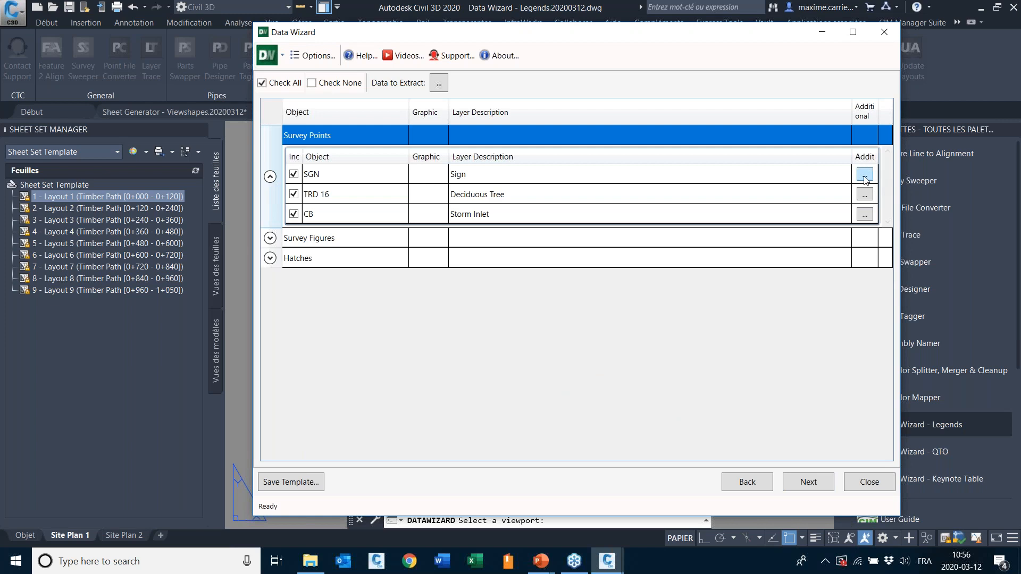
click(864, 177)
click(864, 174)
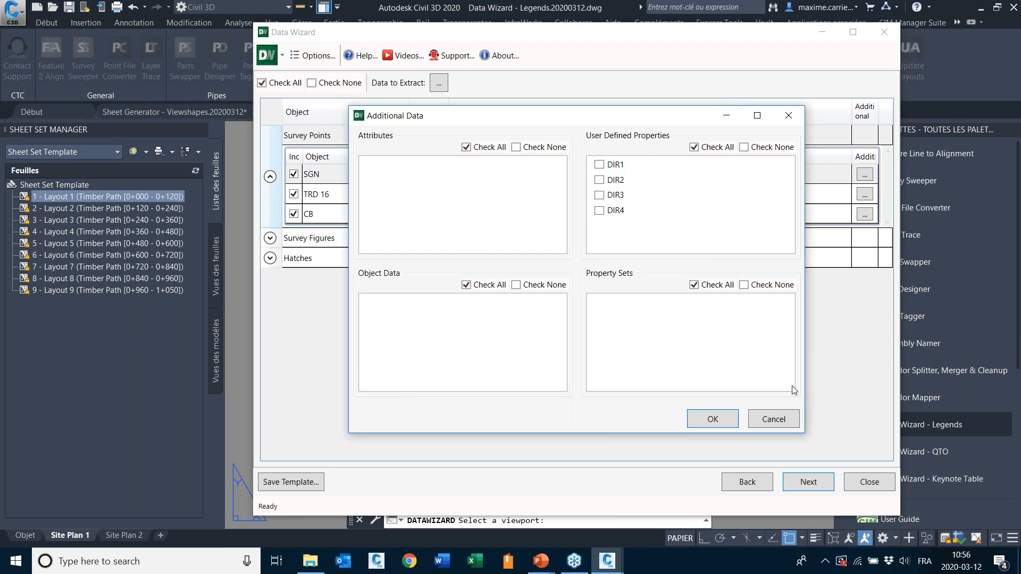
click(770, 419)
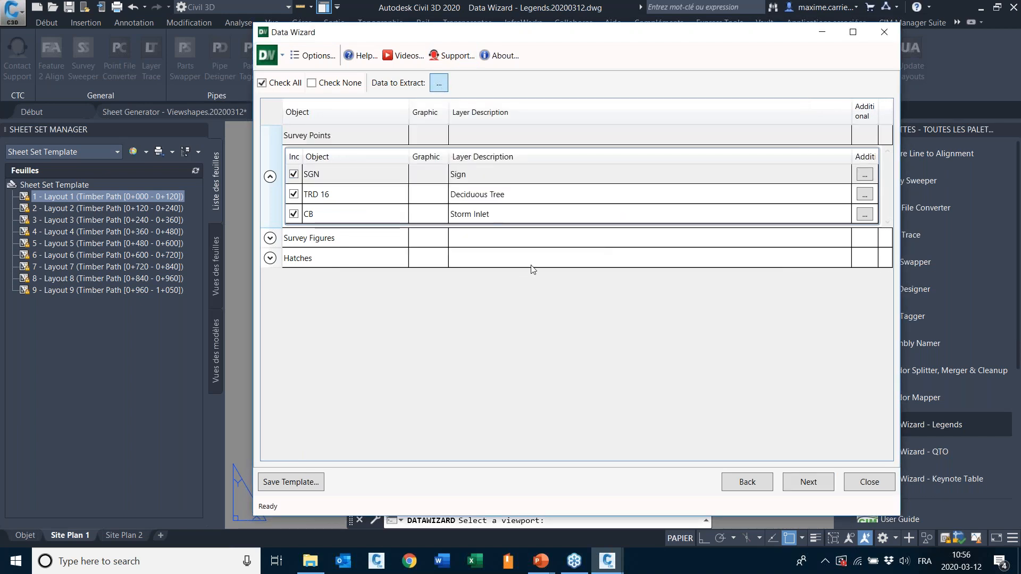
Remove Additional Data from the data to extract.
click(438, 87)
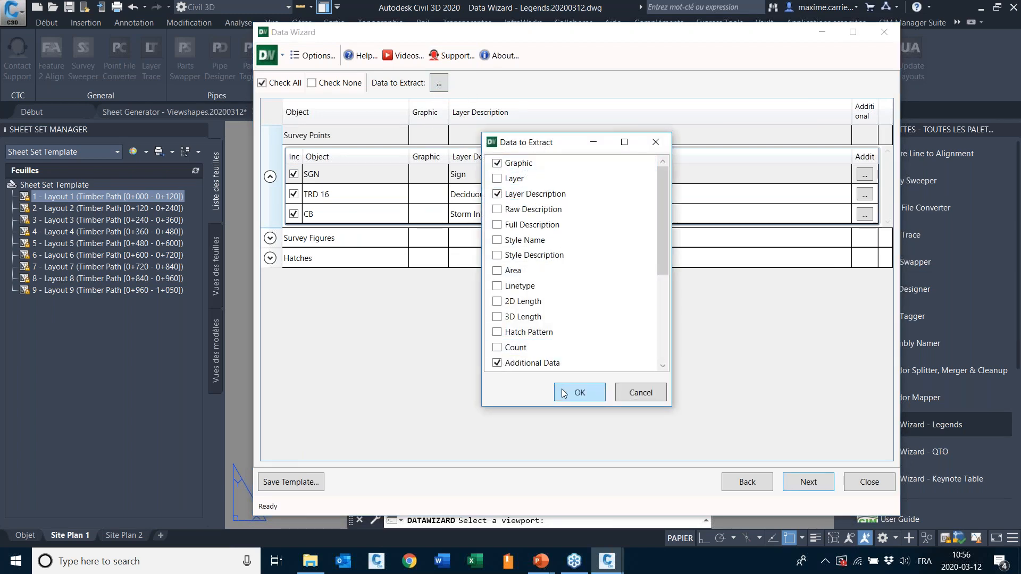
double_click(534, 366)
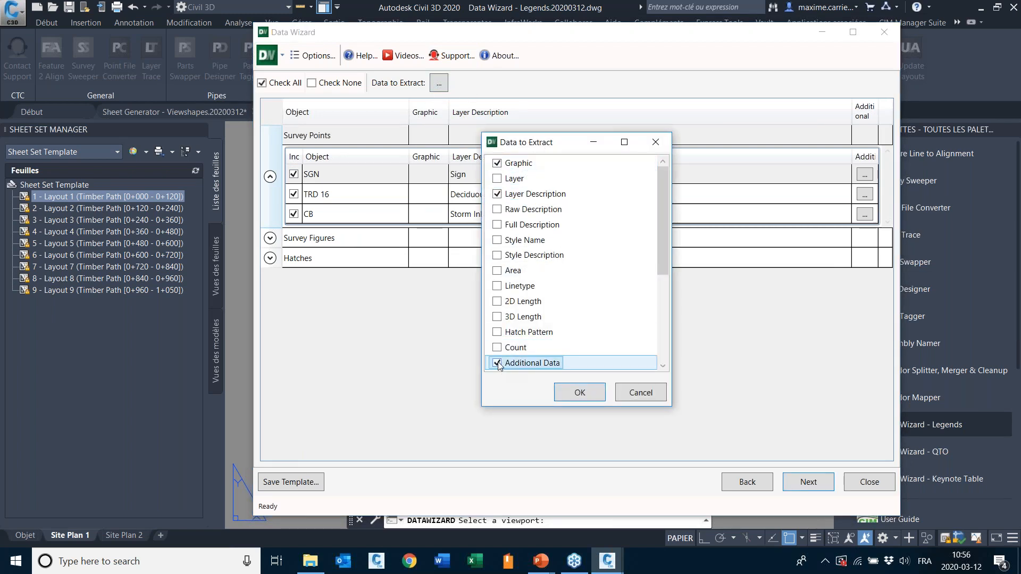
click(567, 394)
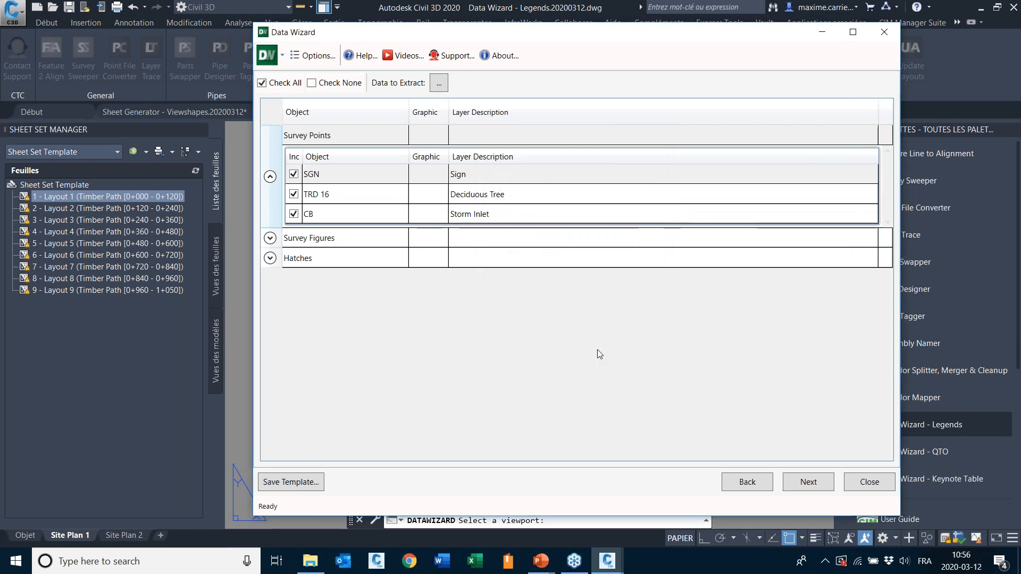
Proceed to the table settings and set the legend title to Légende.
click(800, 483)
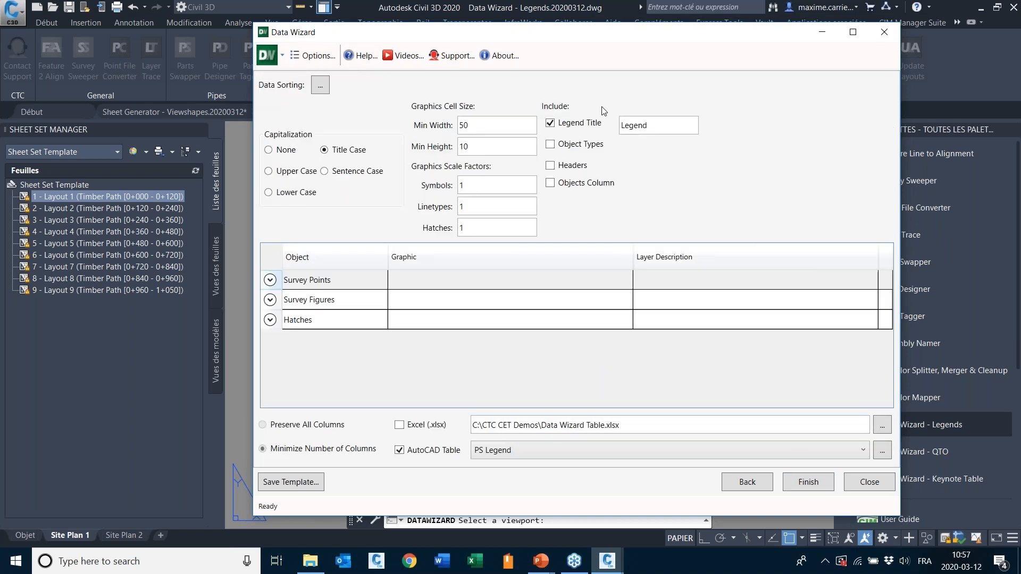
click(663, 132)
double_click(666, 131)
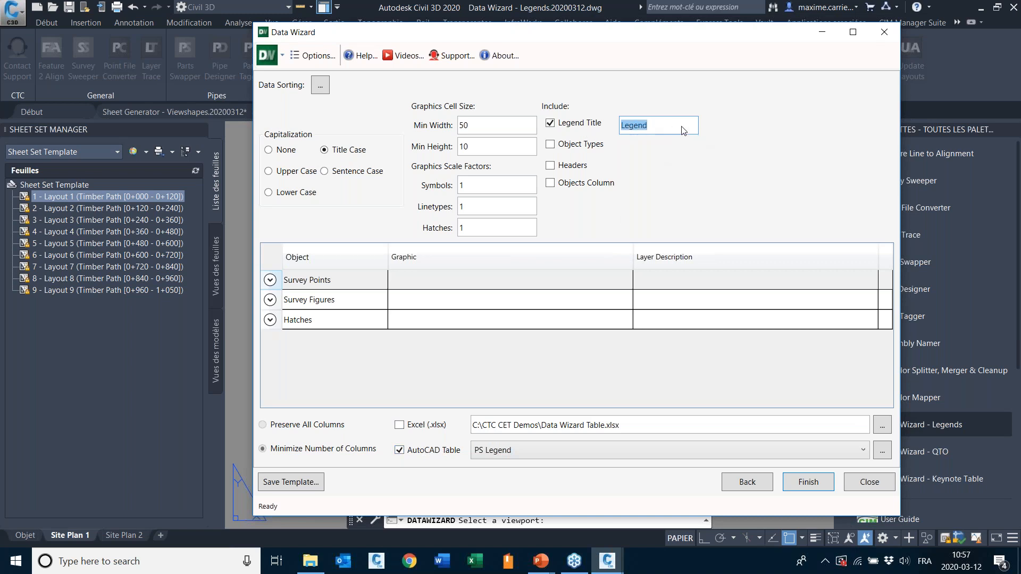
text(Le)
Finish the wizard and insert the legend table in the empty area between the viewport and the title block.
click(817, 485)
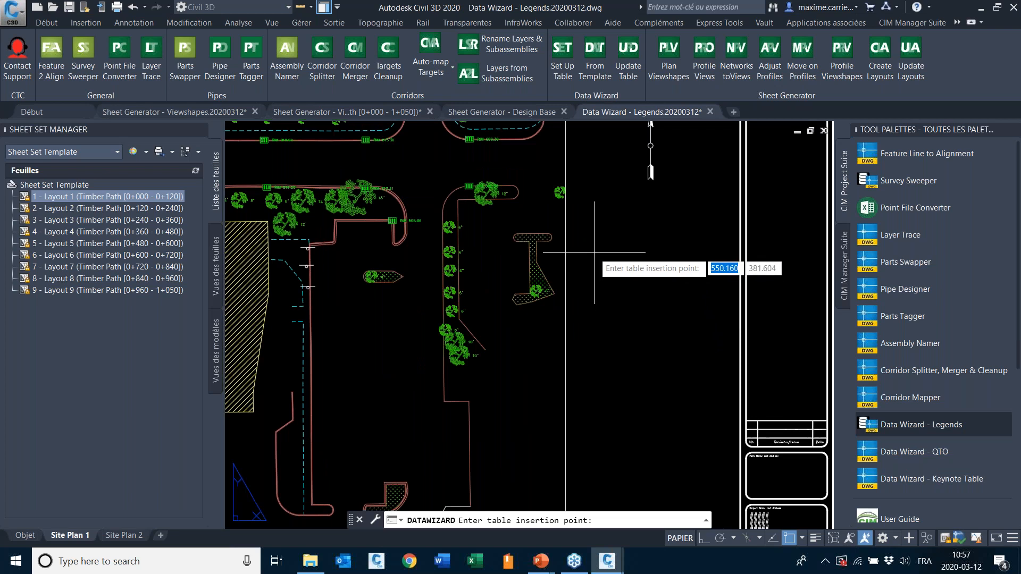
click(594, 253)
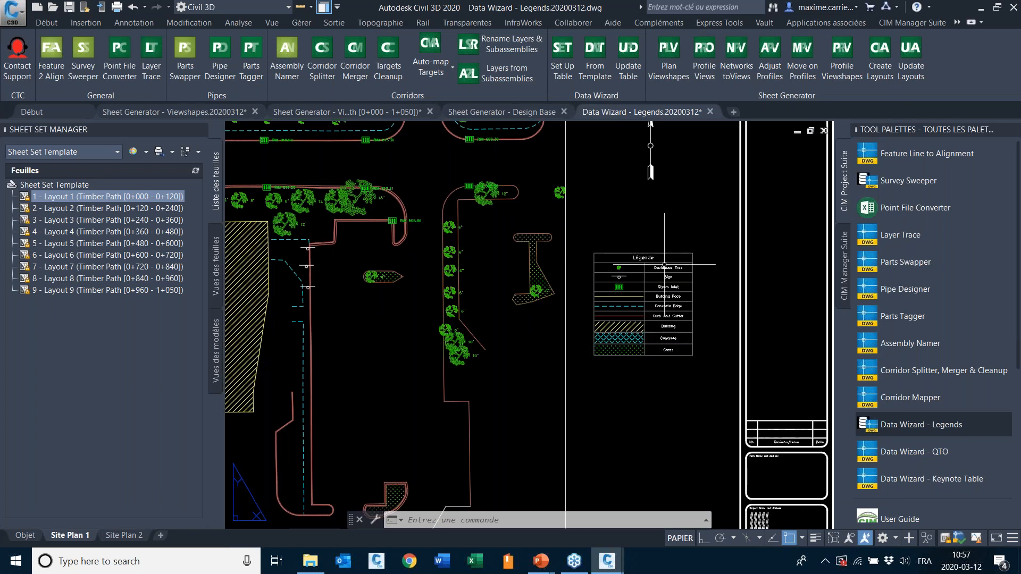
scroll(710, 284, down, 2)
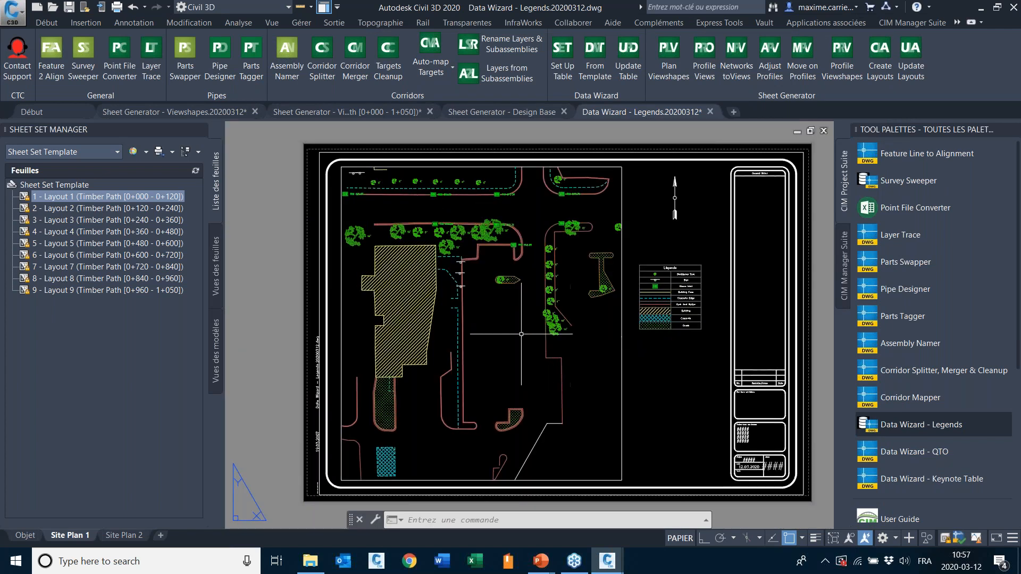
Activate the site plan viewport and freeze the layer of the building's hatch.
double_click(490, 322)
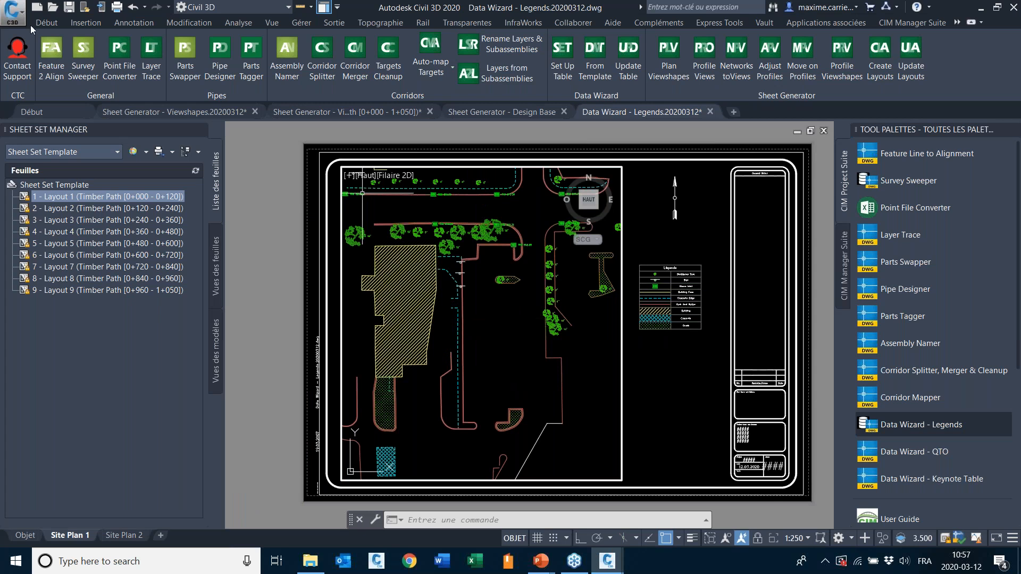
click(47, 26)
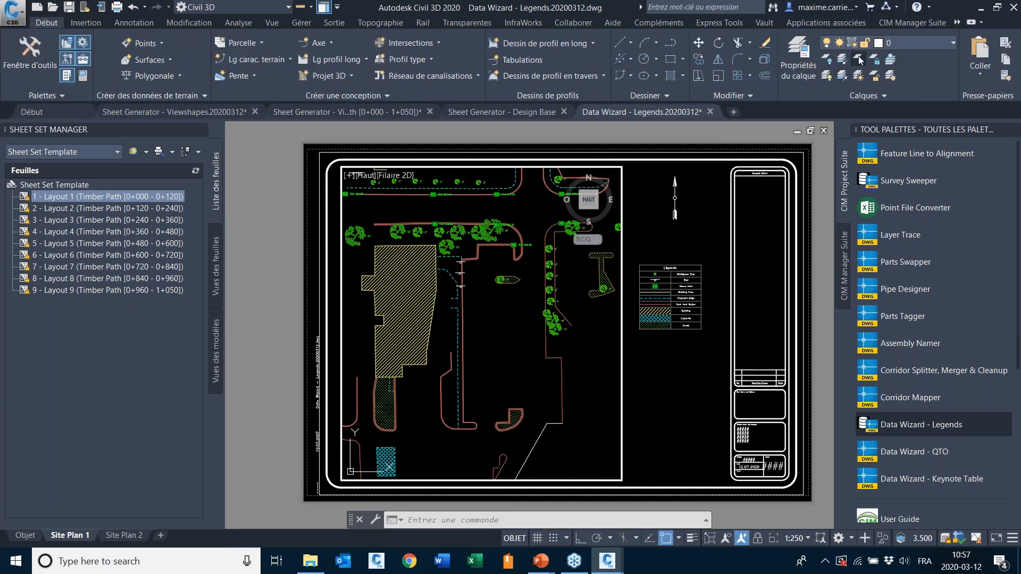
click(410, 286)
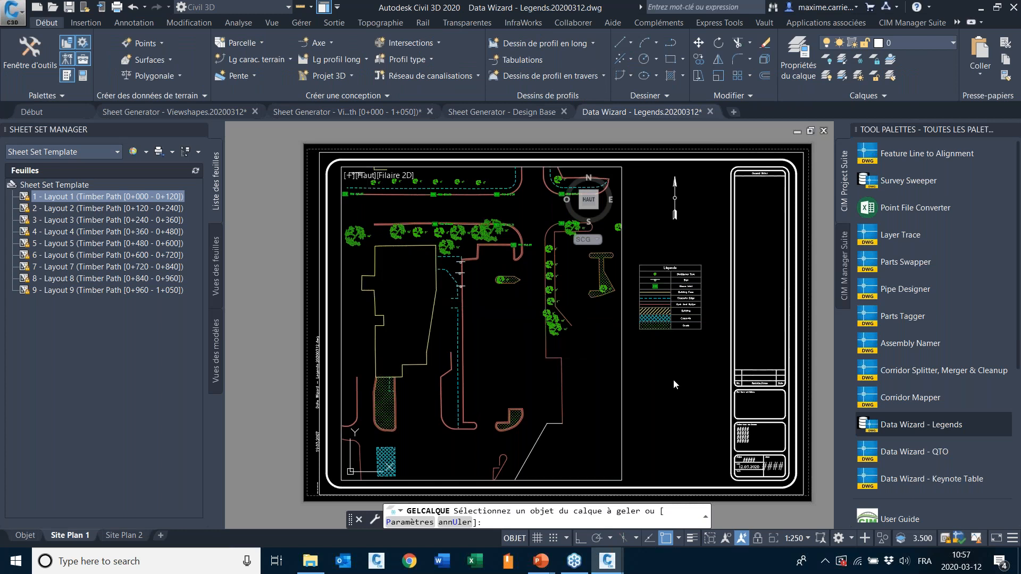
click(957, 23)
click(955, 44)
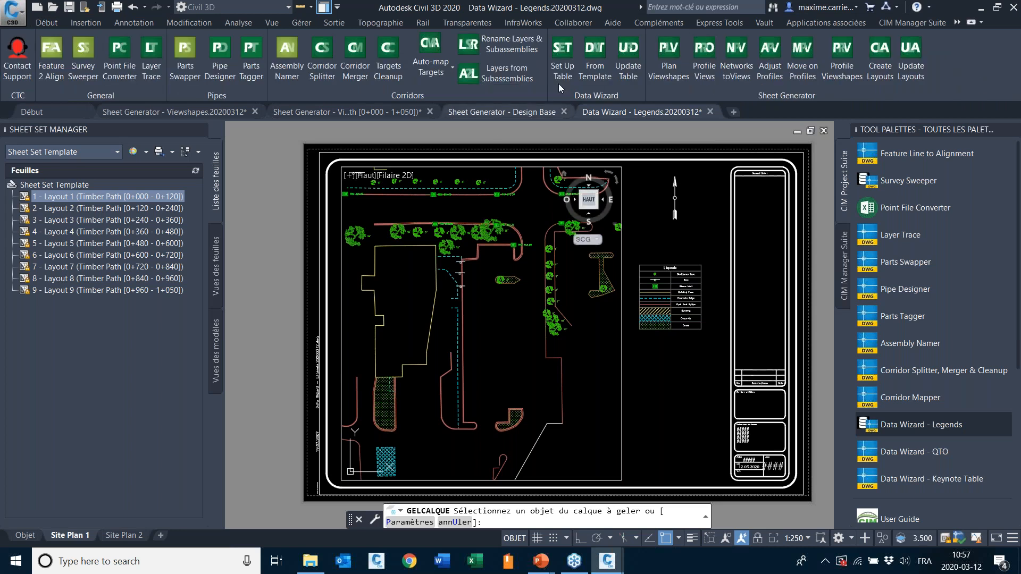
click(632, 78)
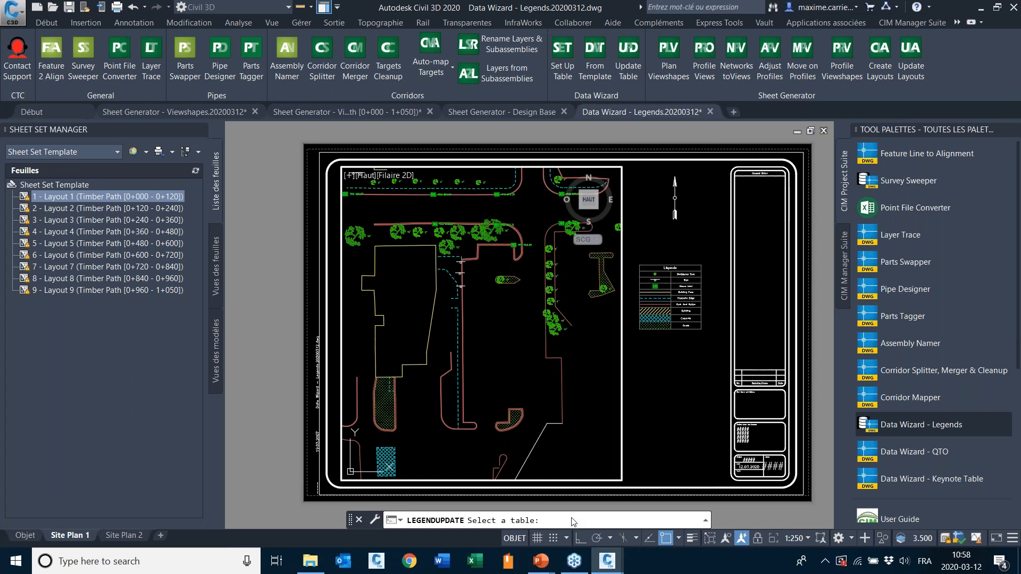
key(Escape)
Return to paper space and select the Légende table for the Update Table command.
click(935, 194)
double_click(685, 235)
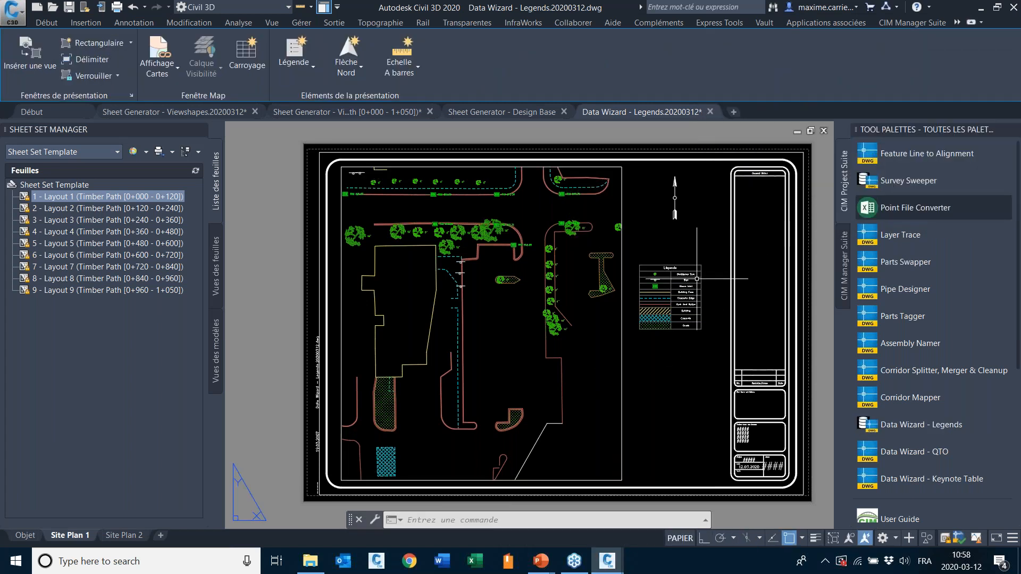
scroll(696, 279, up, 4)
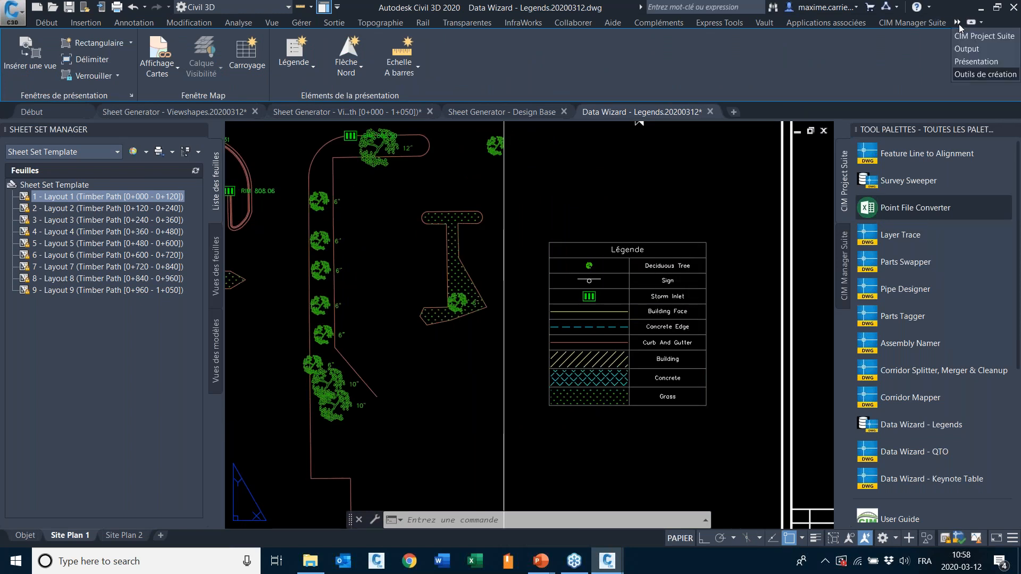
click(914, 23)
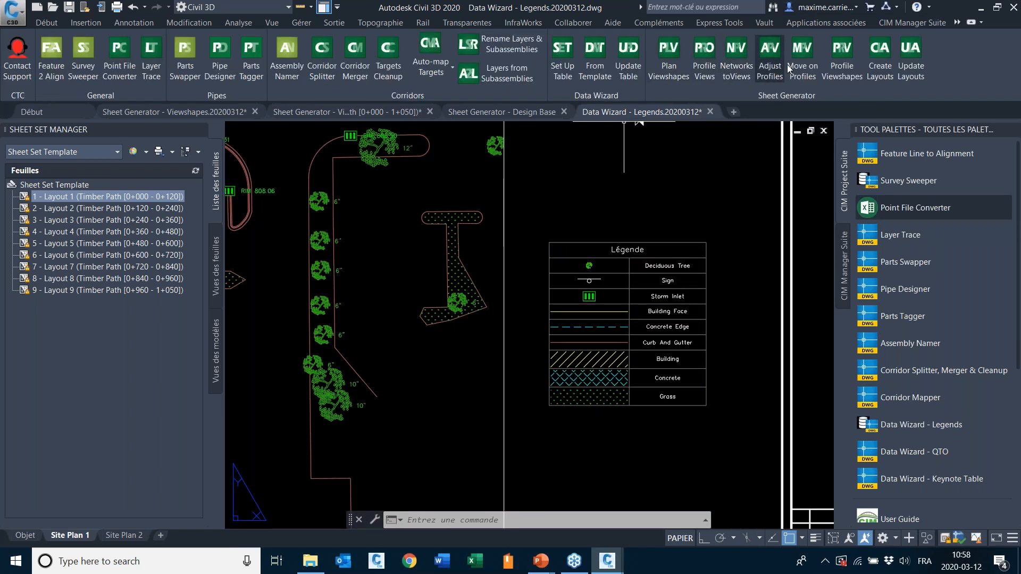
click(628, 57)
scroll(664, 226, down, 3)
mouse_move(664, 226)
middle_down()
mouse_move(761, 214)
mouse_move(709, 210)
middle_up()
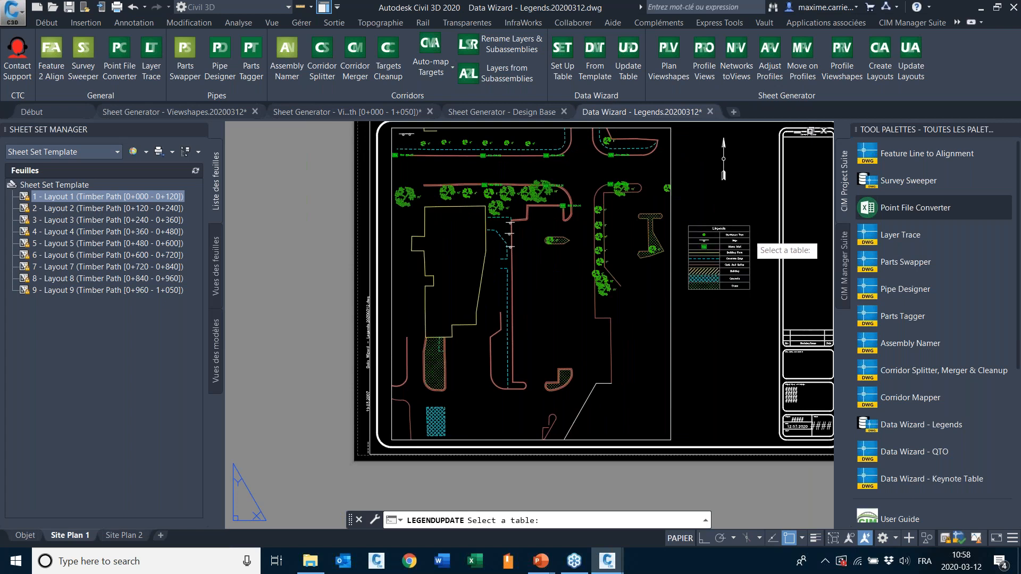
click(749, 246)
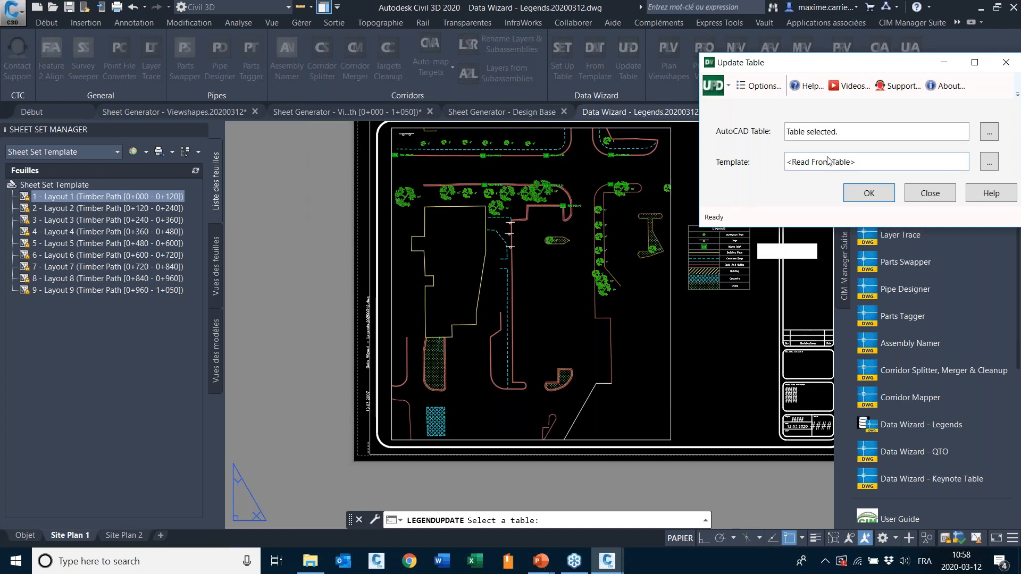
Update the legend table with the template read from the table and check its entries against the site plan.
drag(902, 67, 396, 105)
click(487, 199)
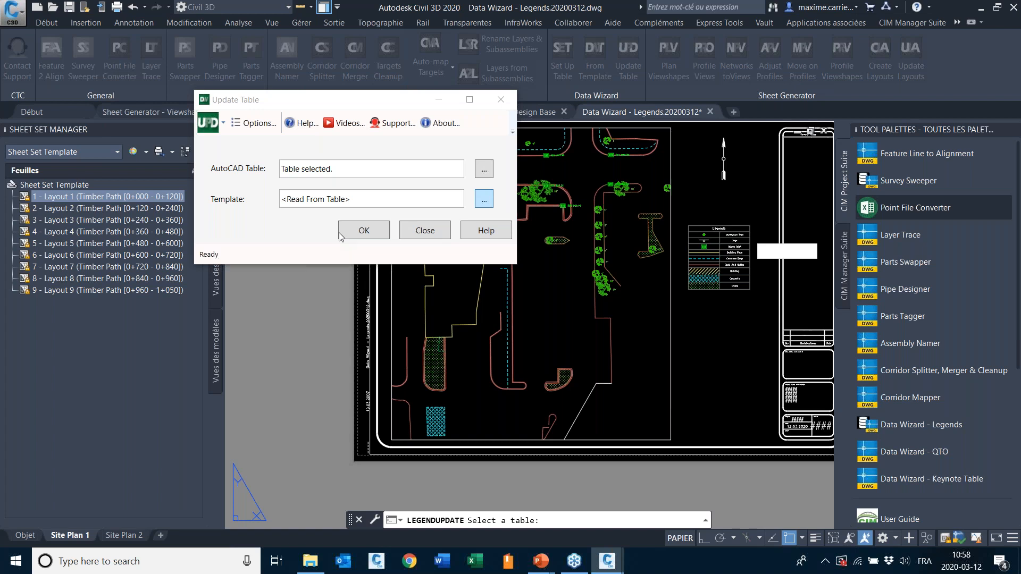
click(807, 408)
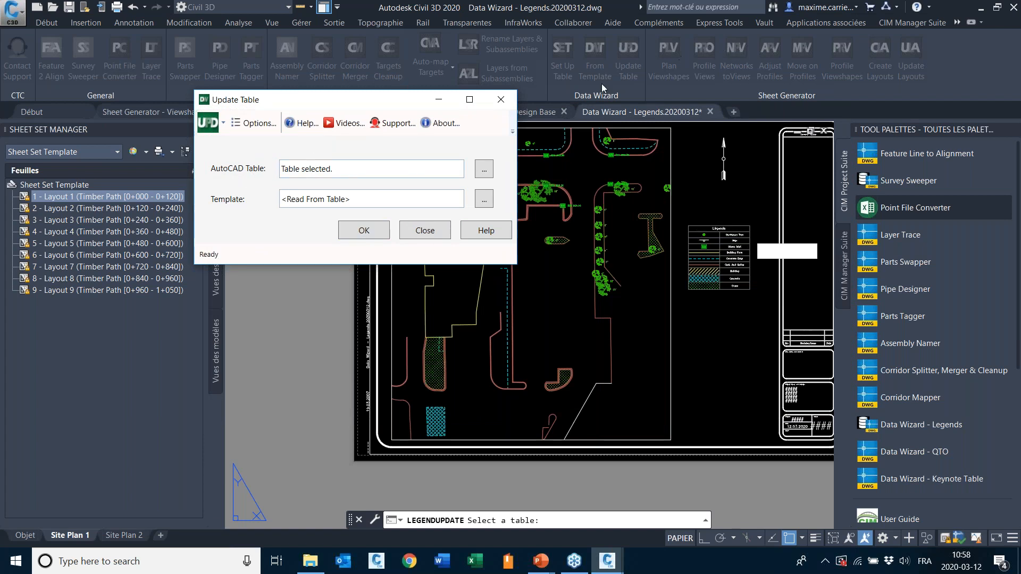
click(352, 230)
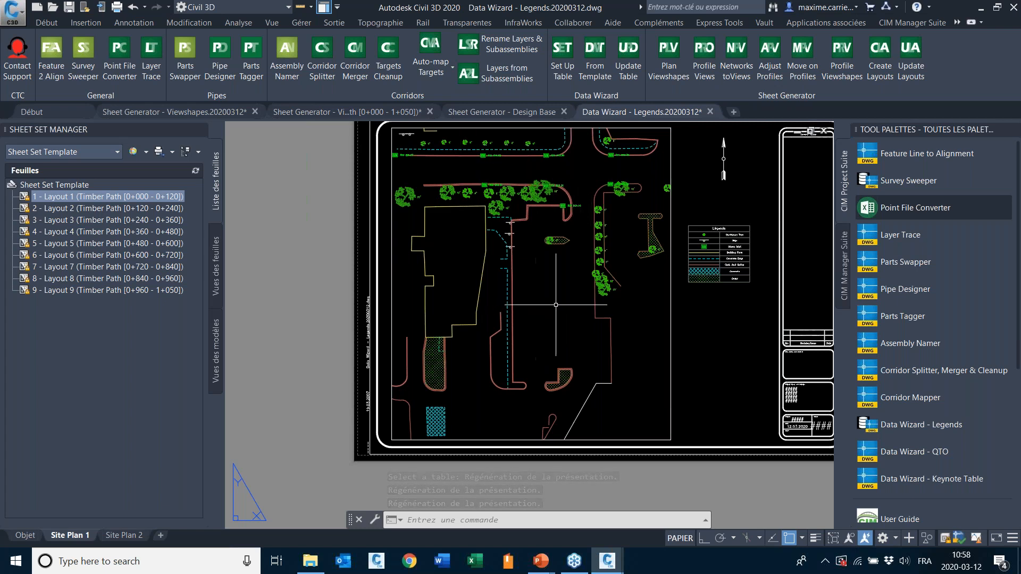
scroll(751, 227, up, 3)
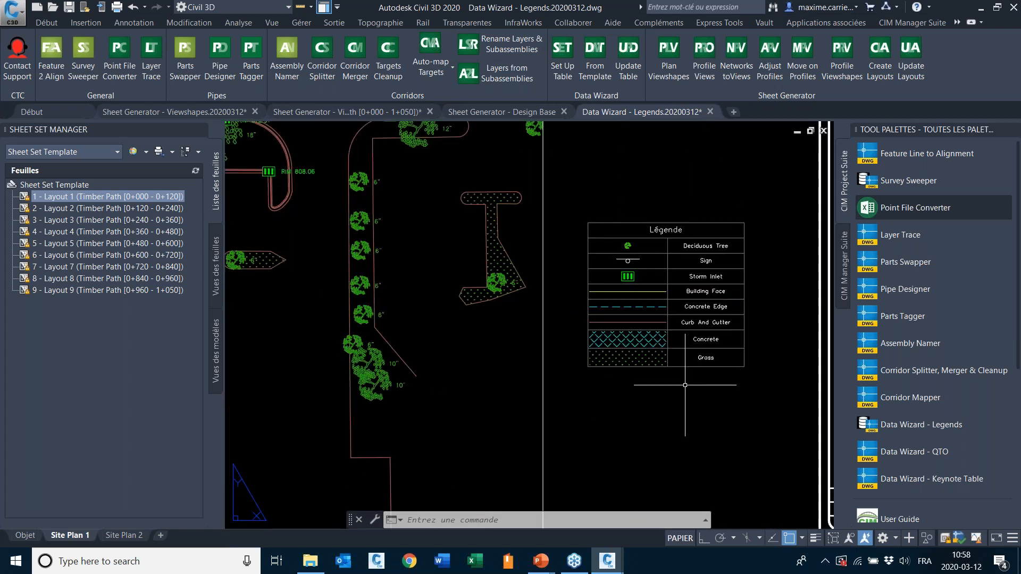
scroll(723, 239, down, 3)
scroll(691, 244, up, 2)
middle_drag(372, 241, 427, 247)
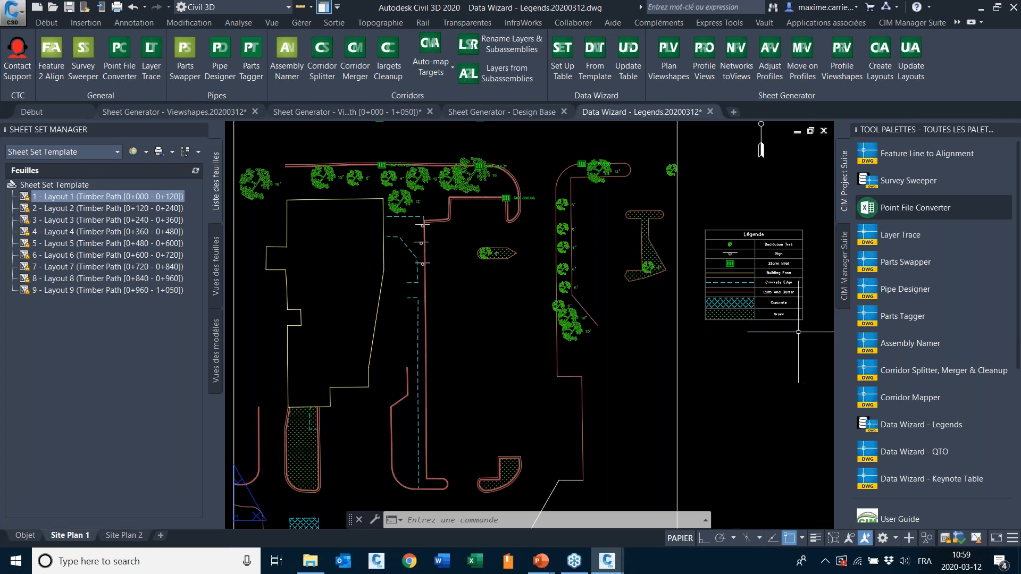
scroll(792, 331, down, 3)
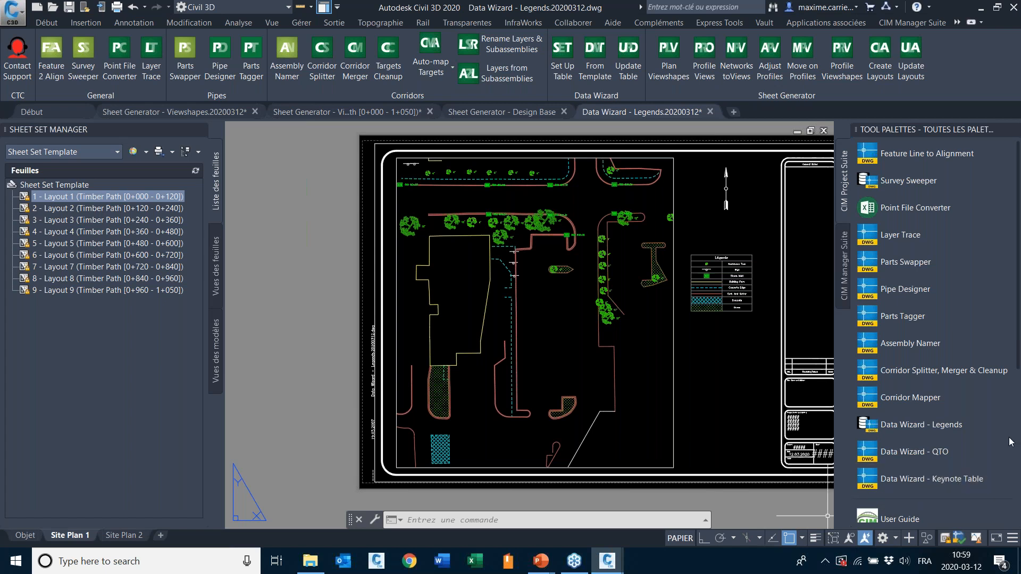
Switch to the running PowerPoint slideshow and advance from the Data Wizard slide to the Infrastructure team contact slide.
click(901, 425)
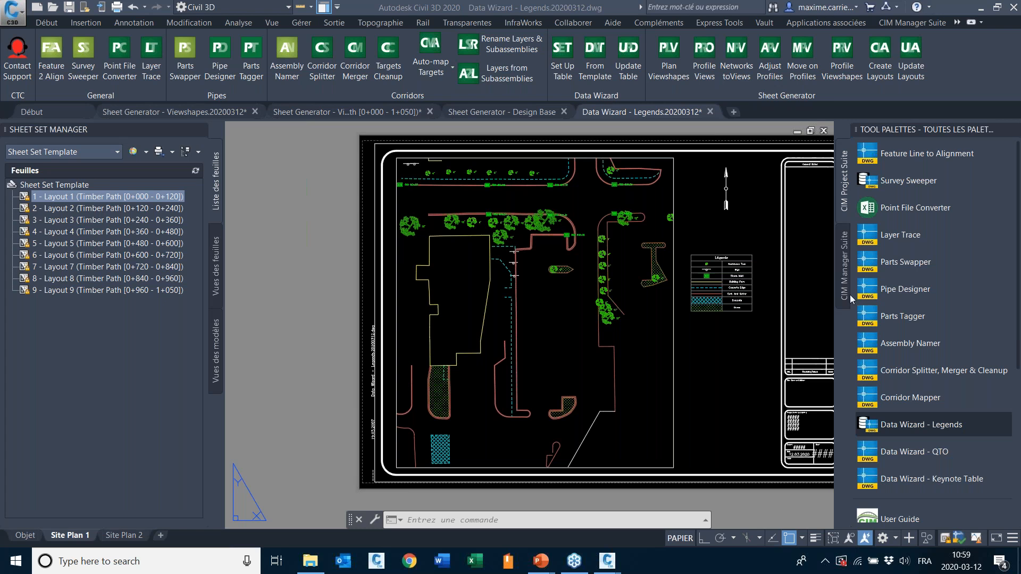
mouse_move(540, 561)
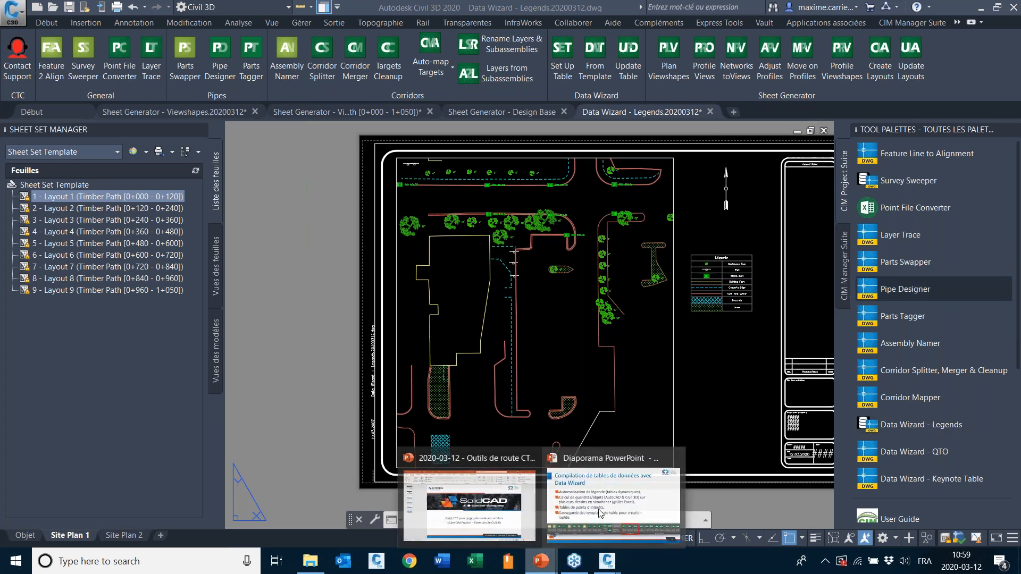
click(600, 512)
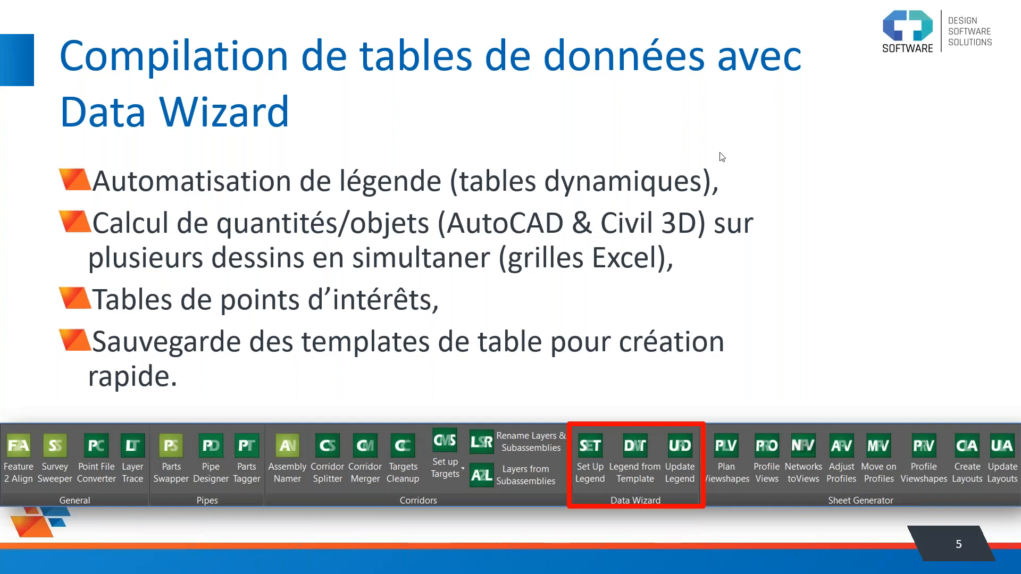
click(719, 193)
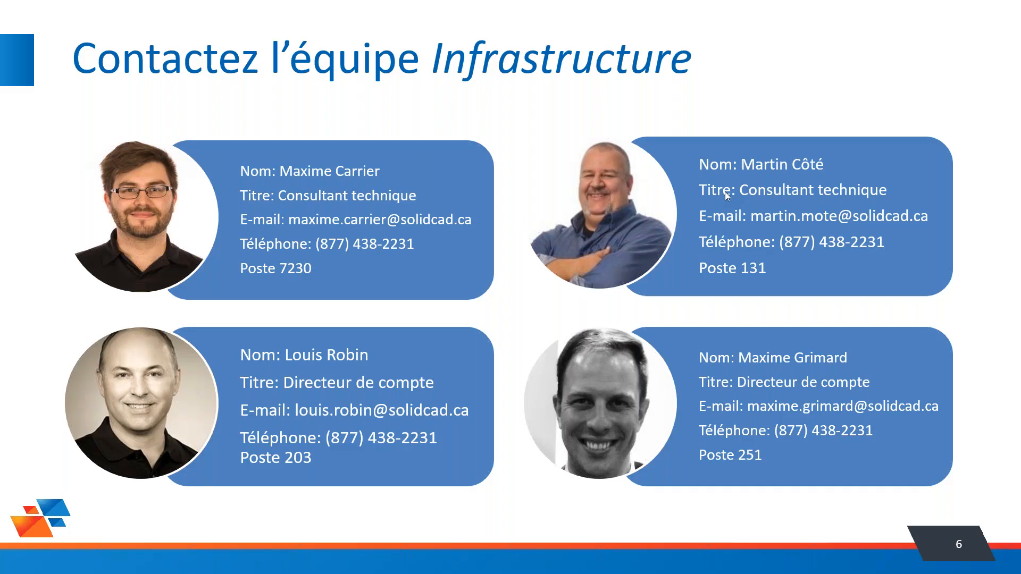